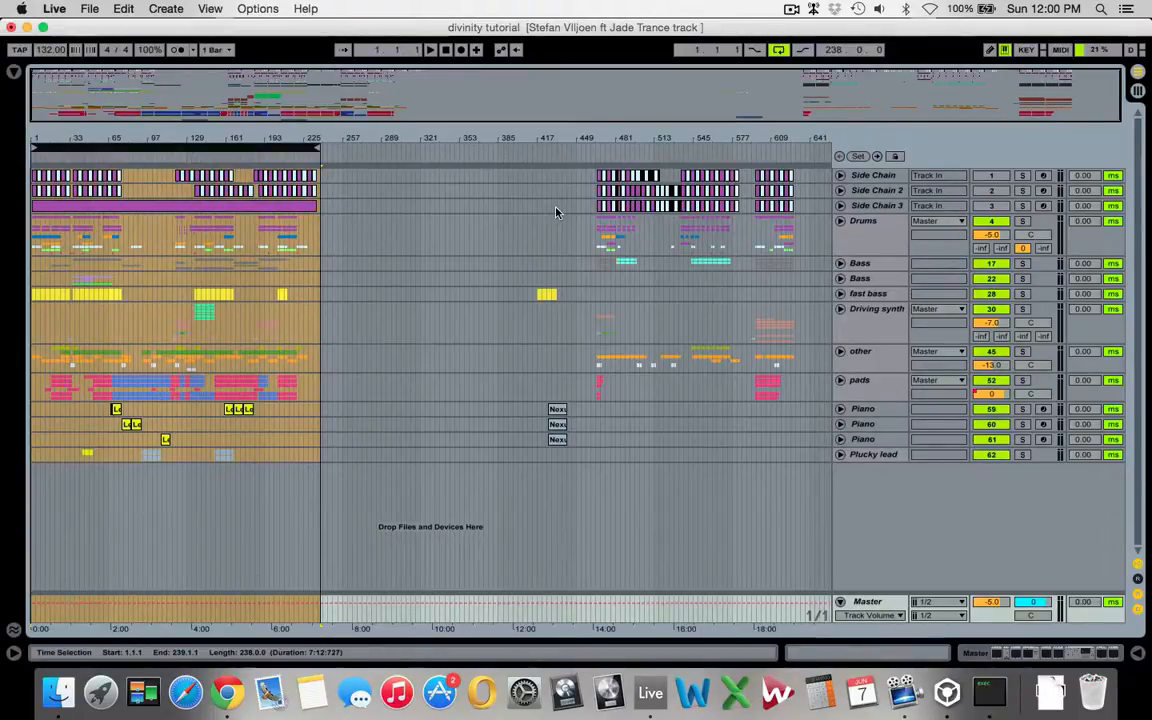
# Step: Switch to rekordbox, play Divinity Final wav at successive points from the intro to the last third, stop it and return to Live
pyautogui.click(947, 697)
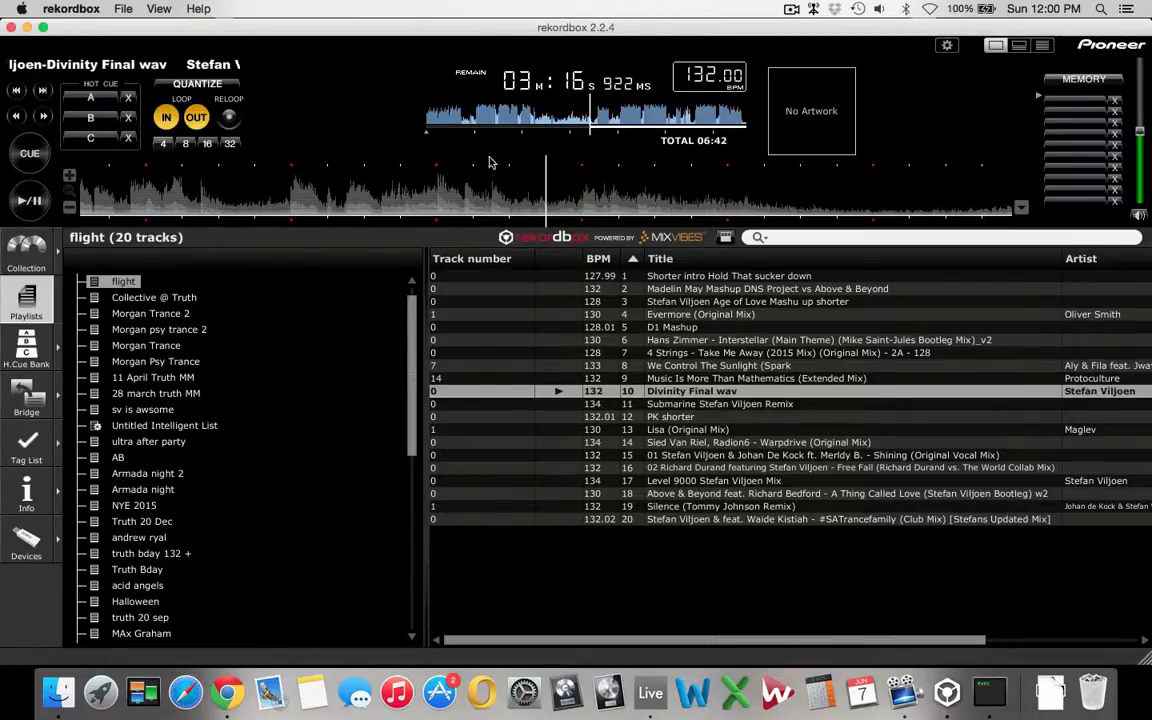
pyautogui.click(451, 115)
pyautogui.click(30, 200)
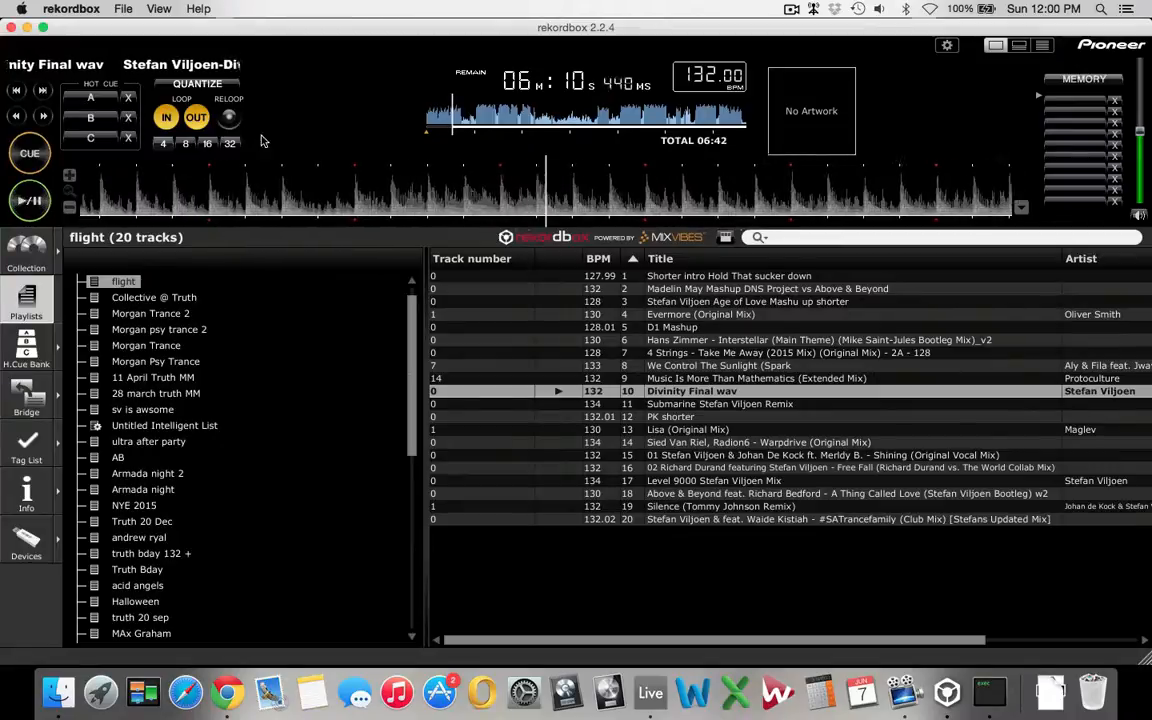
pyautogui.click(476, 121)
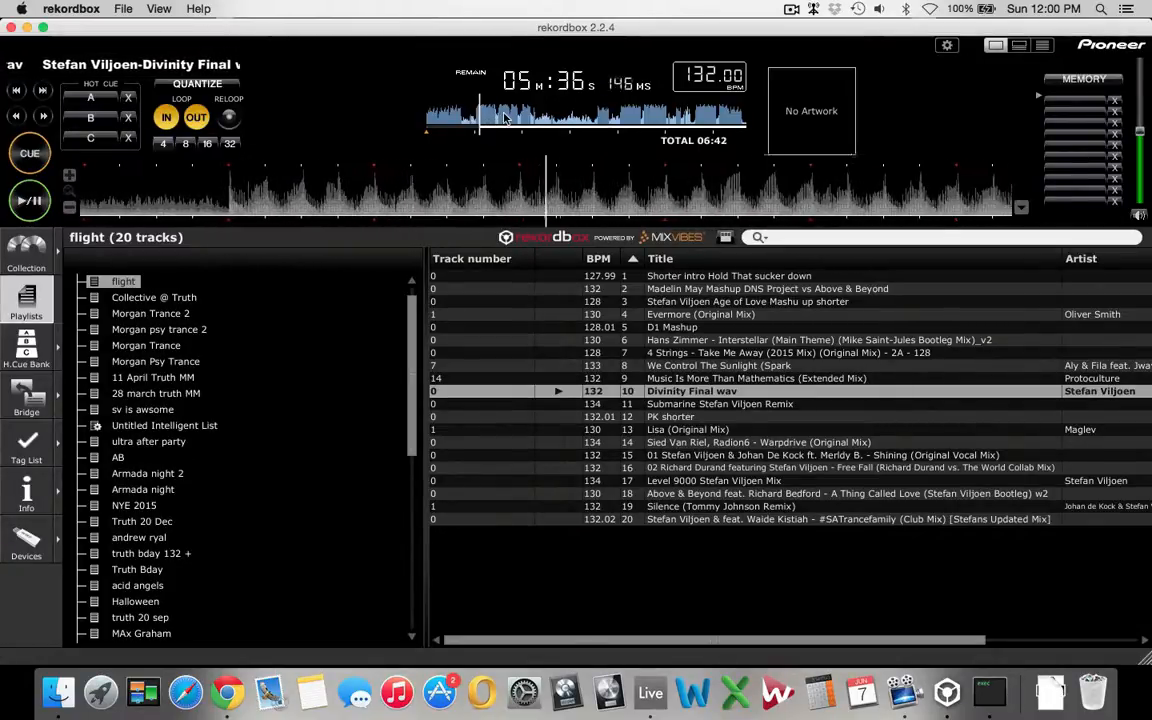
pyautogui.click(510, 118)
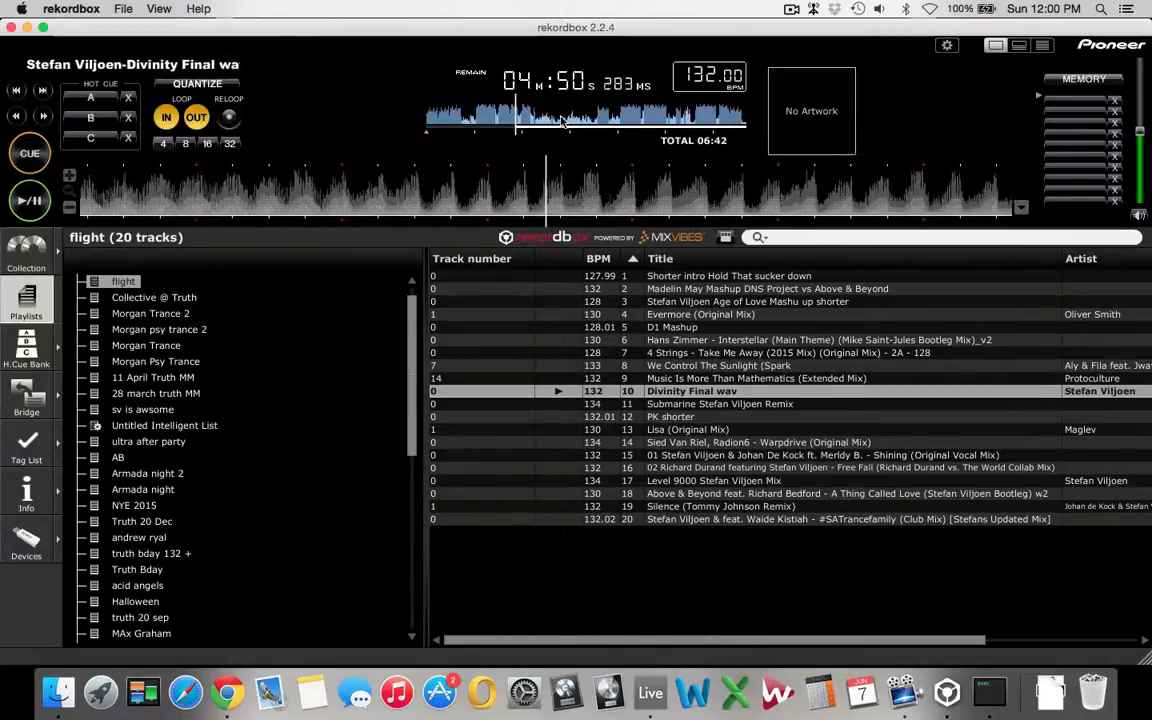
pyautogui.click(563, 121)
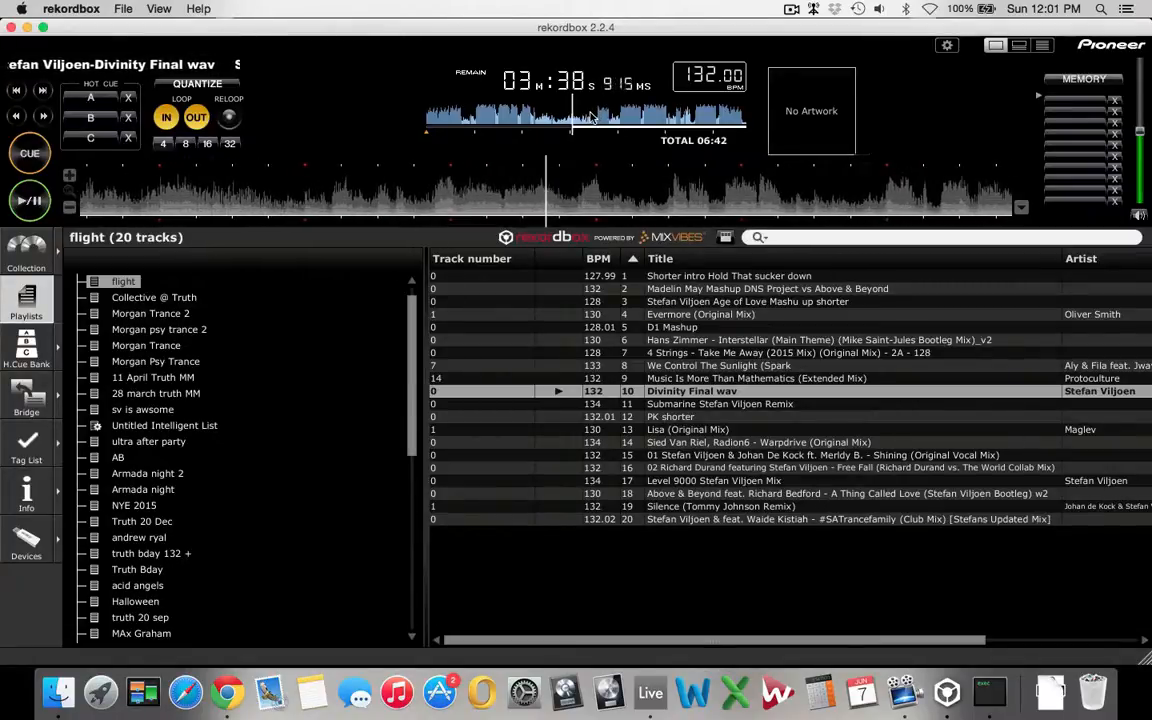
pyautogui.click(592, 116)
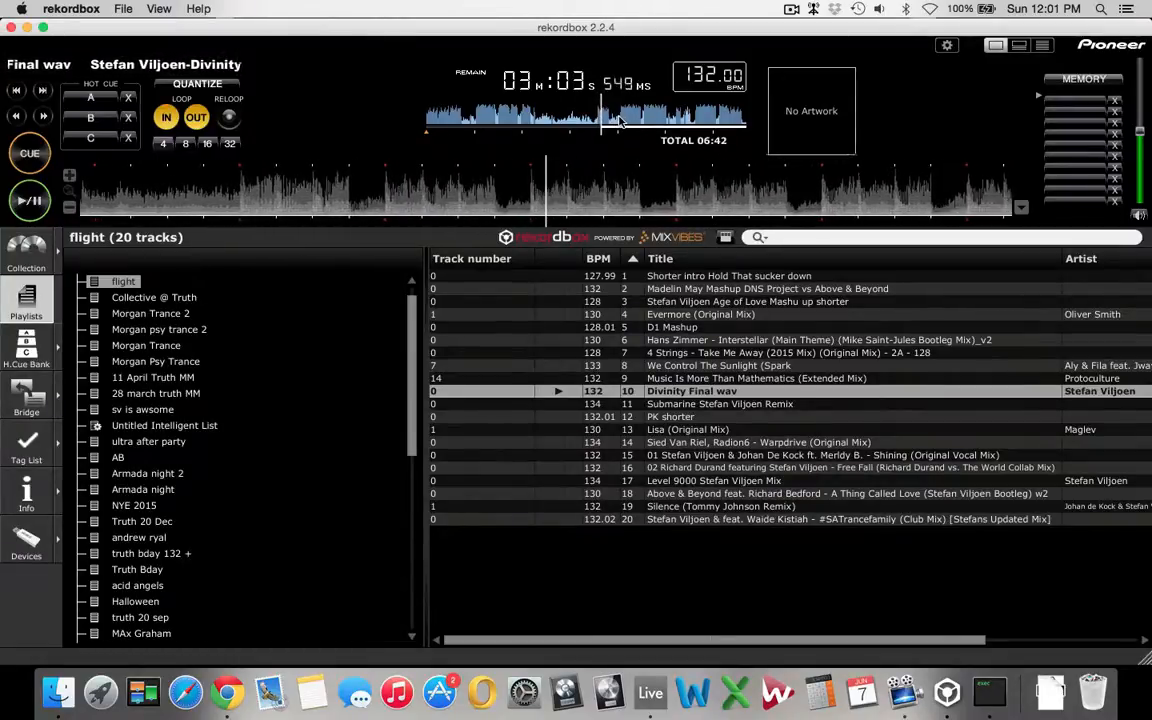
pyautogui.click(620, 121)
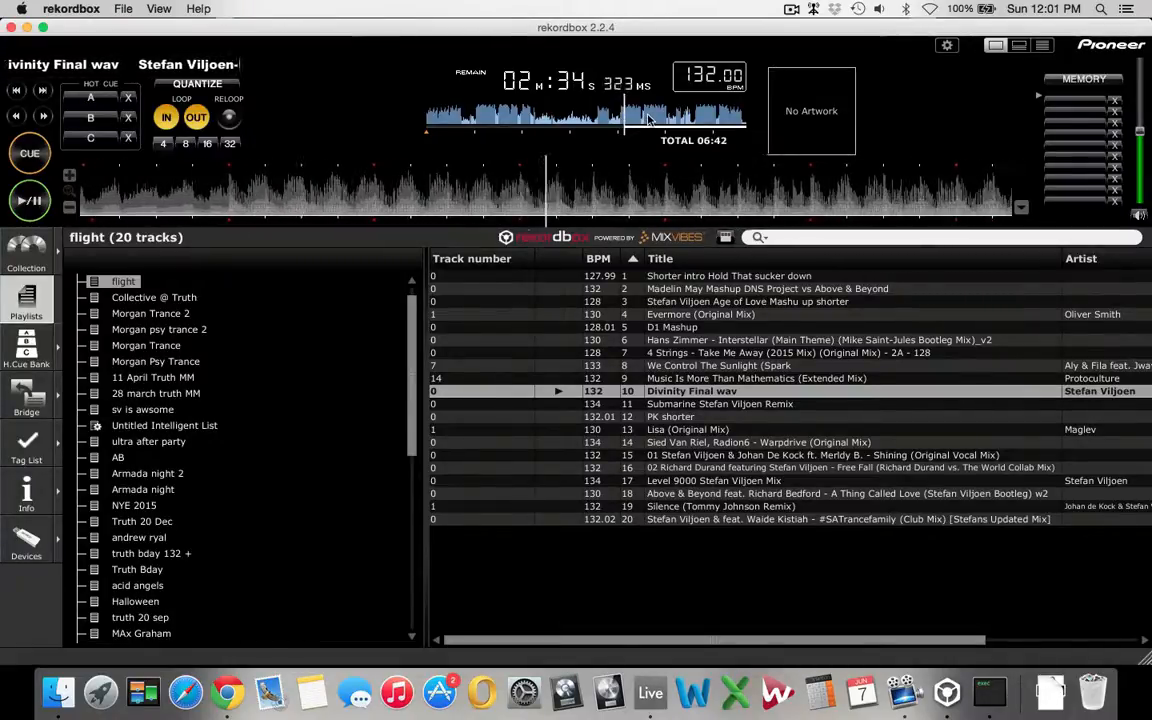
pyautogui.click(650, 120)
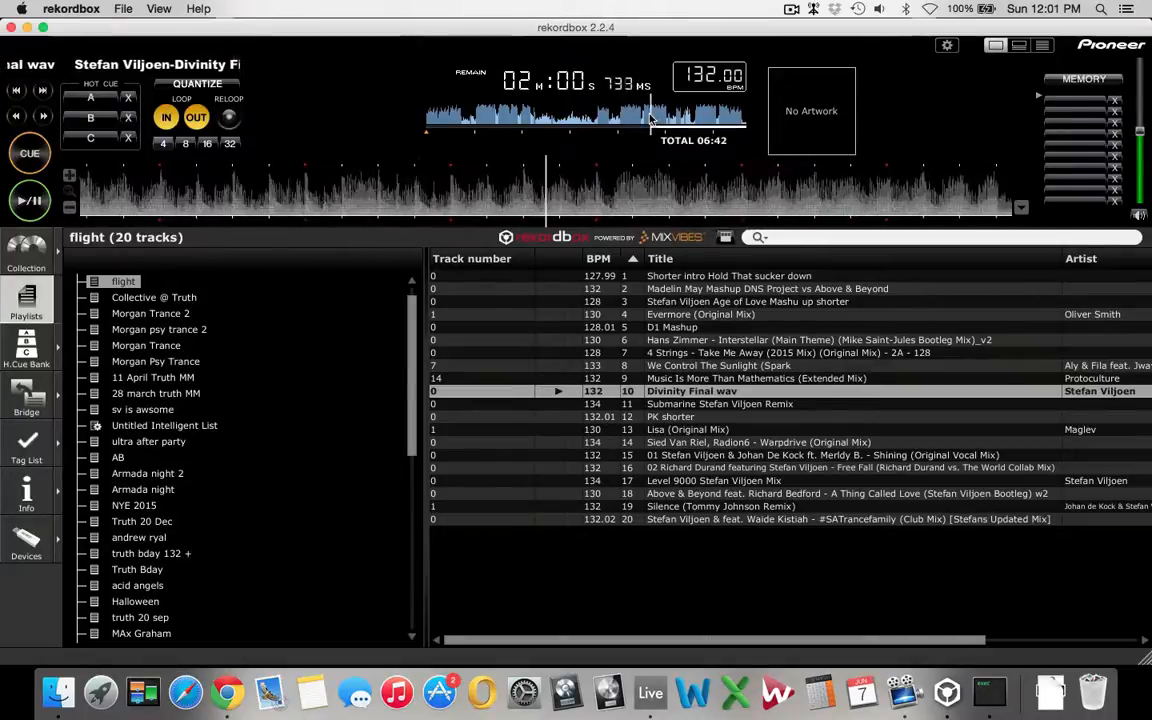
pyautogui.click(27, 156)
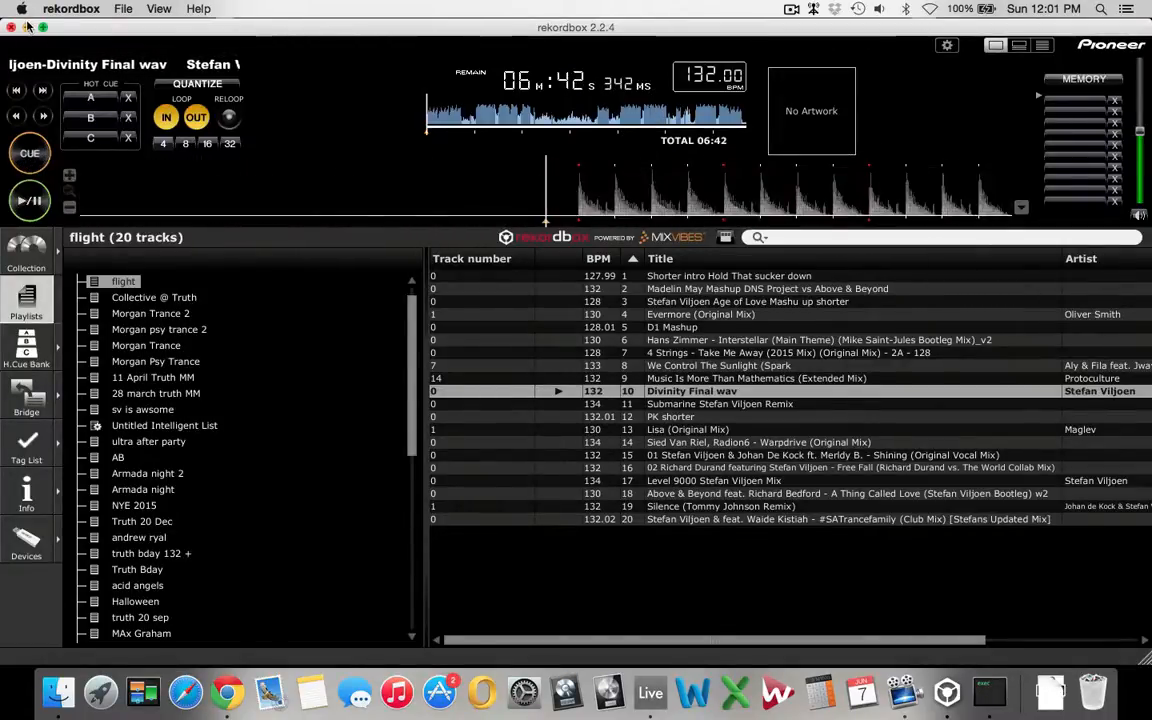
pyautogui.click(27, 26)
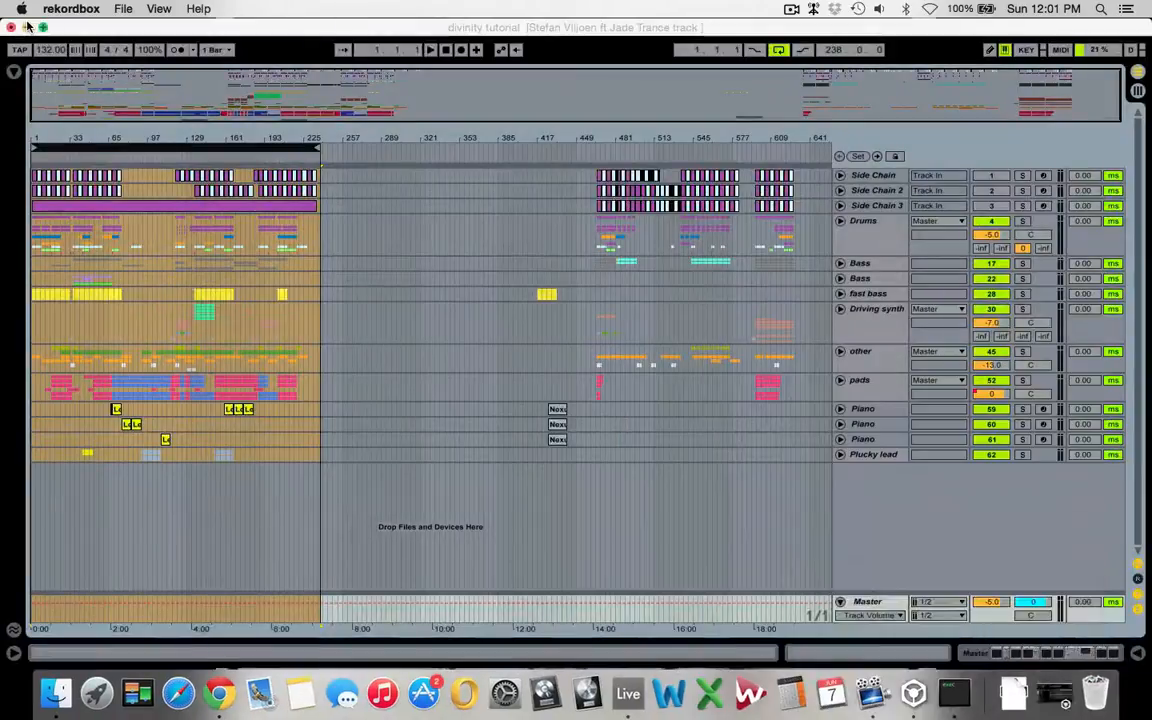
# Step: Examine the arrangement from bar 1, highlighting the Drums group and the three Side Chain tracks
pyautogui.click(88, 79)
pyautogui.moveTo(75, 101); pyautogui.dragTo(75, 156)
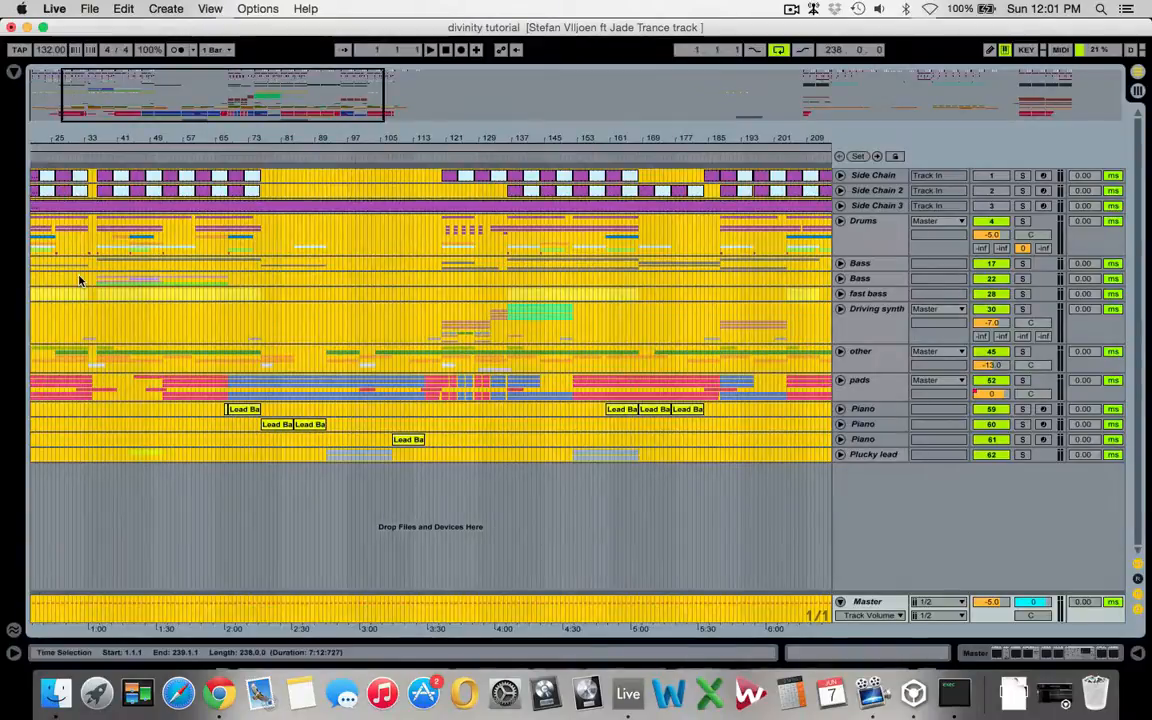
pyautogui.hscroll(-5, 79, 280)
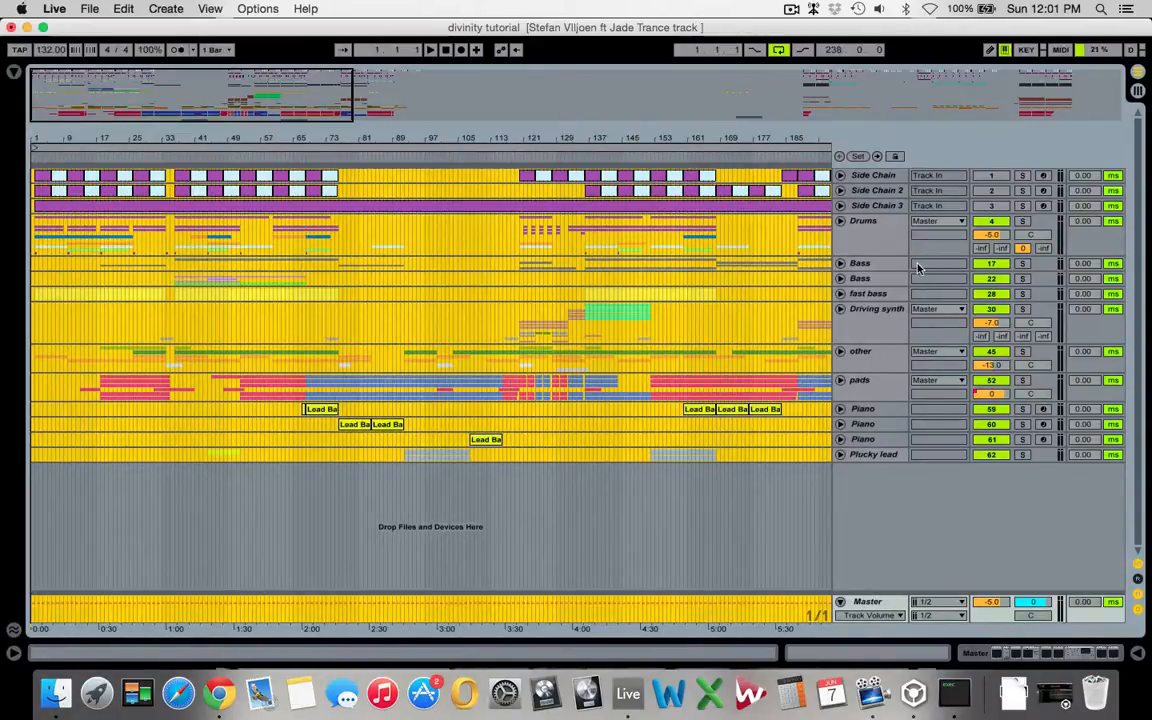
pyautogui.click(858, 240)
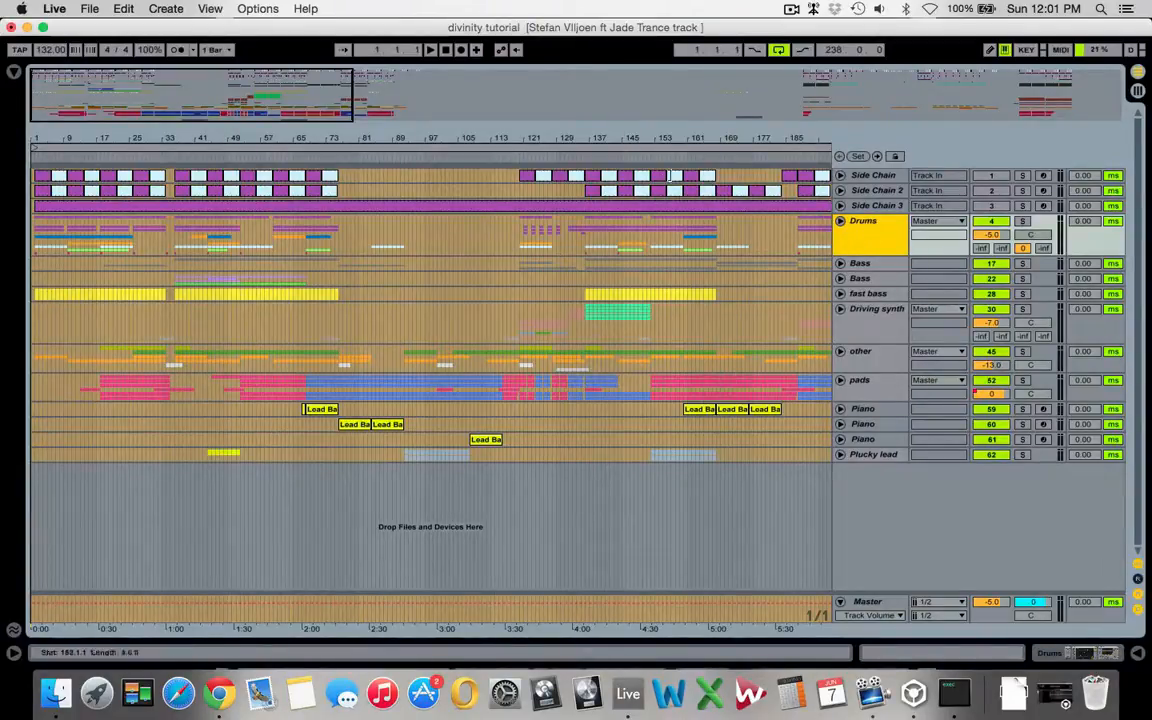
pyautogui.click(871, 176)
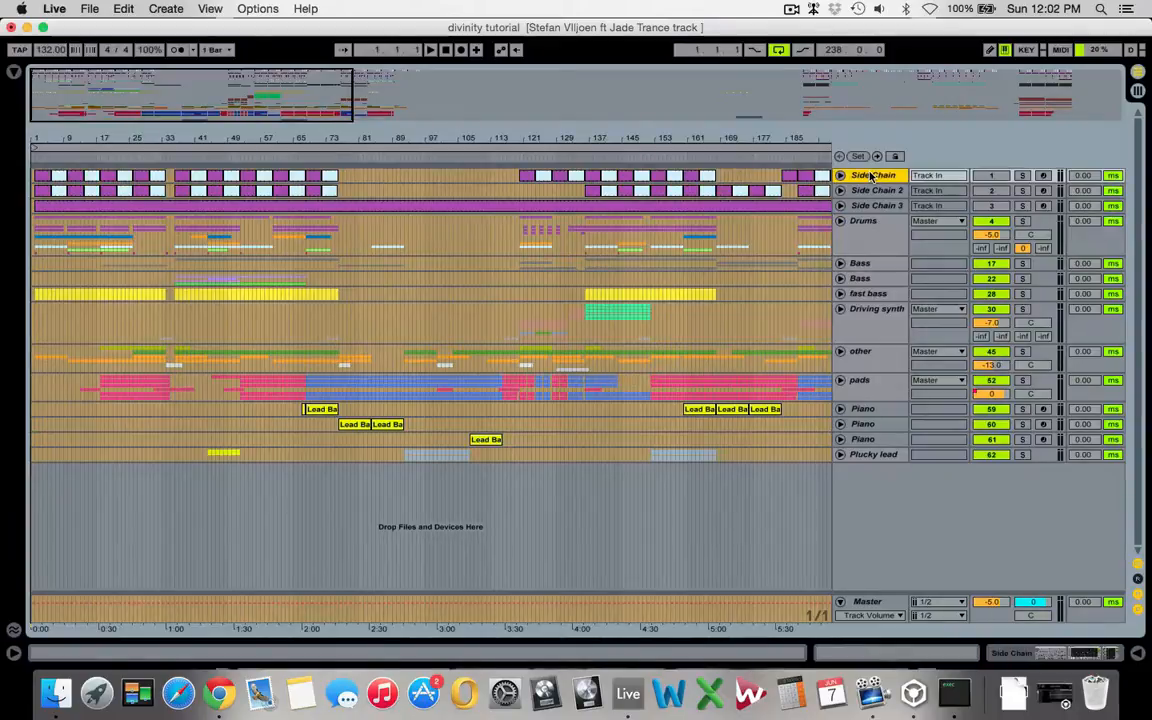
pyautogui.keyDown('shift'); pyautogui.click(868, 206); pyautogui.keyUp('shift')
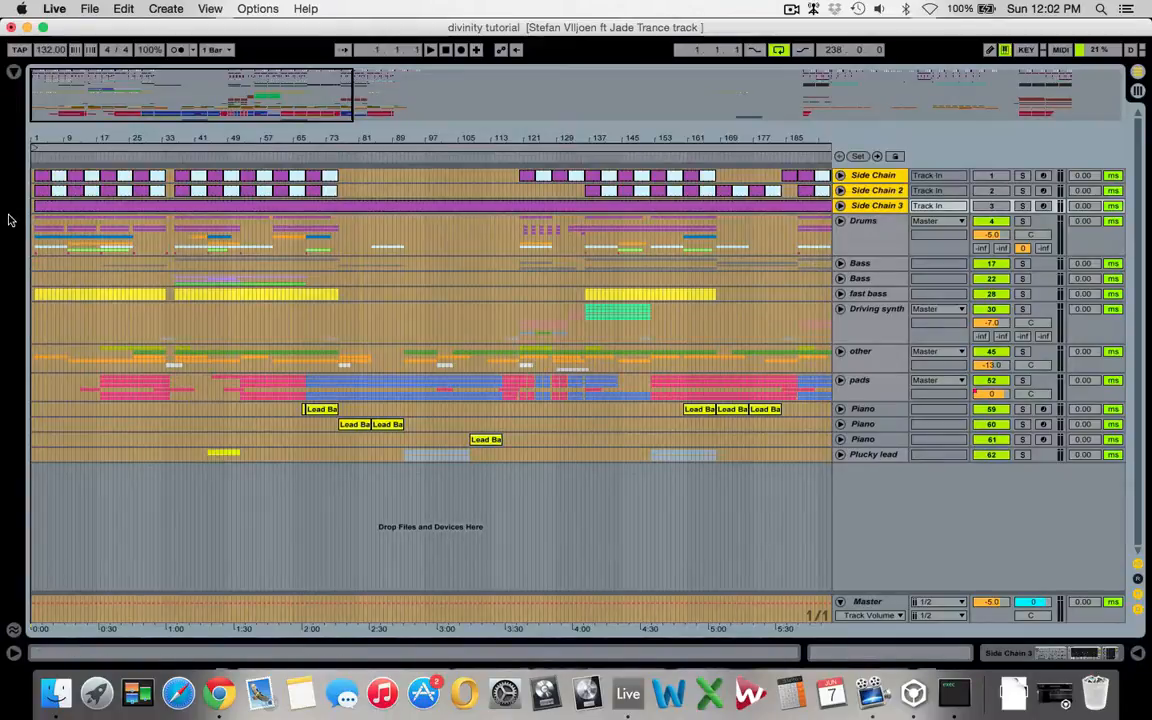
pyautogui.press('super+a')
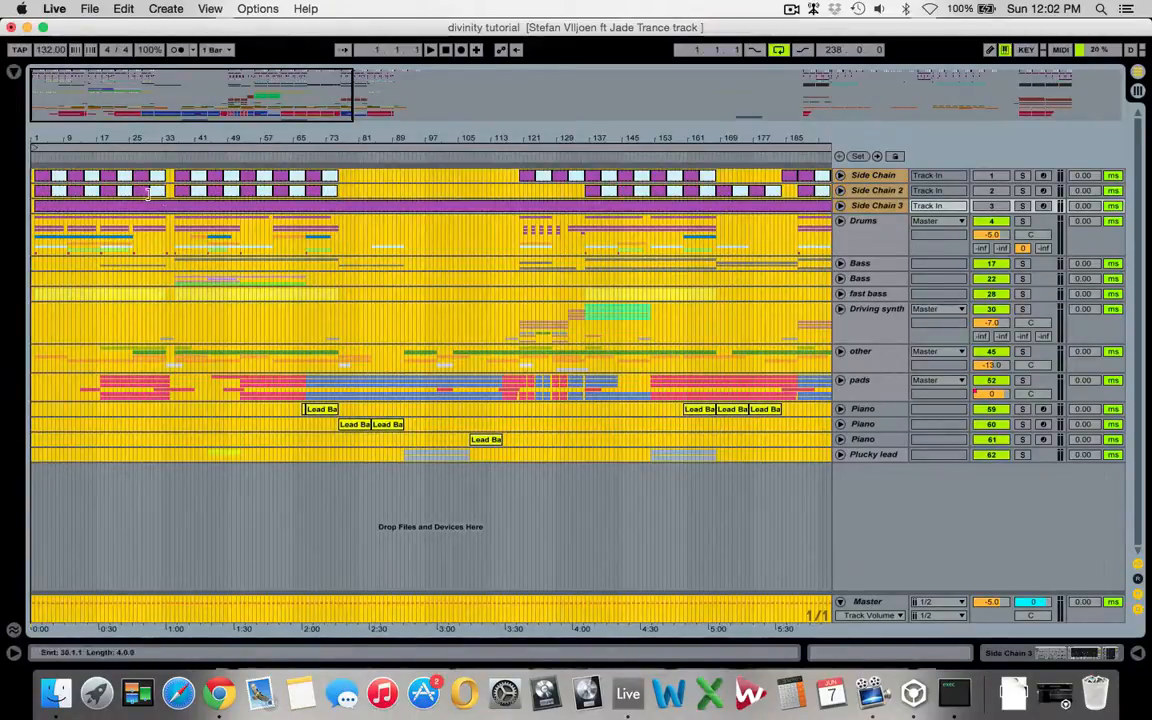
pyautogui.click(403, 228)
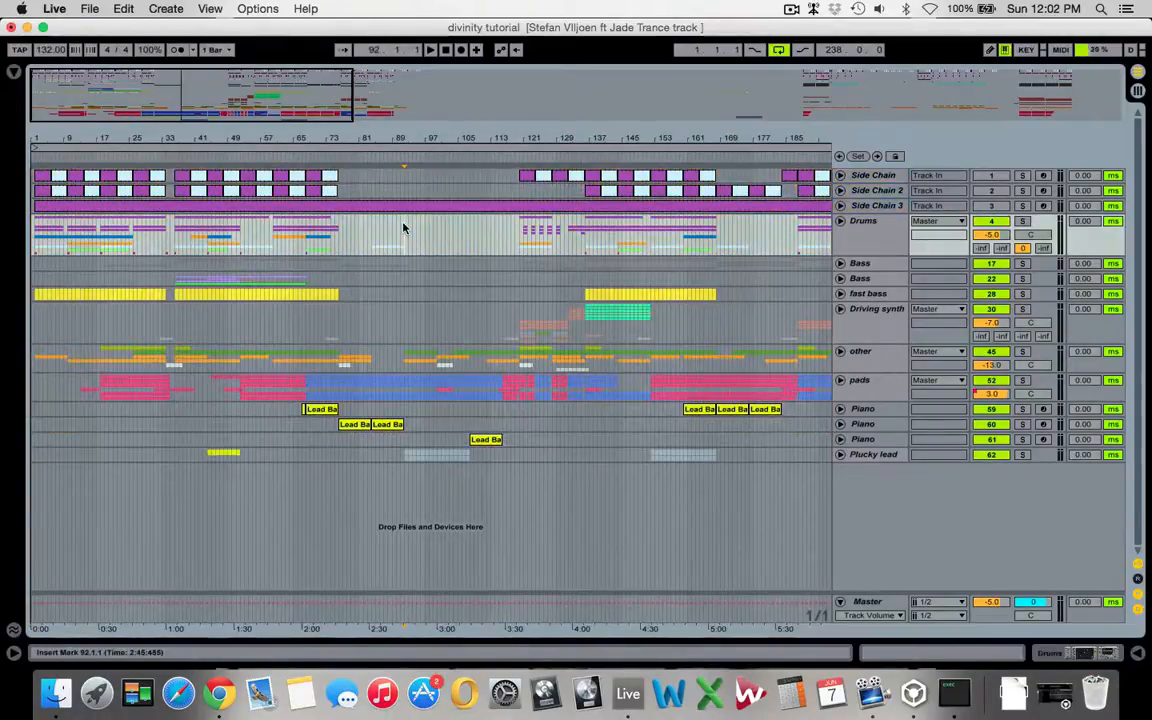
# Step: Solo the Drums group and play the arrangement from around bars 14 and 39
pyautogui.click(157, 189)
pyautogui.click(858, 237)
pyautogui.click(1021, 220)
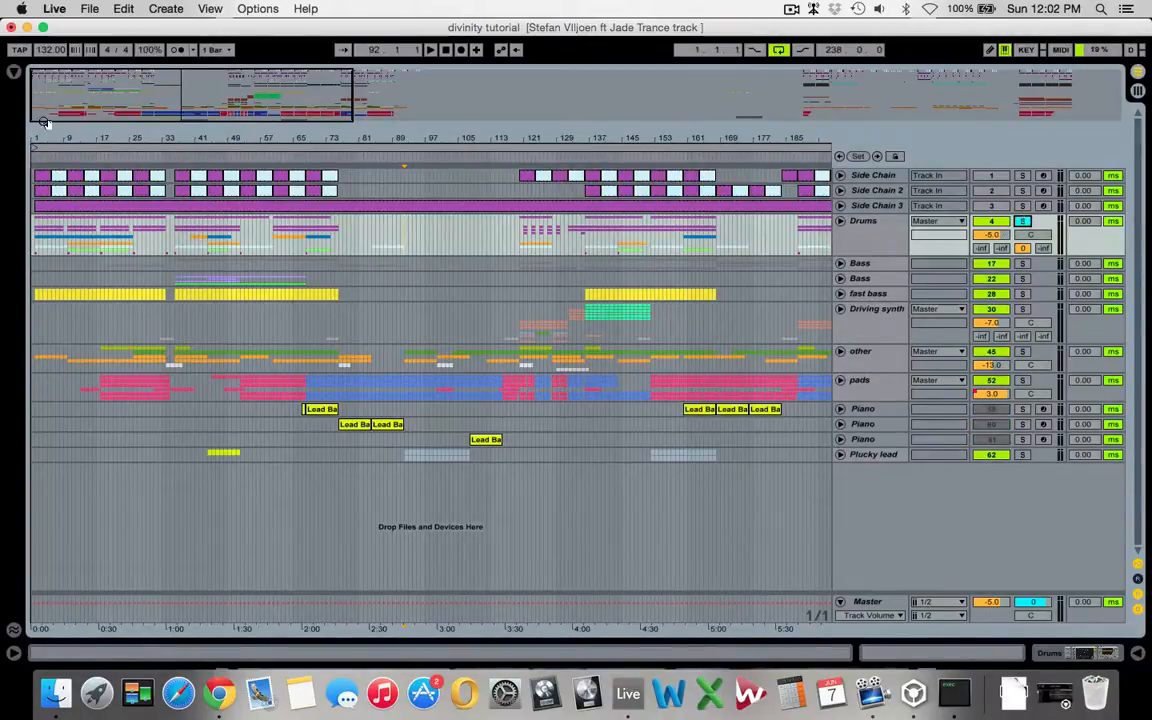
pyautogui.click(90, 155)
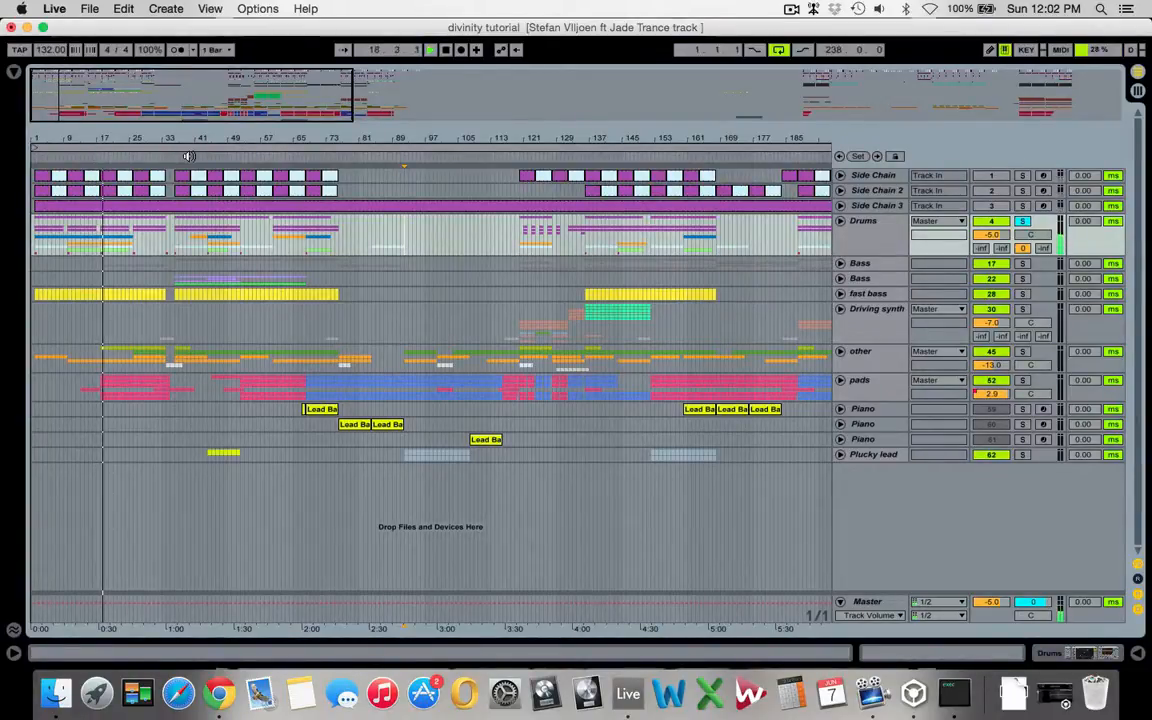
pyautogui.click(188, 156)
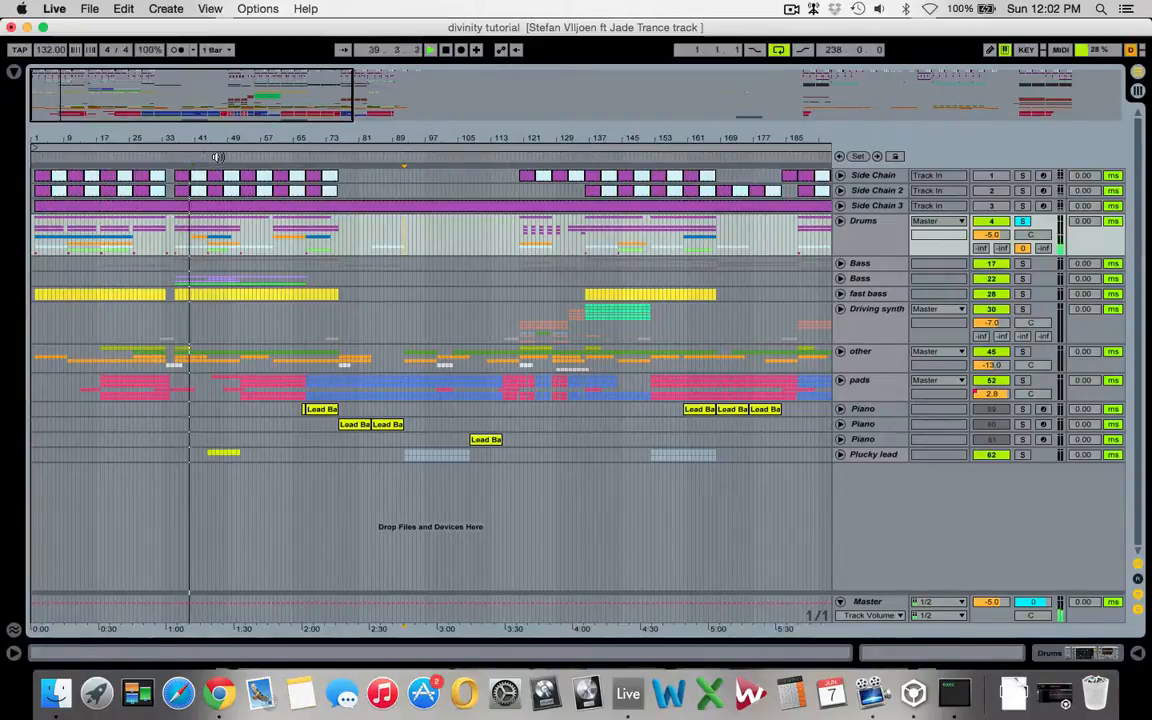
# Step: Unfold the Drums group and play kick top, kick low and kick buss one by one in solo from around bar 36
pyautogui.click(841, 222)
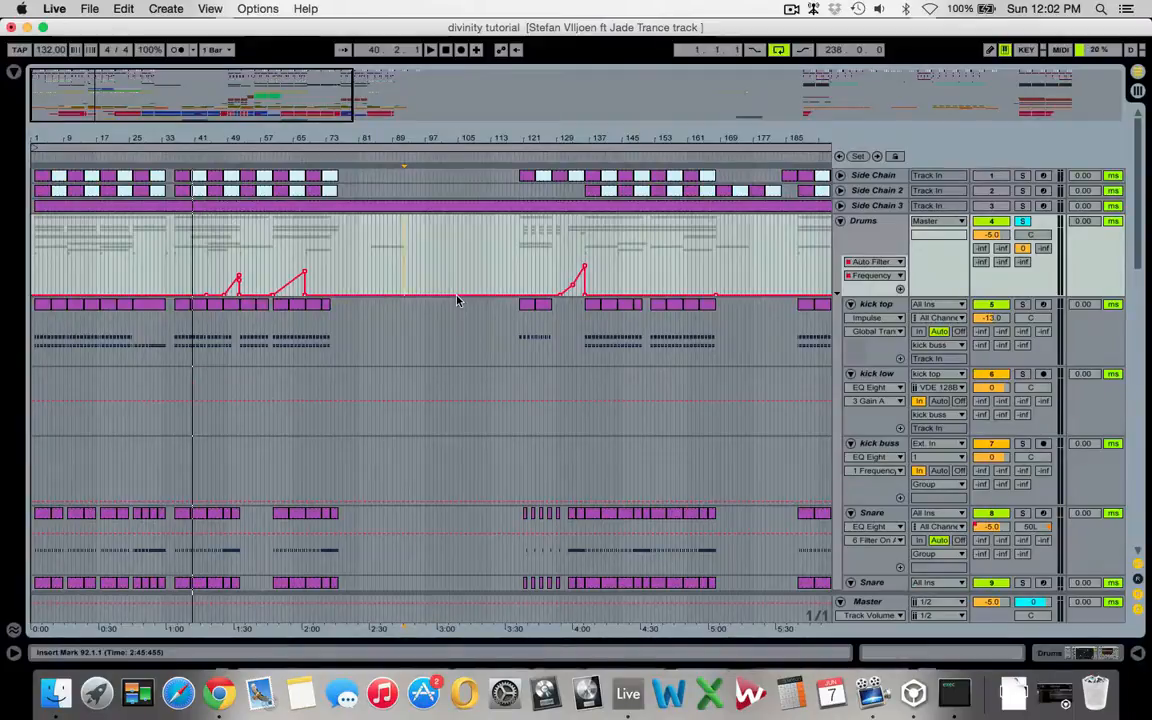
pyautogui.scroll(-3, 480, 295)
pyautogui.press('space')
pyautogui.click(1022, 208)
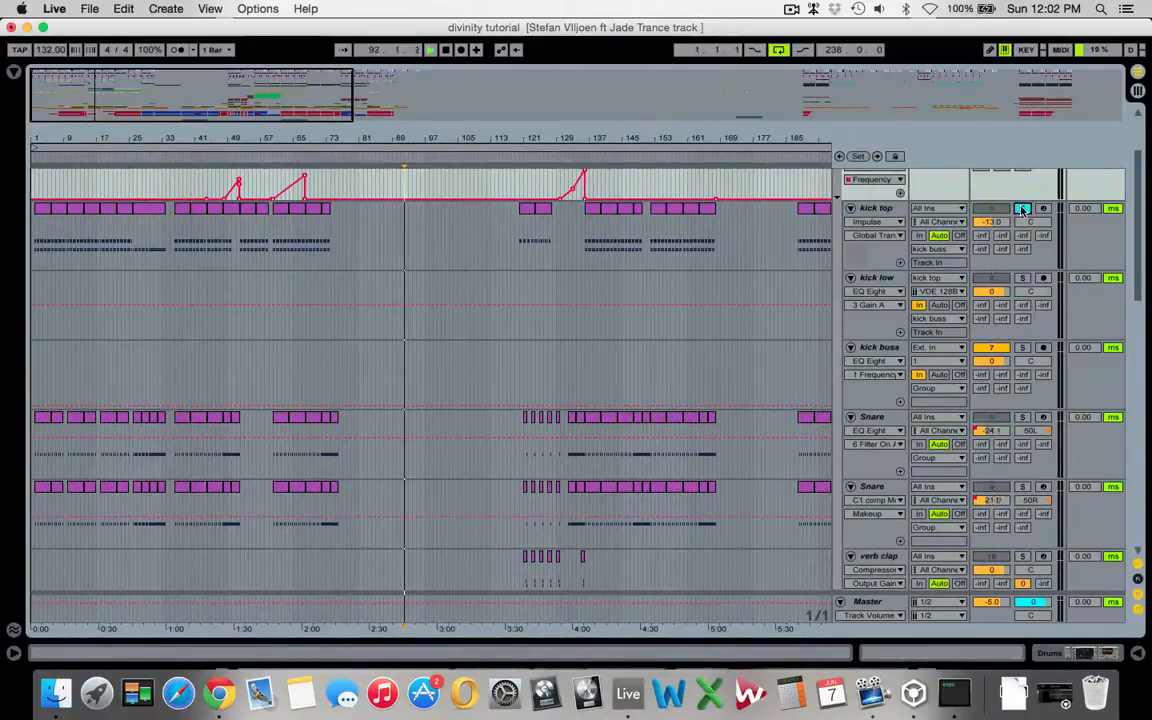
pyautogui.click(181, 210)
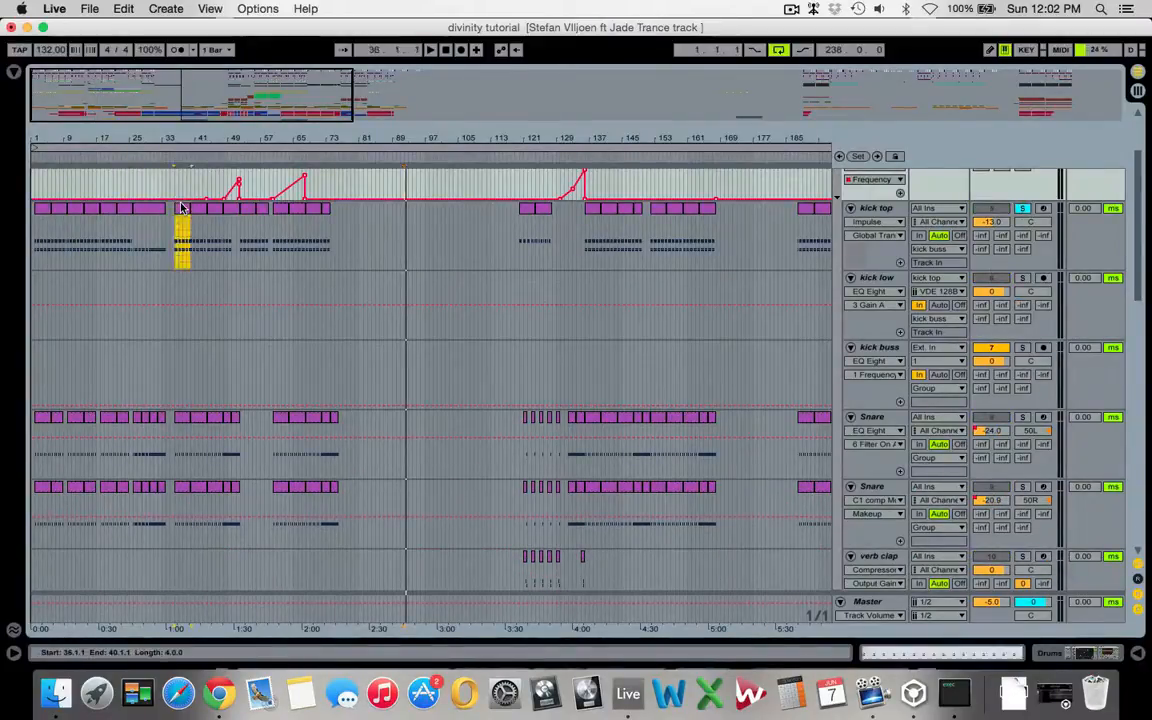
pyautogui.click(1022, 279)
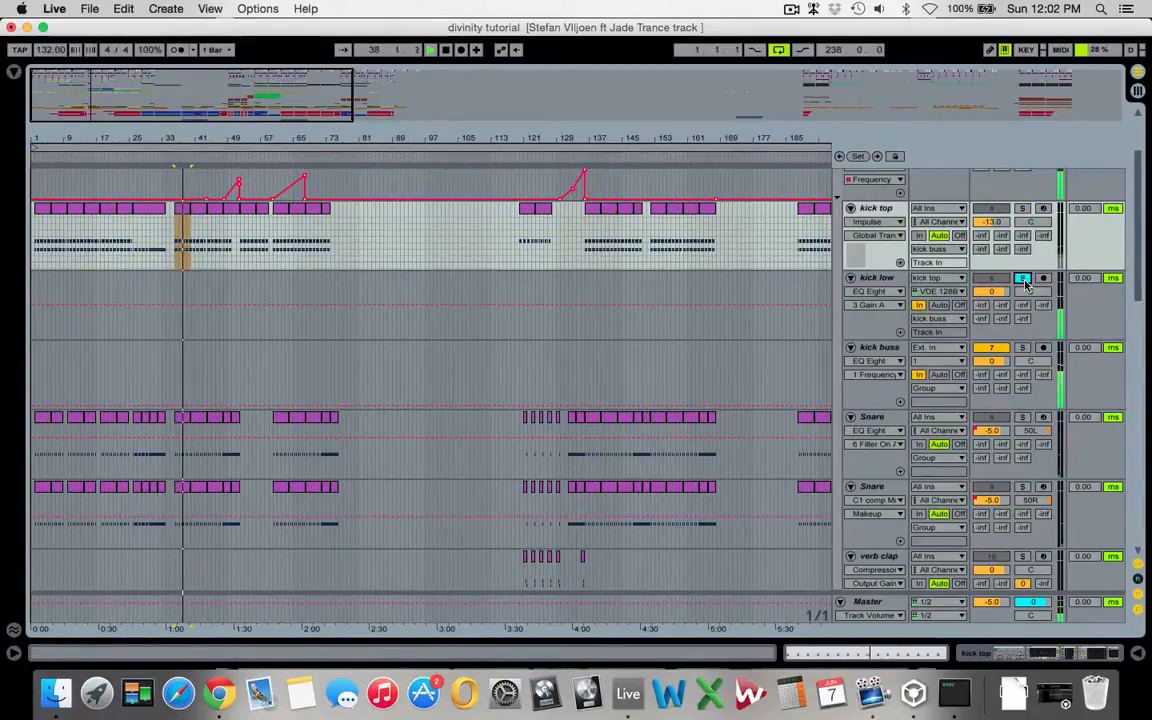
pyautogui.click(1022, 348)
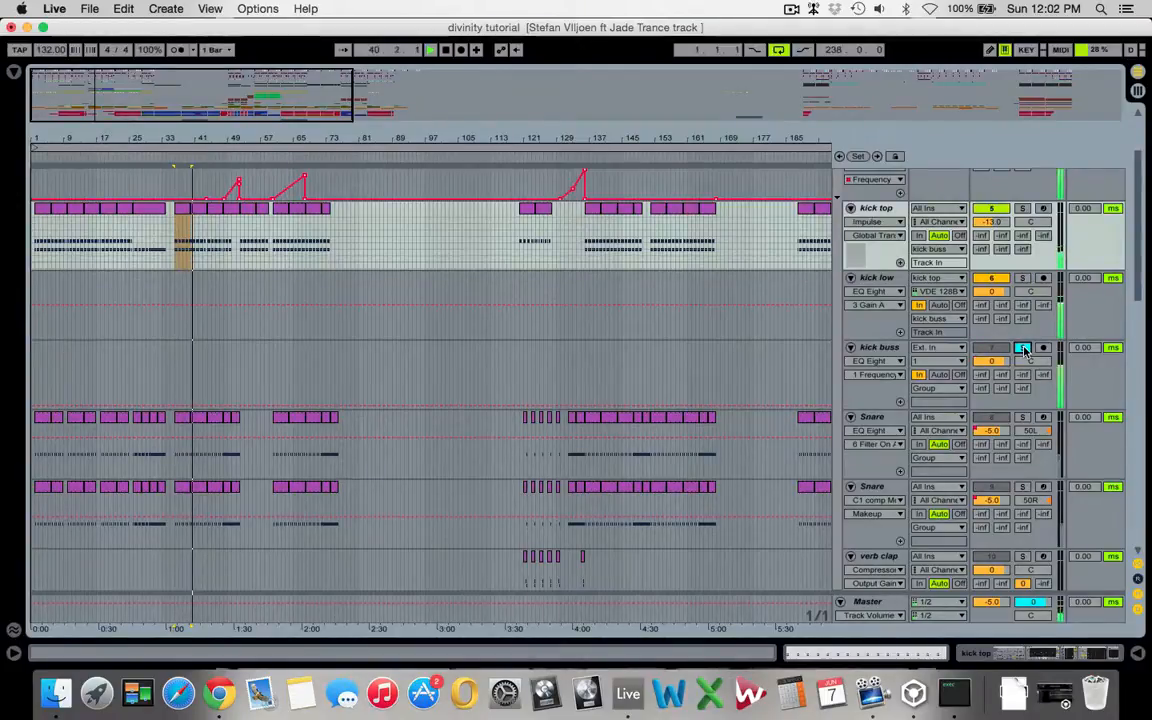
# Step: Show the device chain of the kick top track and audition the VDE and VDX1 kick samples in Impulse
pyautogui.click(869, 210)
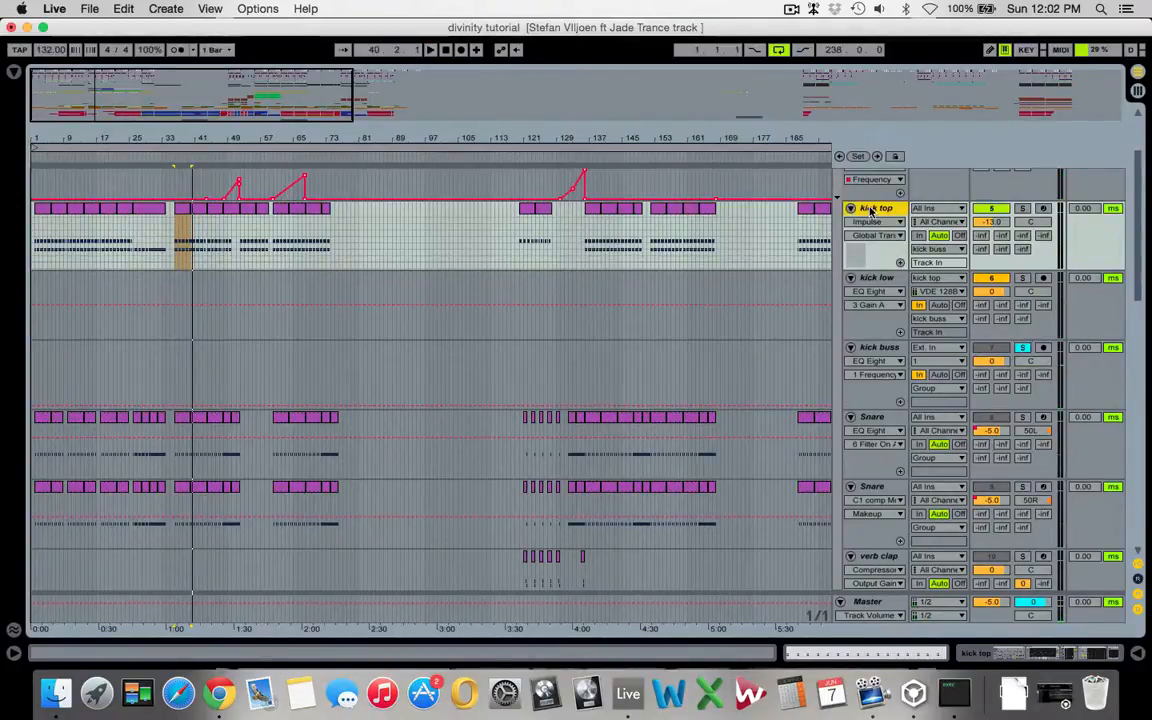
pyautogui.click(1138, 653)
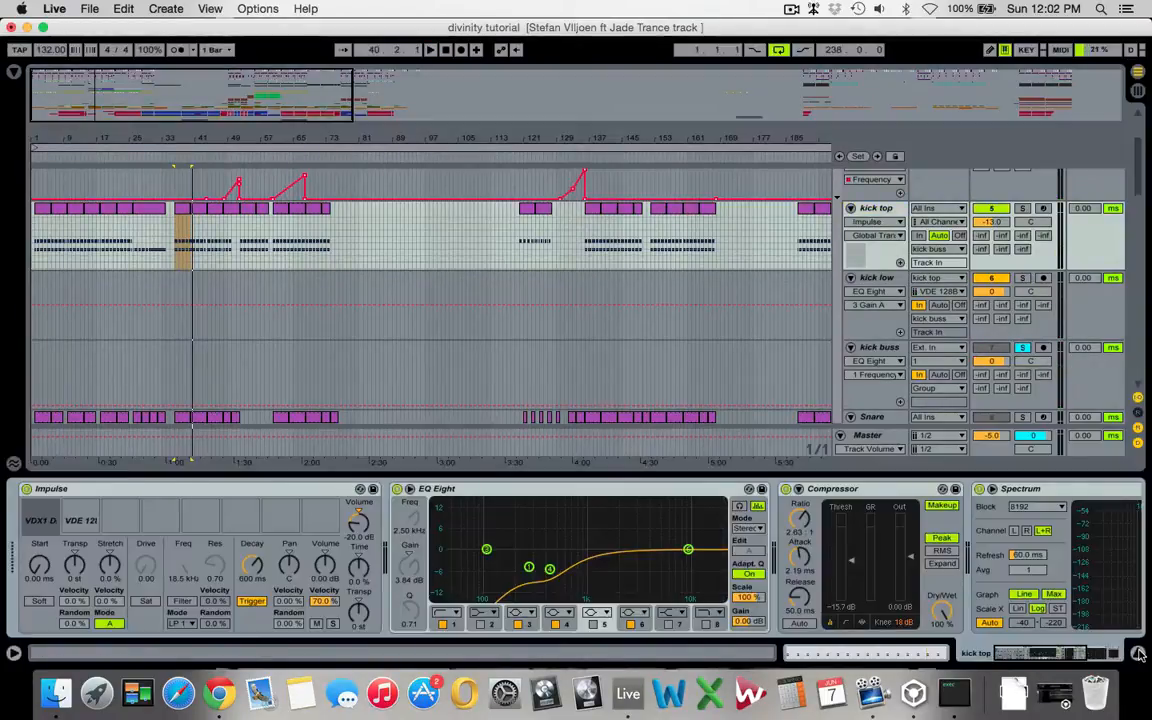
pyautogui.click(40, 517)
pyautogui.click(82, 510)
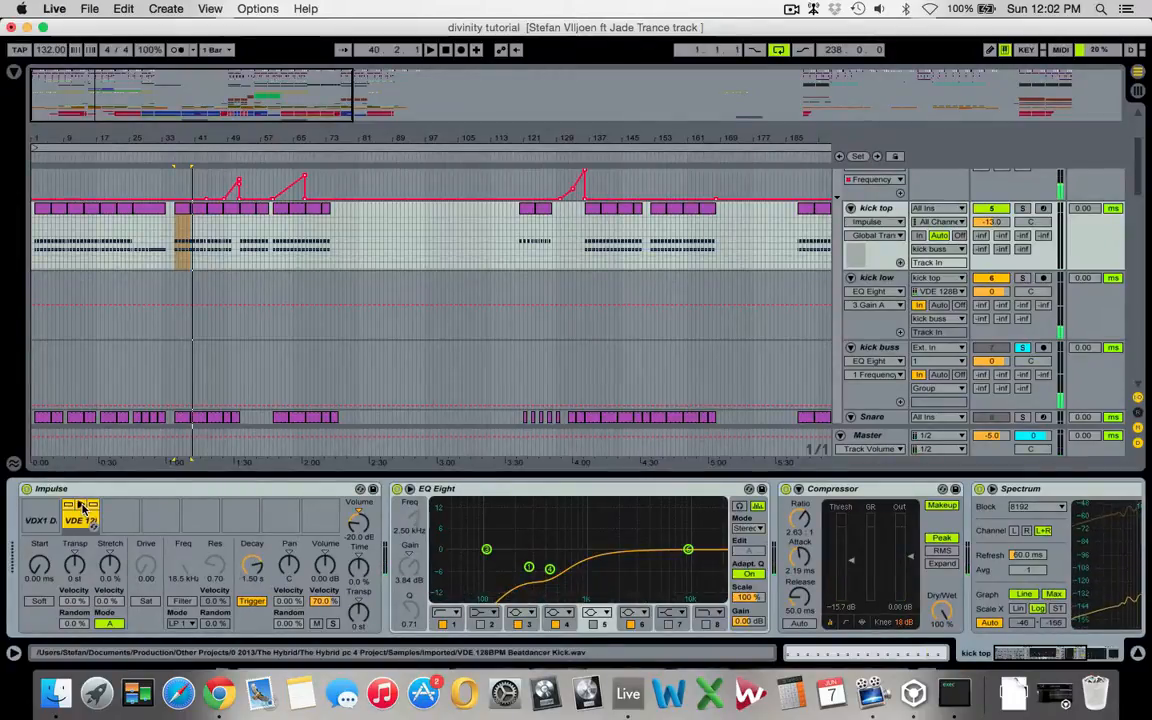
pyautogui.click(40, 520)
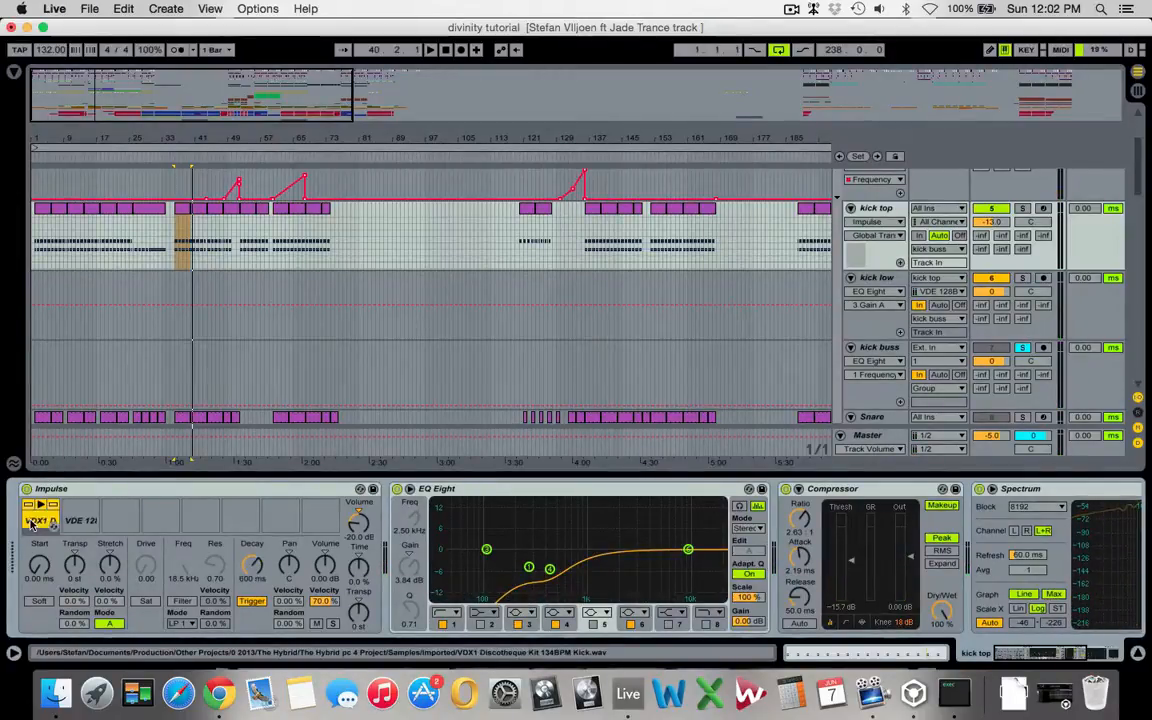
# Step: Check the Decay setting of the VDX1 and VDE sample slots in Impulse
pyautogui.click(256, 566)
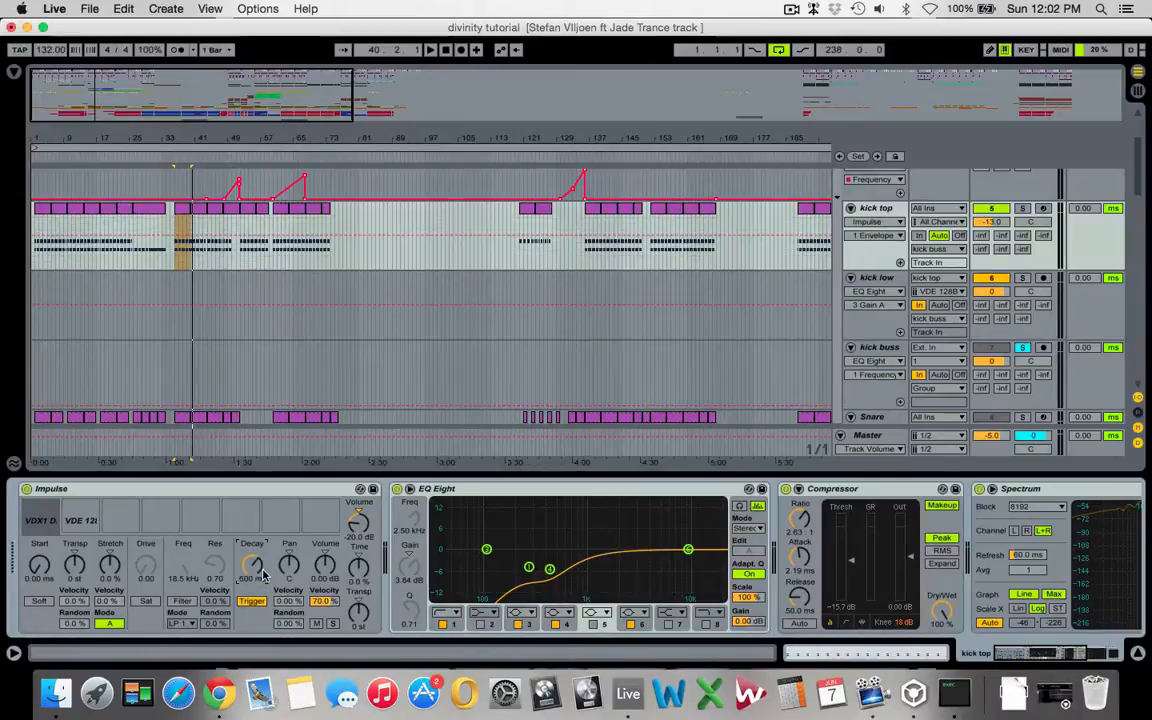
pyautogui.click(68, 522)
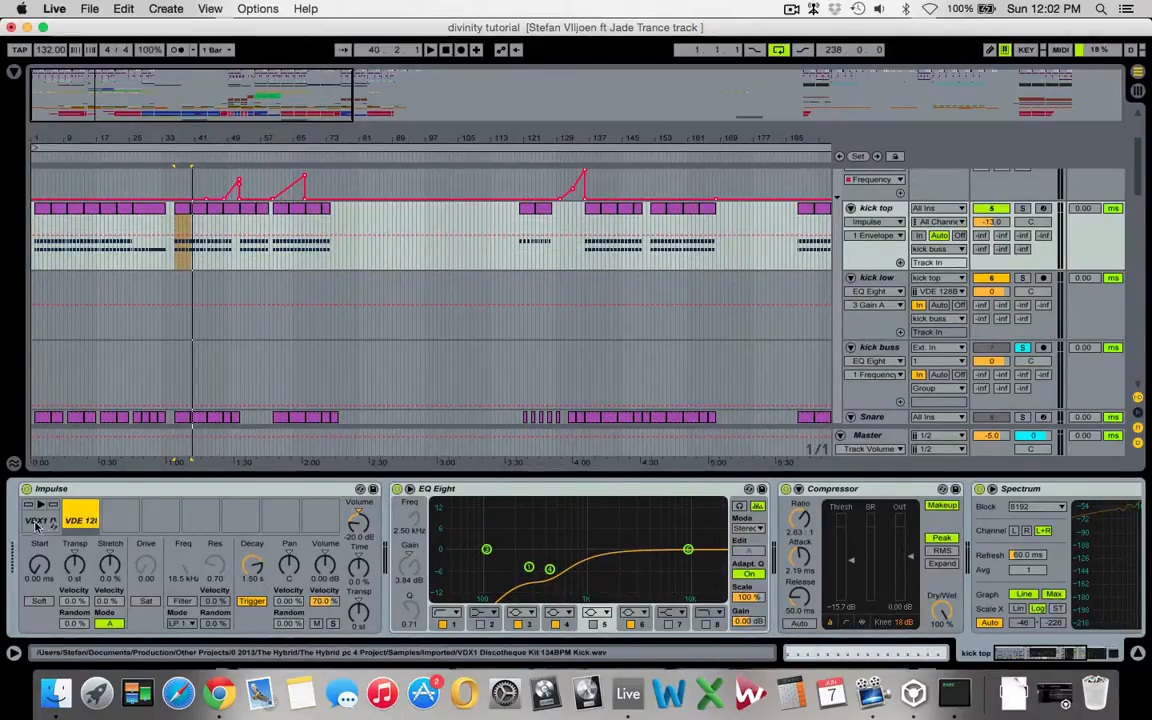
pyautogui.click(255, 570)
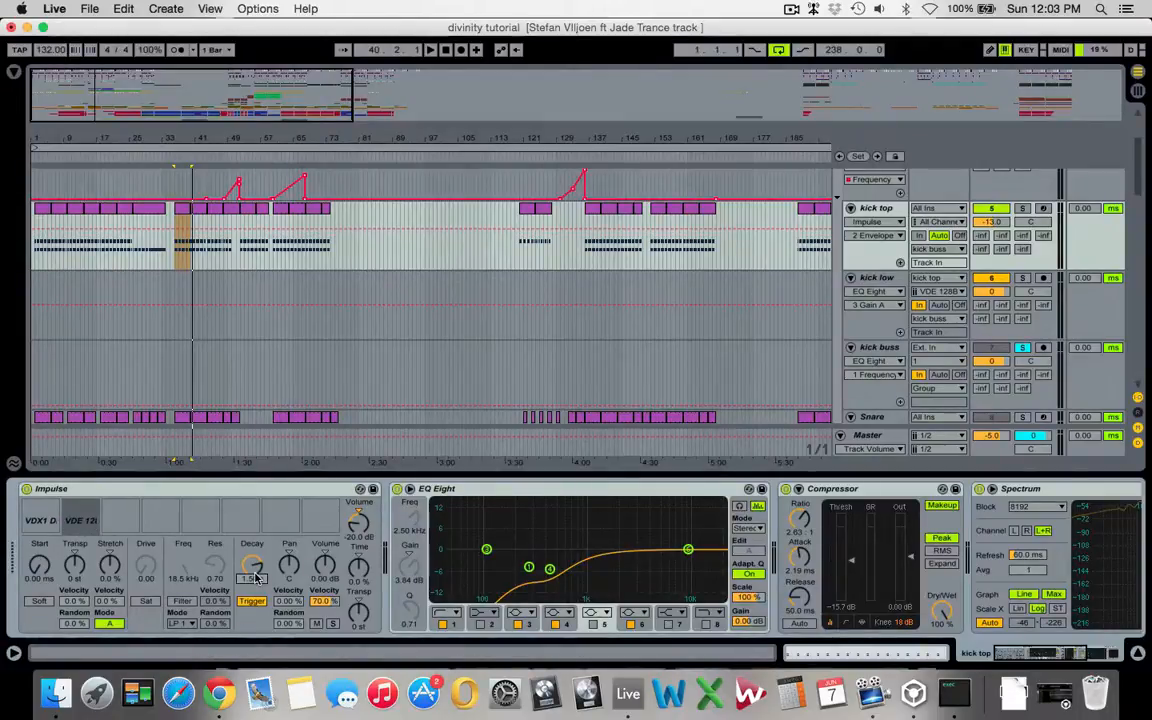
# Step: Examine the EQ Eight and Compressor that follow Impulse on the kick top track
pyautogui.click(640, 489)
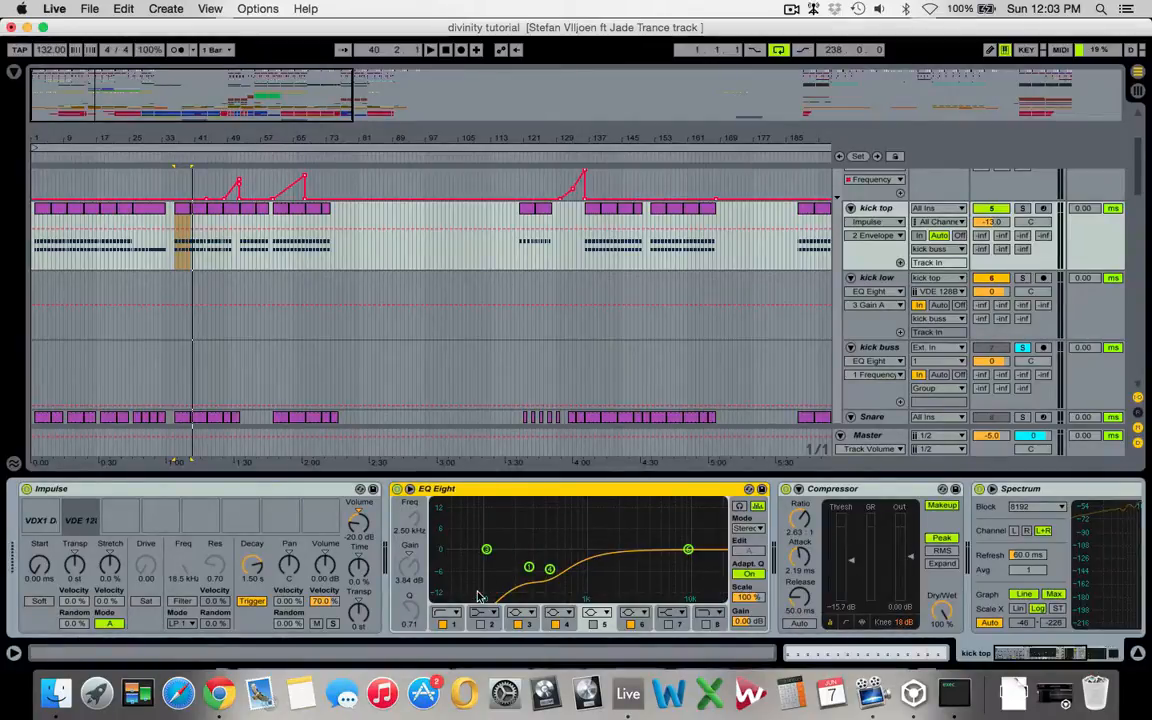
pyautogui.hscroll(5, 620, 595)
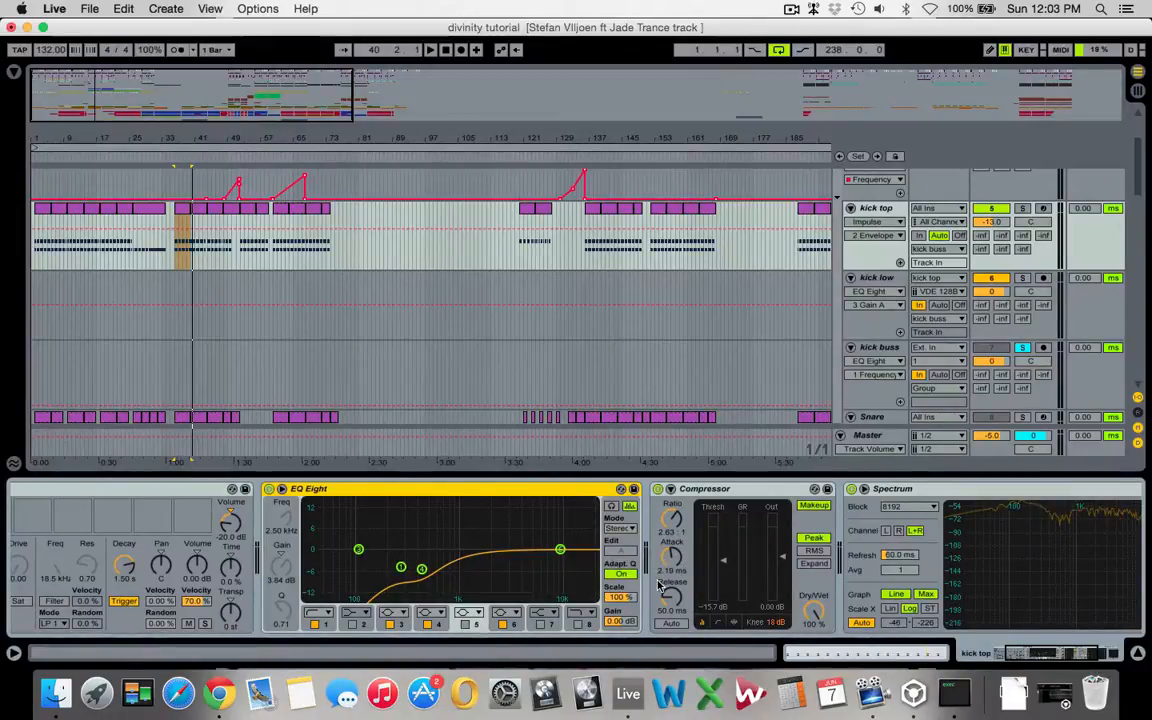
pyautogui.hscroll(-5, 24, 585)
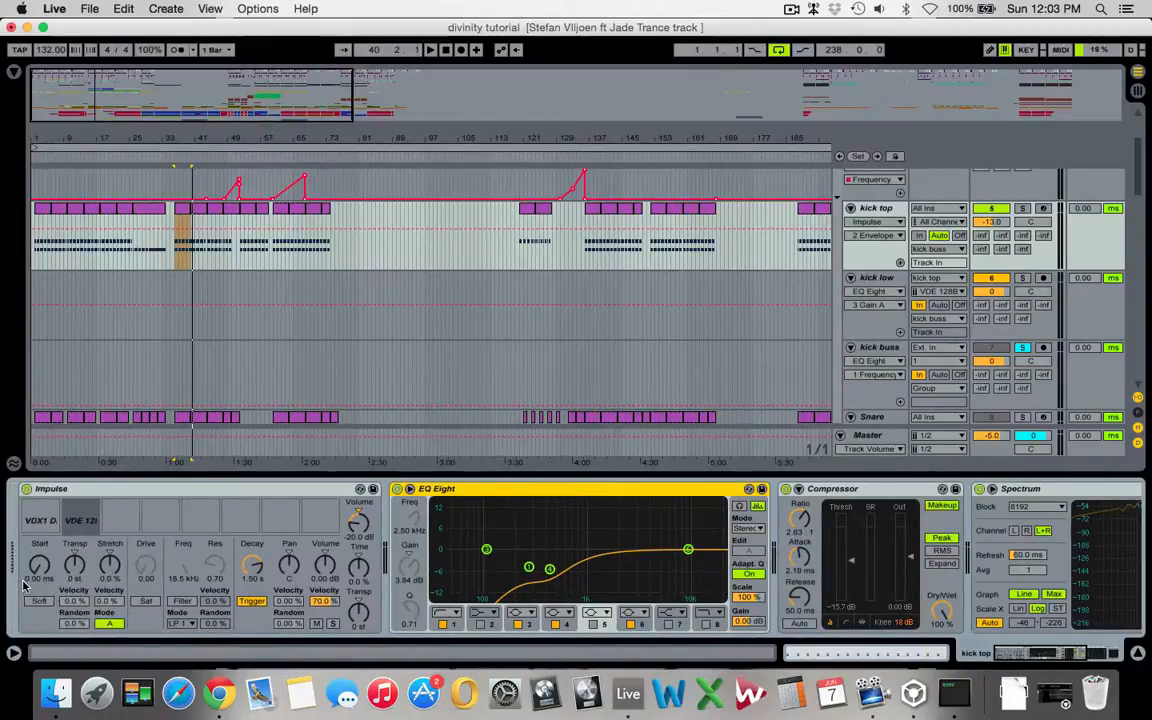
# Step: Check Impulse's global volume on the kick top track and play the kick to watch EQ Eight and the Compressor at work
pyautogui.click(353, 545)
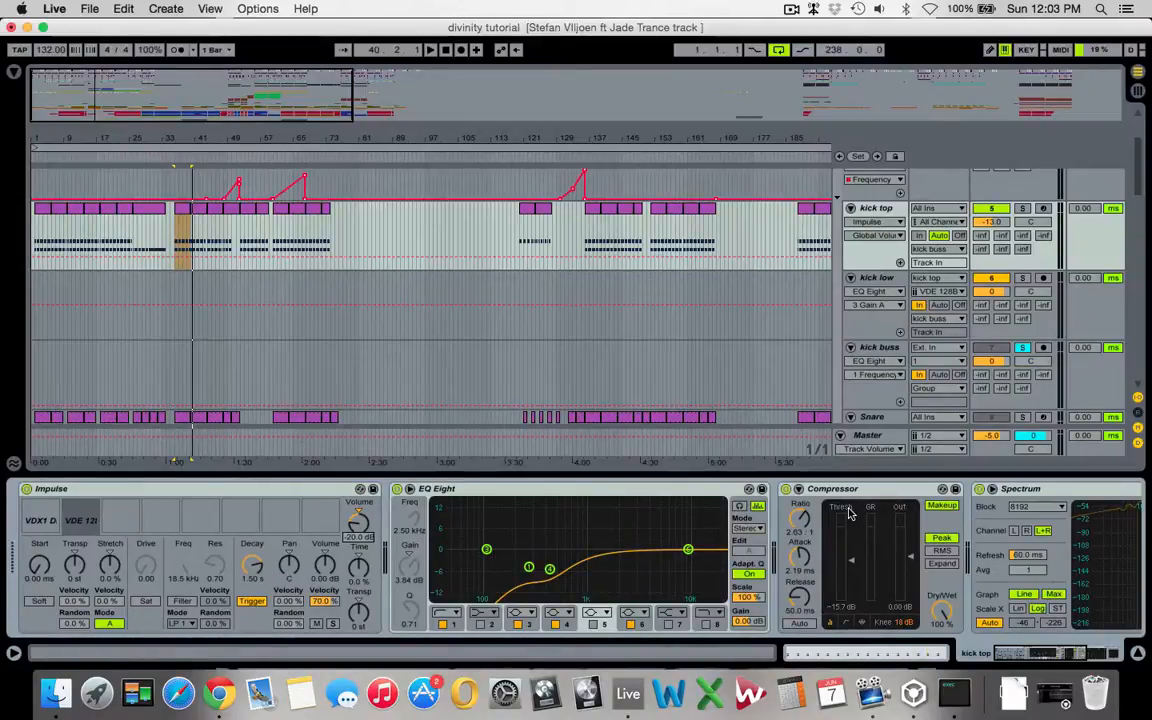
pyautogui.hscroll(5, 851, 513)
pyautogui.hscroll(-5, 849, 513)
pyautogui.press('space')
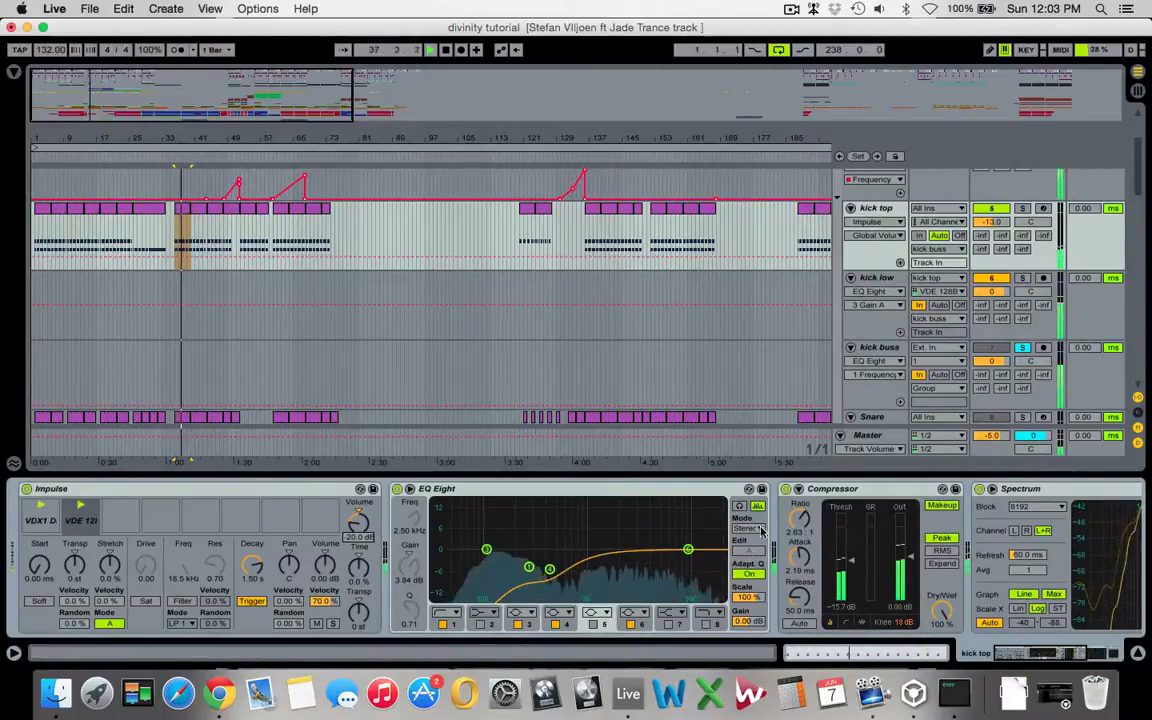
pyautogui.hscroll(2, 1000, 527)
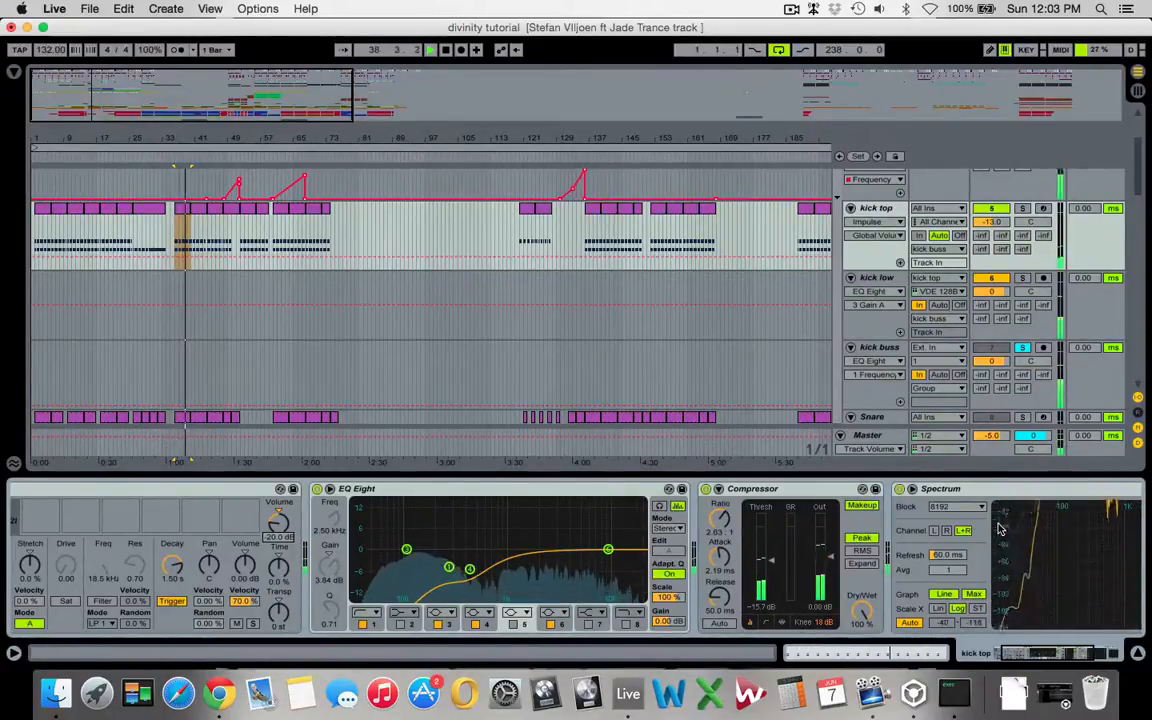
pyautogui.press('space')
# Step: Switch off Spectrum on the kick top track and expand its analyser display
pyautogui.click(901, 491)
pyautogui.hscroll(7, 912, 494)
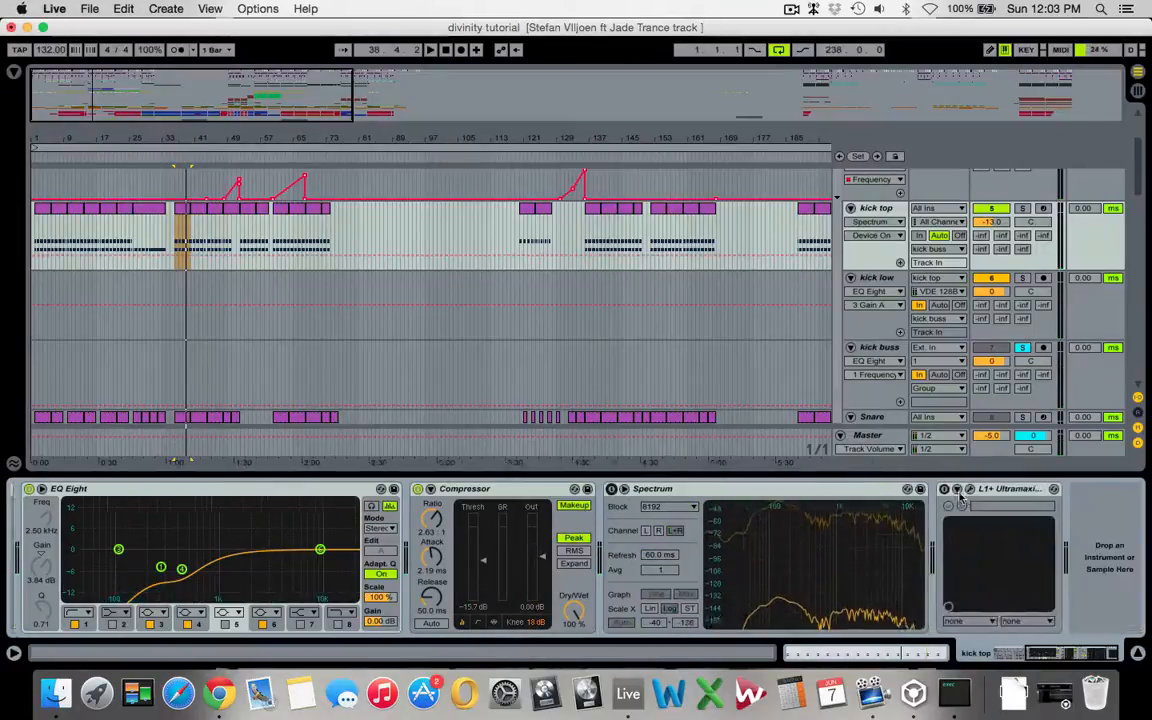
pyautogui.click(616, 488)
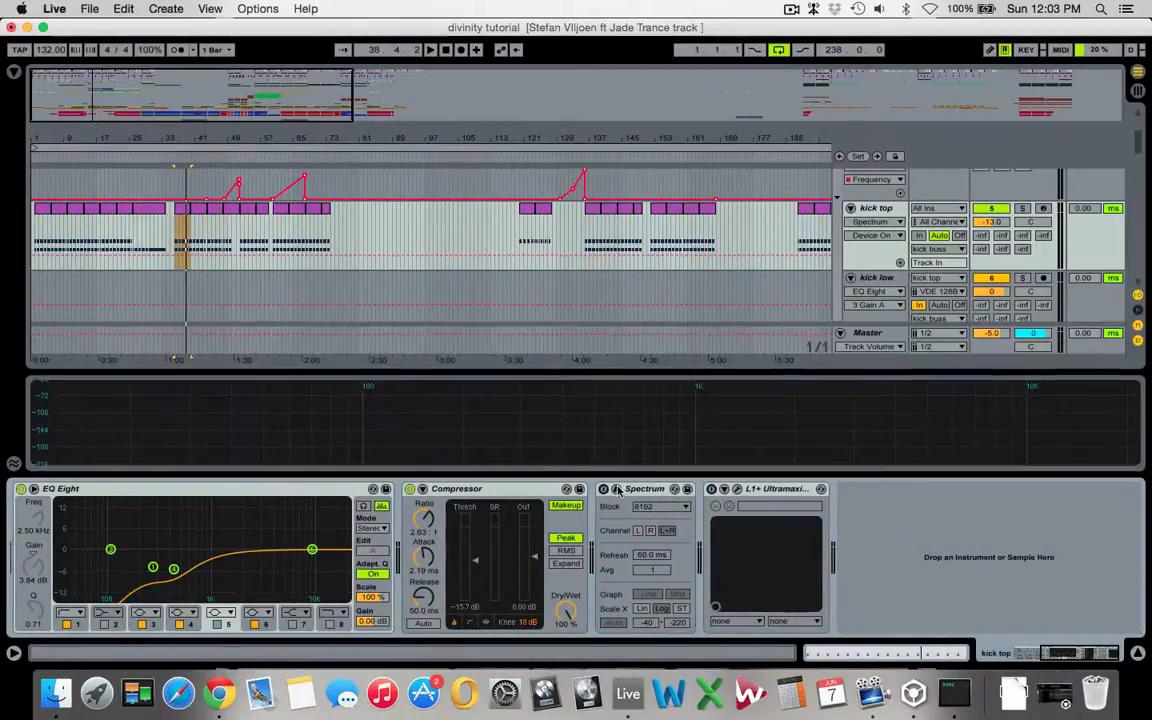
# Step: Examine the Compressor and bands 1 and 3 of EQ Eight on the kick low track
pyautogui.click(884, 278)
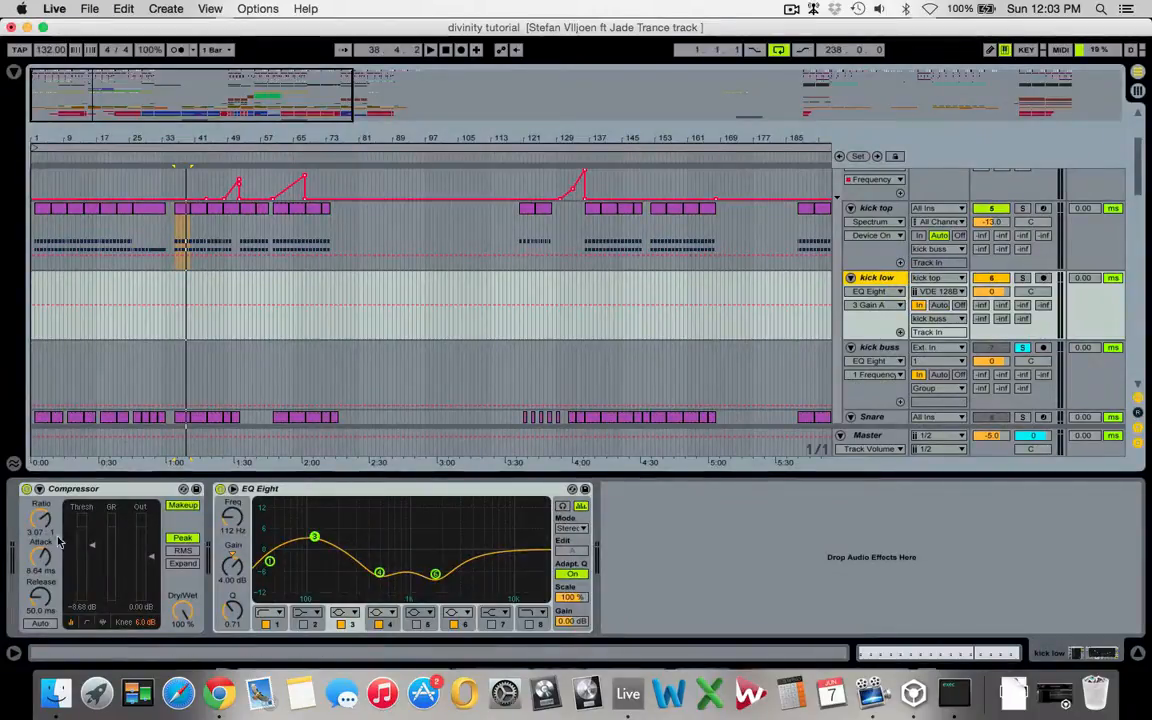
pyautogui.click(99, 500)
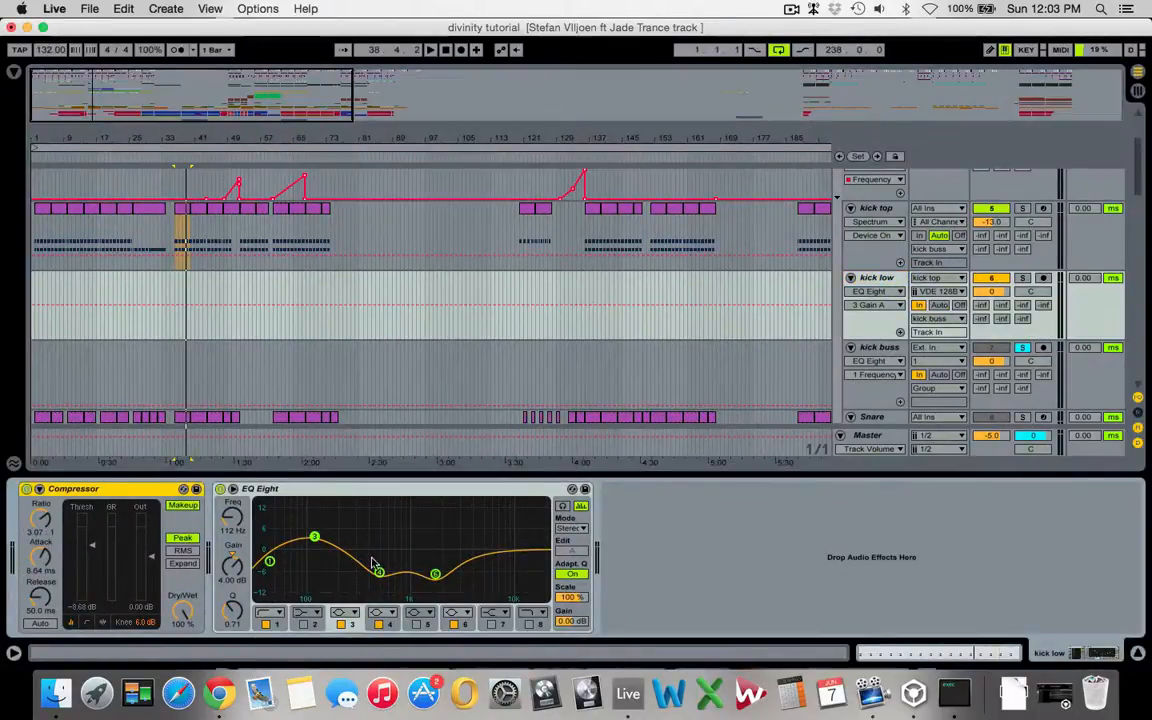
pyautogui.click(269, 561)
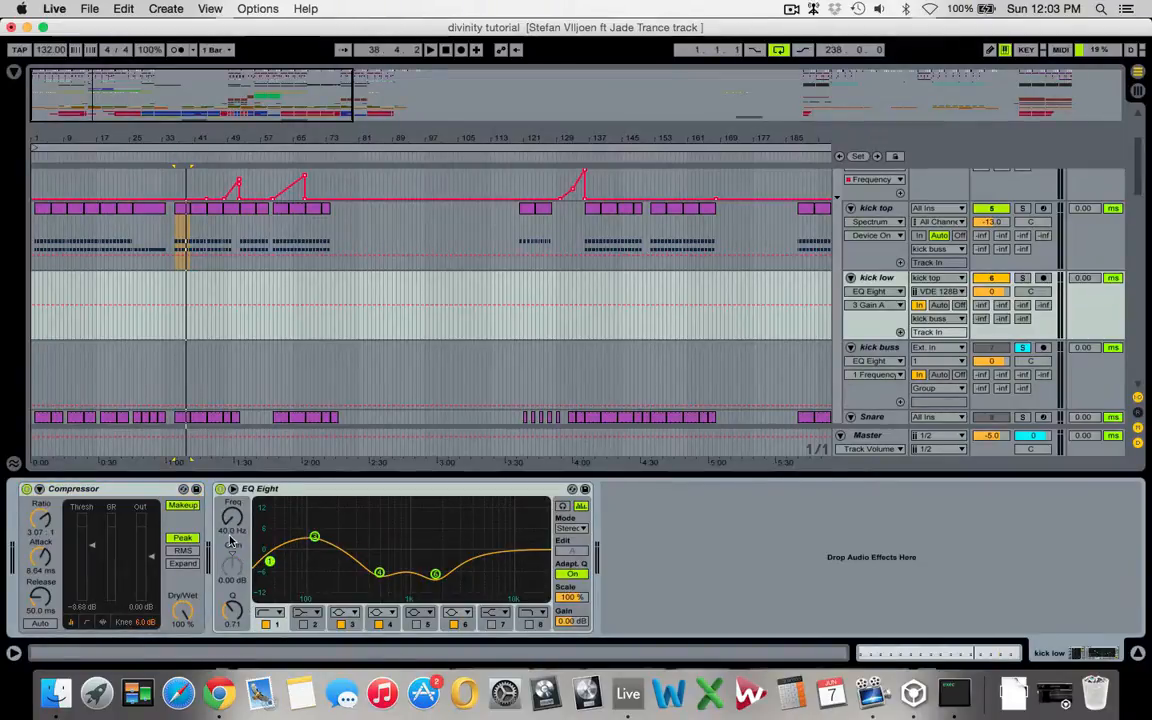
pyautogui.click(315, 538)
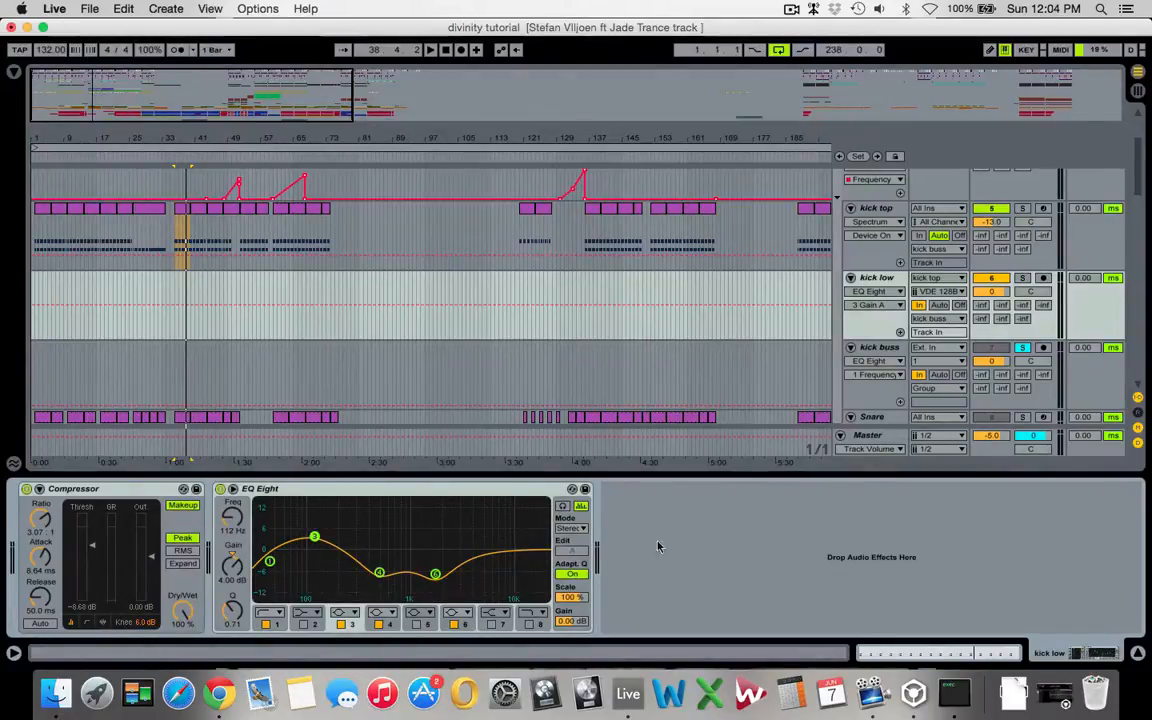
# Step: Examine the effects on the kick buss track and play the kick with the L1+ Ultramaximizer window open, closing it when finished
pyautogui.click(880, 348)
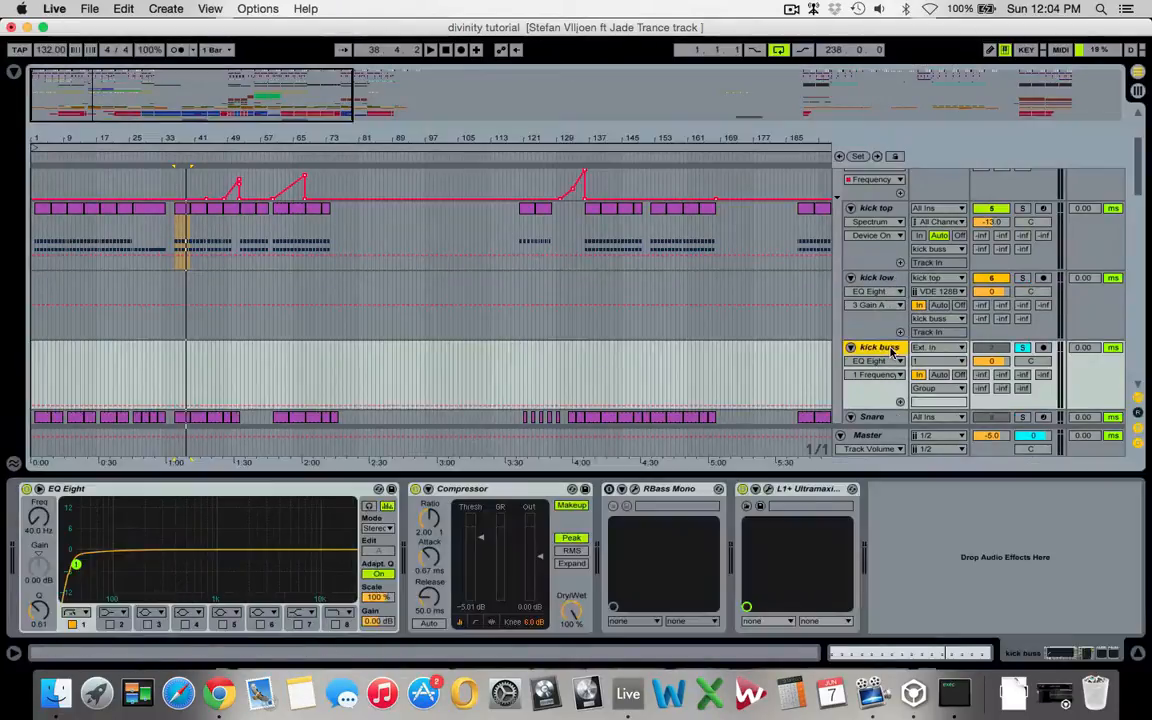
pyautogui.click(97, 487)
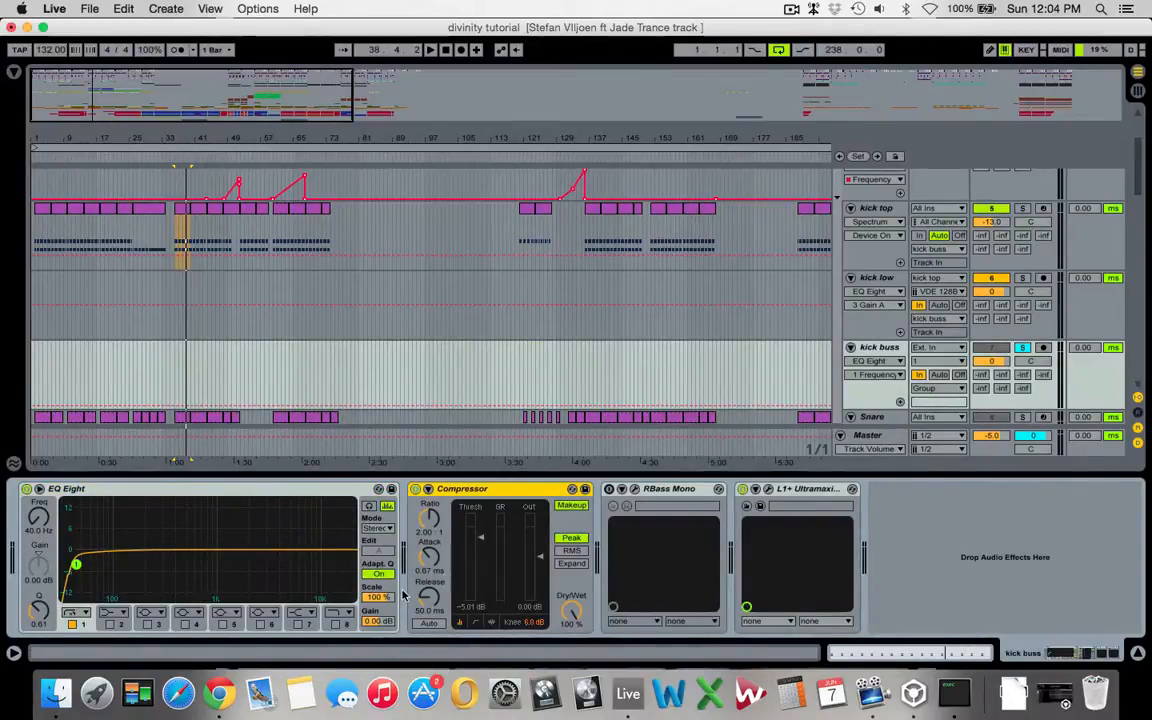
pyautogui.click(767, 489)
pyautogui.press('space')
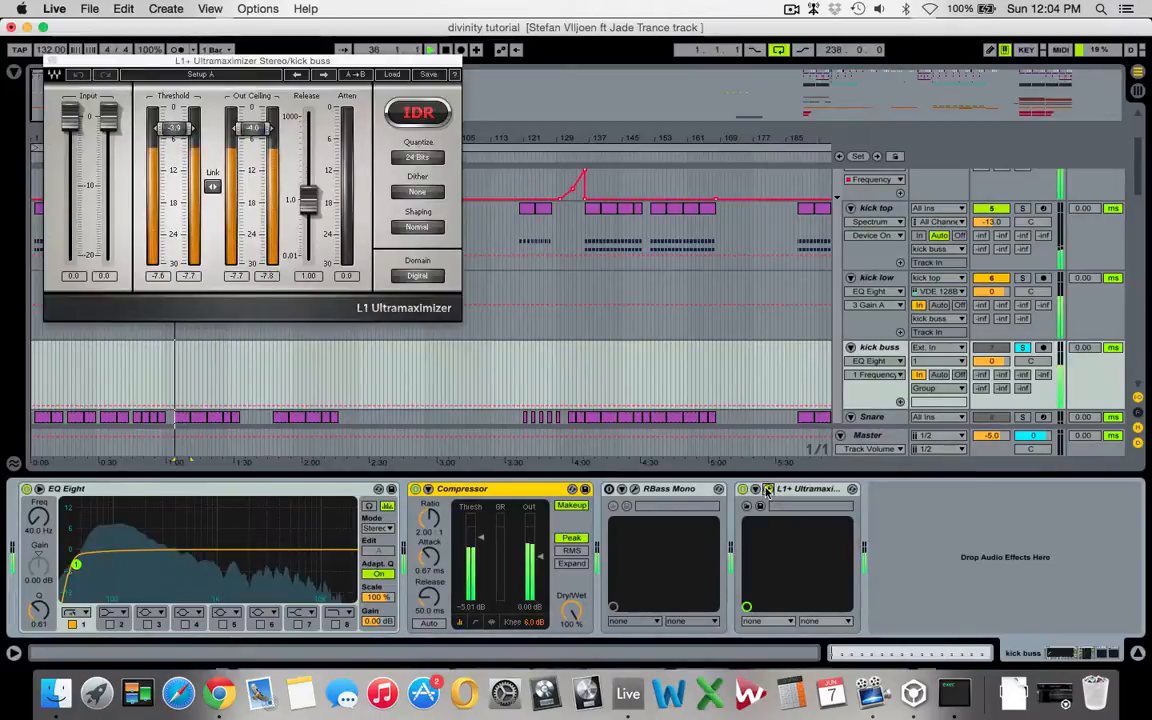
pyautogui.press('space')
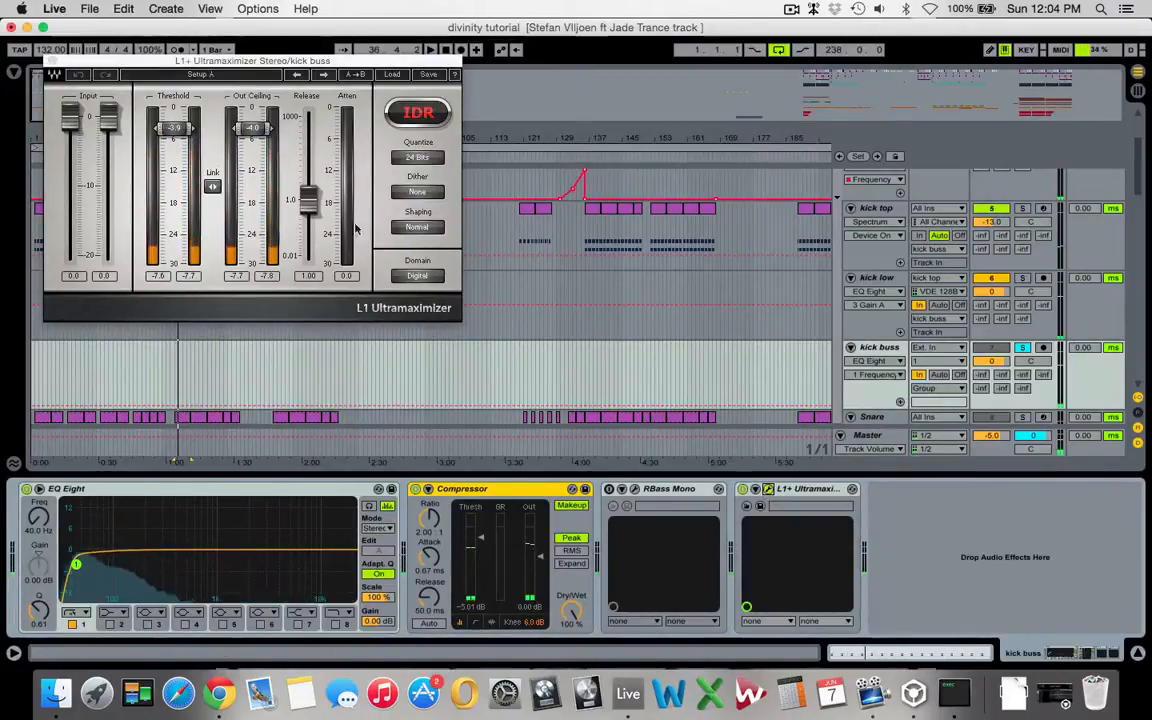
pyautogui.click(52, 62)
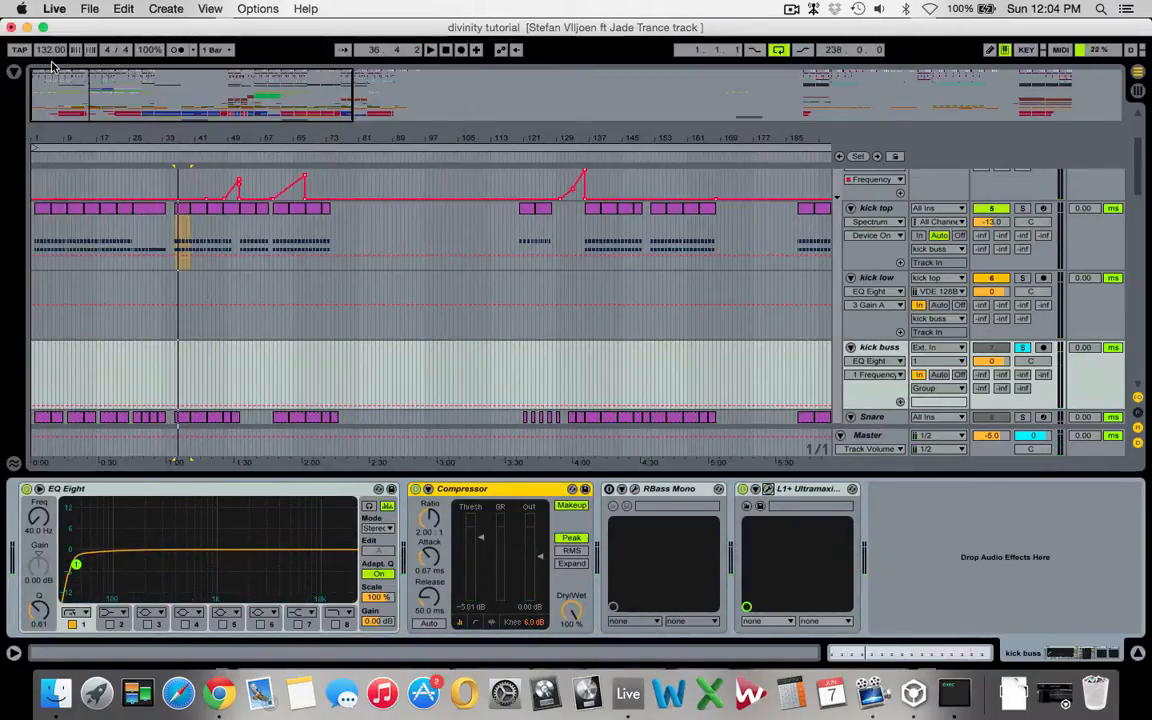
# Step: Solo both Snare tracks and play them together from bar 36
pyautogui.scroll(-3, 688, 377)
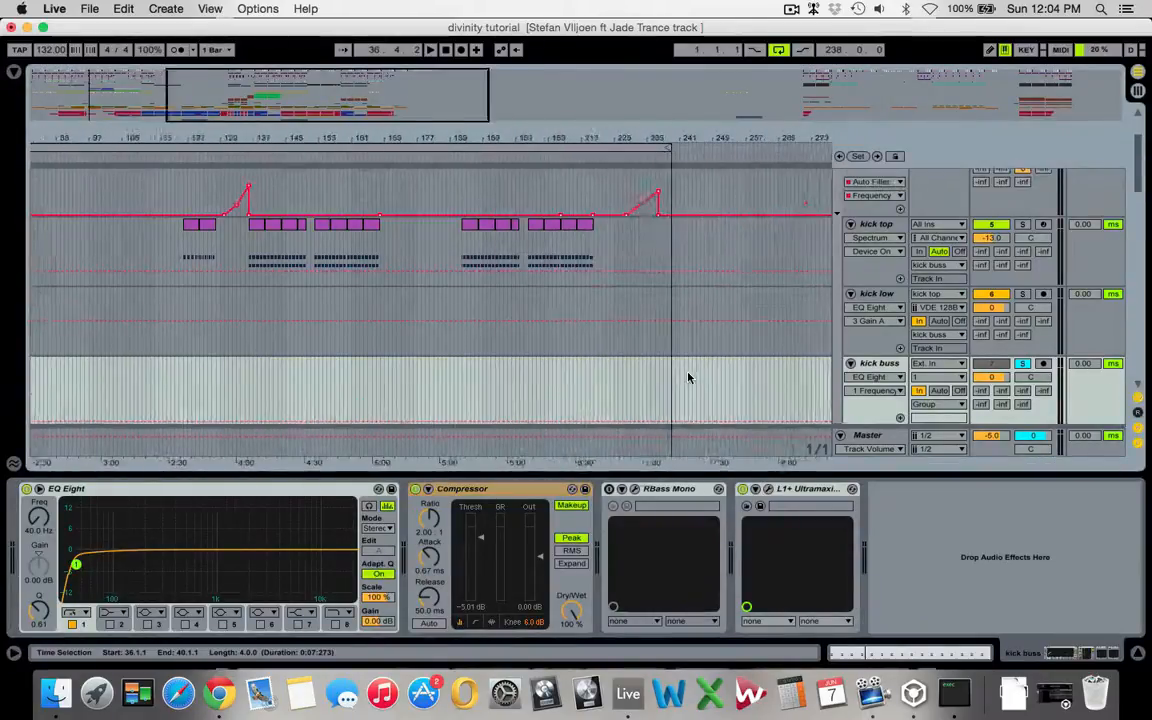
pyautogui.scroll(8, 688, 377)
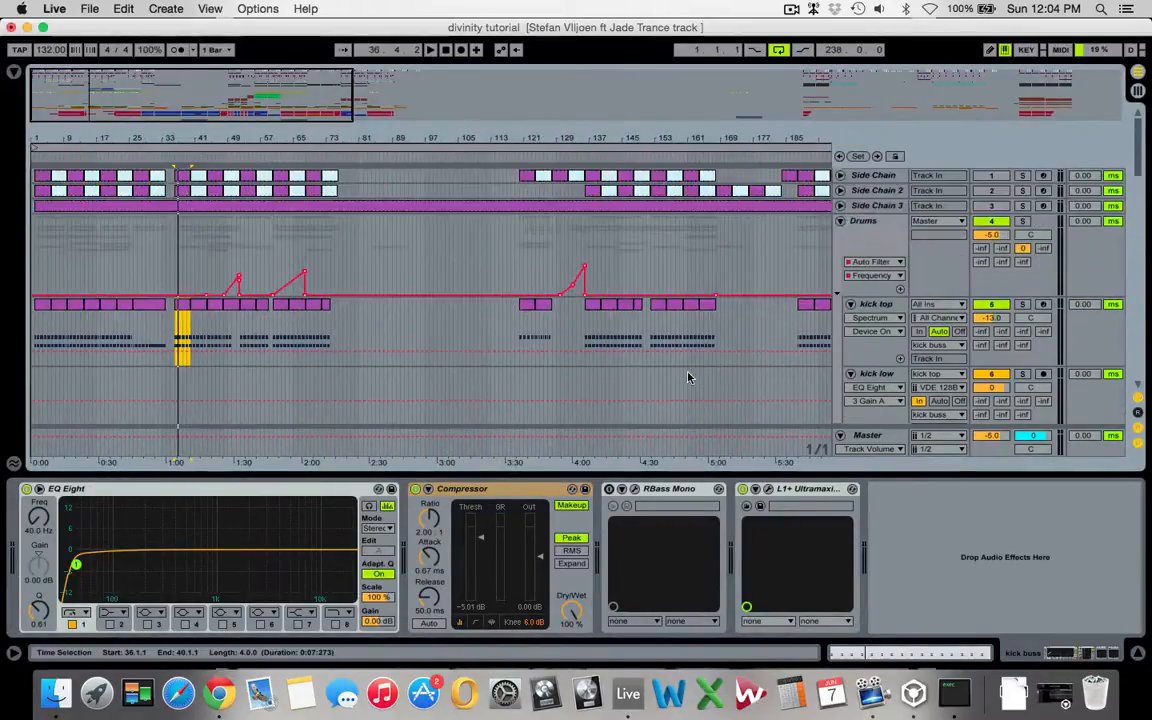
pyautogui.scroll(-4, 688, 377)
pyautogui.scroll(2, 688, 377)
pyautogui.scroll(-5, 746, 330)
pyautogui.click(878, 290)
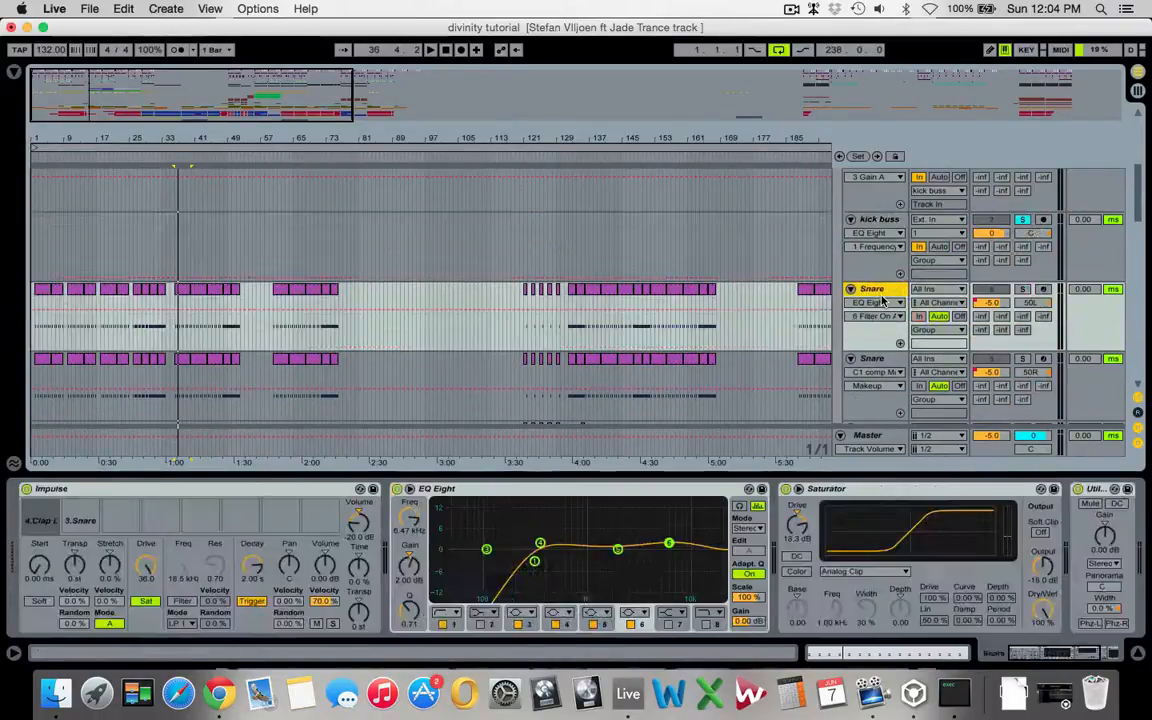
pyautogui.click(182, 315)
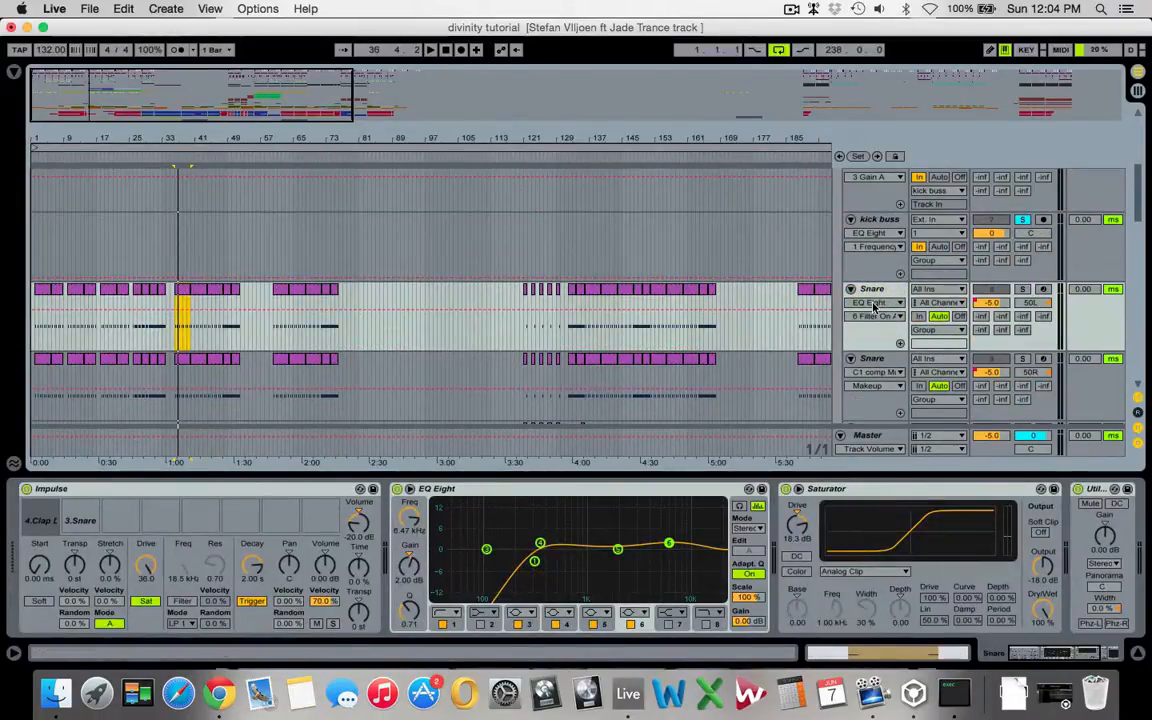
pyautogui.click(1023, 290)
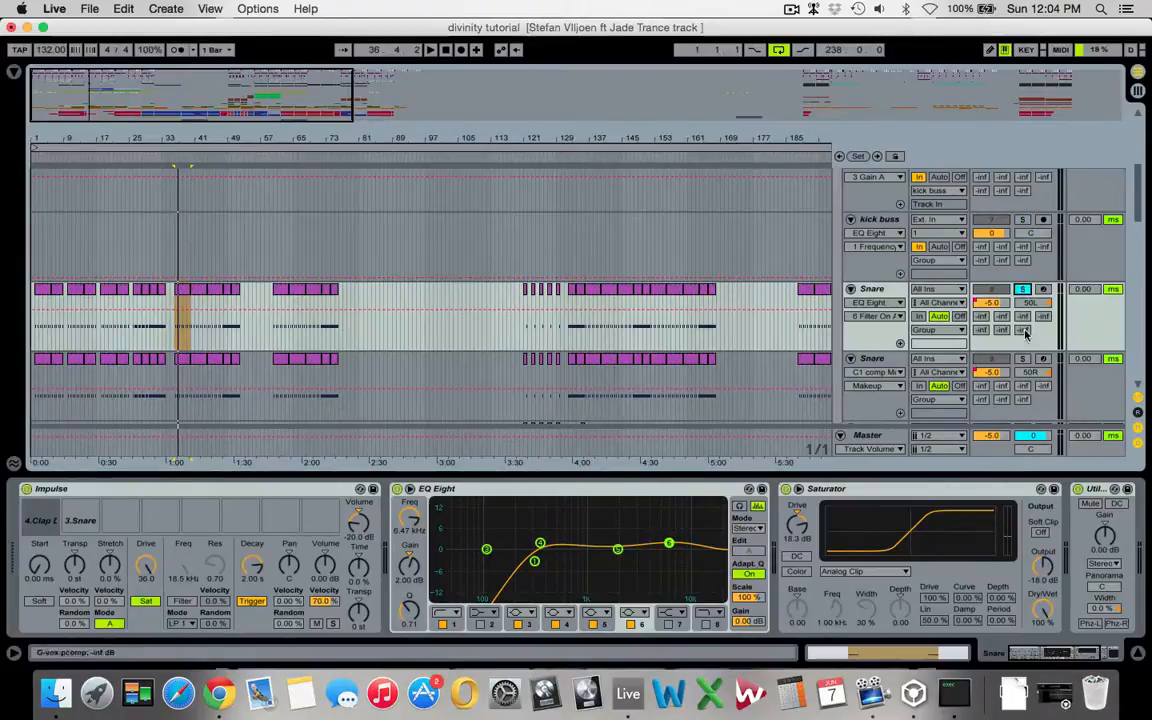
pyautogui.press('space')
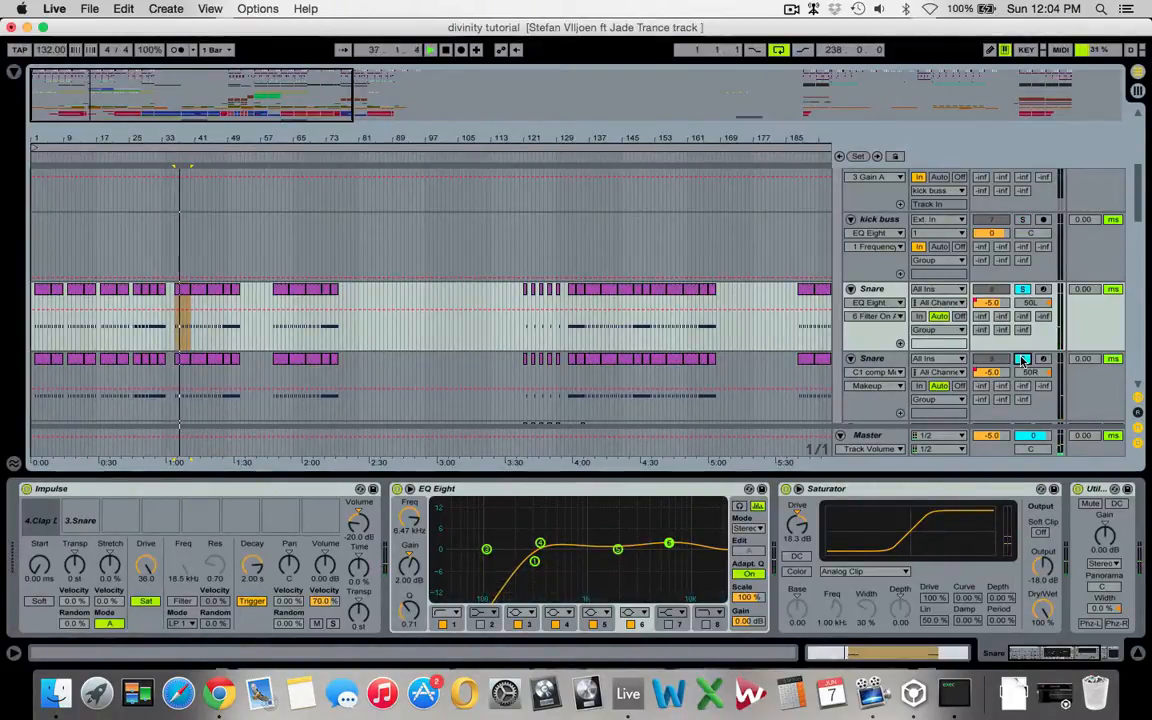
pyautogui.press('space')
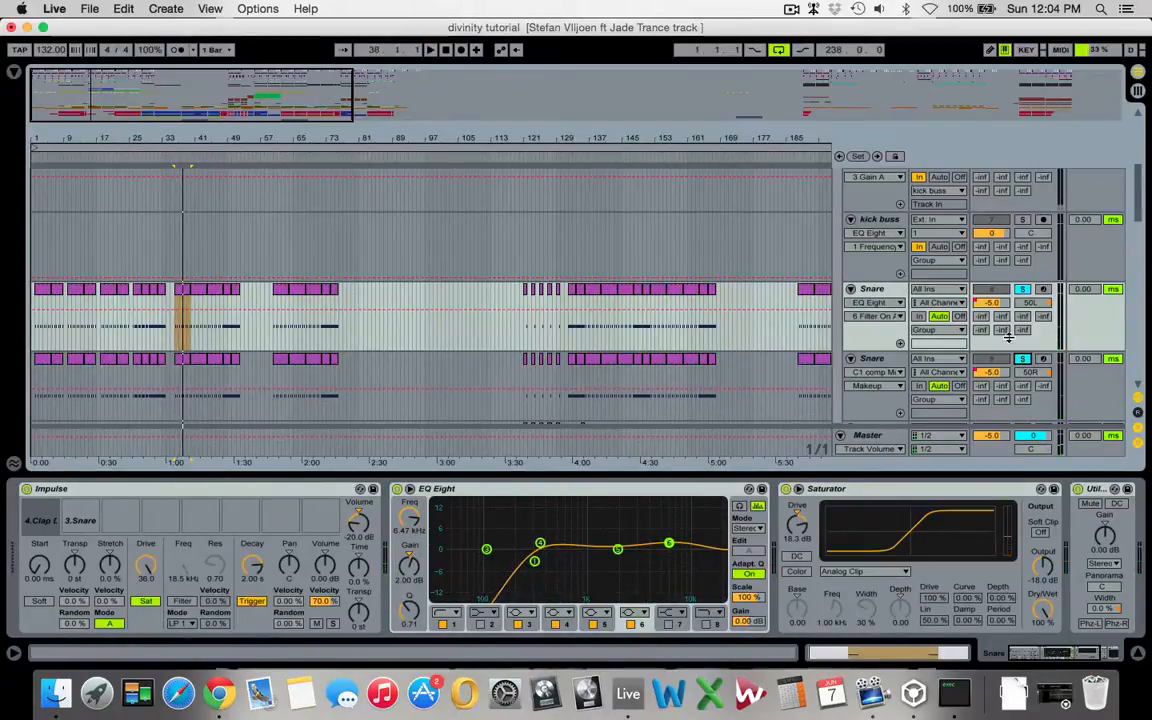
# Step: Inspect the 4.Clap and 3.Snare sample slots in the first Snare track's Impulse and audition the 3.Snare sample
pyautogui.moveTo(44, 522)
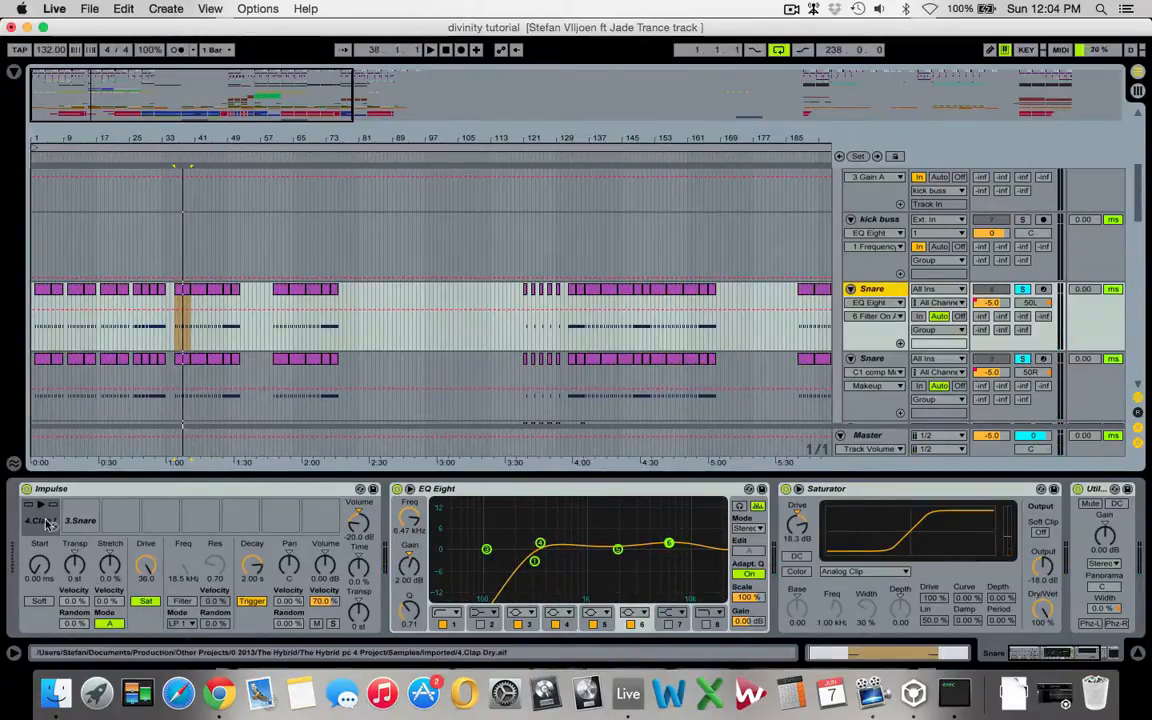
pyautogui.doubleClick(180, 296)
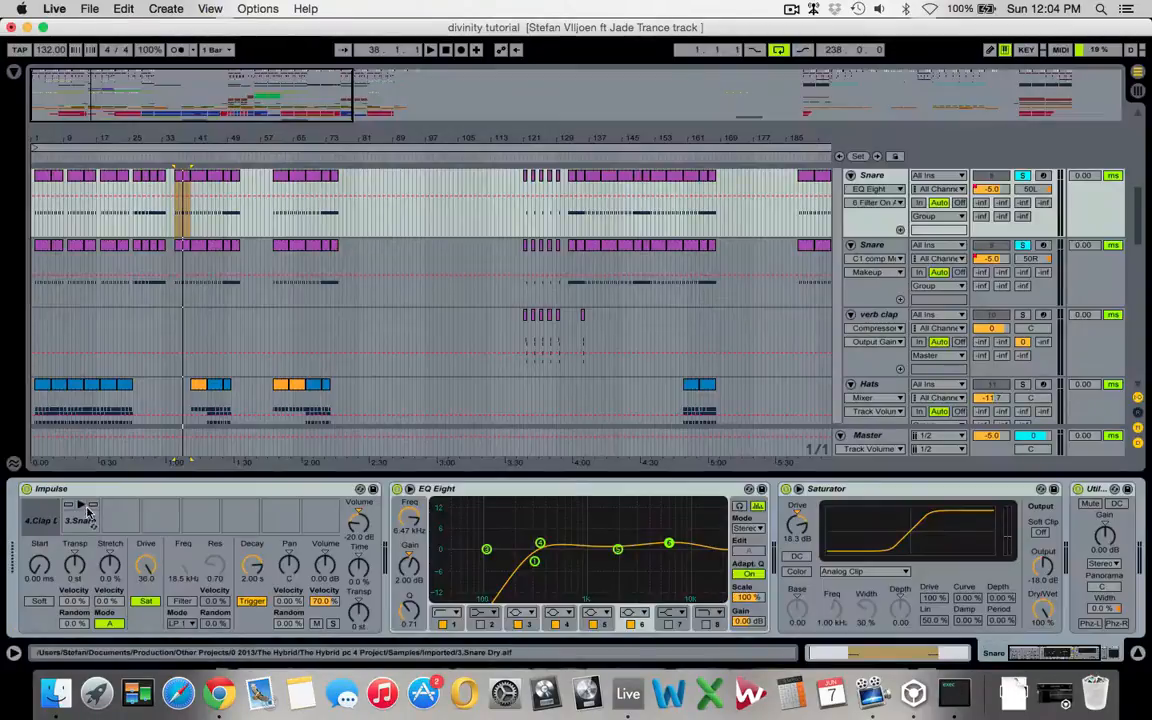
pyautogui.click(81, 505)
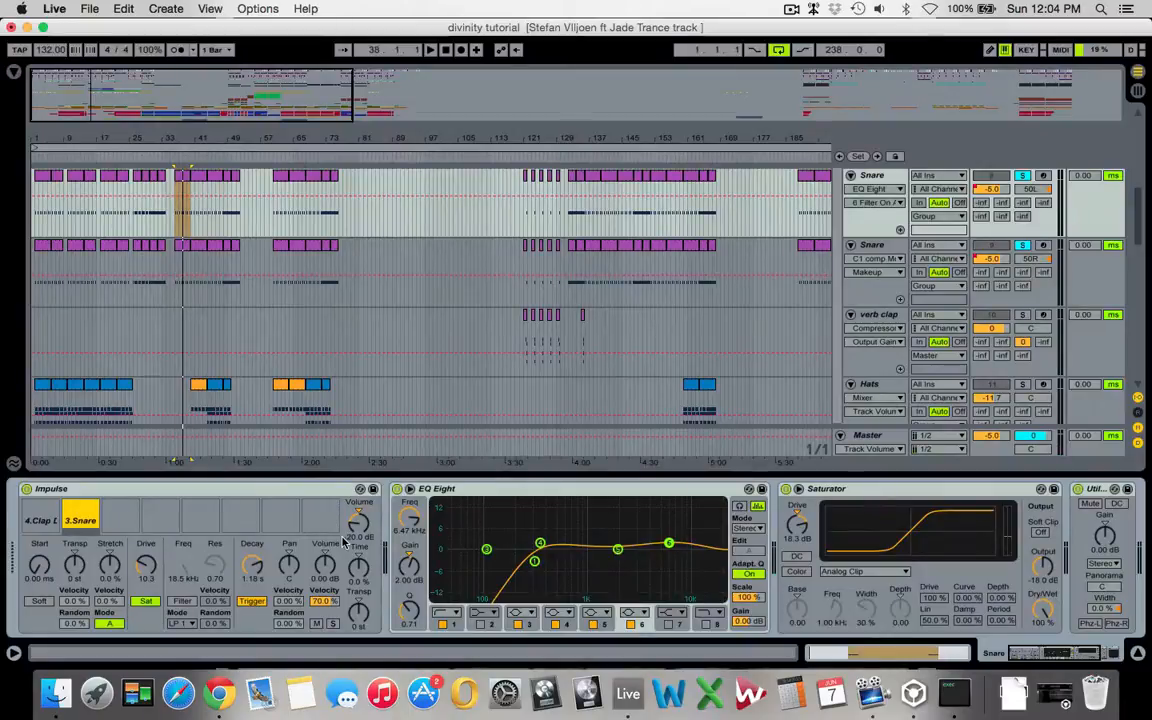
# Step: Examine the EQ Eight, Saturator and Utility on the first Snare track and look over the snare clips in the arrangement
pyautogui.hscroll(5, 556, 554)
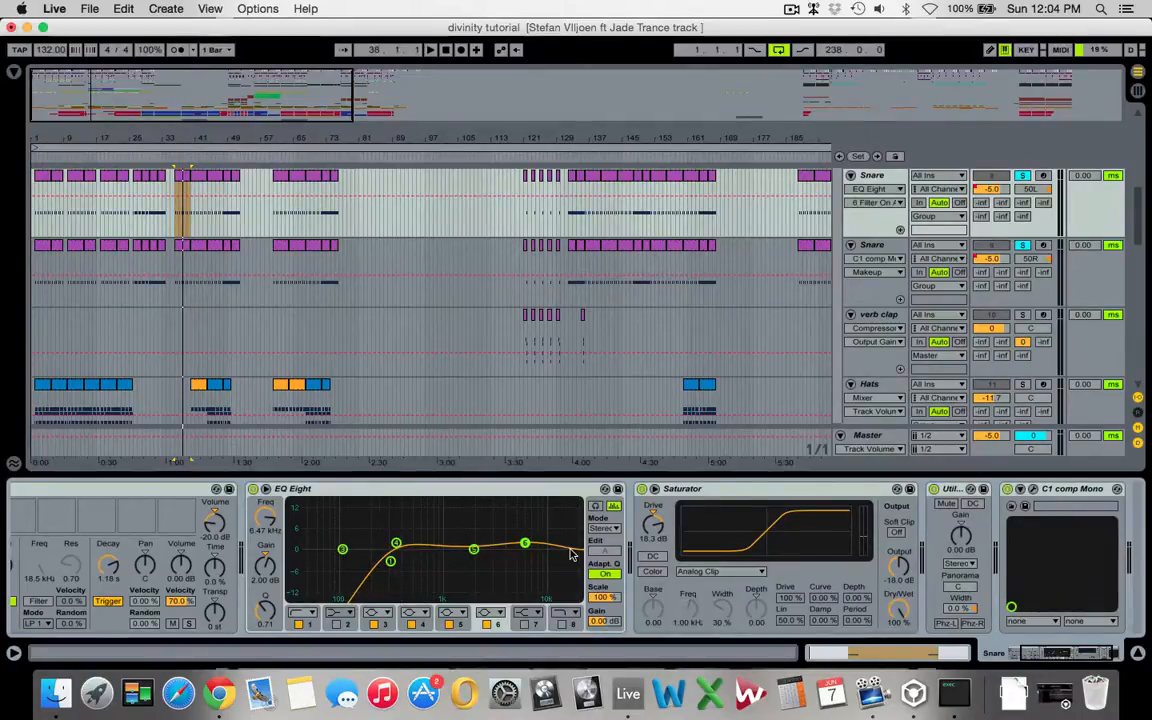
pyautogui.hscroll(2, 572, 552)
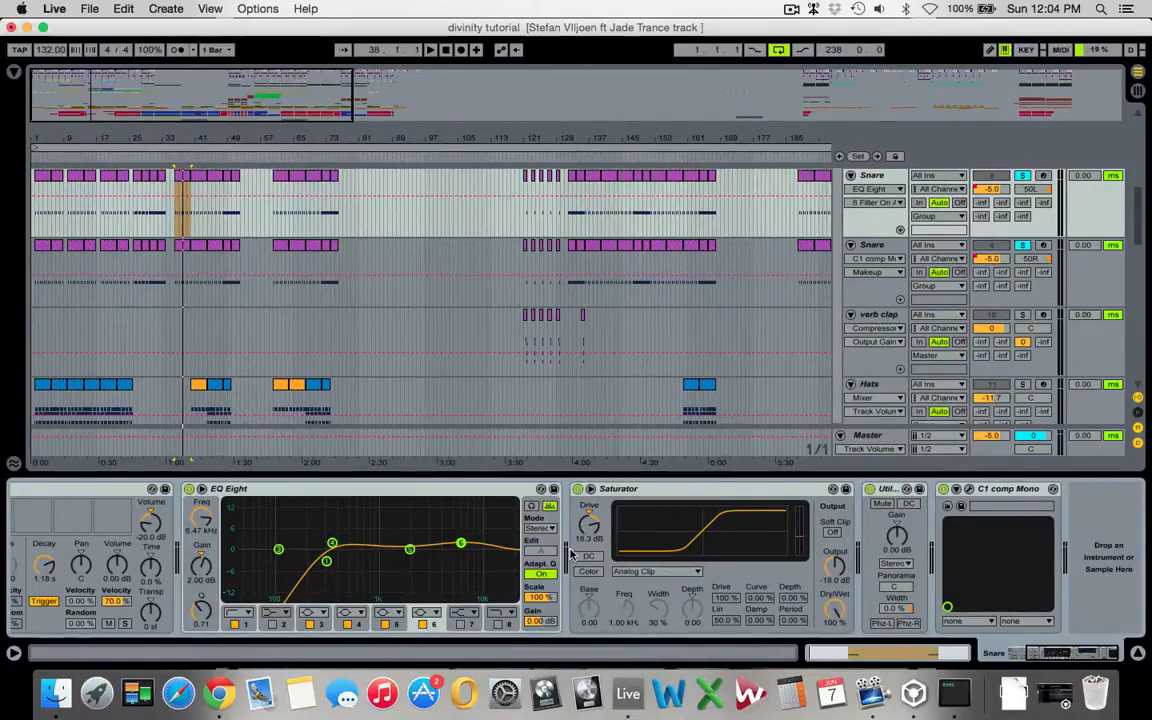
pyautogui.hscroll(1, 393, 575)
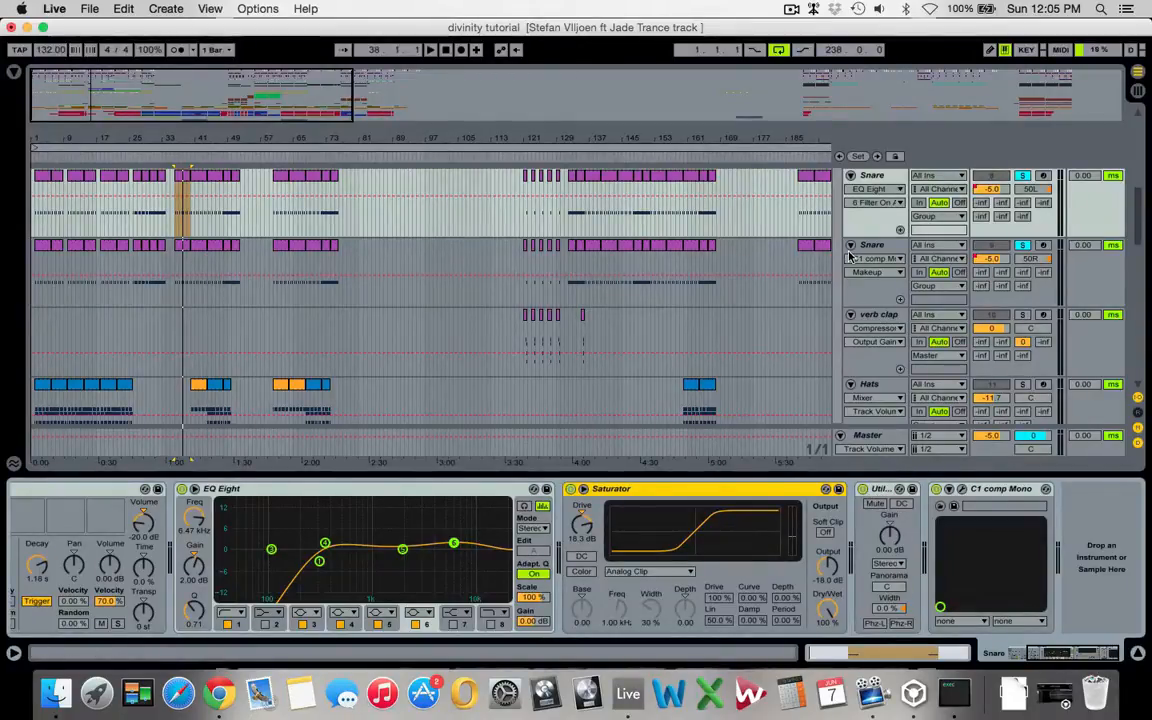
pyautogui.hscroll(15, 795, 403)
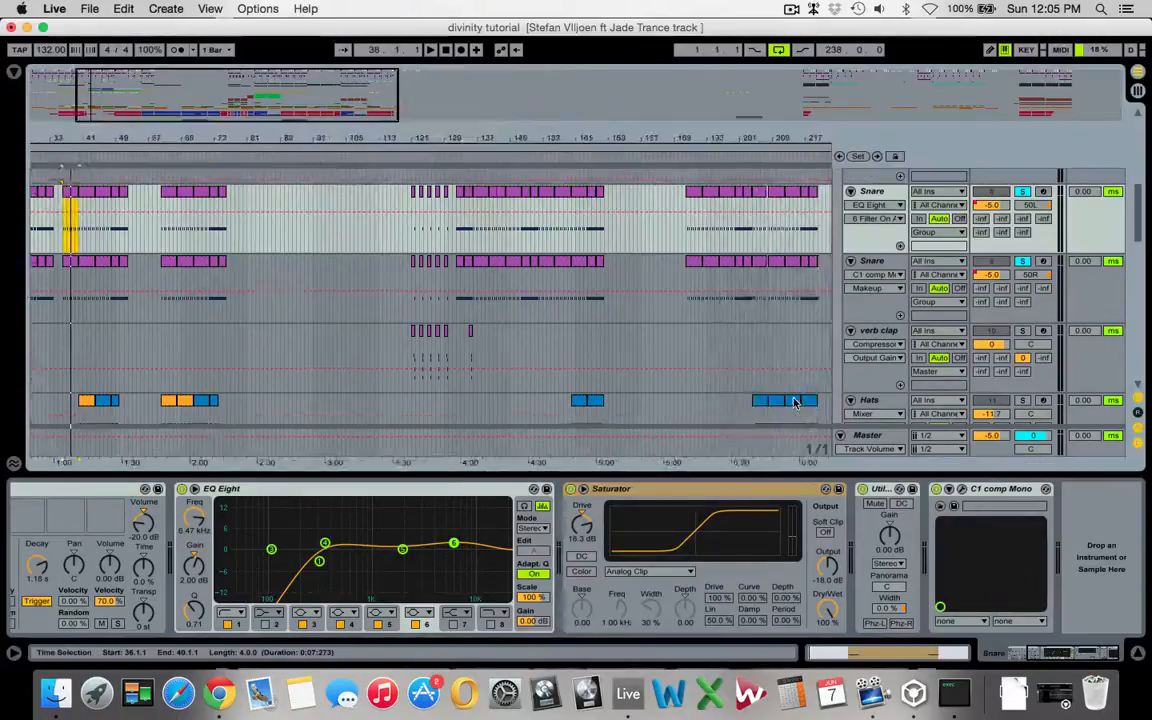
pyautogui.hscroll(-10, 795, 403)
pyautogui.hscroll(-10, 795, 403)
pyautogui.scroll(3, 795, 403)
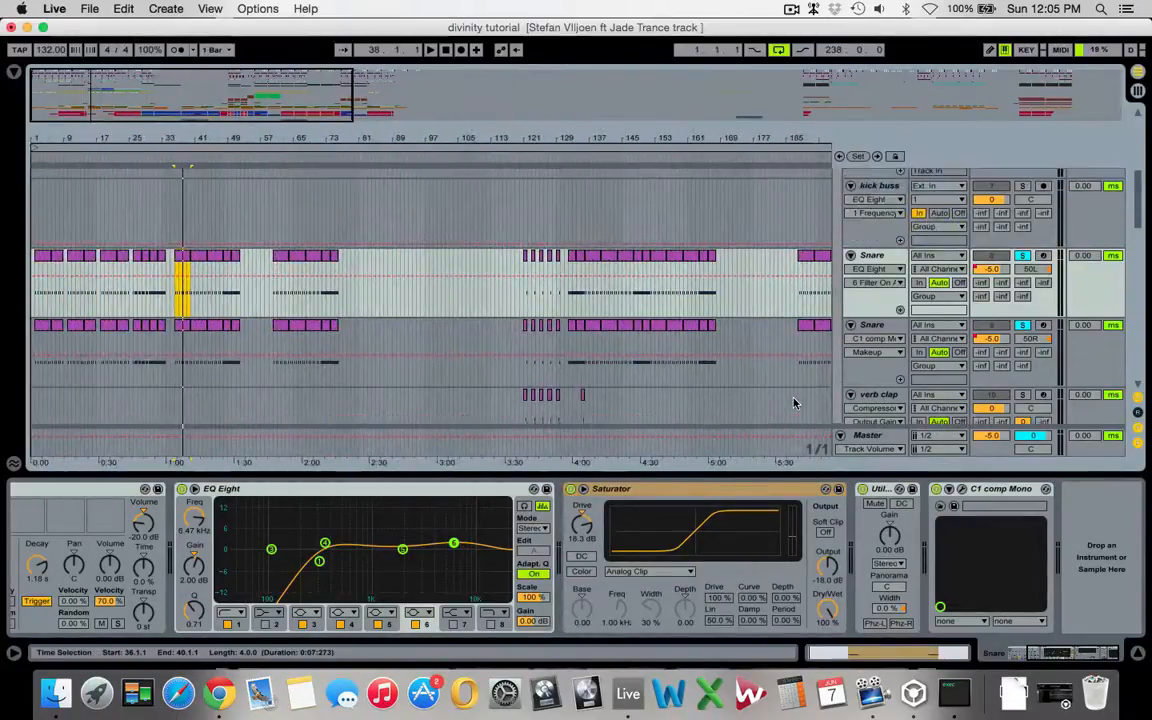
pyautogui.scroll(-2, 795, 403)
pyautogui.hscroll(4, 795, 403)
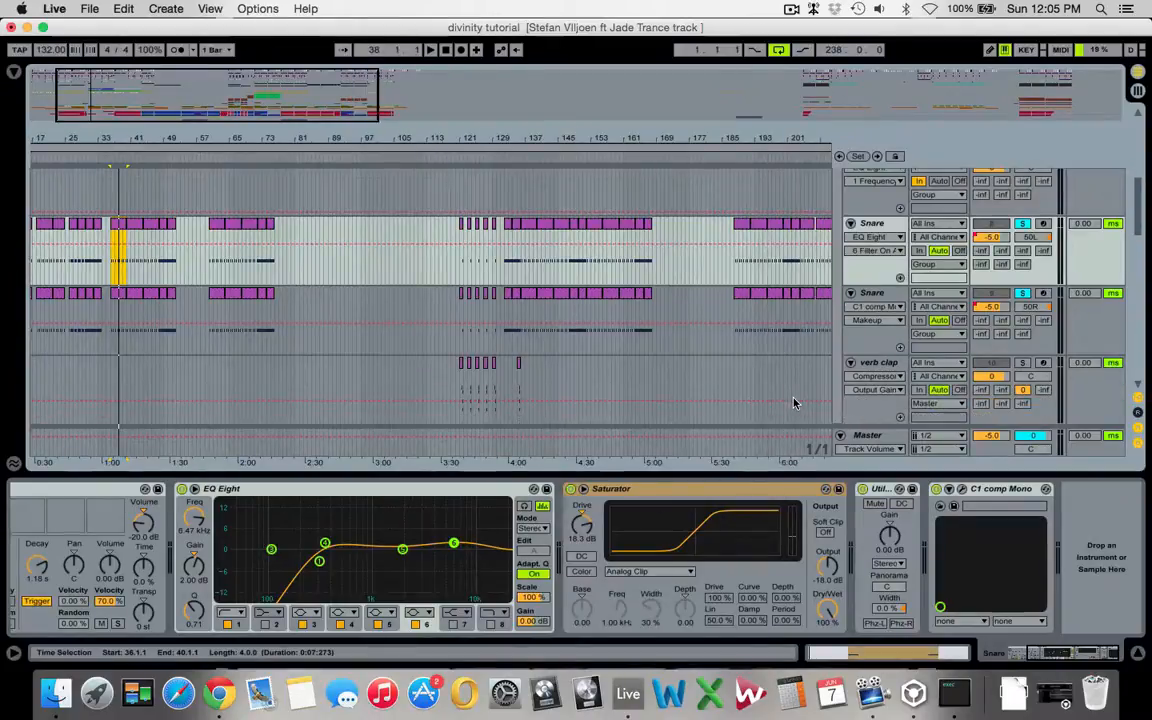
# Step: Inspect the C1 comp Mono settings on the first Snare track while playing the soloed snares, closing the plug-in window when finished
pyautogui.click(961, 489)
pyautogui.press('space')
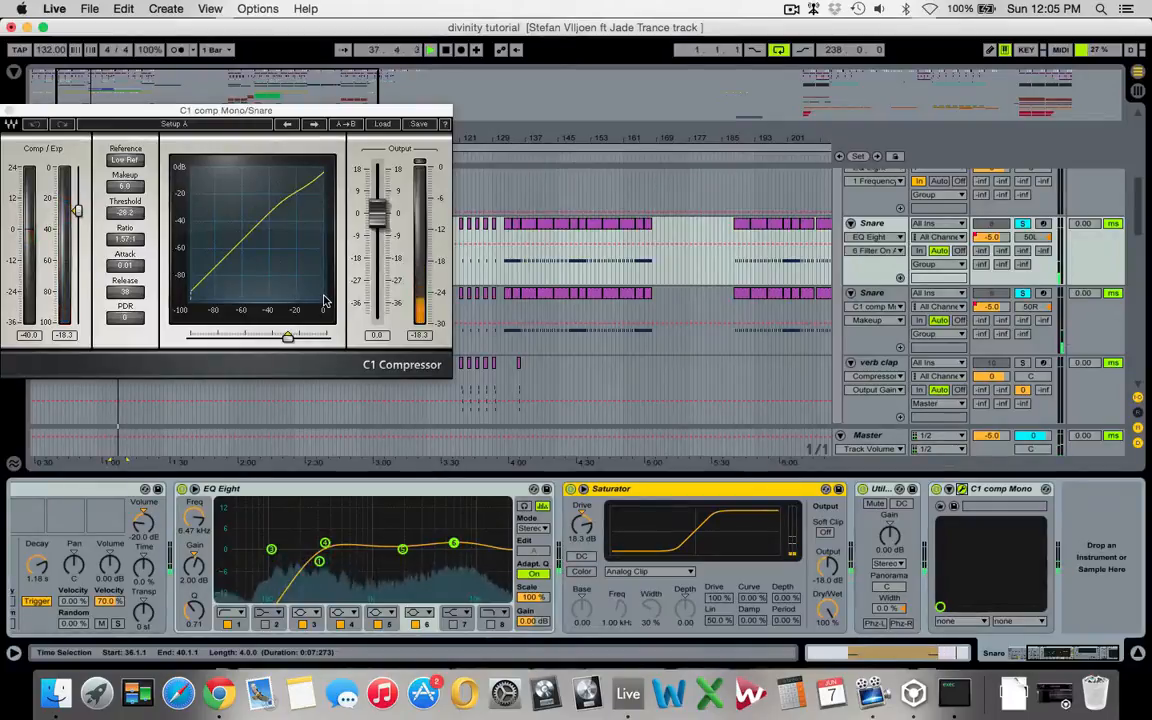
pyautogui.press('space')
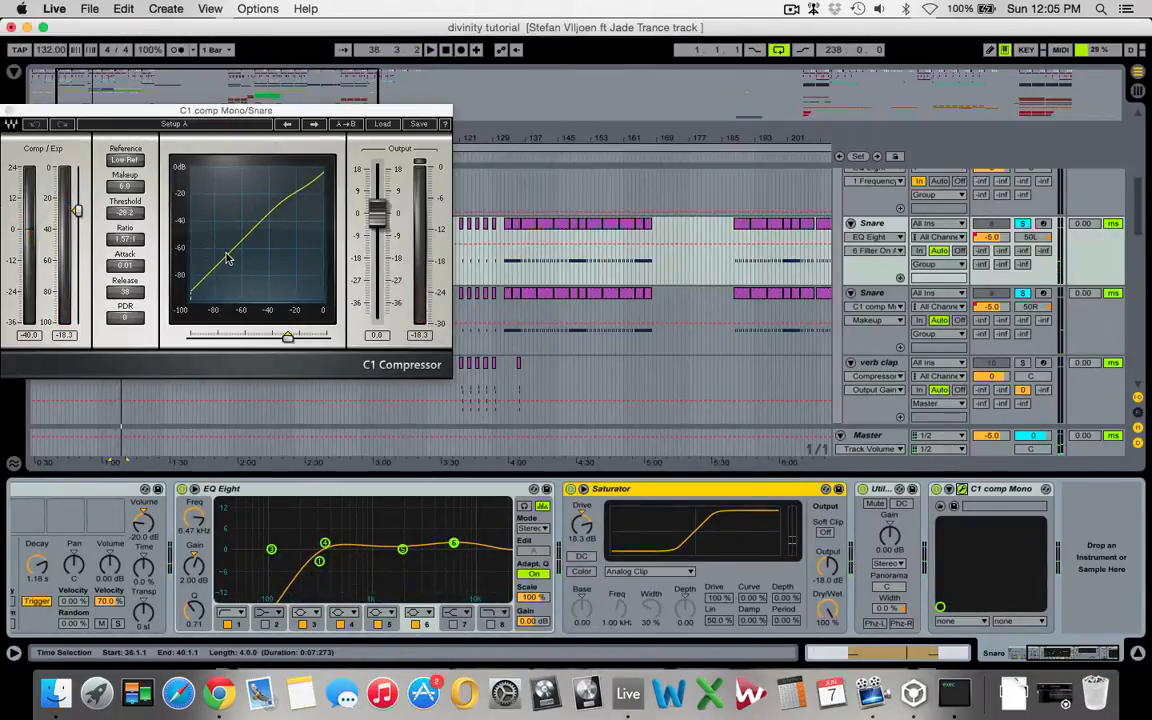
pyautogui.click(10, 111)
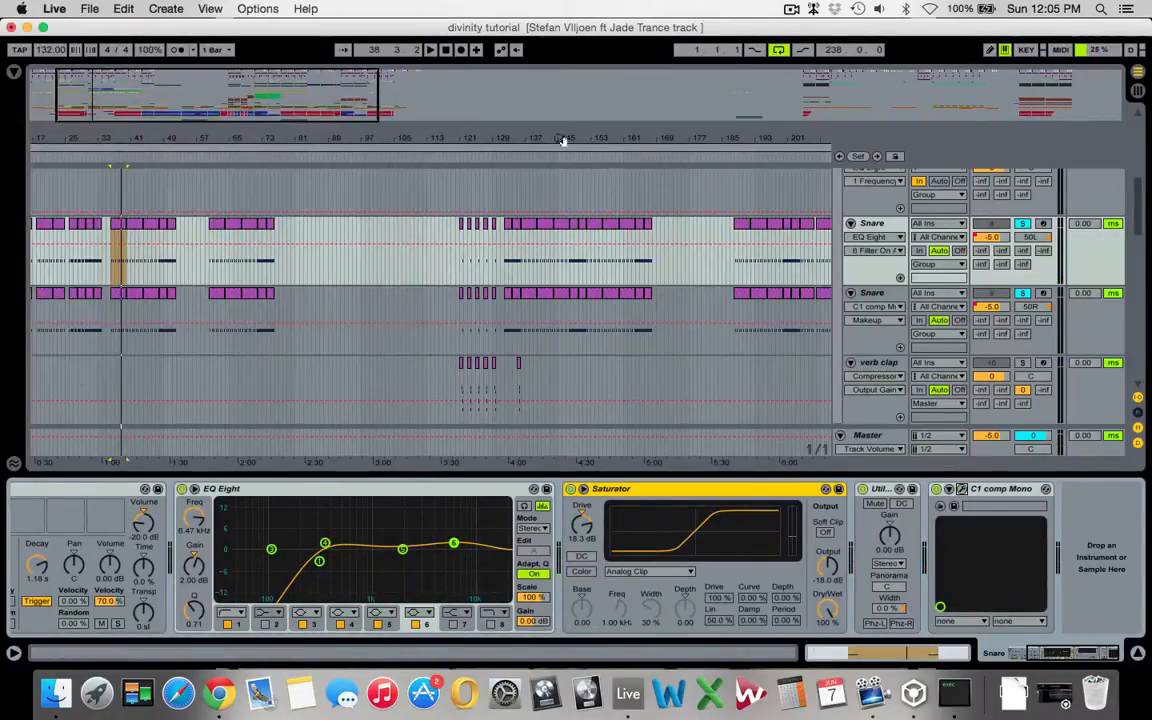
# Step: Show the device chain of the second Snare track, followed by that of the verb clap track
pyautogui.click(887, 295)
pyautogui.scroll(-1, 678, 395)
pyautogui.scroll(-1, 678, 395)
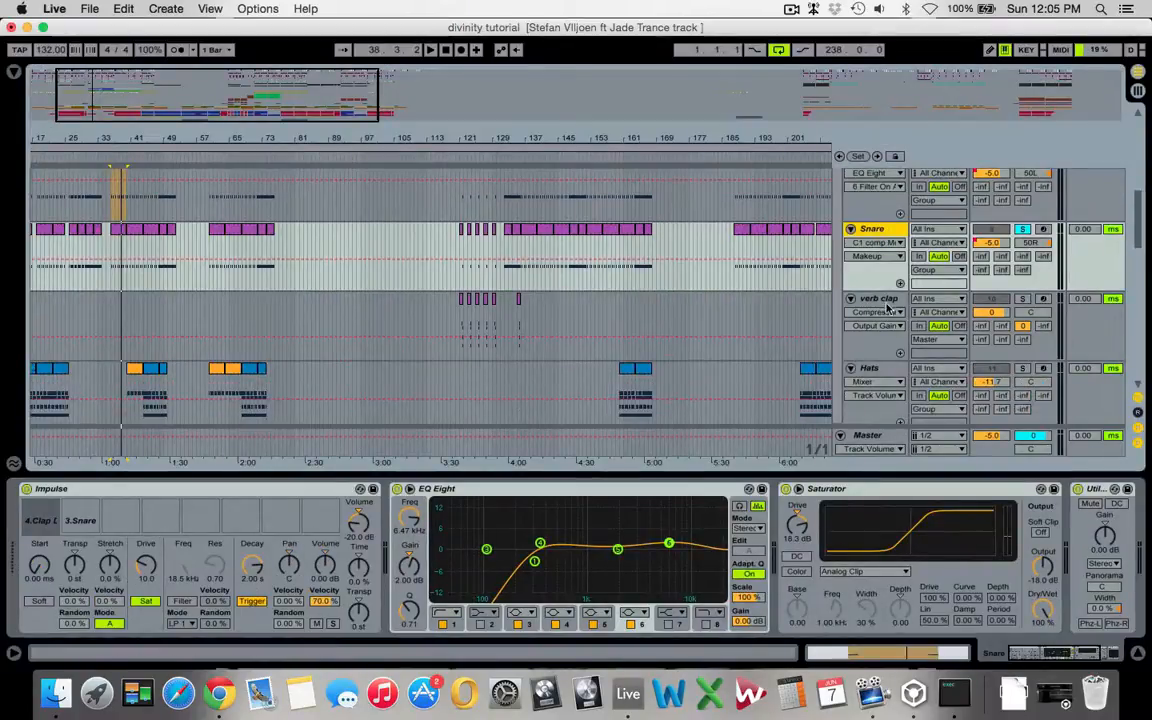
pyautogui.click(816, 295)
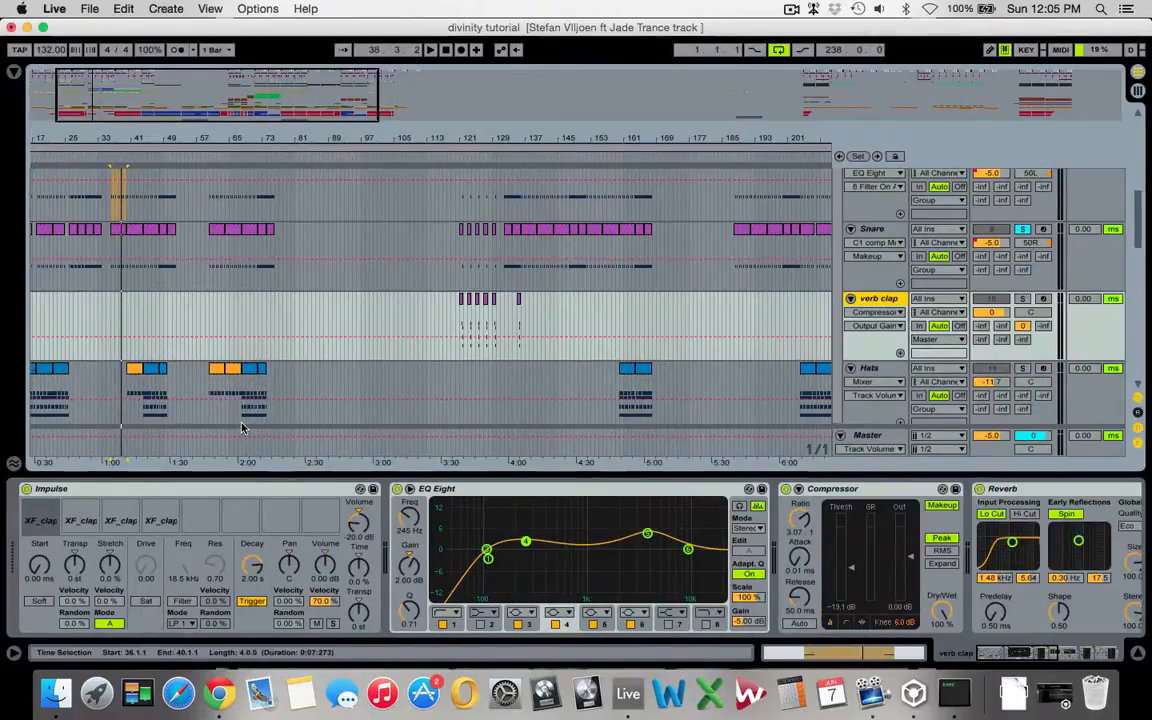
# Step: Play the verb clap section from bar 120 in the full mix, zoom in on its clips and solo the verb clap track
pyautogui.click(459, 320)
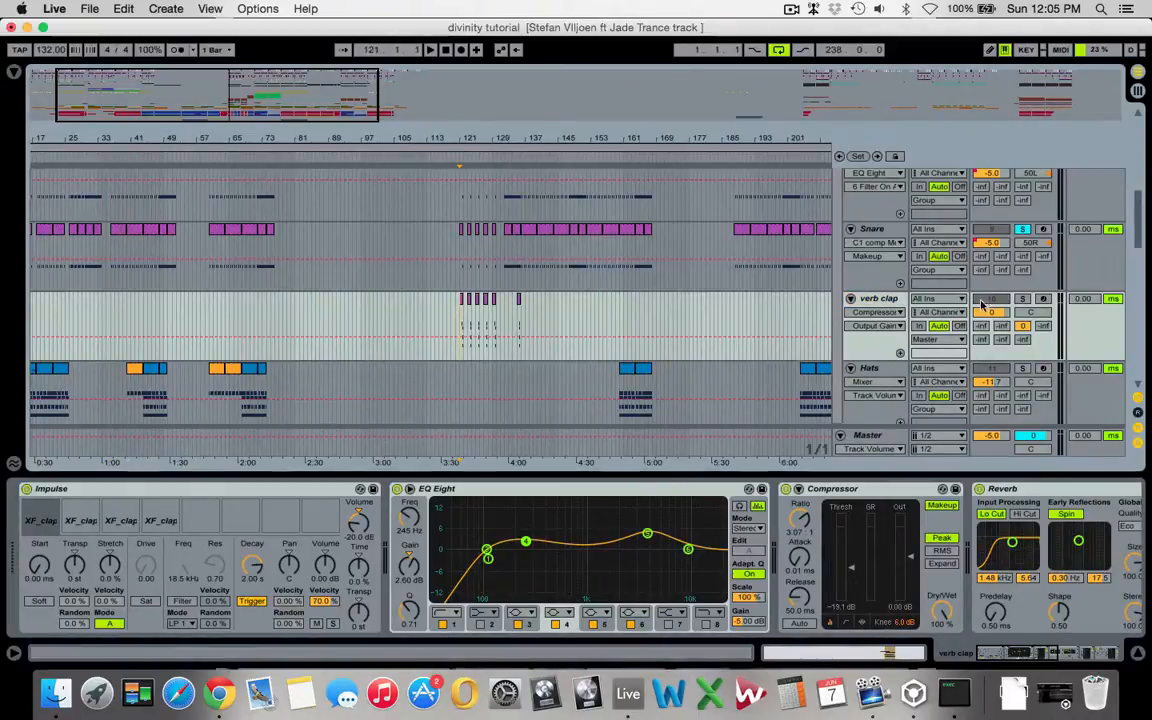
pyautogui.click(1022, 298)
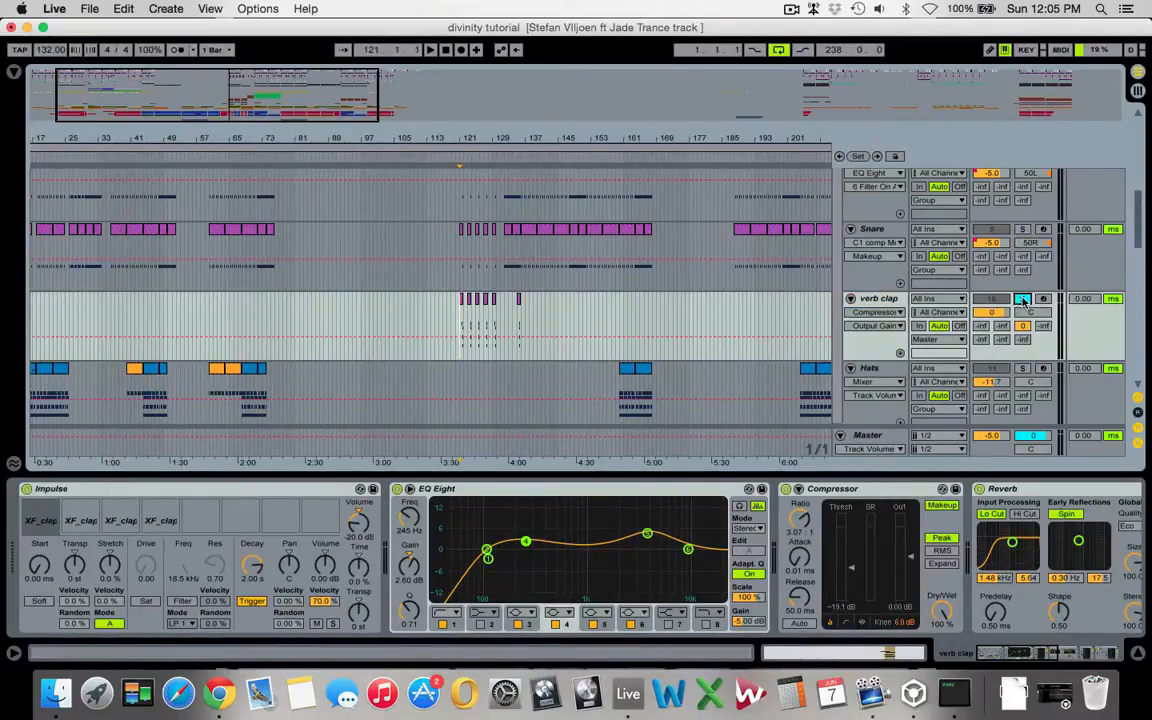
pyautogui.click(1022, 299)
pyautogui.press('space')
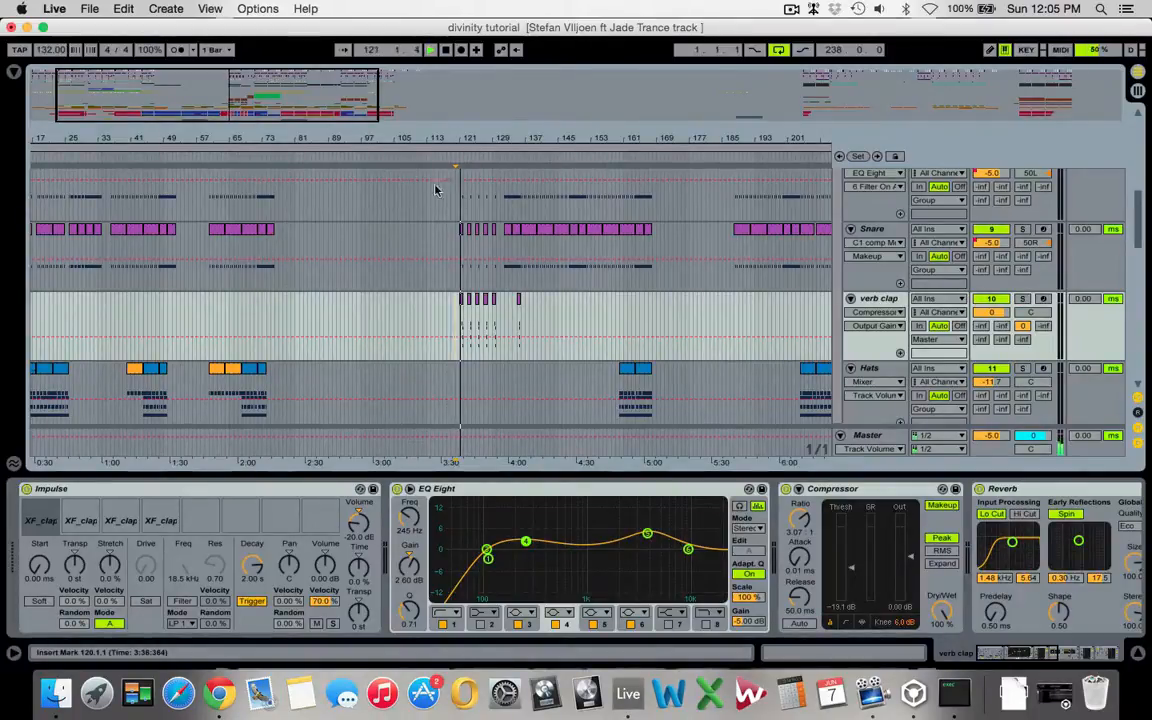
pyautogui.moveTo(296, 94); pyautogui.dragTo(297, 200)
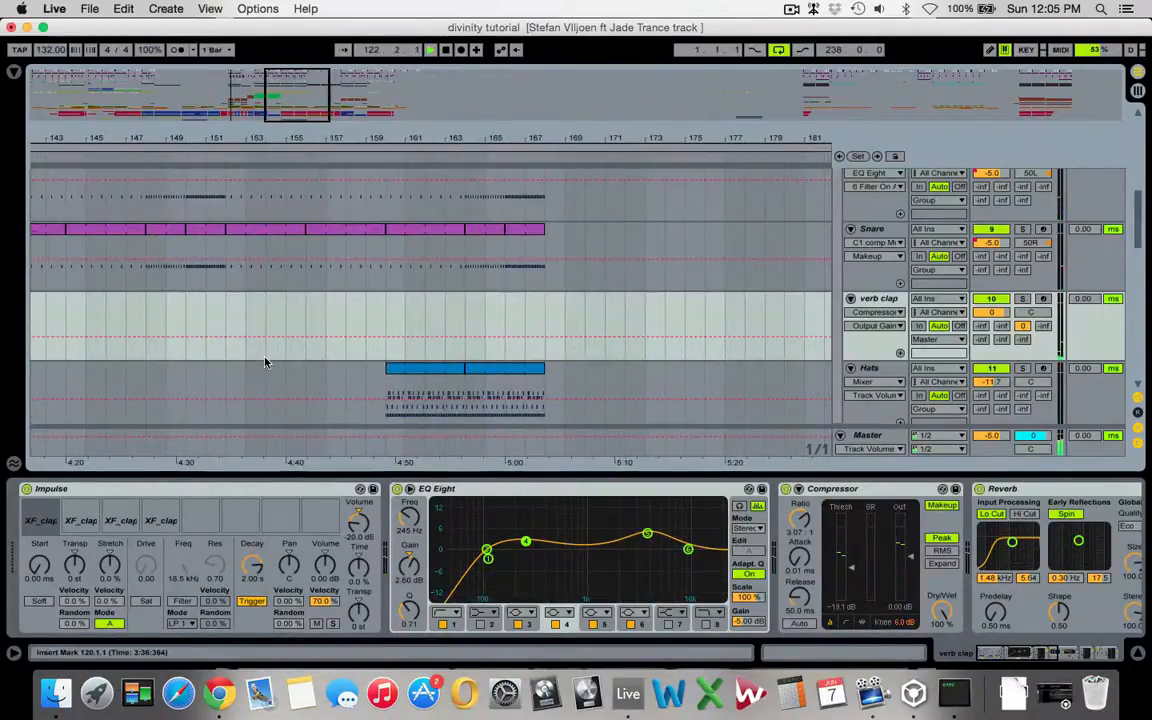
pyautogui.hscroll(-10, 265, 361)
pyautogui.click(1022, 251)
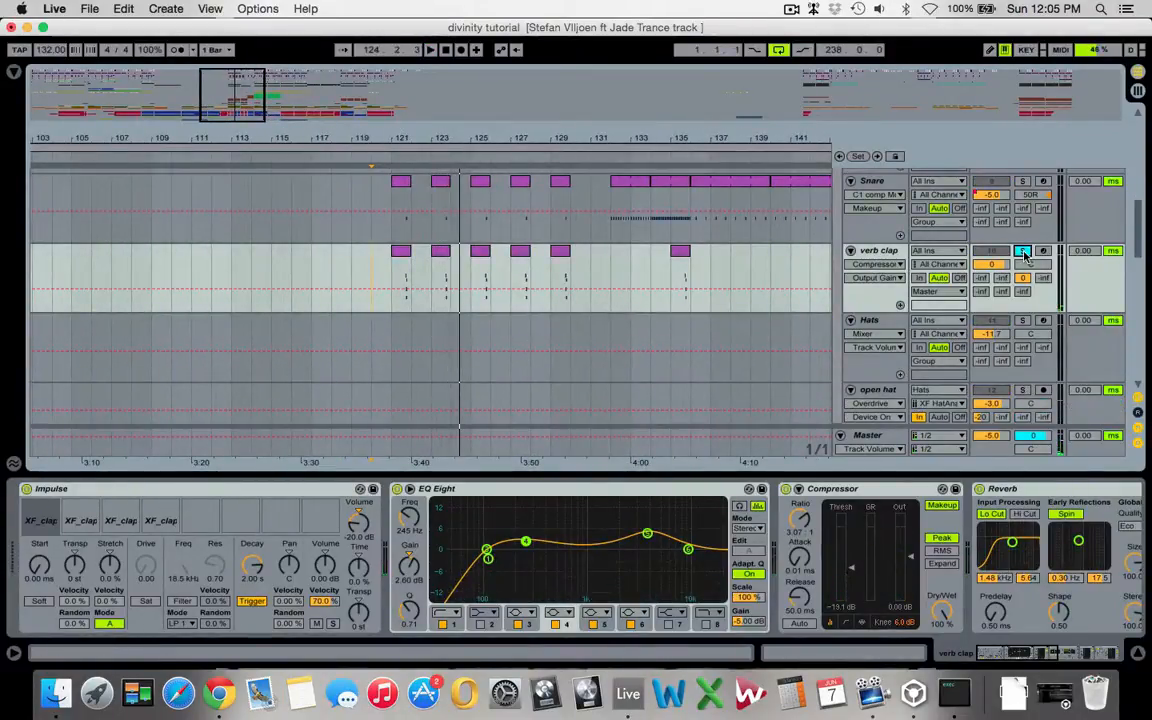
# Step: Audition the four XF_clap samples in the verb clap track's Impulse and select the track's clip at bar 121
pyautogui.click(41, 520)
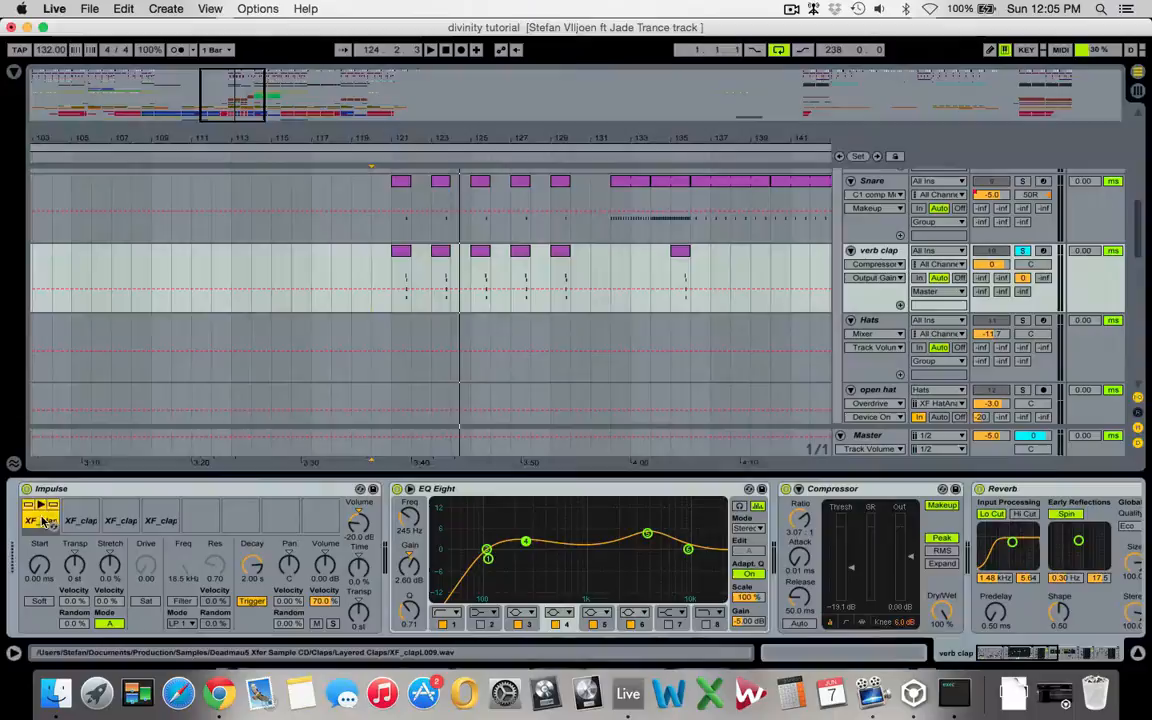
pyautogui.click(97, 522)
pyautogui.click(121, 520)
pyautogui.click(160, 520)
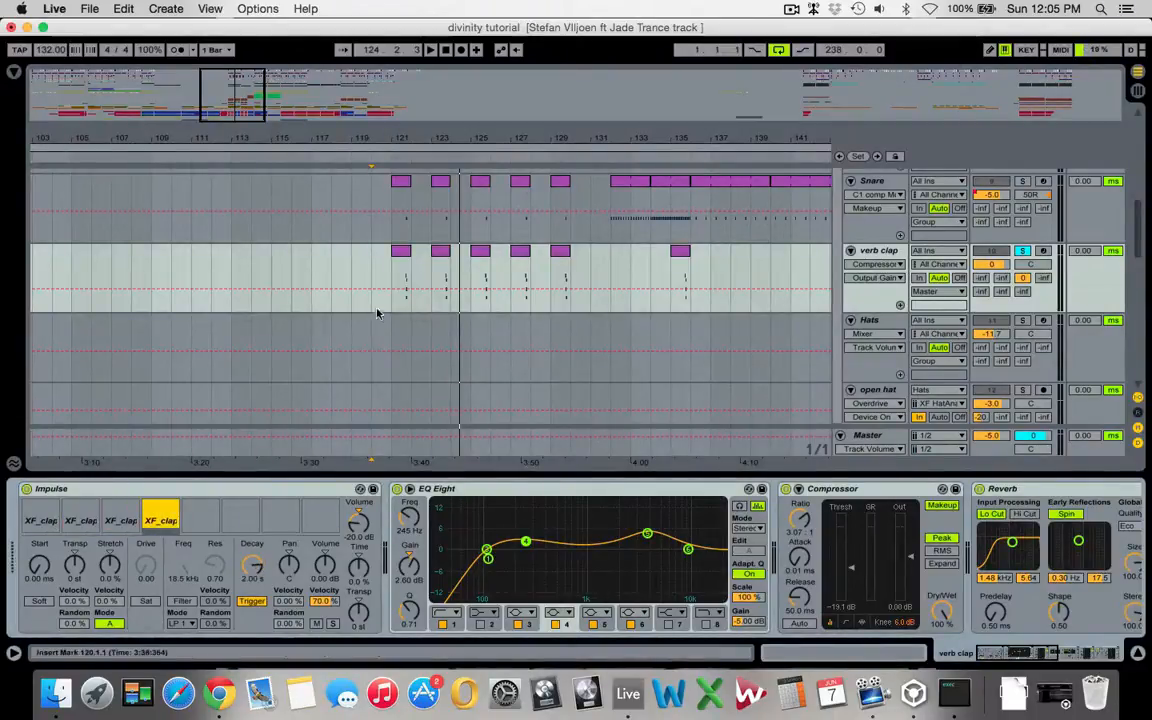
pyautogui.doubleClick(404, 256)
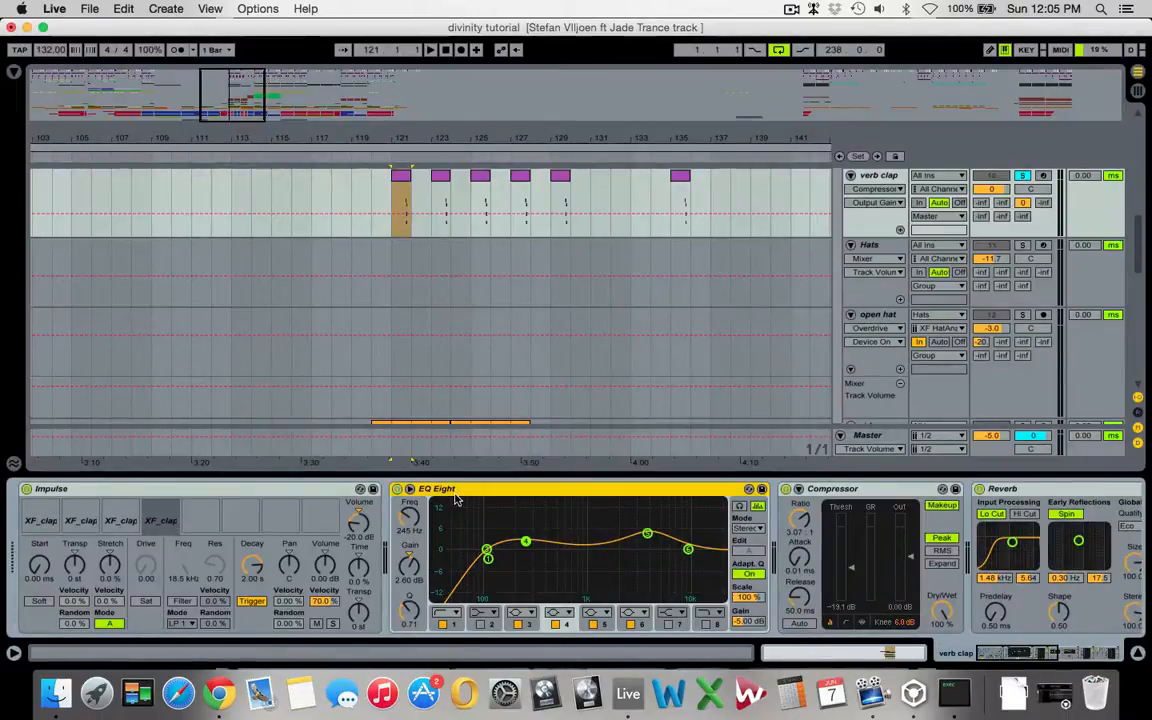
# Step: Examine the EQ Eight curve, the first Compressor's attack and the Reverb settings on the verb clap track
pyautogui.click(458, 530)
pyautogui.hscroll(2, 455, 550)
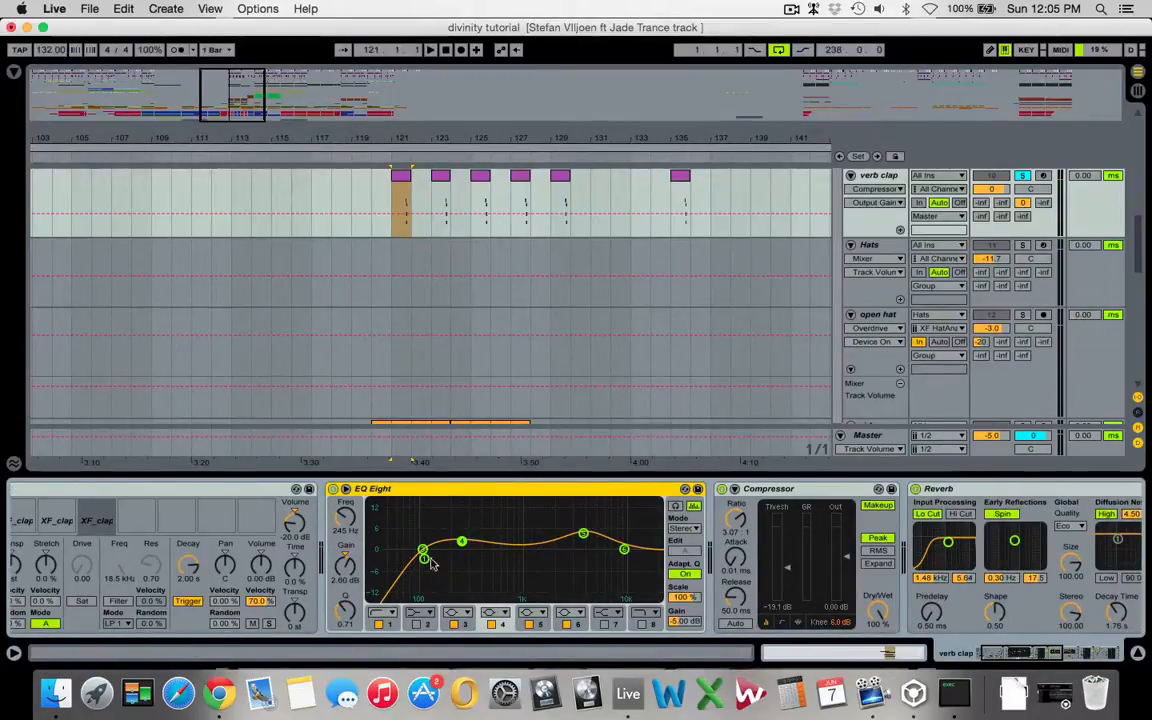
pyautogui.hscroll(4, 518, 511)
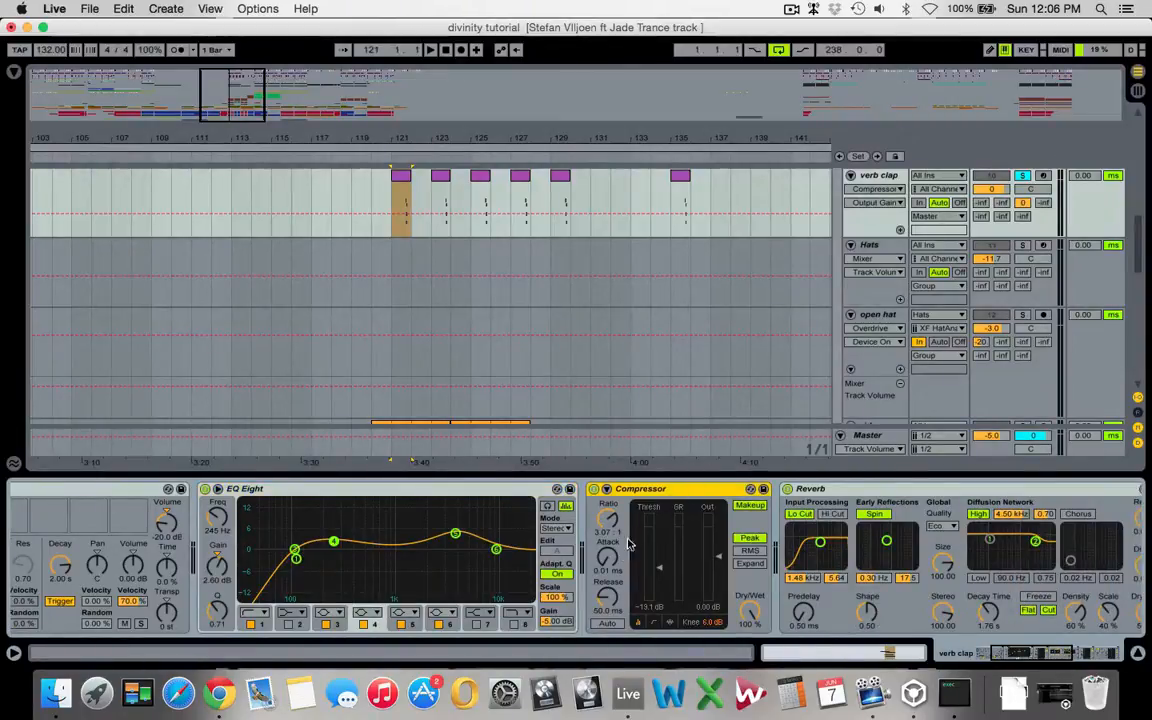
pyautogui.click(607, 557)
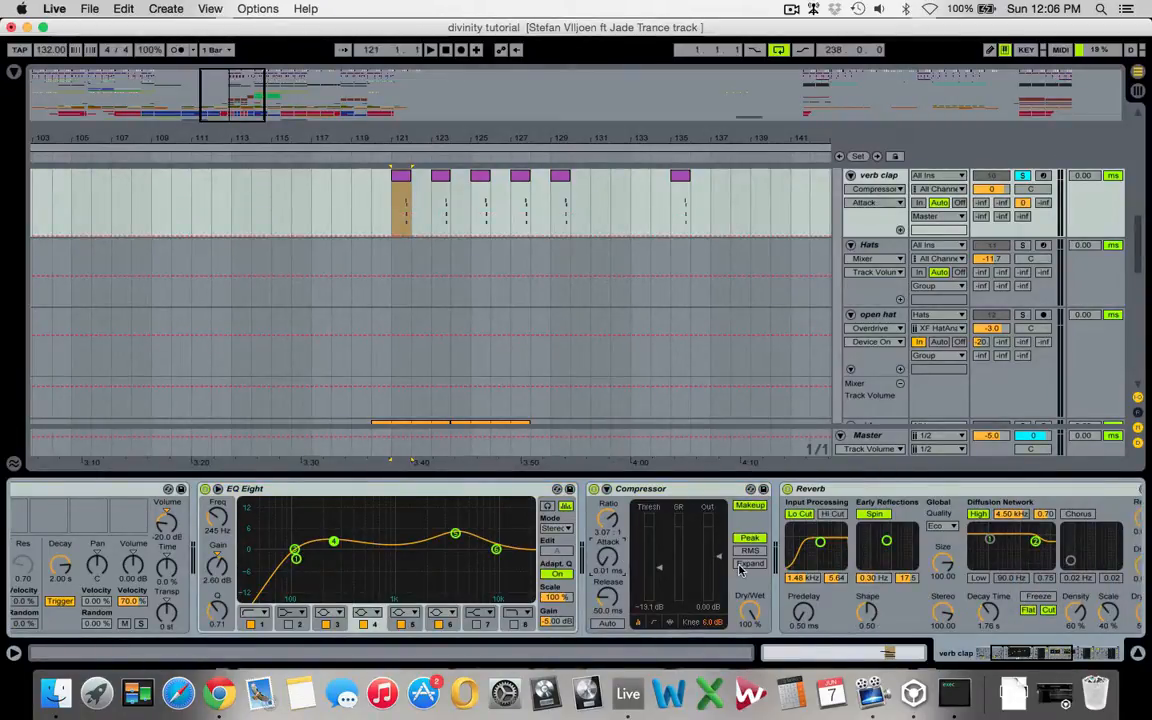
pyautogui.hscroll(10, 740, 570)
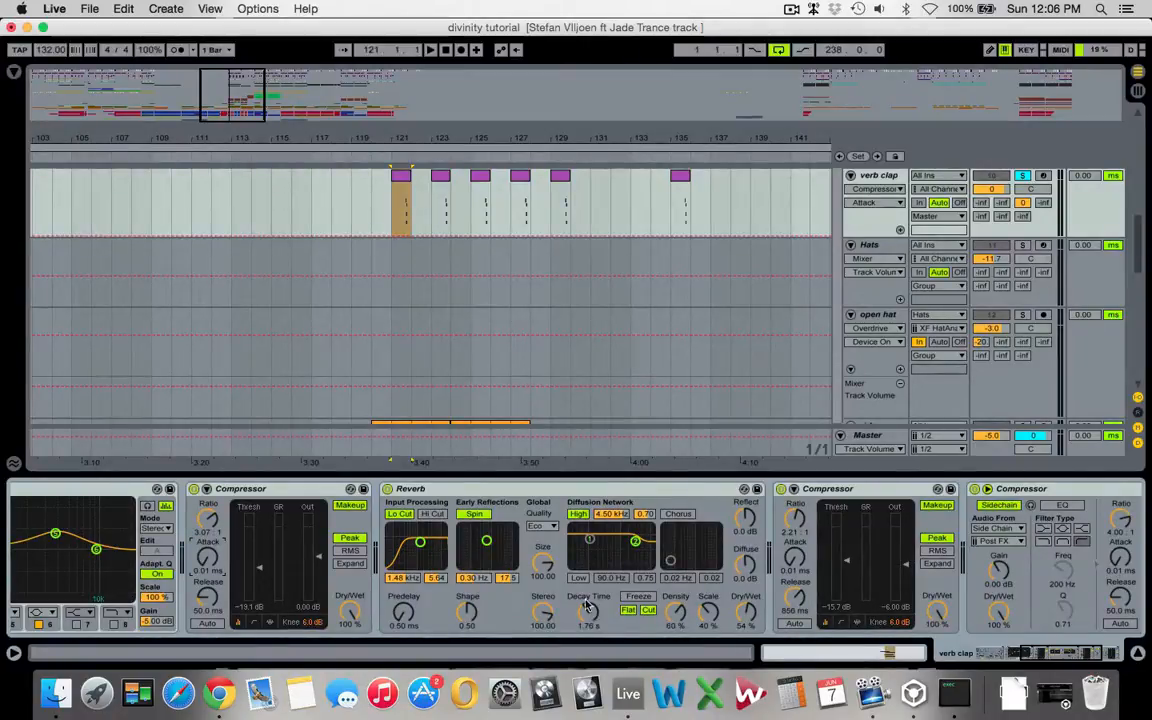
pyautogui.hscroll(2, 580, 630)
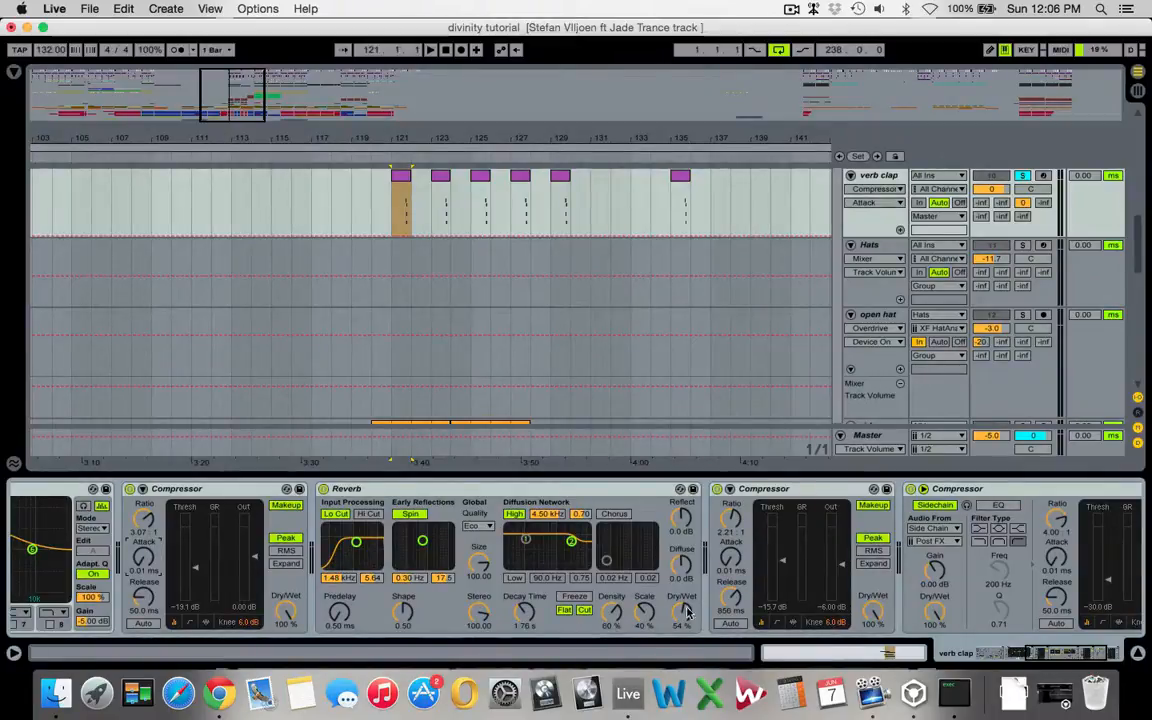
pyautogui.hscroll(3, 745, 605)
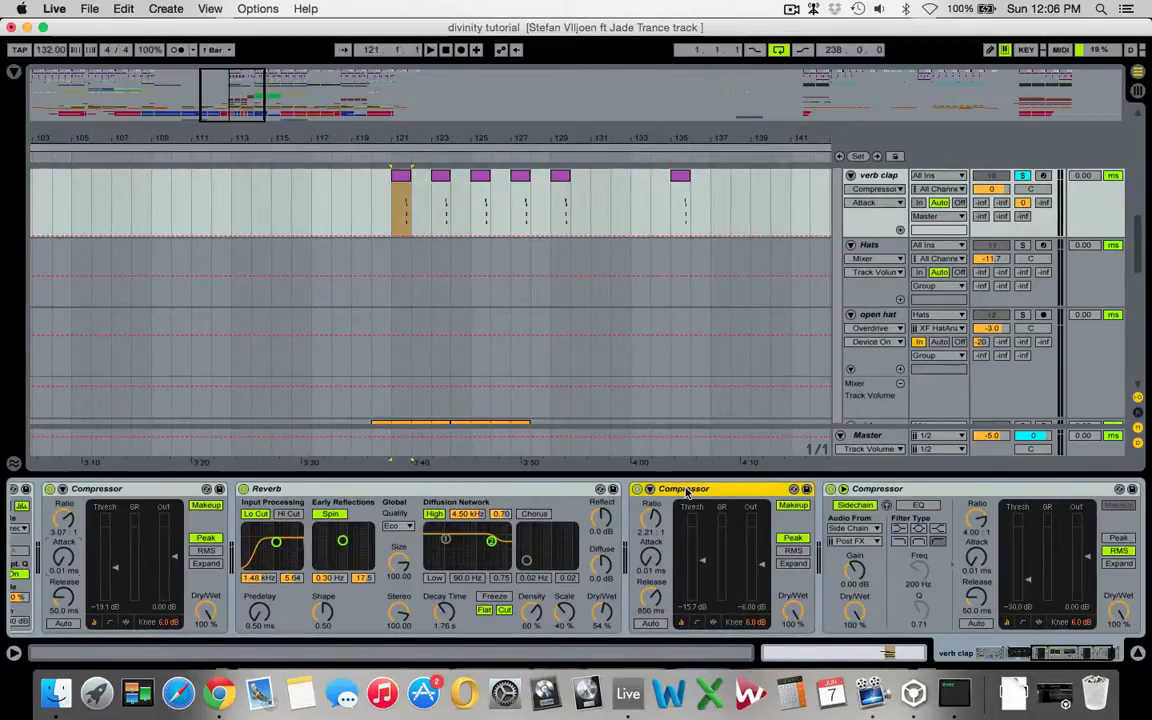
# Step: Play the soloed verb clap clip at bar 121 while examining the second Compressor and the sidechained Compressor
pyautogui.click(400, 178)
pyautogui.hscroll(3, 824, 530)
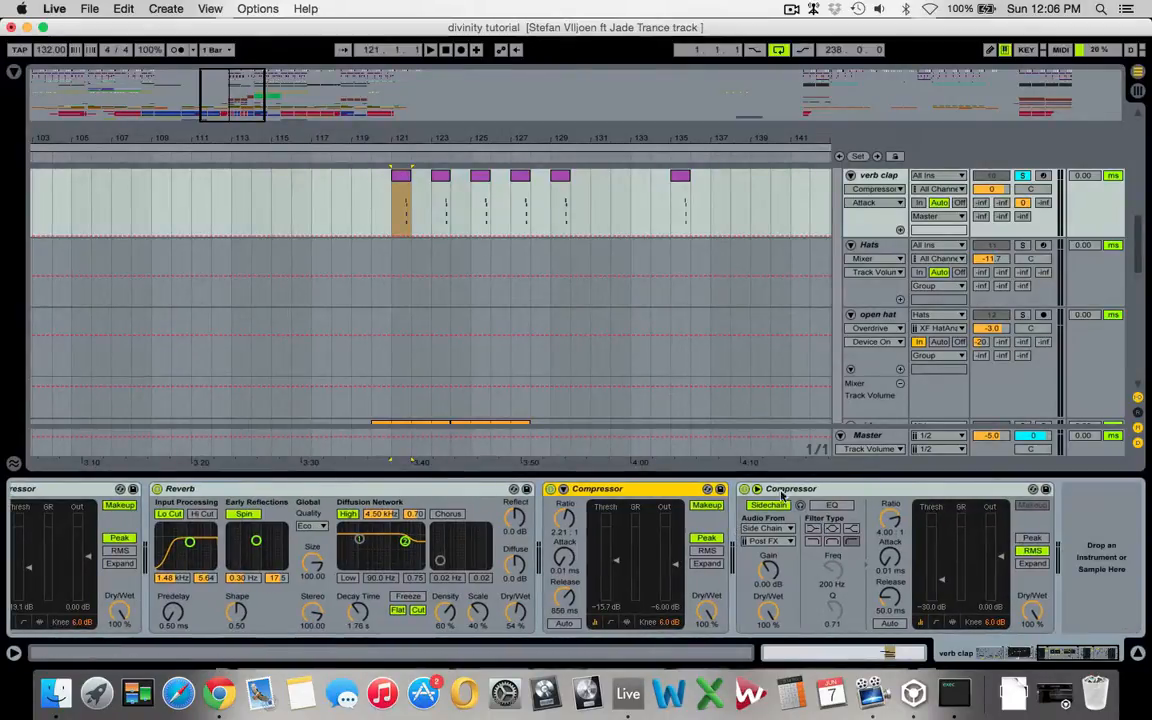
pyautogui.press('space')
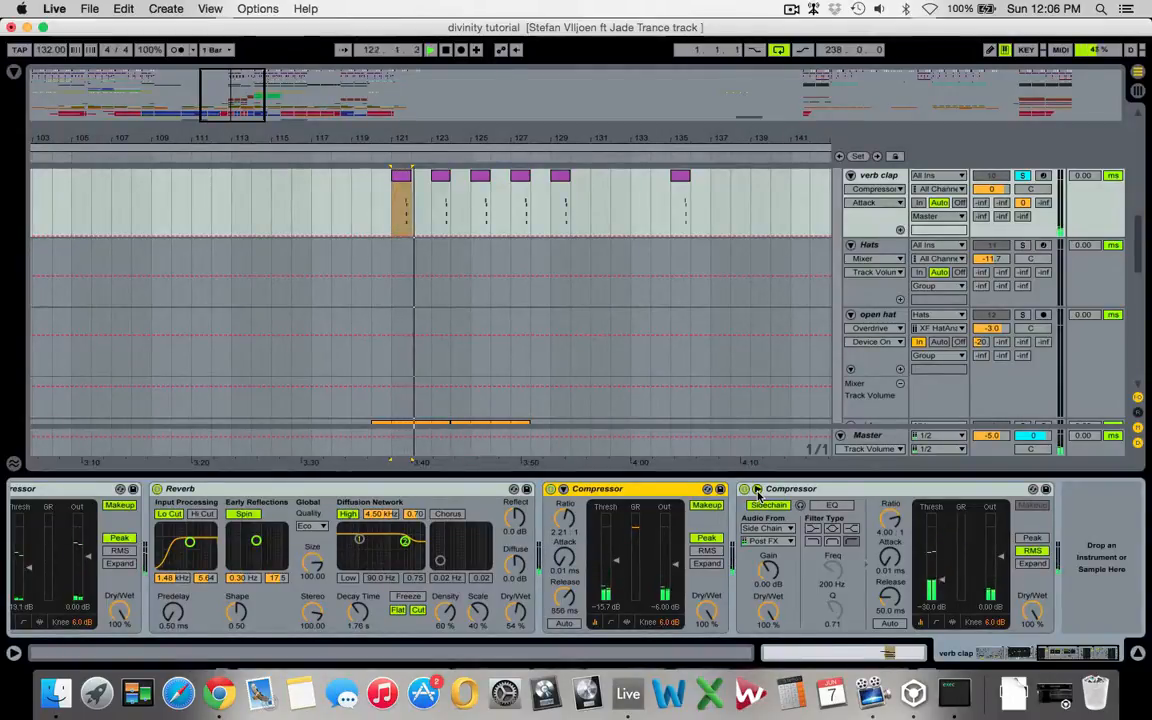
pyautogui.hscroll(-15, 372, 560)
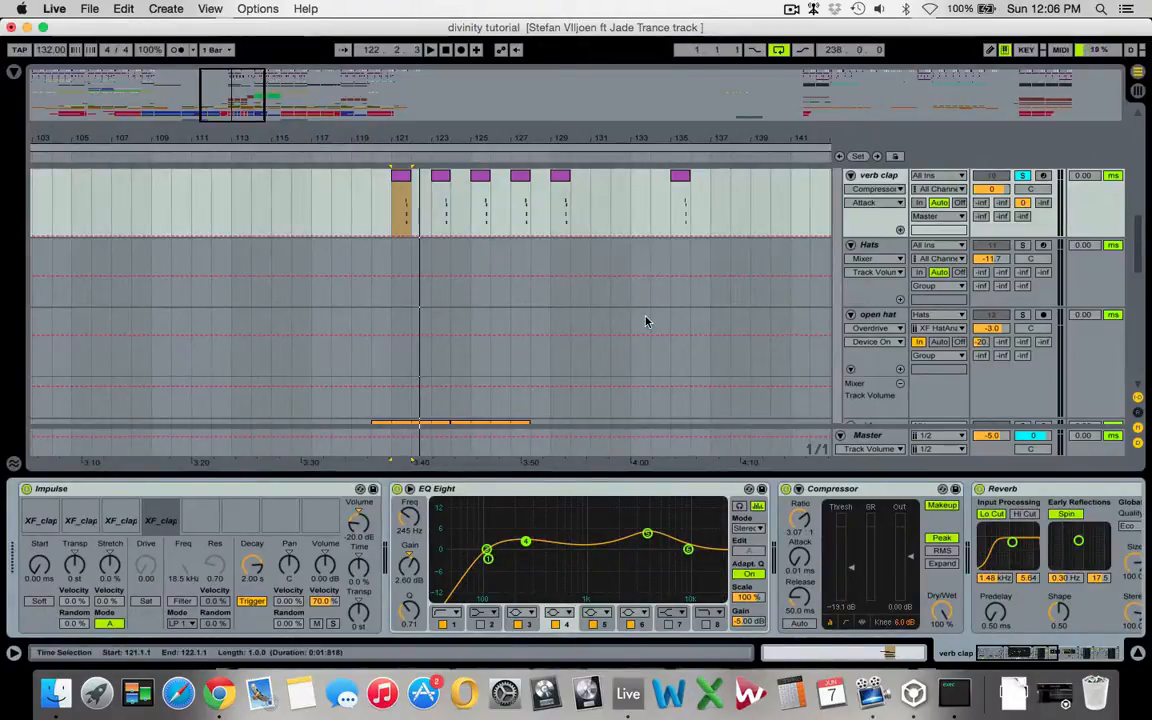
# Step: Find the Hats track in the arrangement, solo it with its device chain shown, and play one of its early clips
pyautogui.scroll(-2, 645, 321)
pyautogui.hscroll(-5, 645, 321)
pyautogui.moveTo(305, 138); pyautogui.dragTo(276, 60)
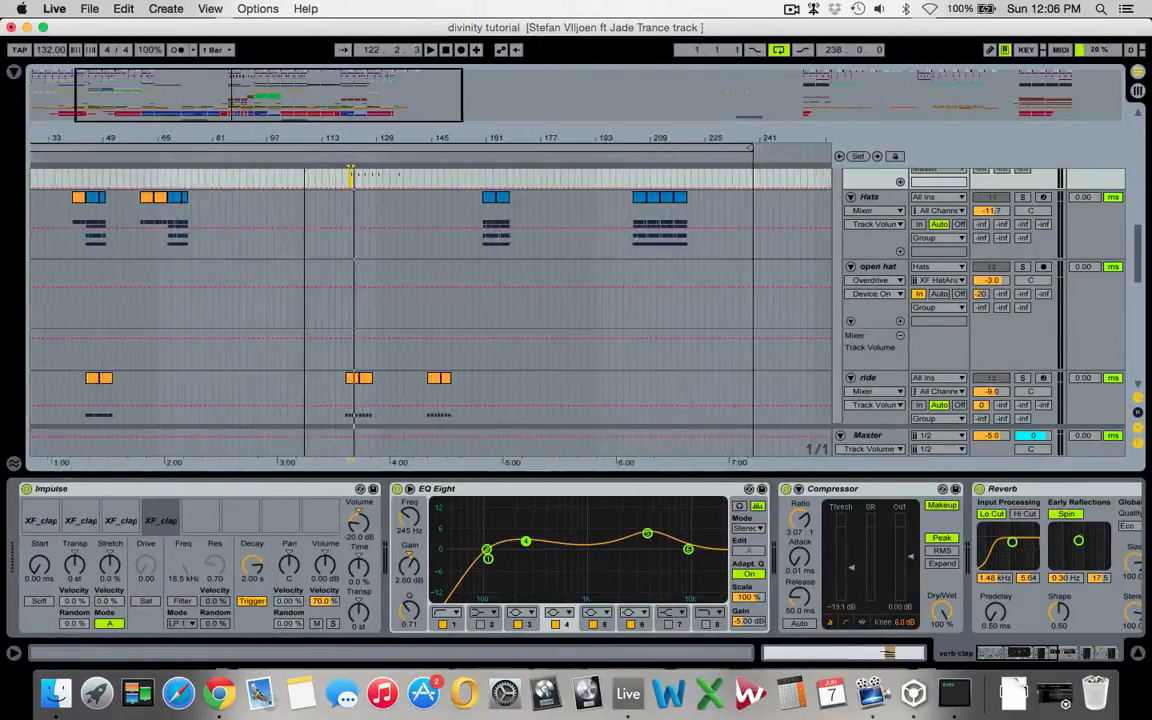
pyautogui.hscroll(-4, 112, 294)
pyautogui.scroll(-2, 112, 294)
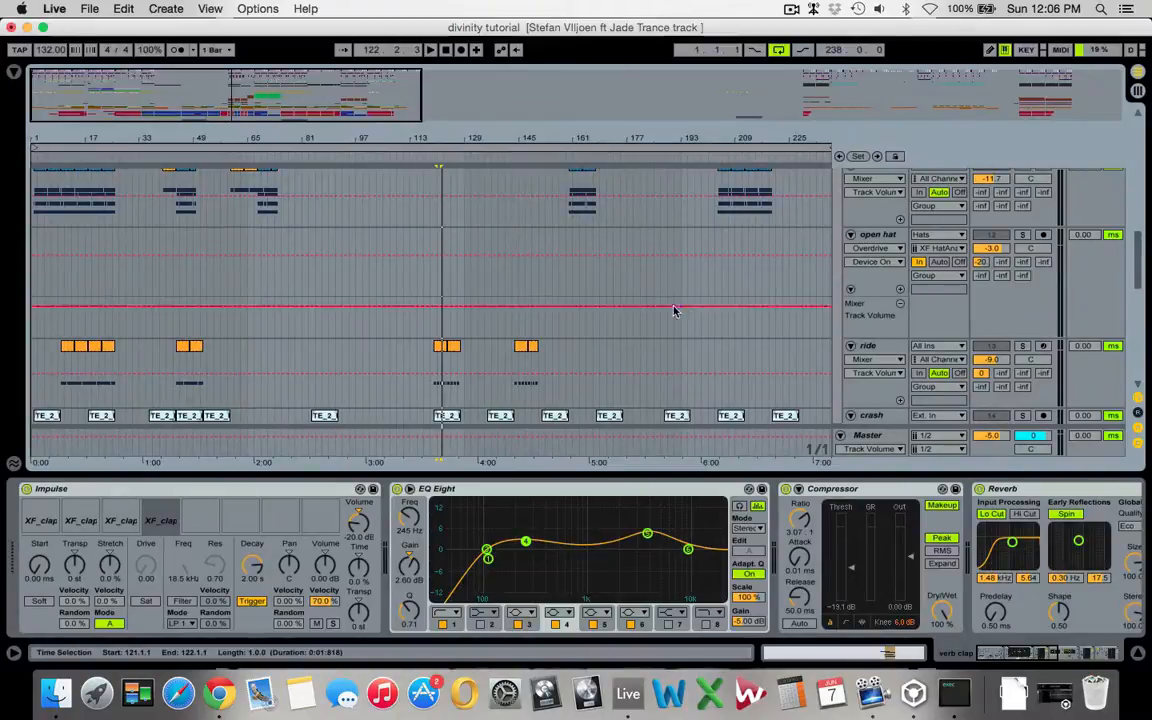
pyautogui.scroll(2, 800, 327)
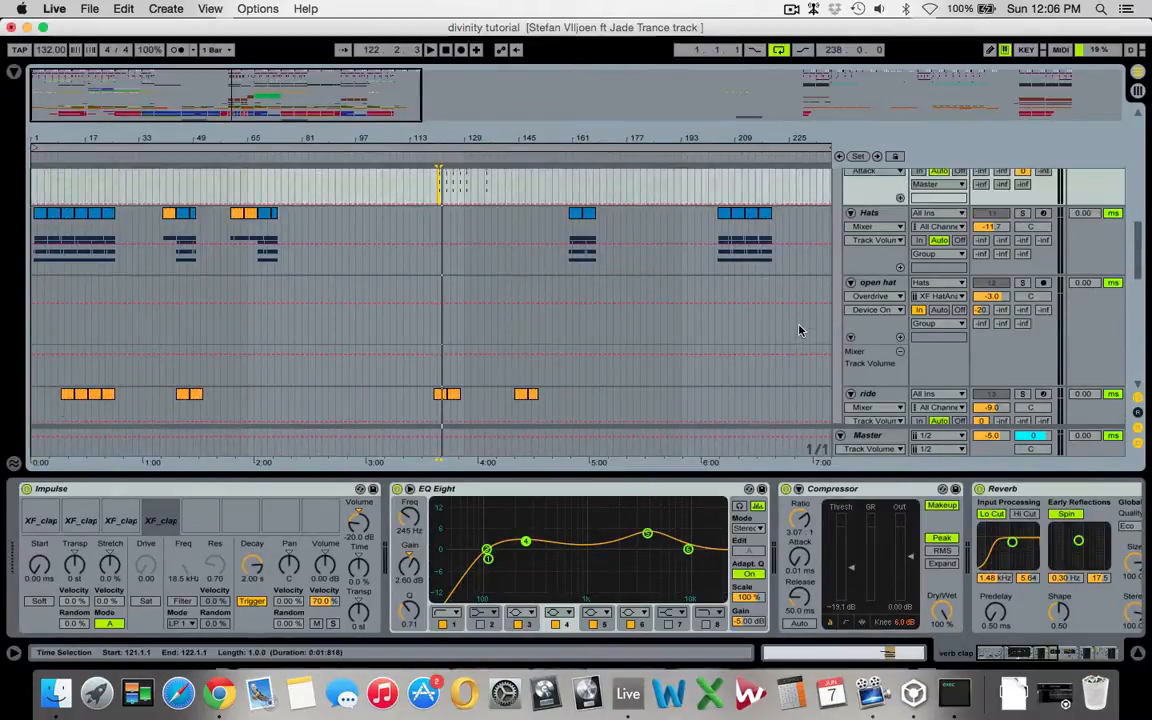
pyautogui.click(890, 222)
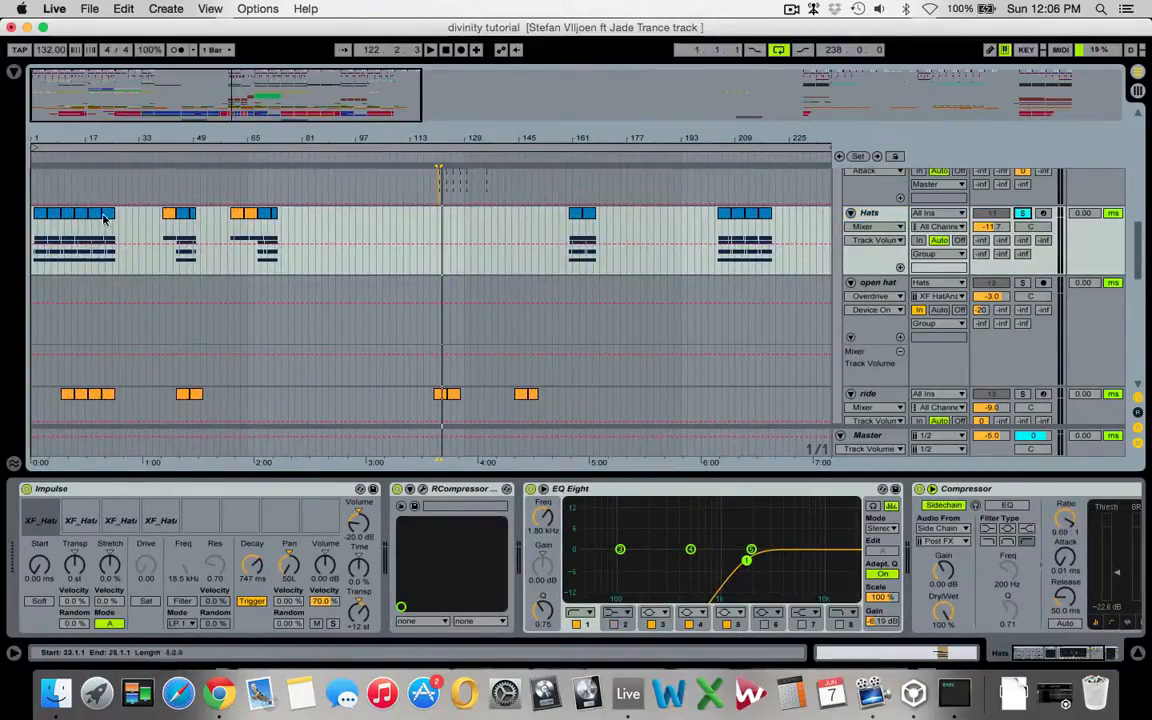
pyautogui.press('space')
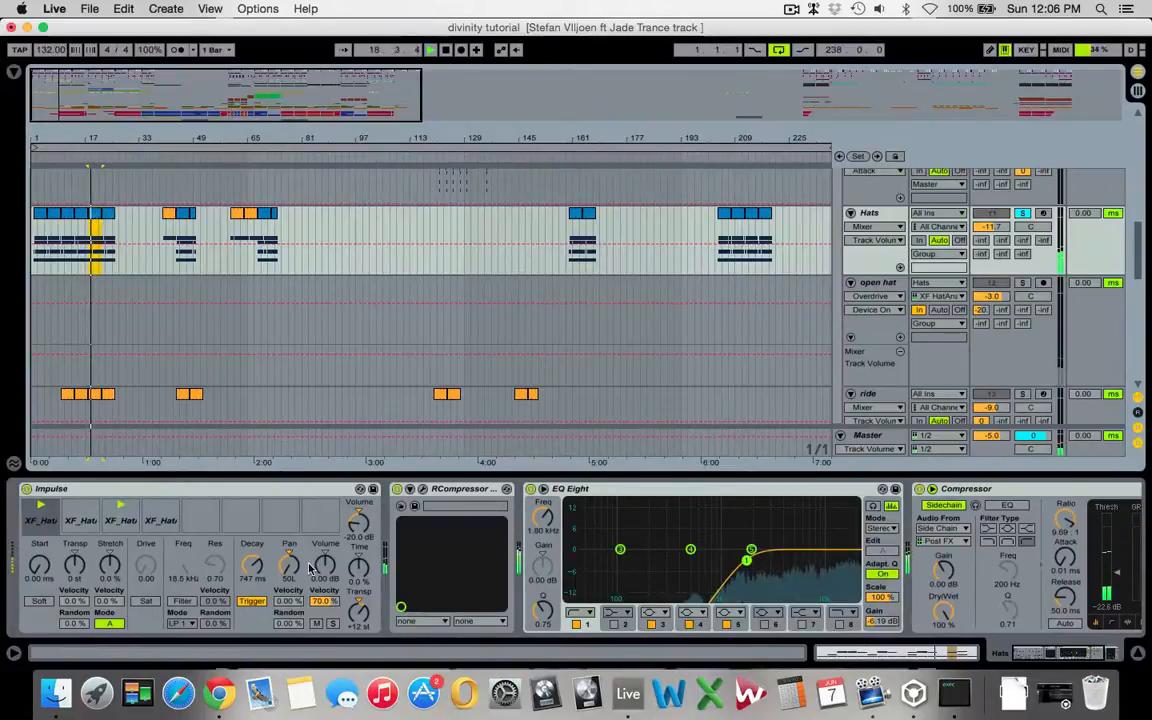
pyautogui.press('space')
# Step: Audition the XF_Hat samples in the Hats track's Impulse and inspect the decay and pan of the individual slots
pyautogui.click(40, 519)
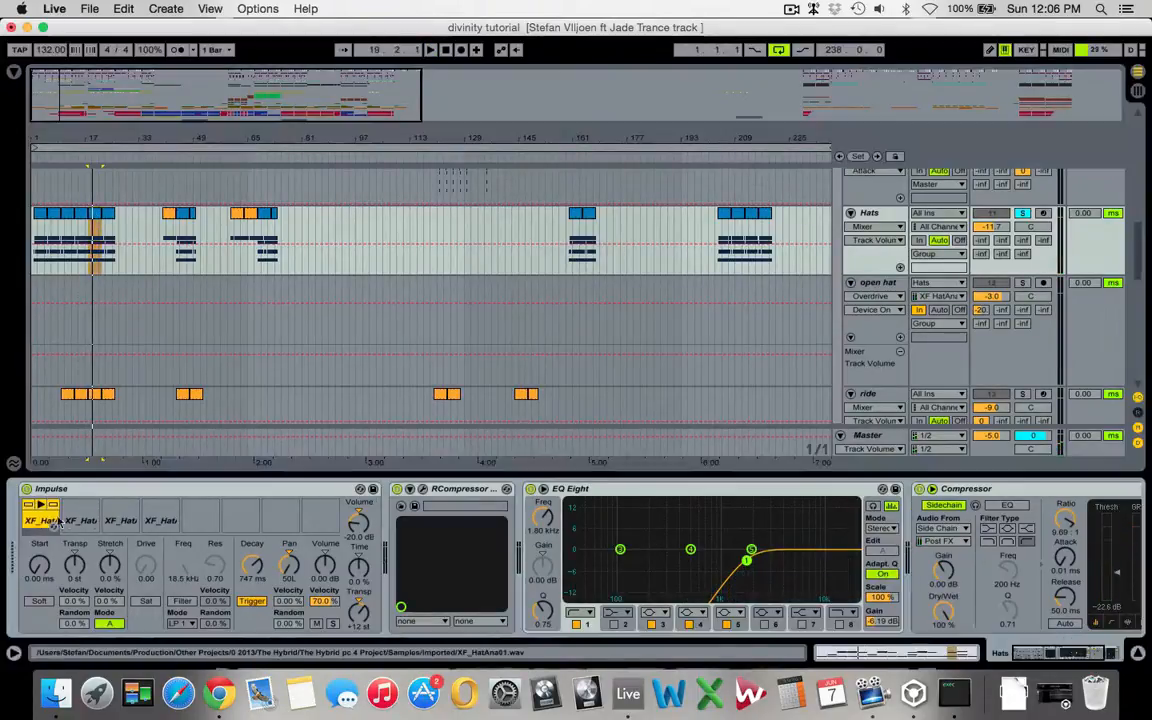
pyautogui.click(78, 520)
pyautogui.click(120, 520)
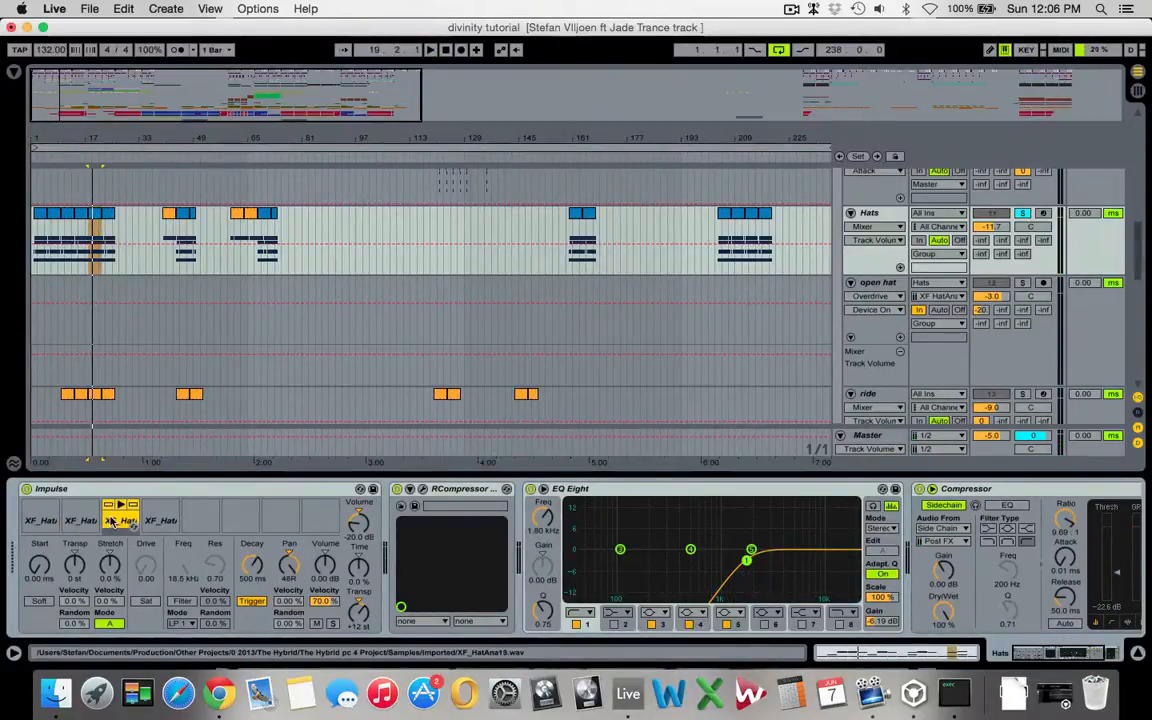
pyautogui.click(253, 566)
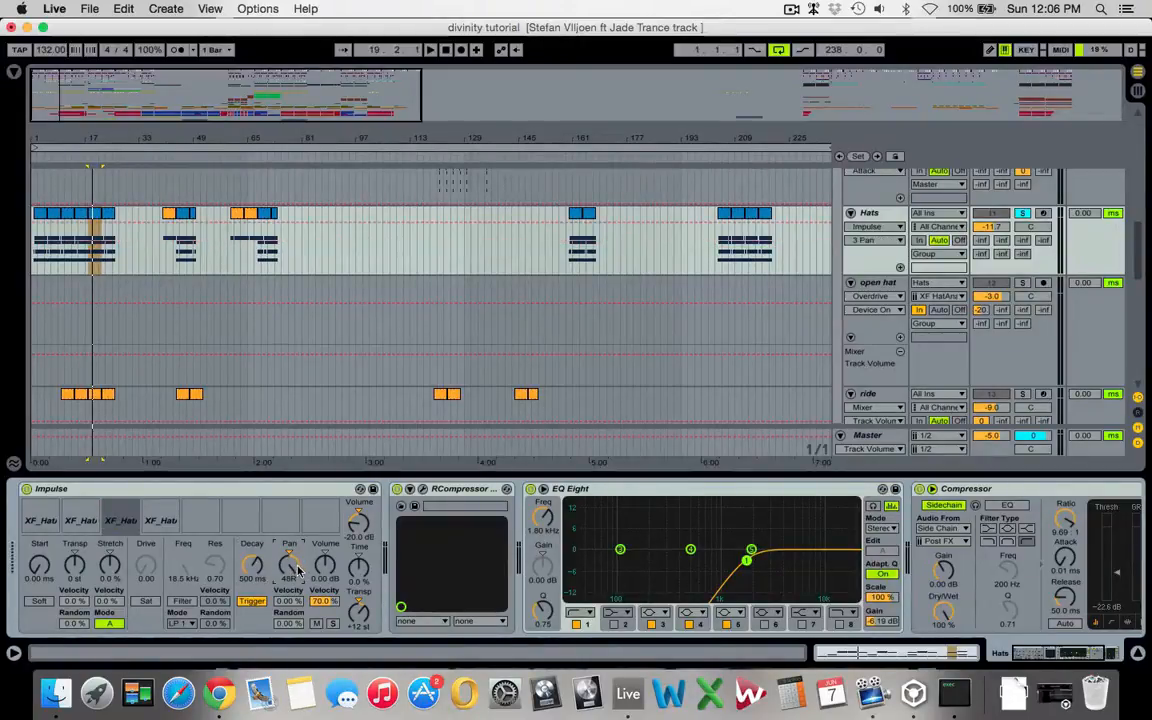
pyautogui.click(155, 522)
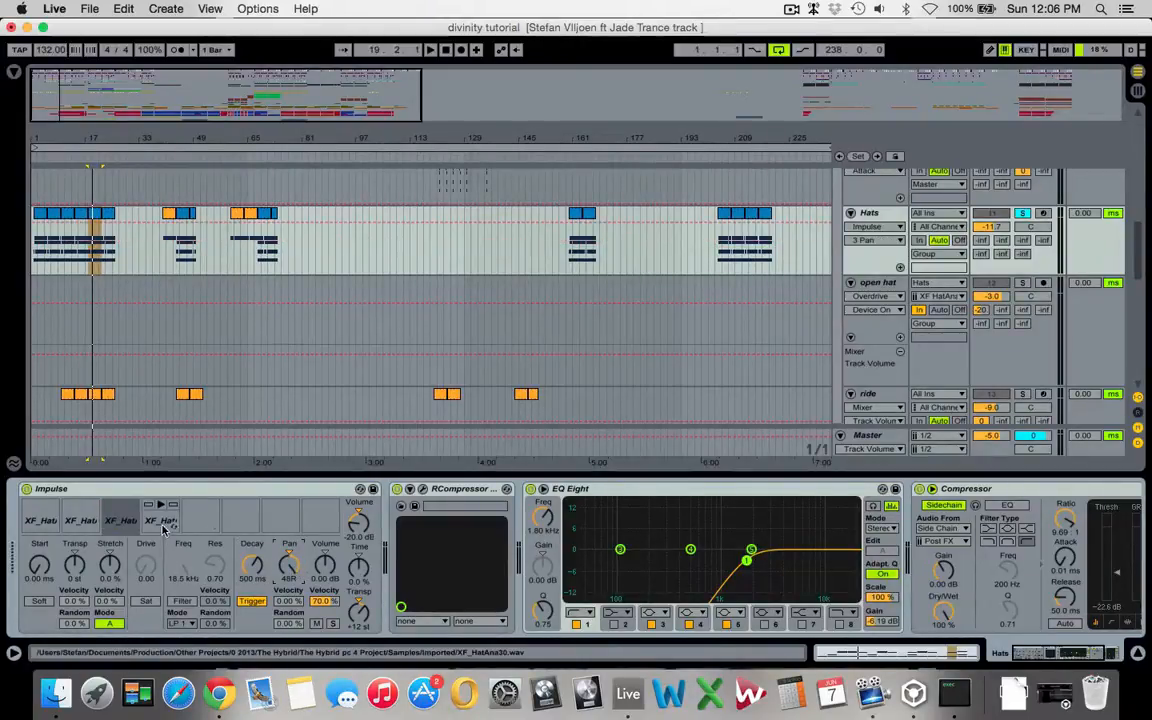
pyautogui.click(80, 520)
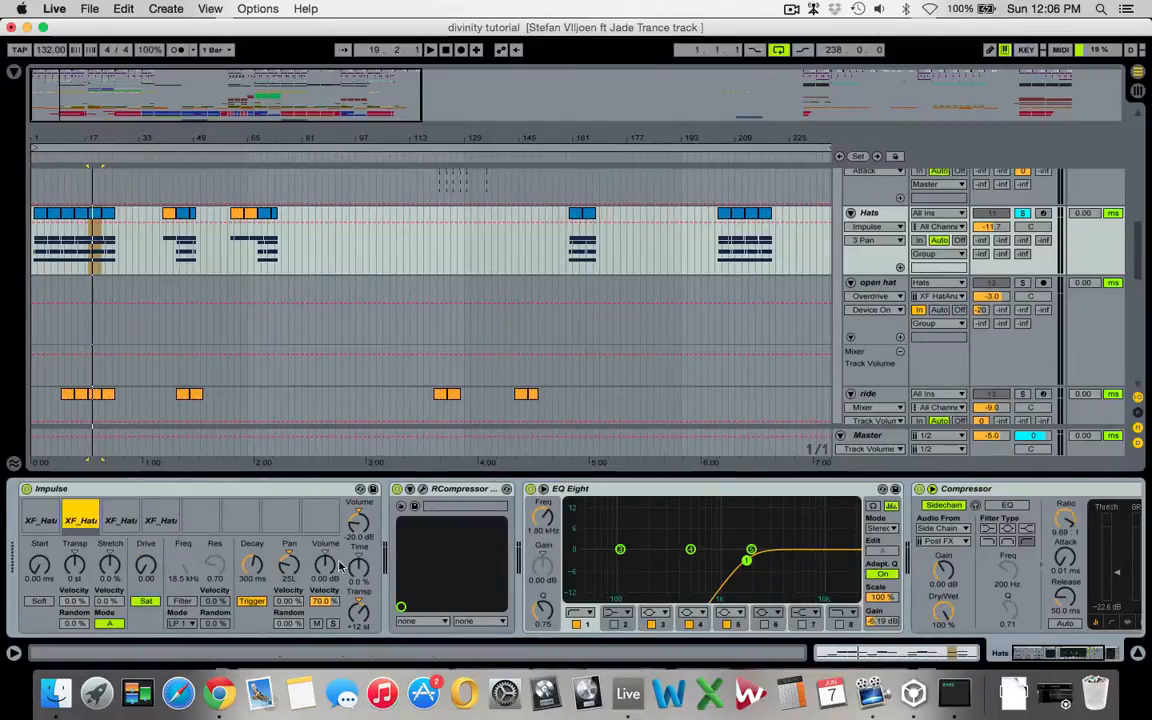
pyautogui.click(41, 520)
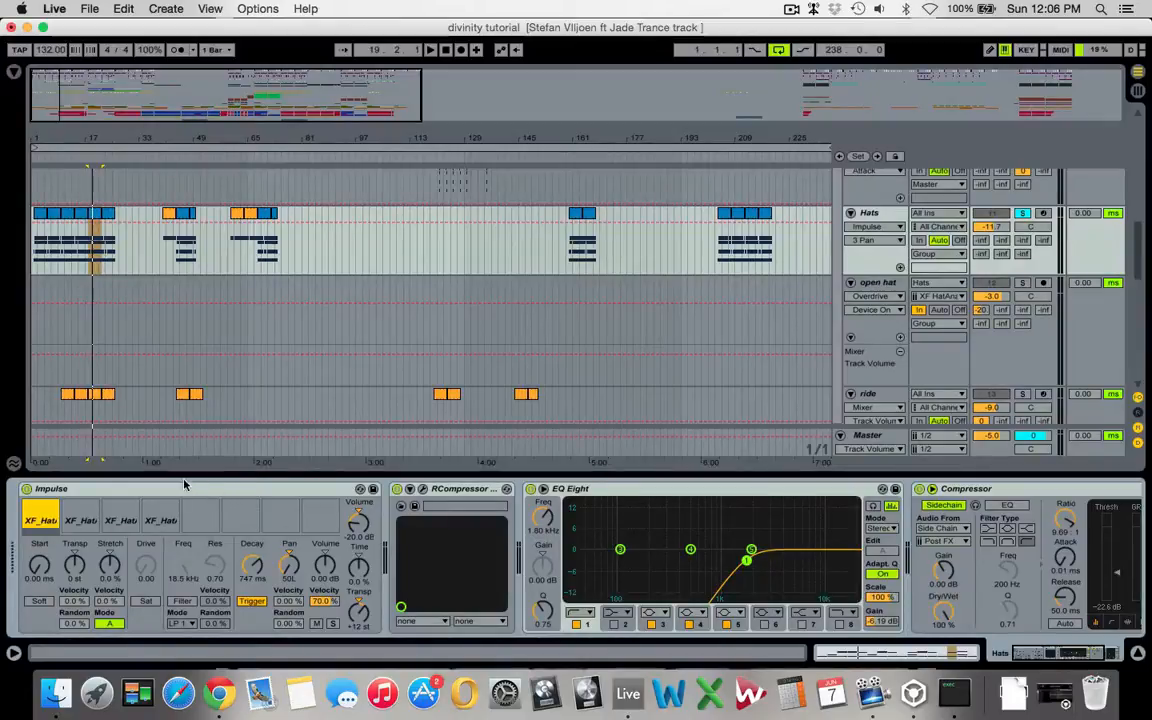
# Step: Solo the open hat track, audition its XF_HatAna30 source sample in the Hats Impulse, and show the open hat device chain
pyautogui.click(1022, 283)
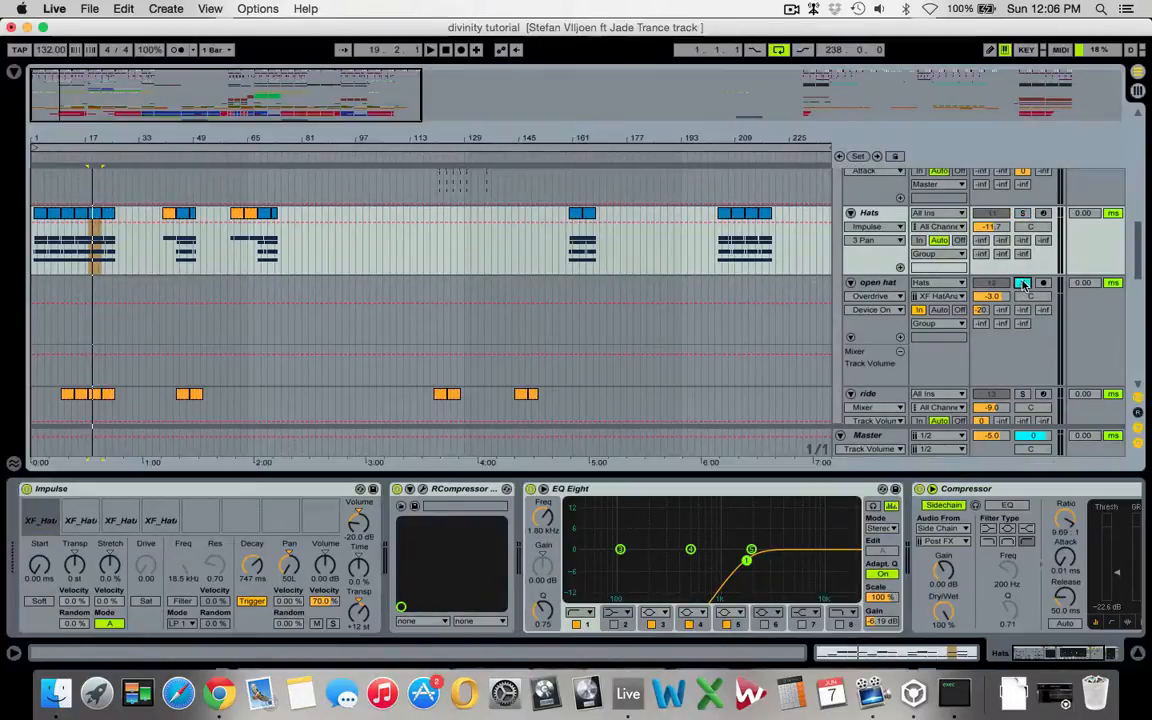
pyautogui.click(122, 509)
pyautogui.click(157, 519)
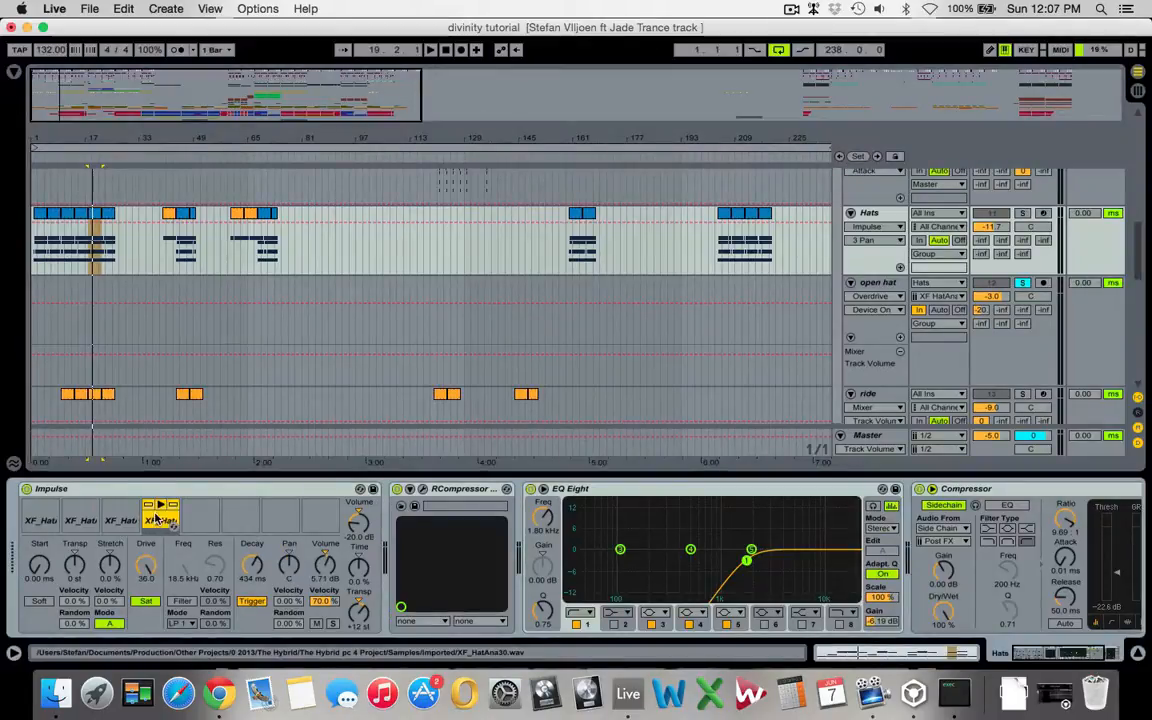
pyautogui.click(160, 507)
pyautogui.click(879, 287)
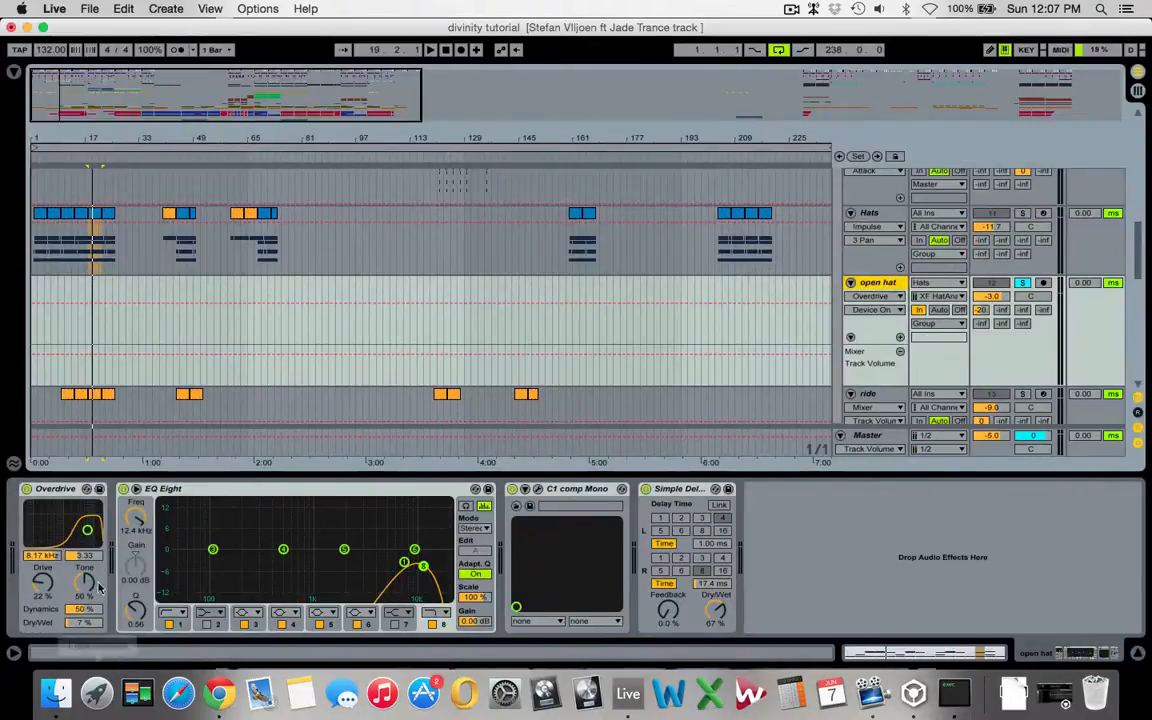
# Step: Compare the soloed open hat during playback with its EQ Eight bypassed and switched back on
pyautogui.click(270, 490)
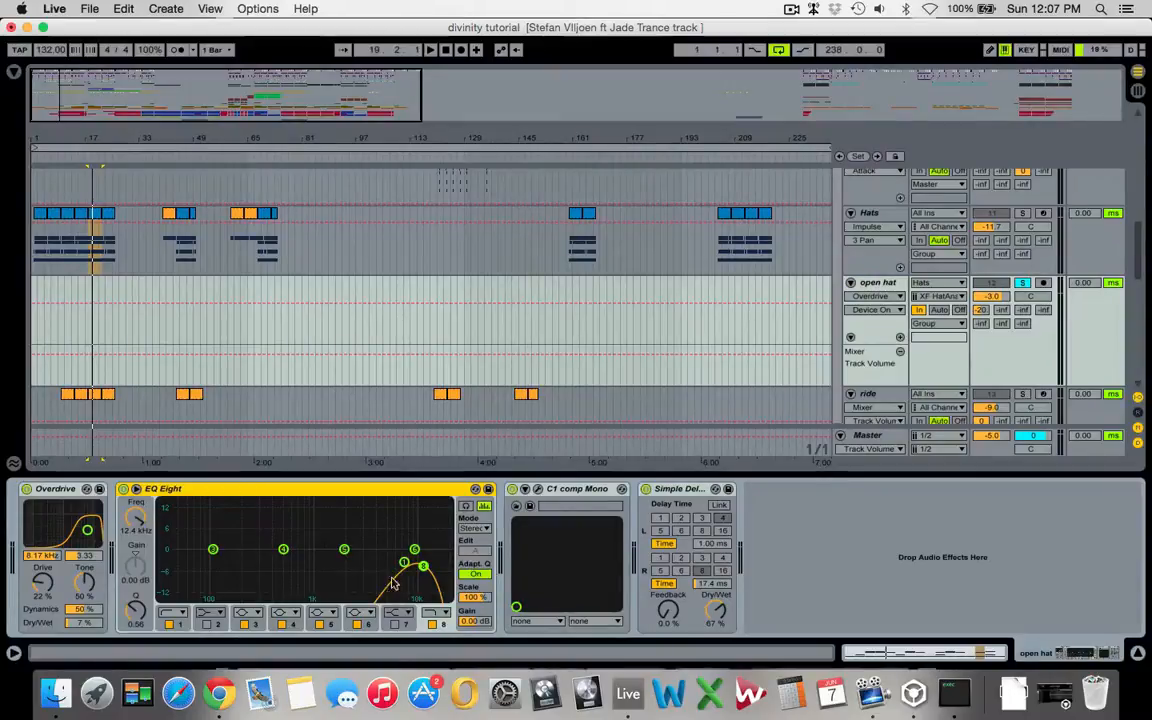
pyautogui.press('space')
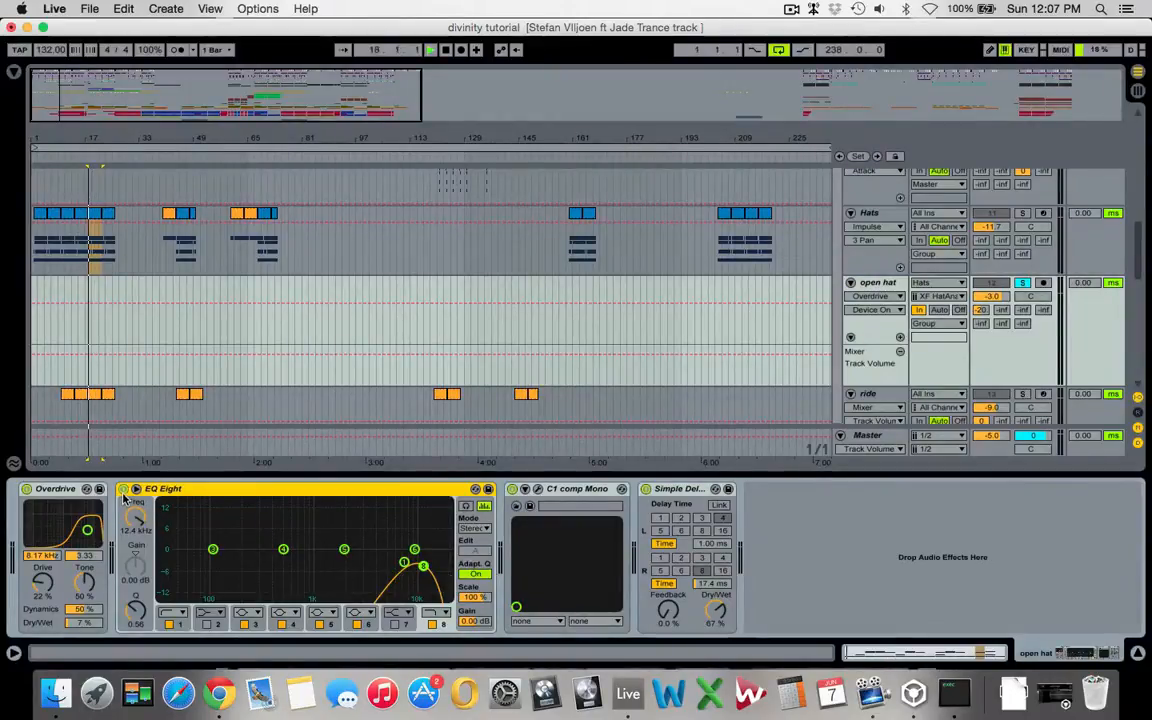
pyautogui.click(122, 489)
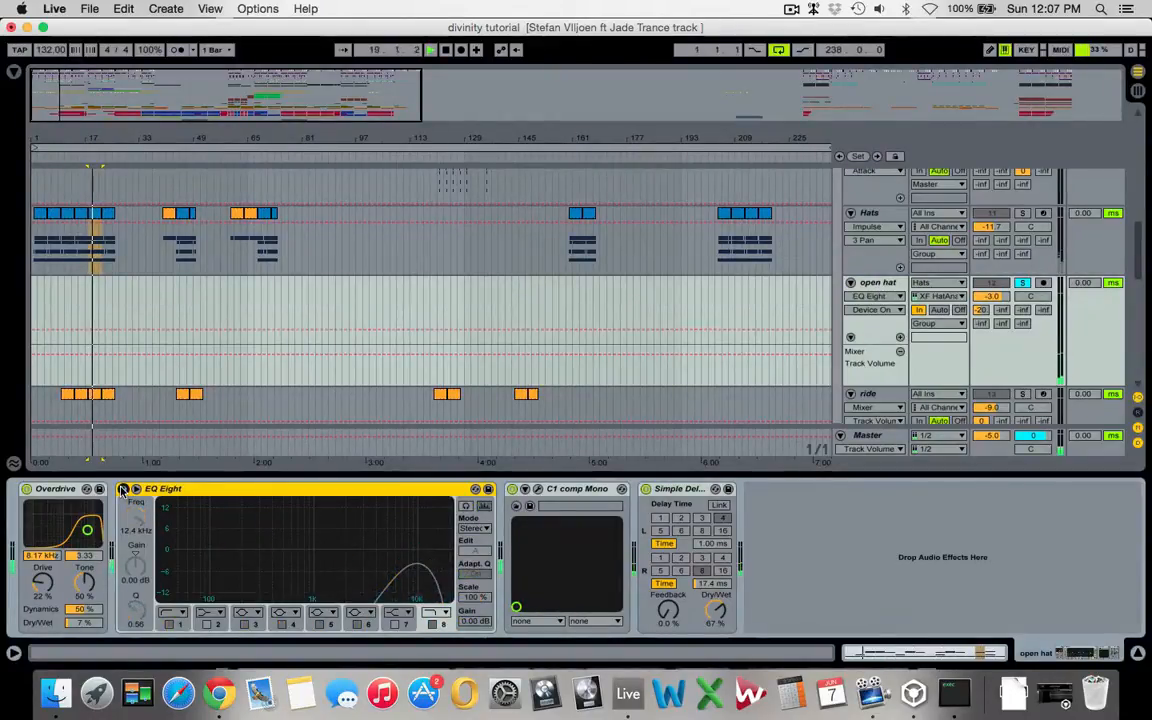
pyautogui.click(122, 489)
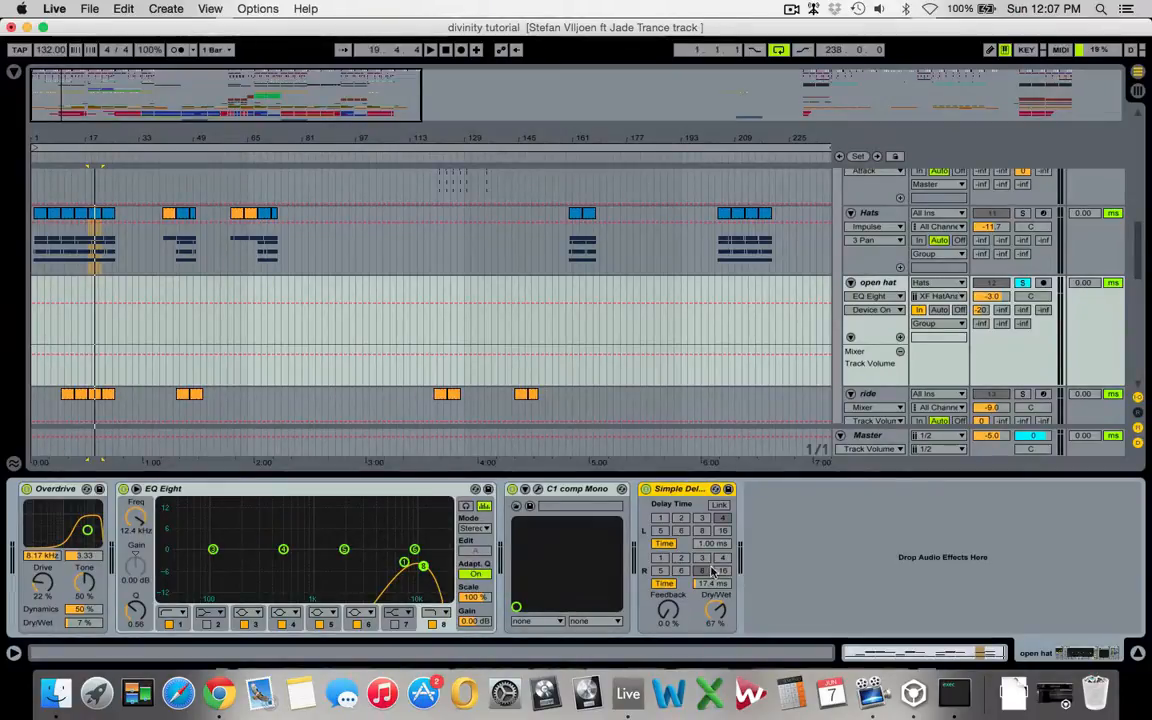
# Step: Compare the open hat with its Simple Delay bypassed and switched back on, and play it soloed together with the Hats track
pyautogui.click(645, 489)
pyautogui.click(645, 489)
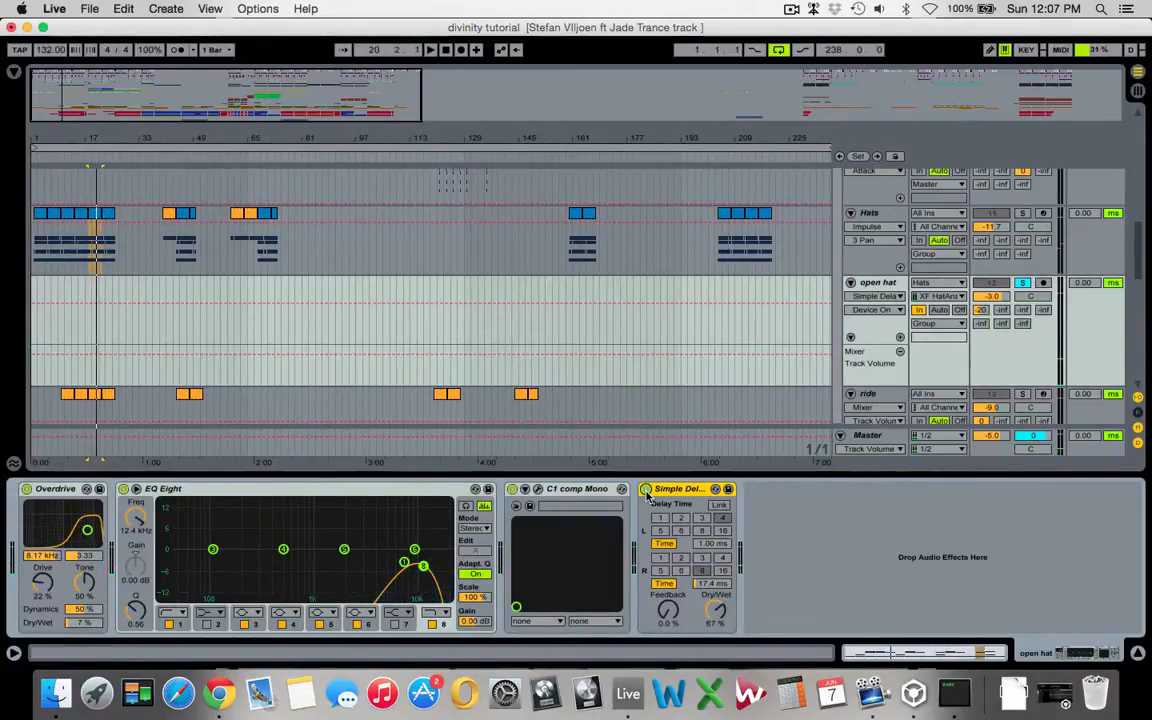
pyautogui.click(1023, 283)
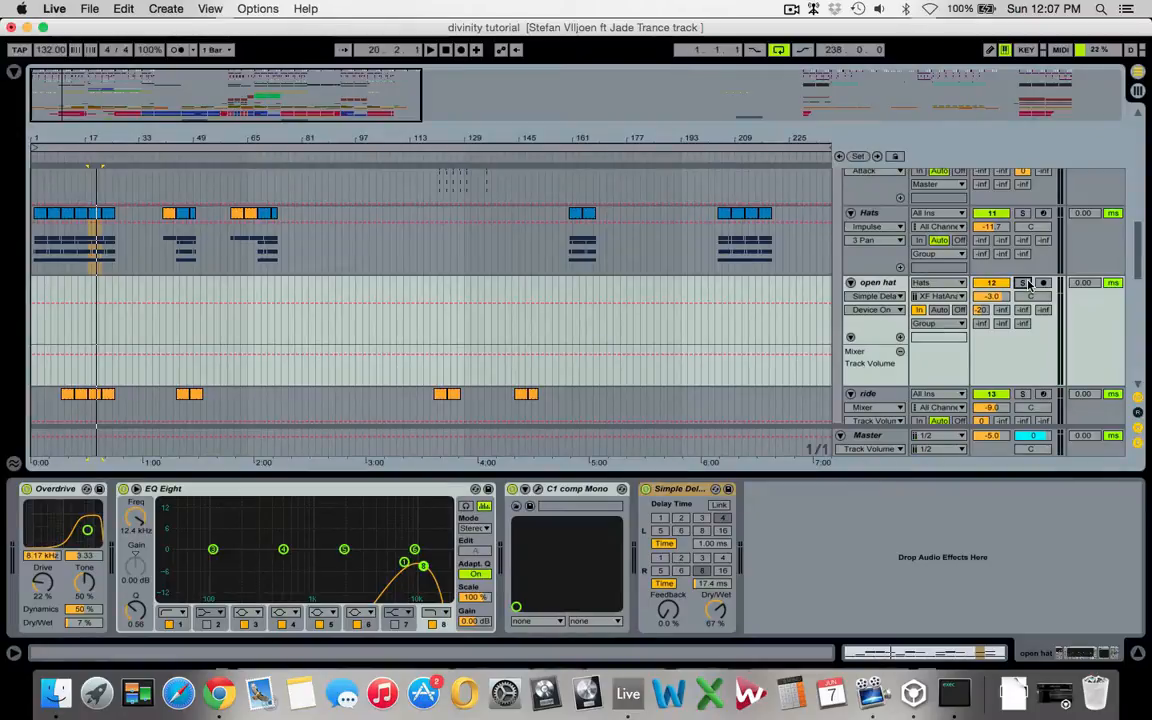
pyautogui.click(1023, 213)
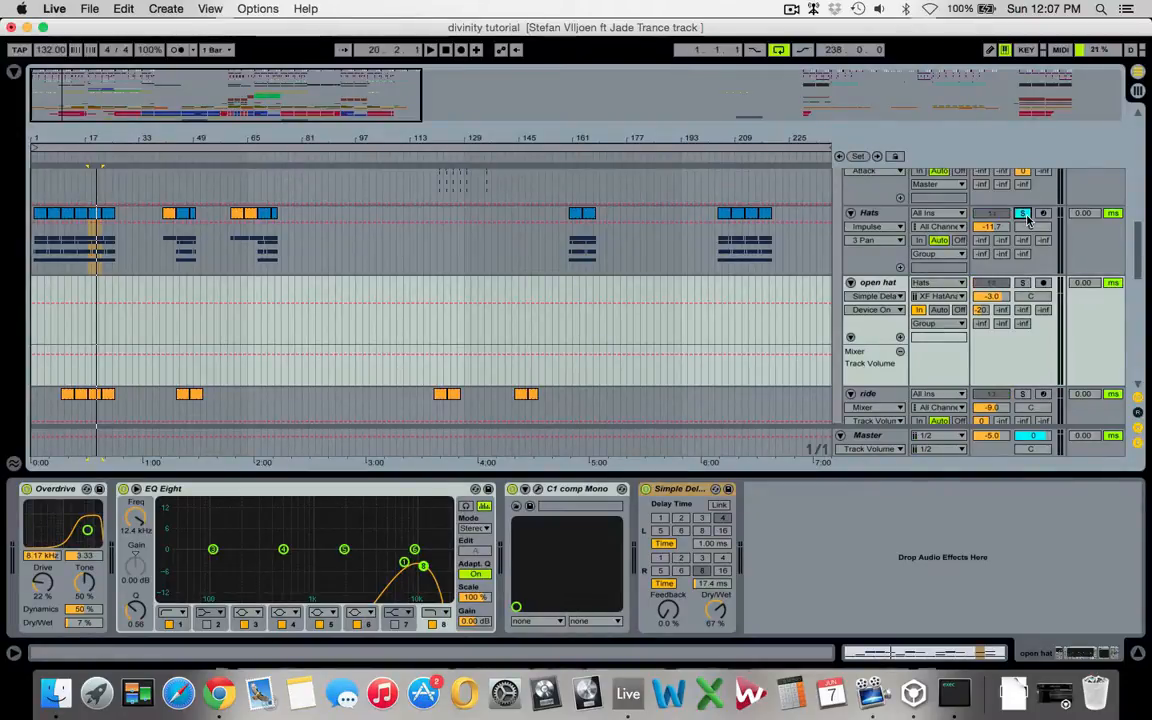
pyautogui.click(1023, 284)
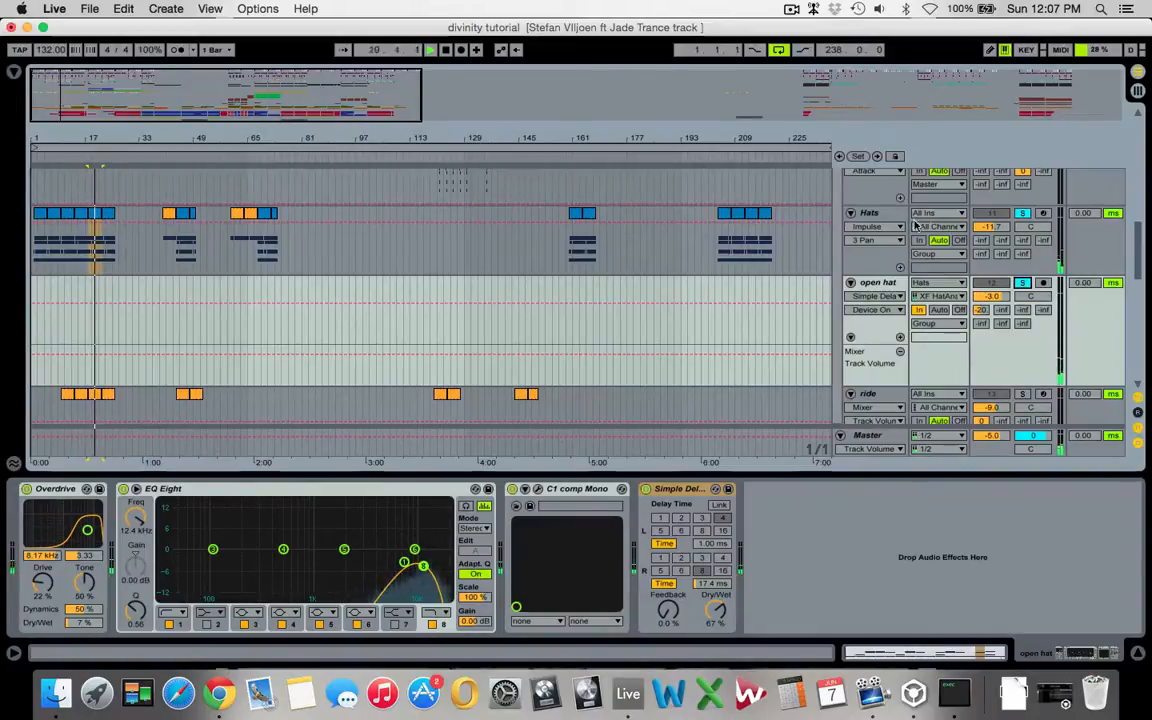
# Step: Show the Hats track's device chain and inspect the settings in its RCompressor plug-in window
pyautogui.click(878, 217)
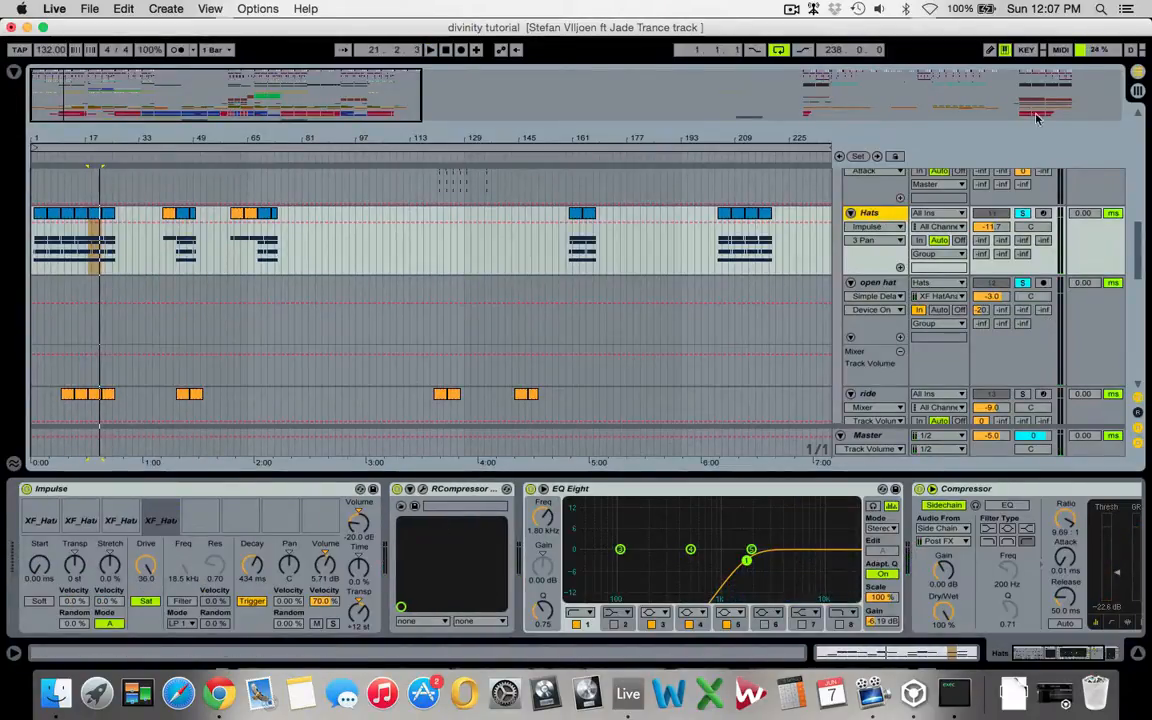
pyautogui.click(421, 489)
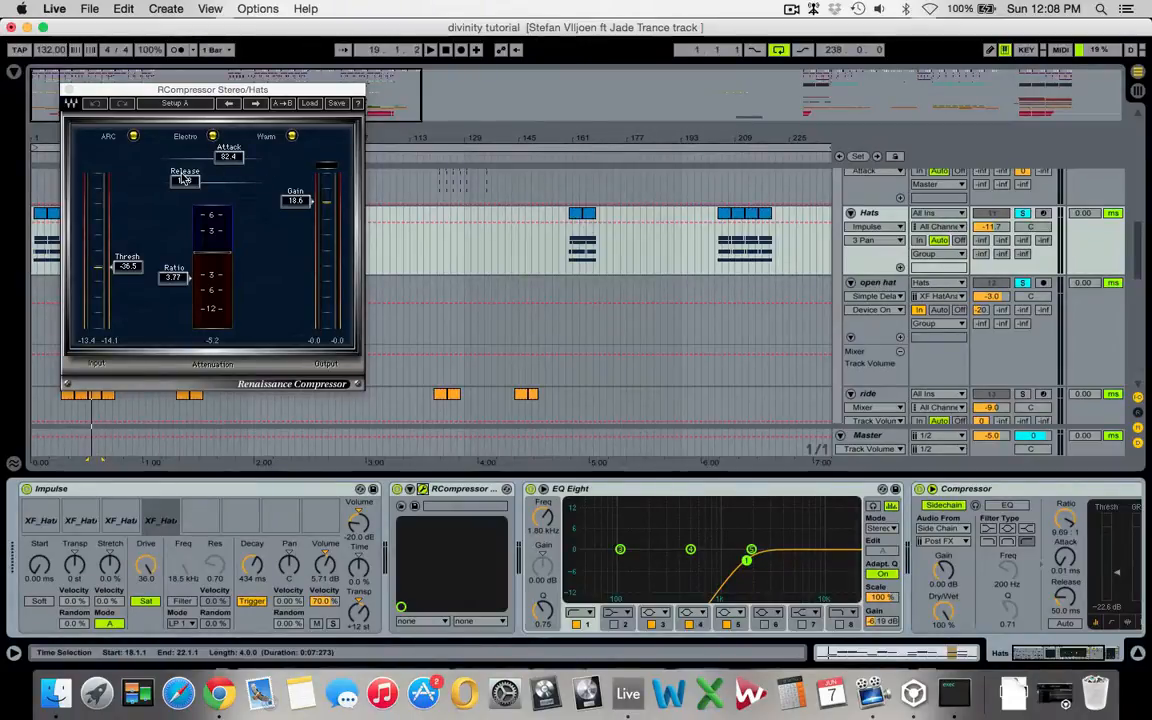
pyautogui.click(67, 89)
# Step: Solo the ride track, play one of its early clips, and inspect the Start and Decay settings in its Impulse
pyautogui.scroll(-5, 344, 248)
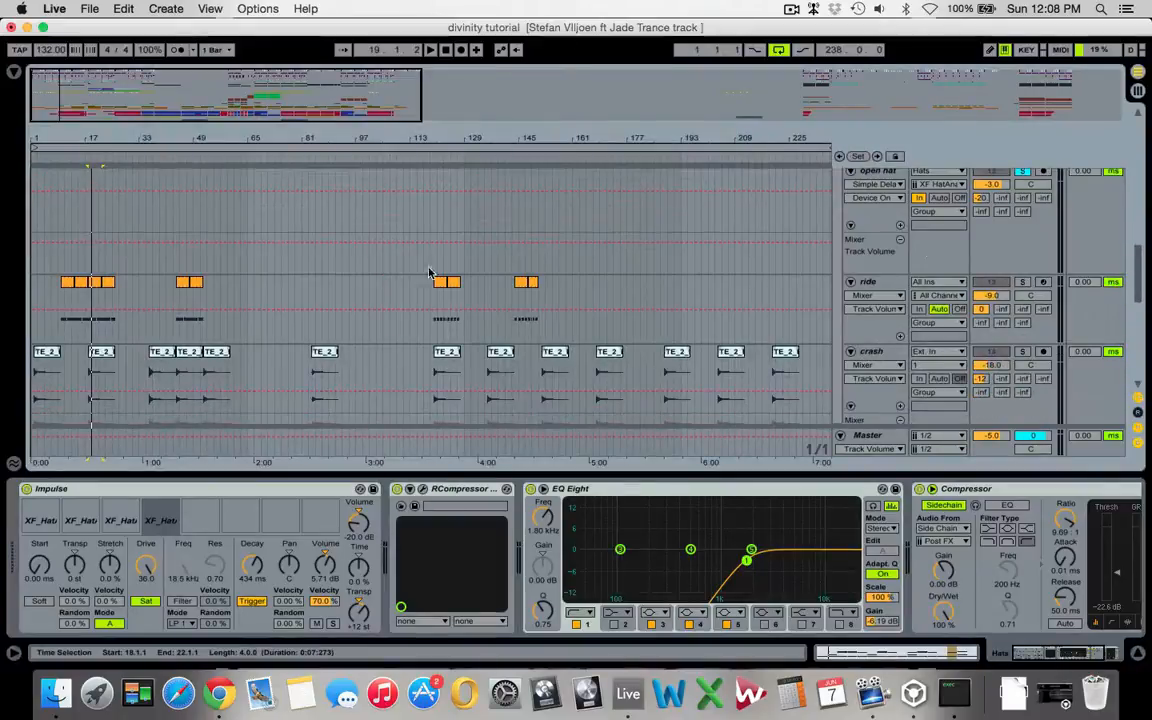
pyautogui.click(877, 291)
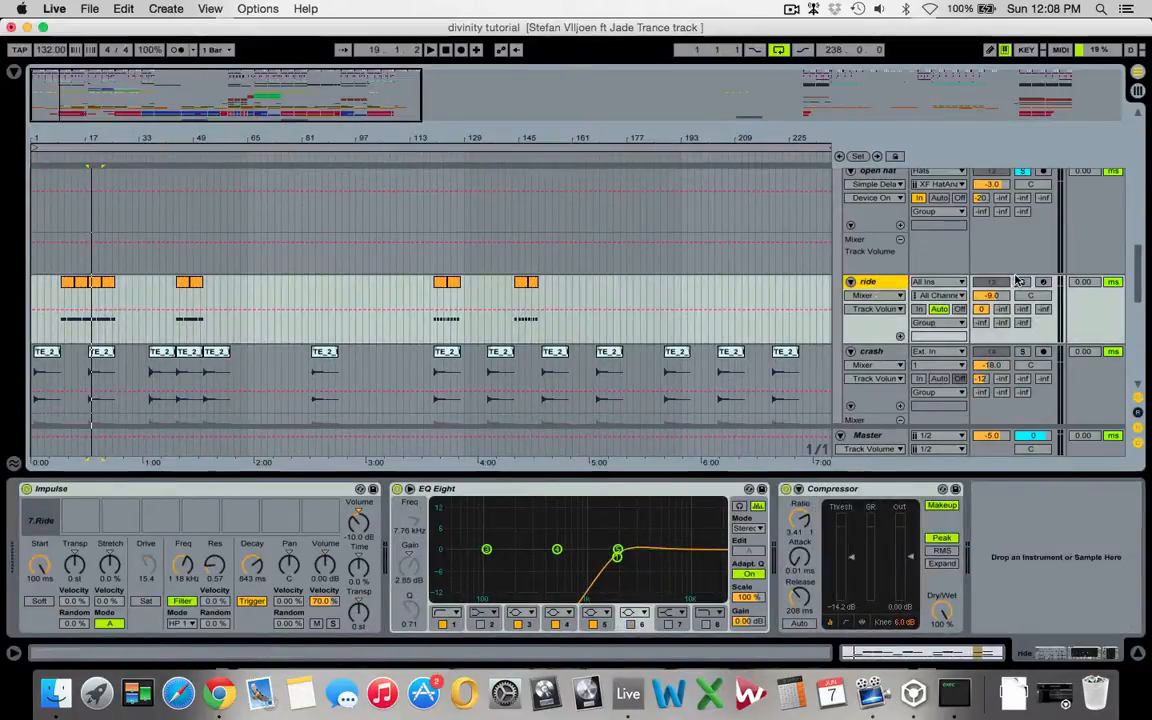
pyautogui.click(98, 286)
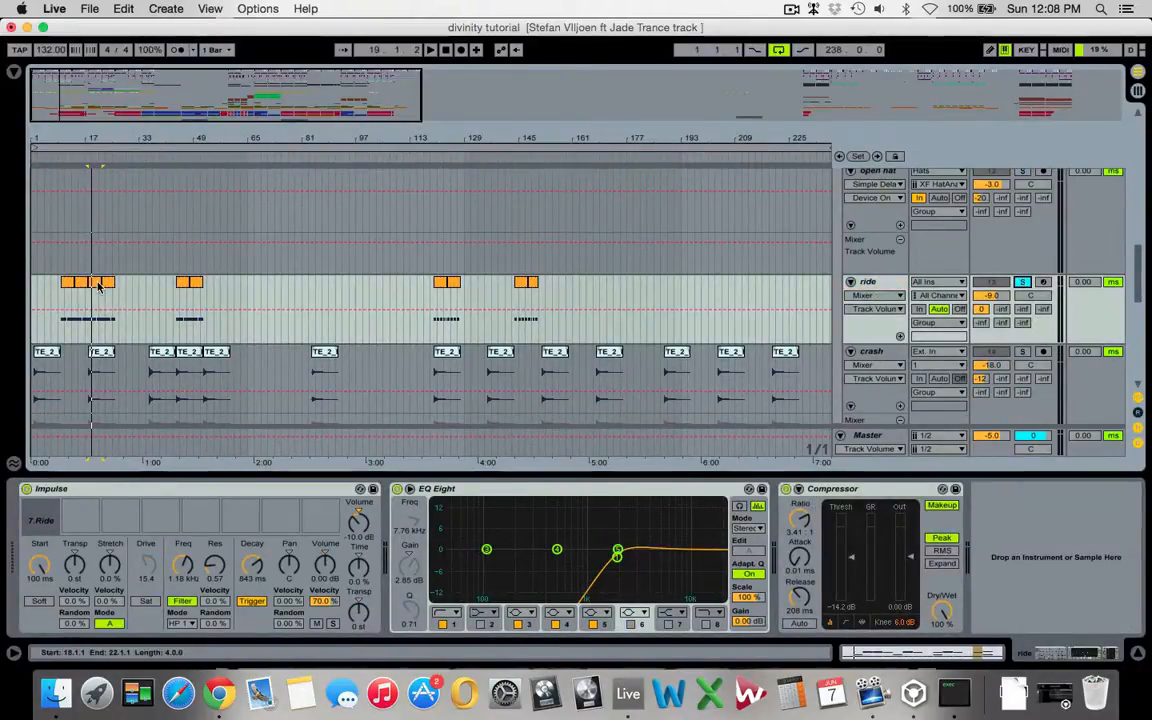
pyautogui.press('space')
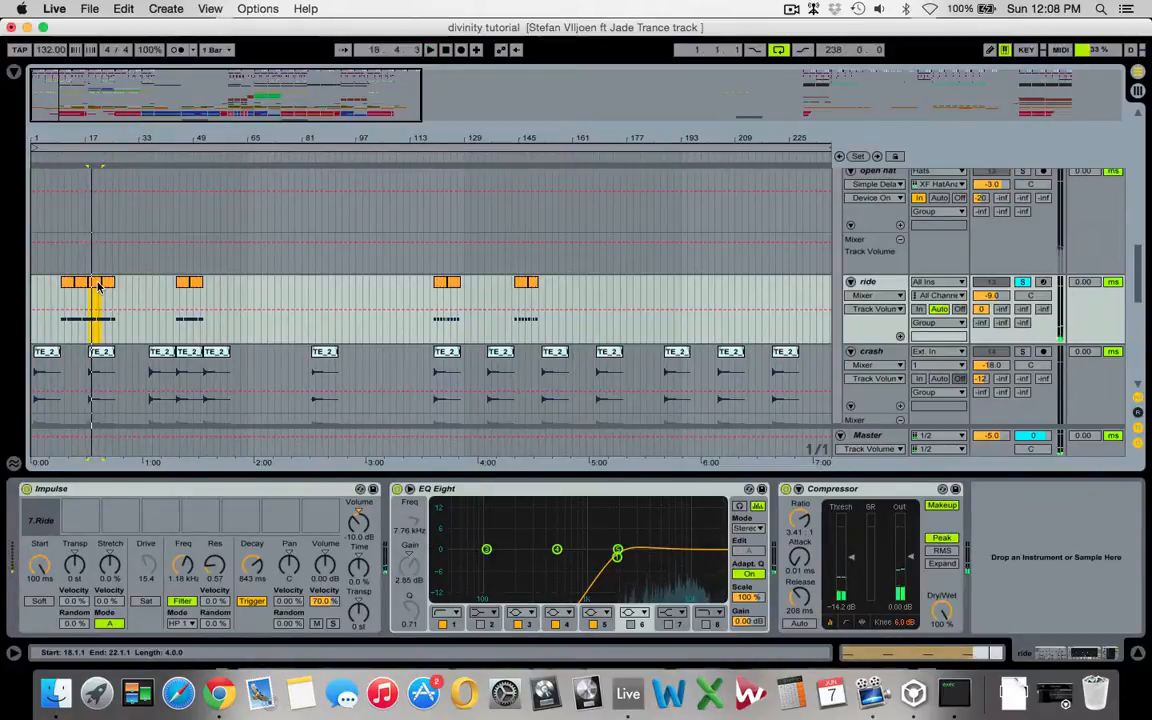
pyautogui.press('space')
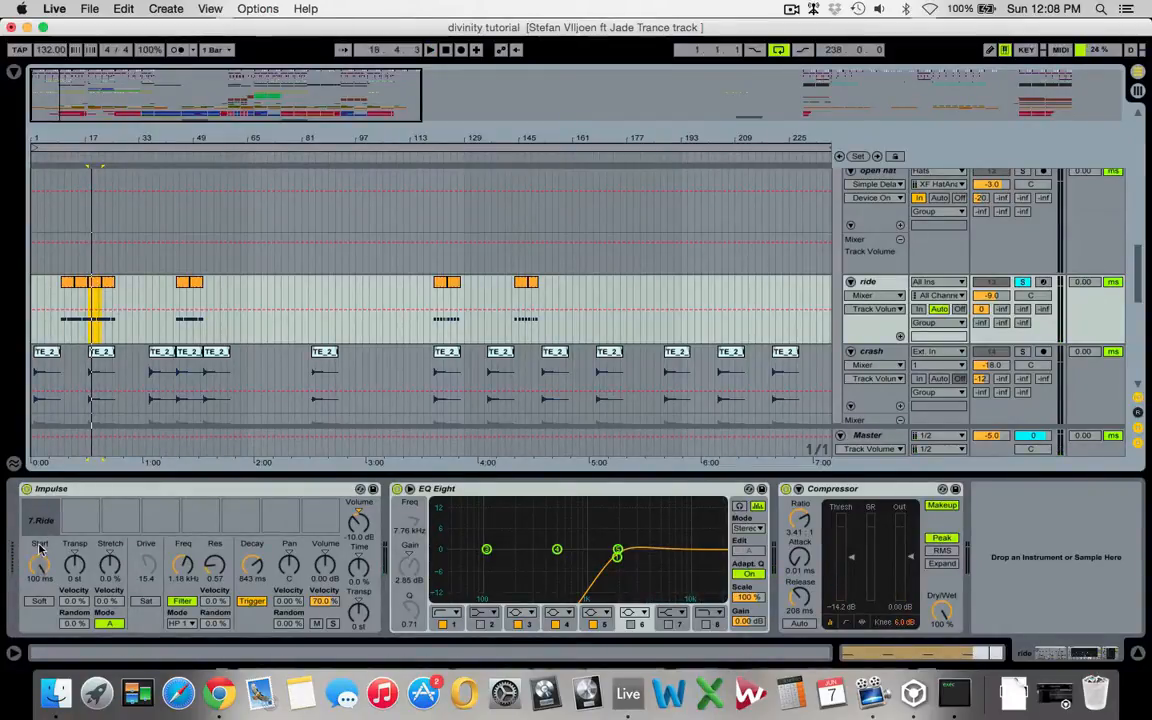
pyautogui.click(40, 556)
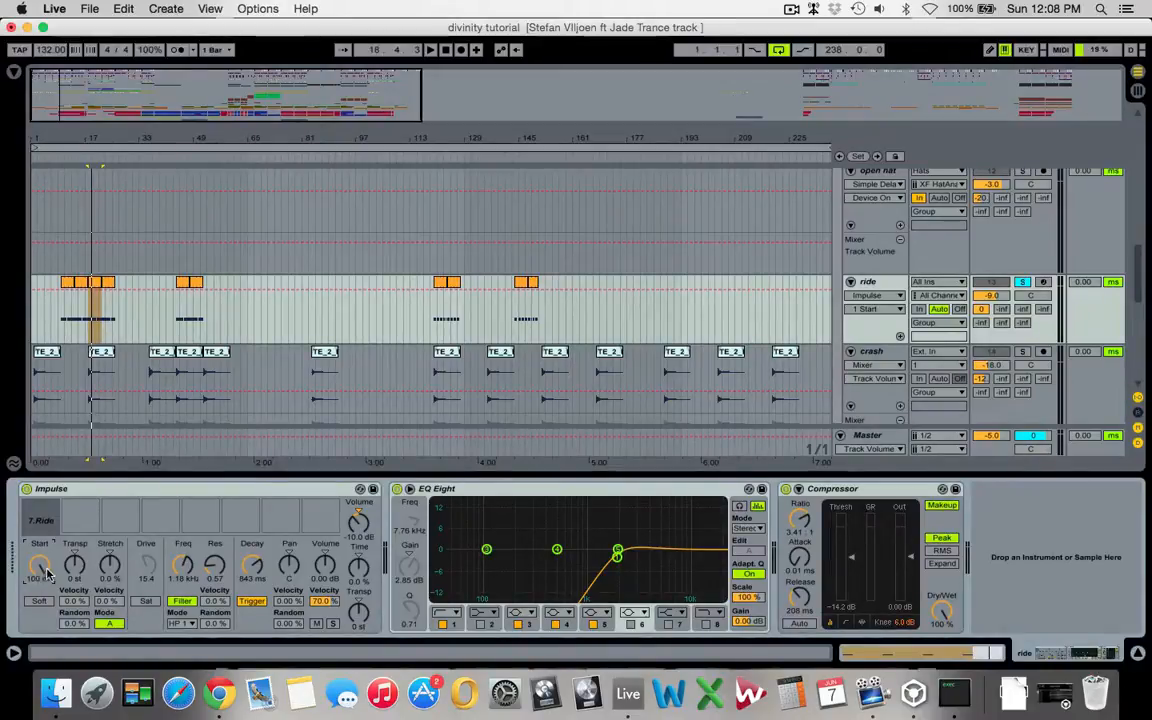
pyautogui.click(255, 567)
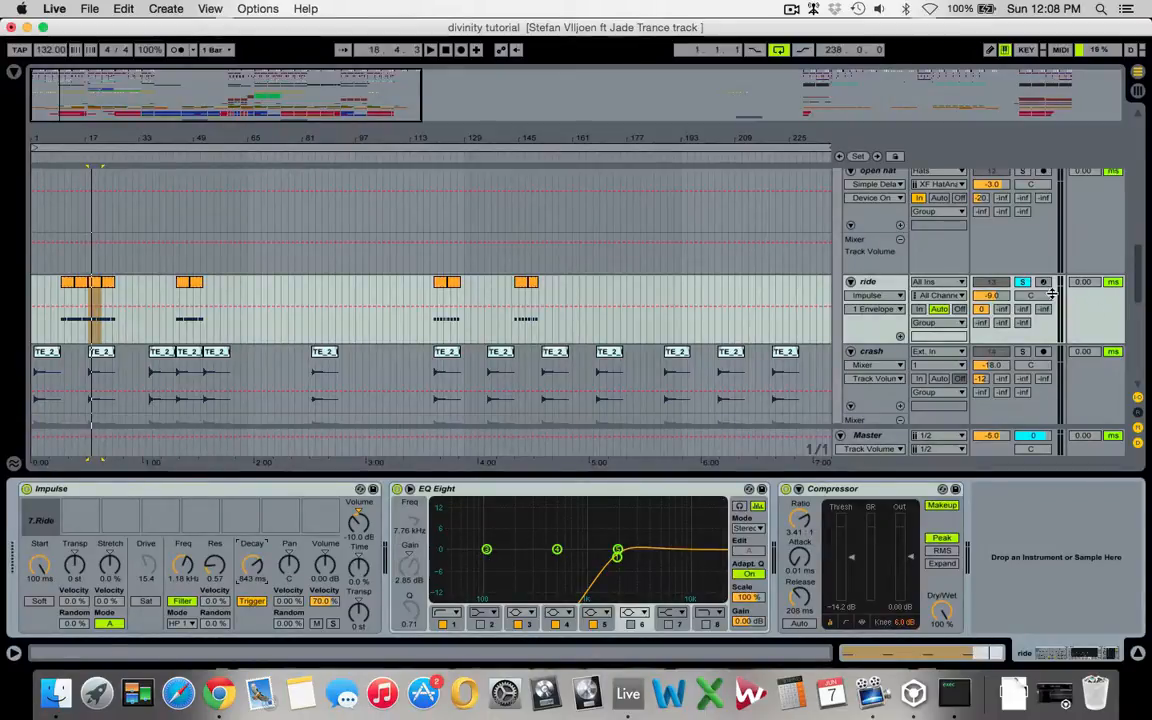
# Step: Solo the crash track below the ride, view its TE_2_Kit_02_Crash sample and device chain, and play the clip at bar 18
pyautogui.click(1022, 353)
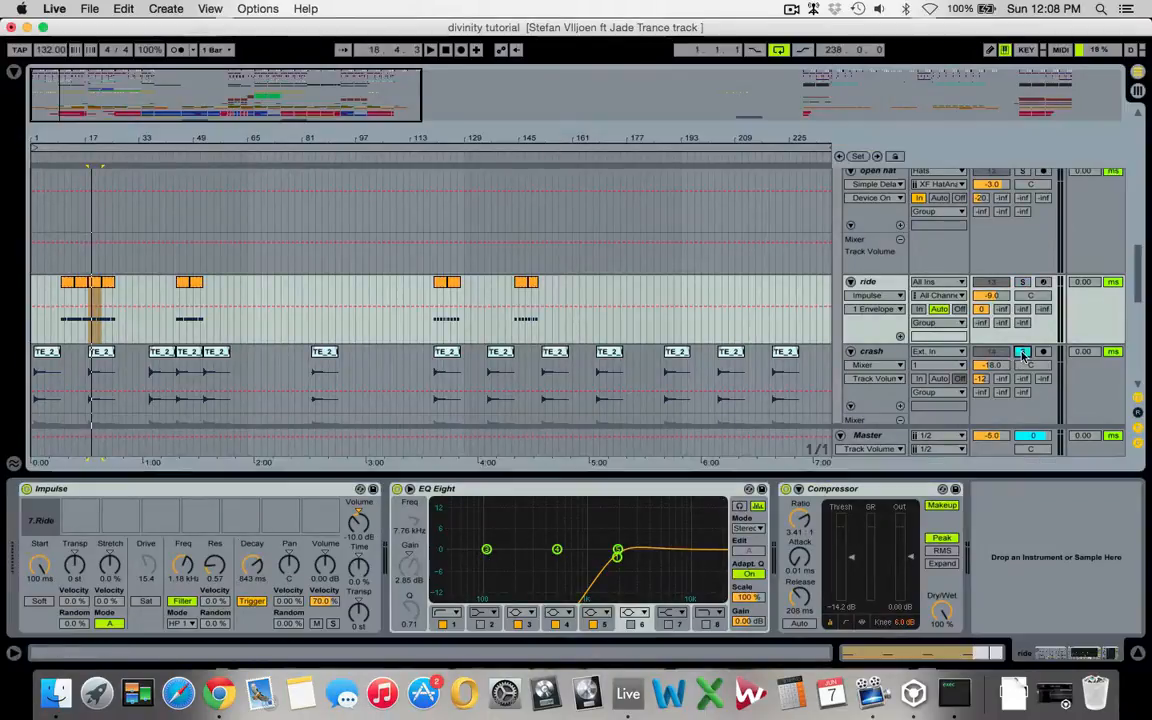
pyautogui.doubleClick(98, 360)
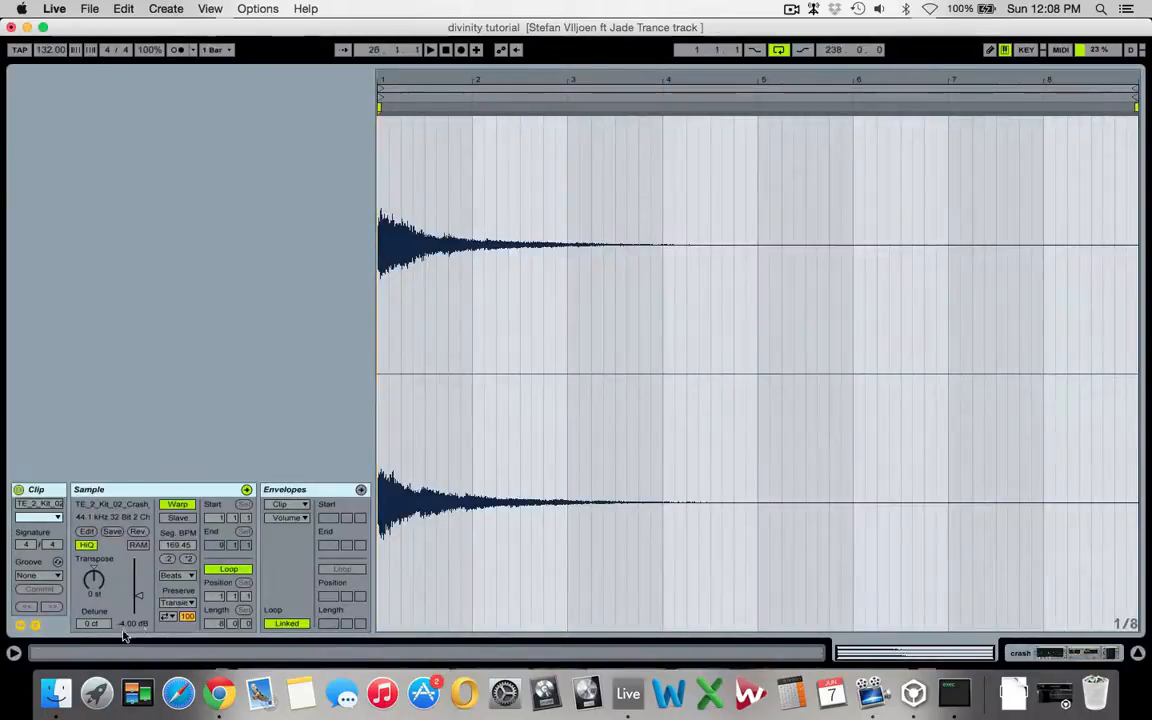
pyautogui.hotkey('shift', 'Tab')
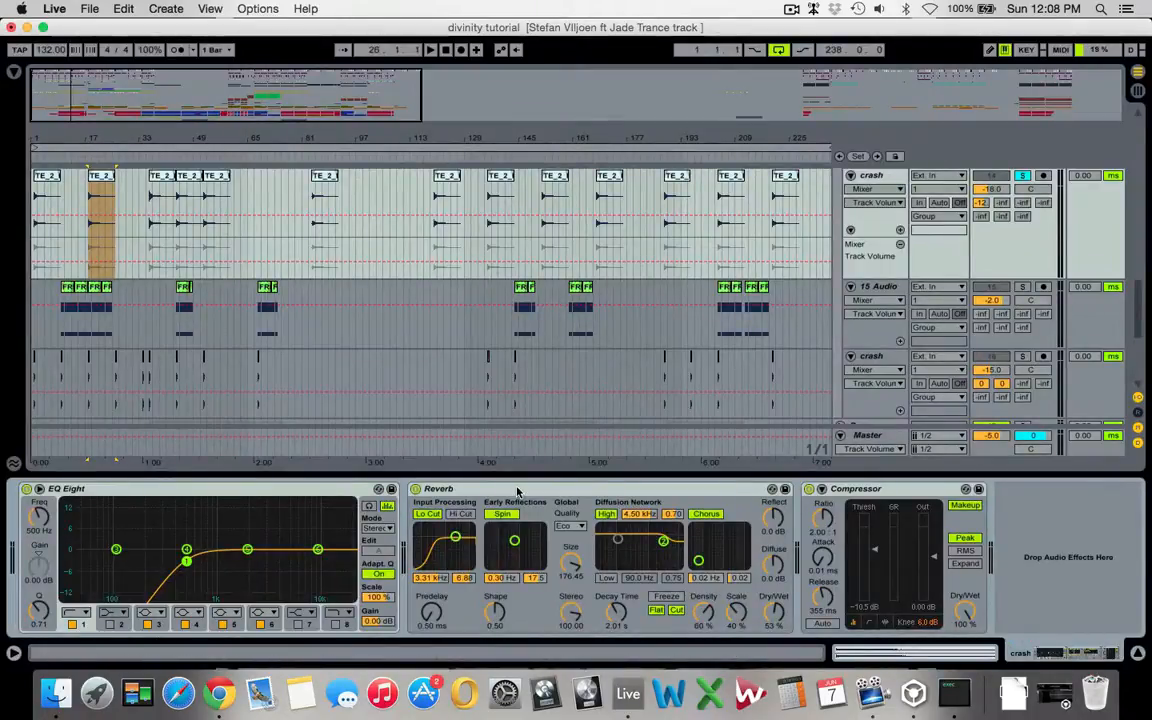
pyautogui.press('space')
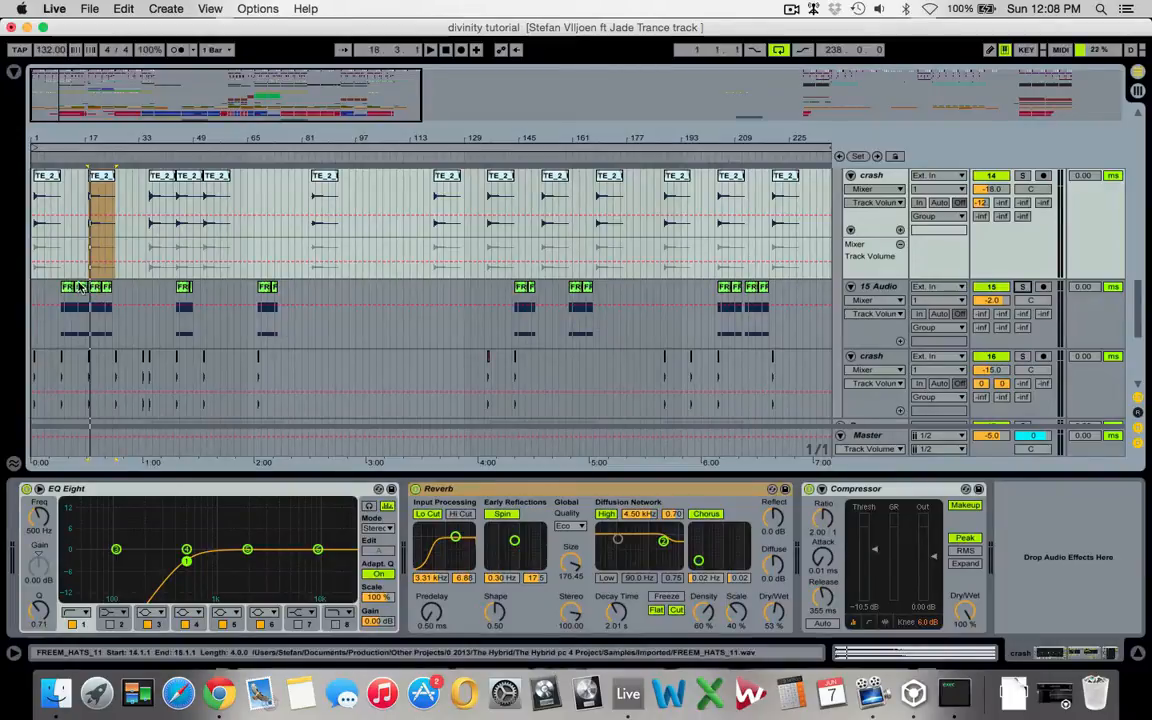
# Step: Solo the 15 Audio track, play its FREEM_HATS_11 clip at bar 14, and examine the track's device chain
pyautogui.click(80, 287)
pyautogui.press('space')
pyautogui.click(1022, 288)
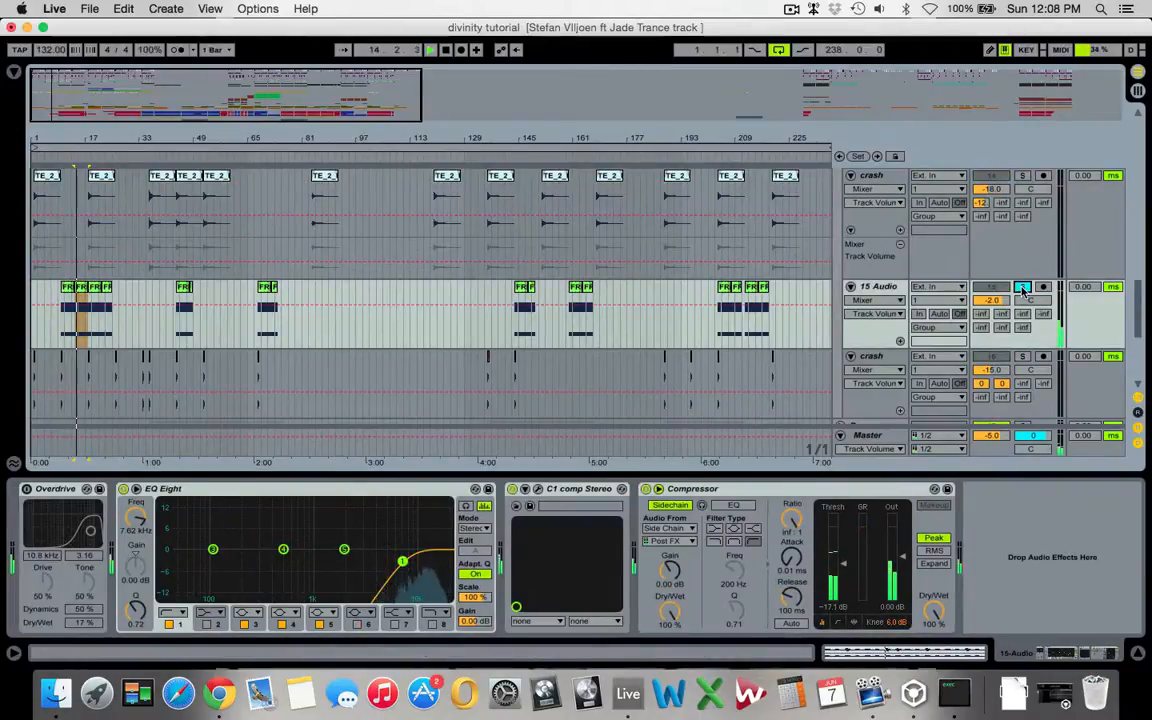
pyautogui.click(880, 288)
pyautogui.press('space')
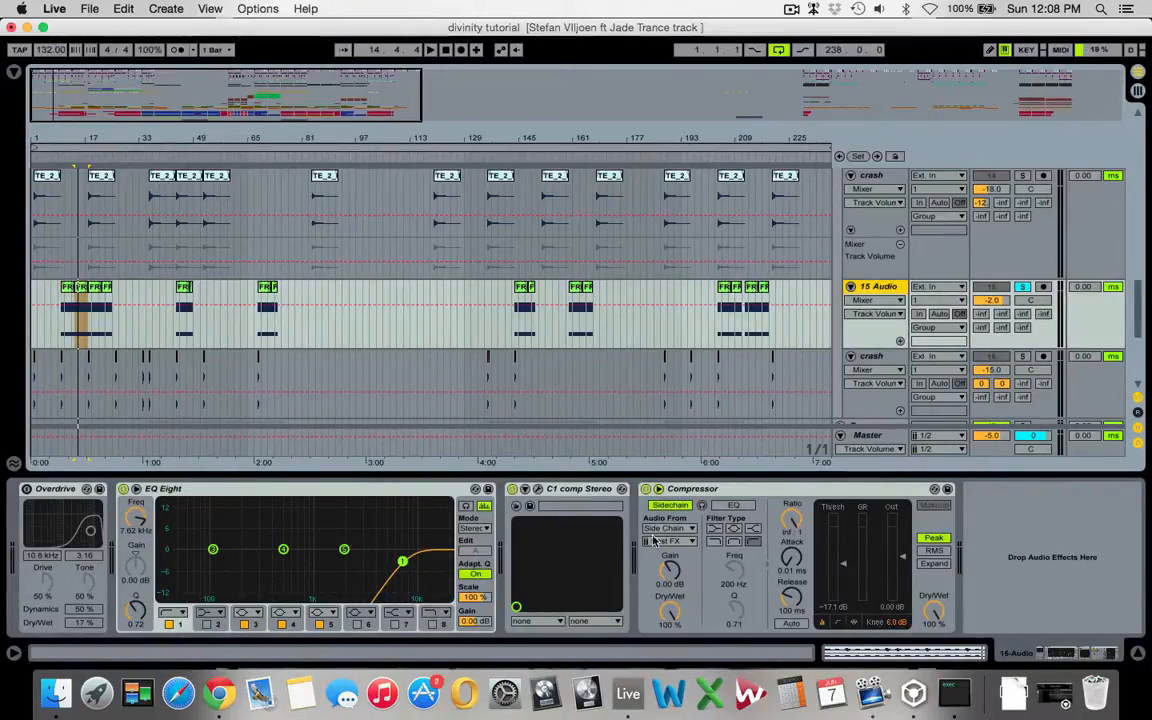
# Step: Solo the second crash track below 15 Audio and play its VEH1 Crash - 08 clip at bar 18
pyautogui.scroll(-3, 399, 363)
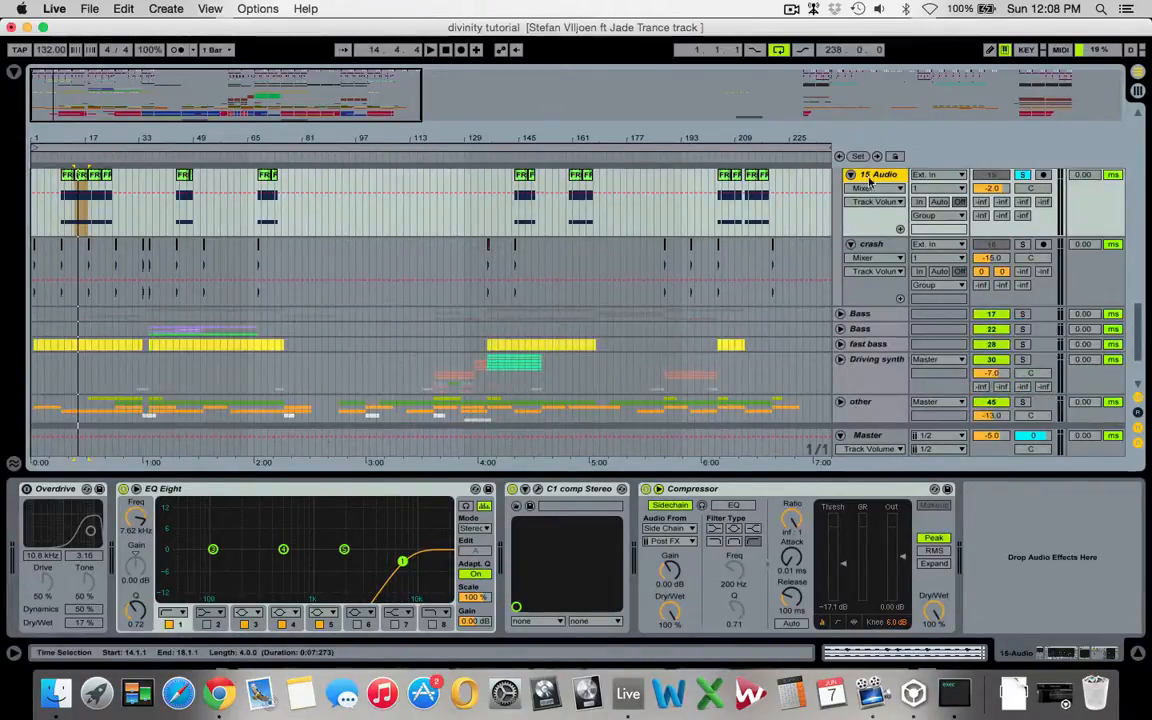
pyautogui.click(88, 247)
pyautogui.press('space')
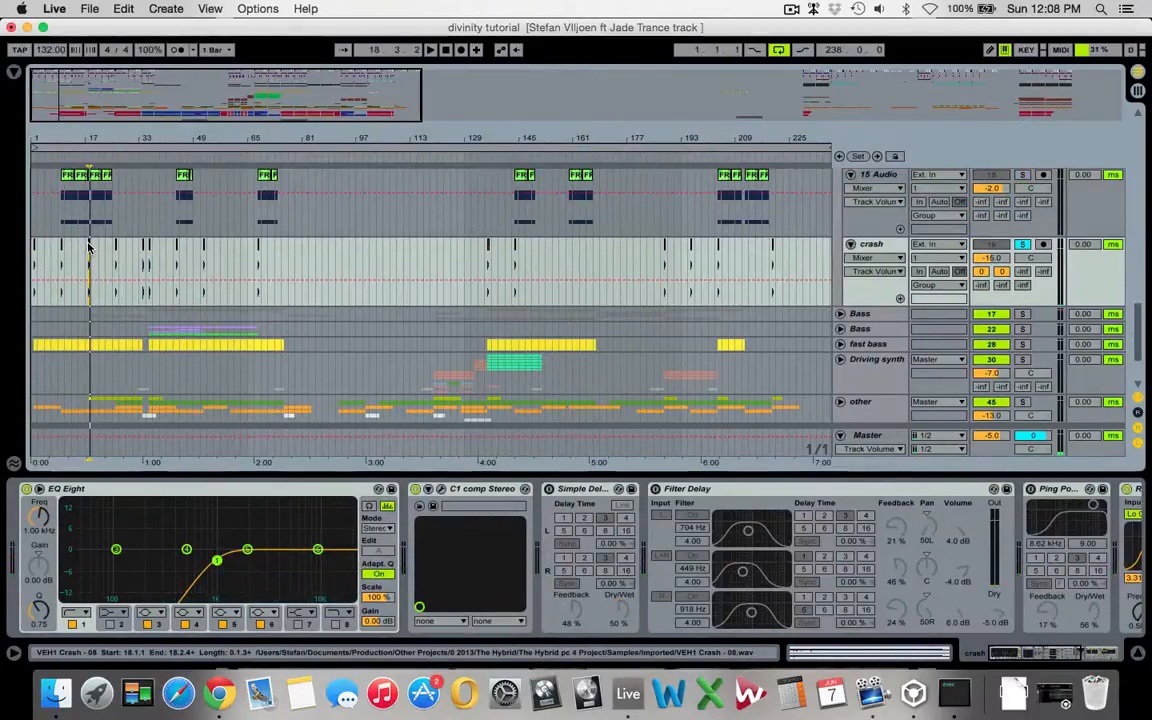
# Step: Show the Drums group's device chain, solo the group, and play it to examine the Compressor's gain reduction
pyautogui.scroll(10, 845, 234)
pyautogui.click(870, 235)
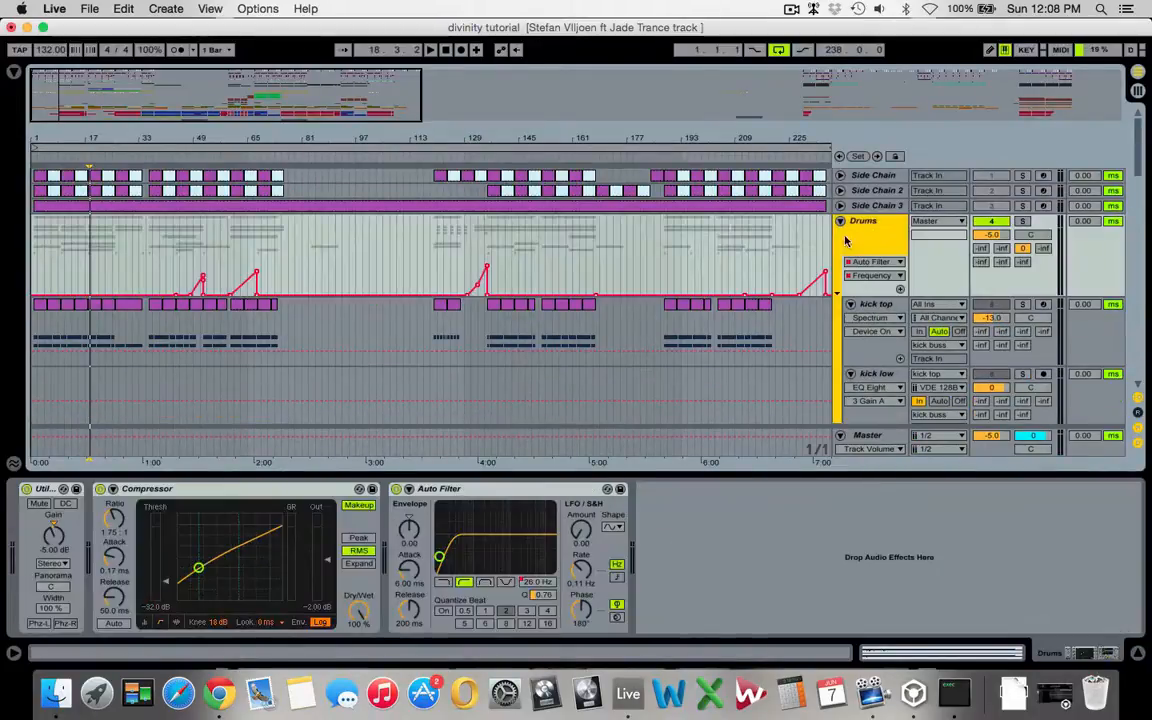
pyautogui.click(180, 492)
pyautogui.press('space')
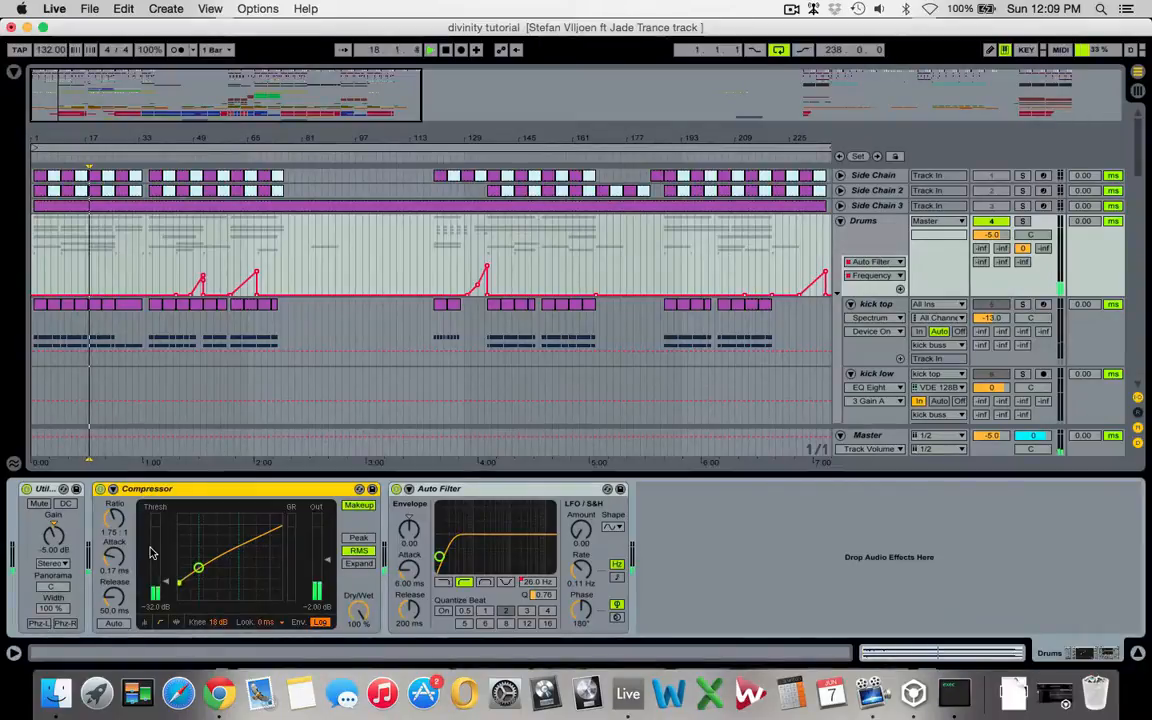
pyautogui.press('space')
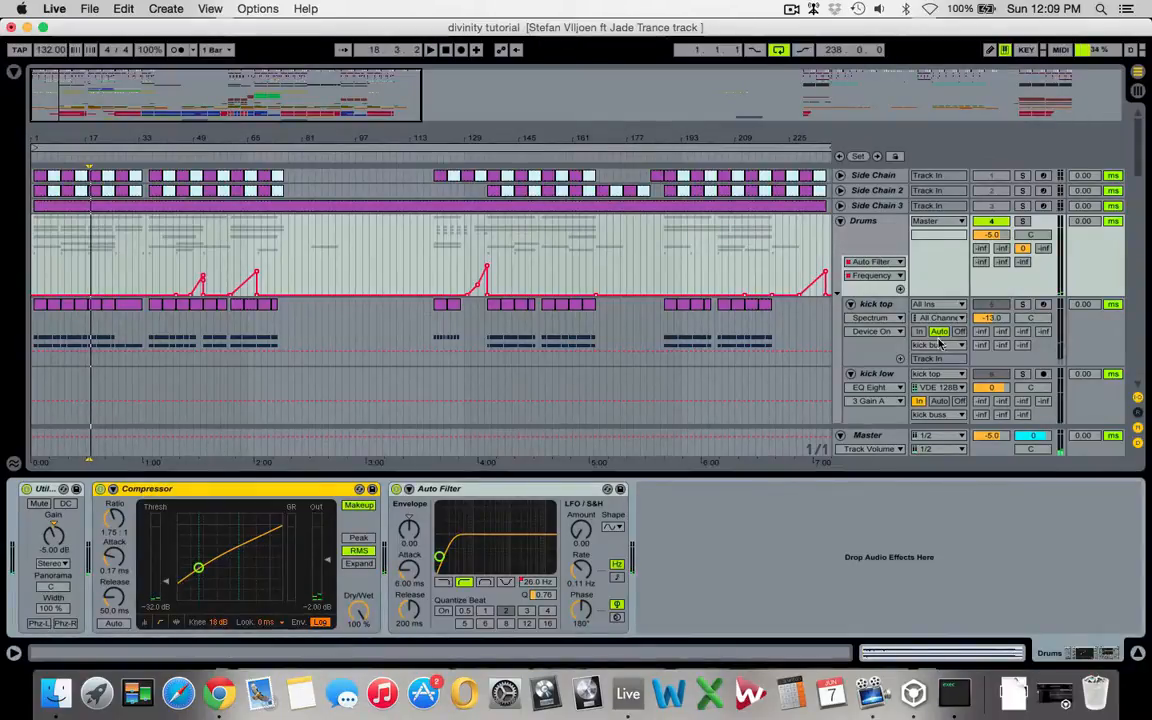
pyautogui.click(1023, 222)
pyautogui.press('space')
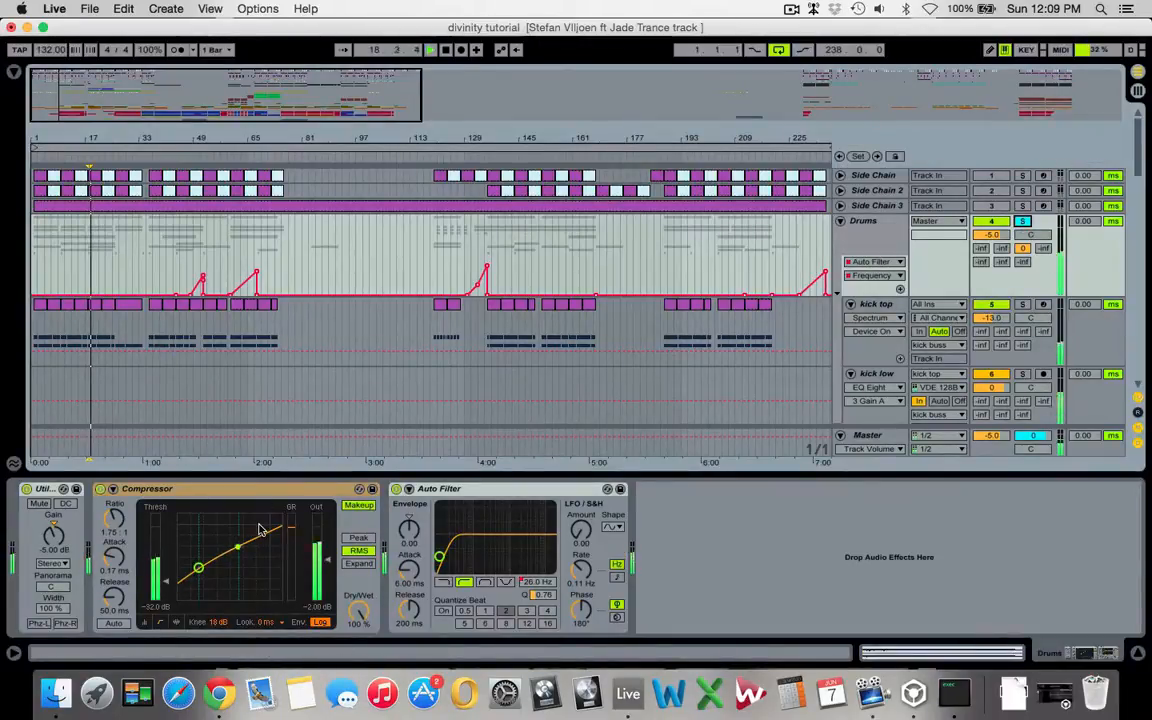
pyautogui.press('space')
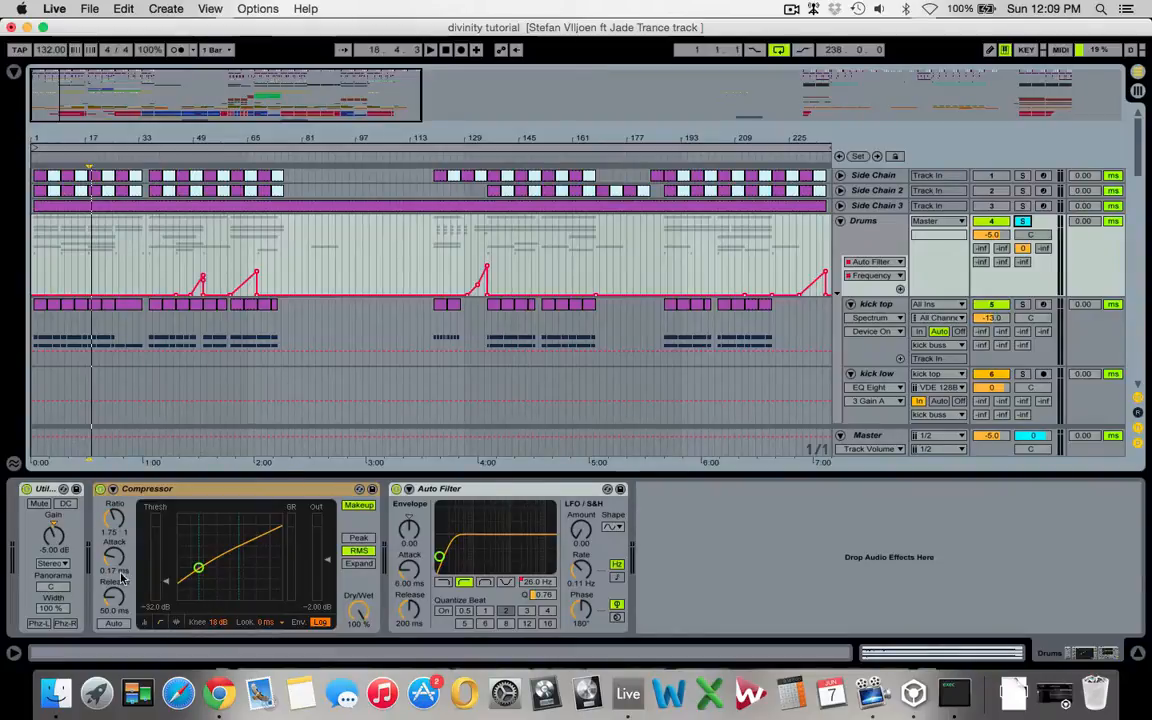
pyautogui.press('space')
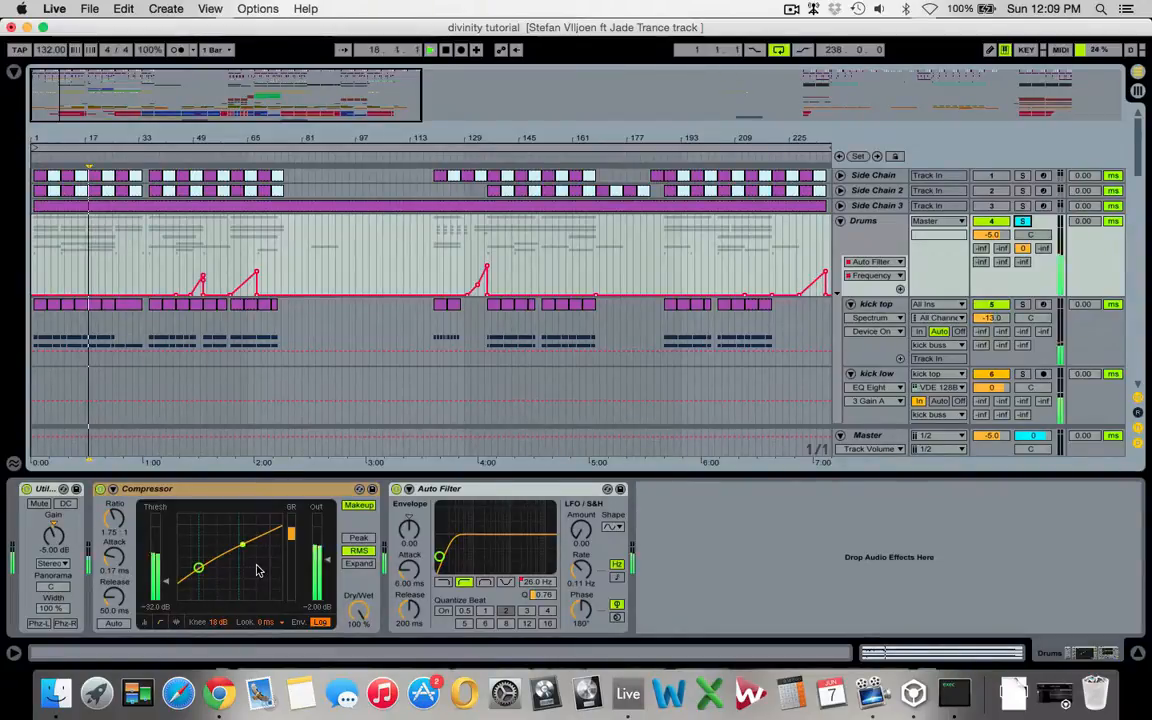
pyautogui.press('space')
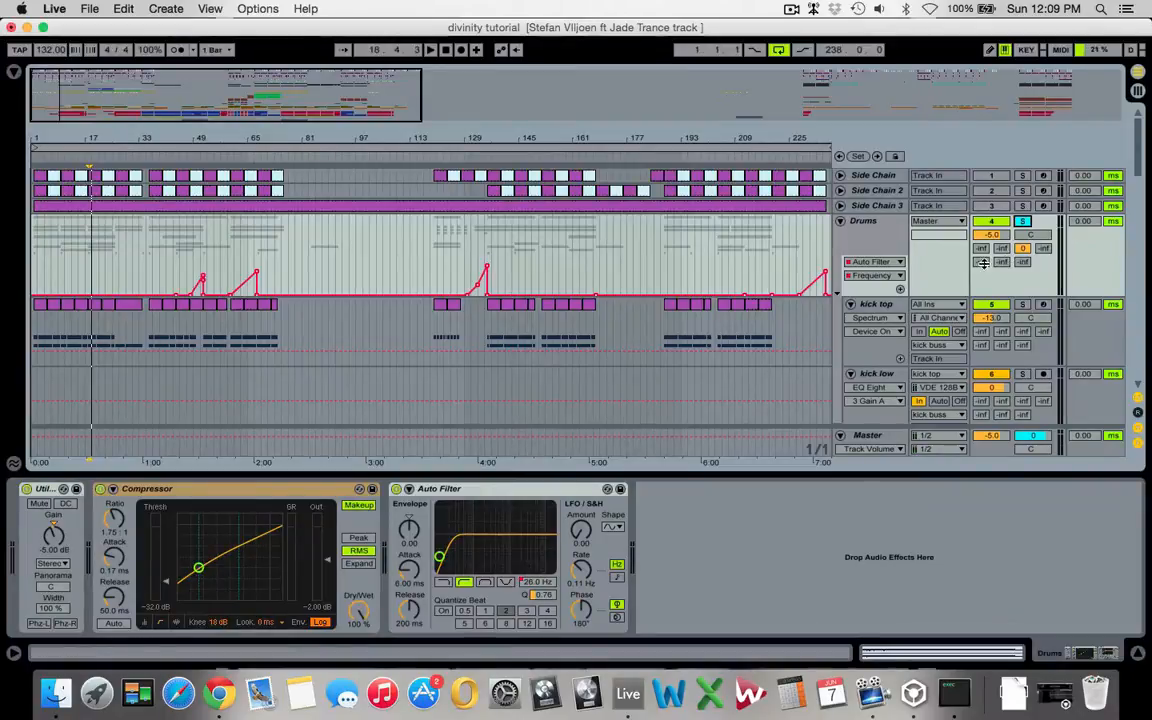
# Step: Show the return tracks, inspect the C pcomp return's device chain, and play it soloed before releasing the solo
pyautogui.click(1136, 416)
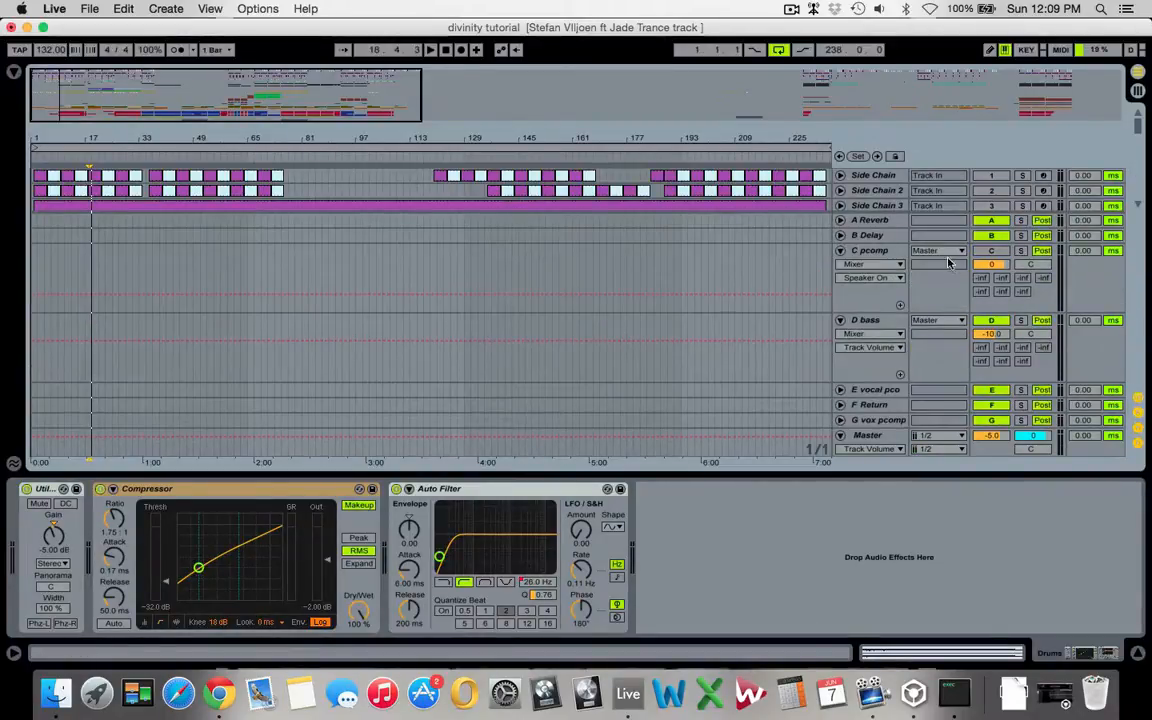
pyautogui.click(892, 252)
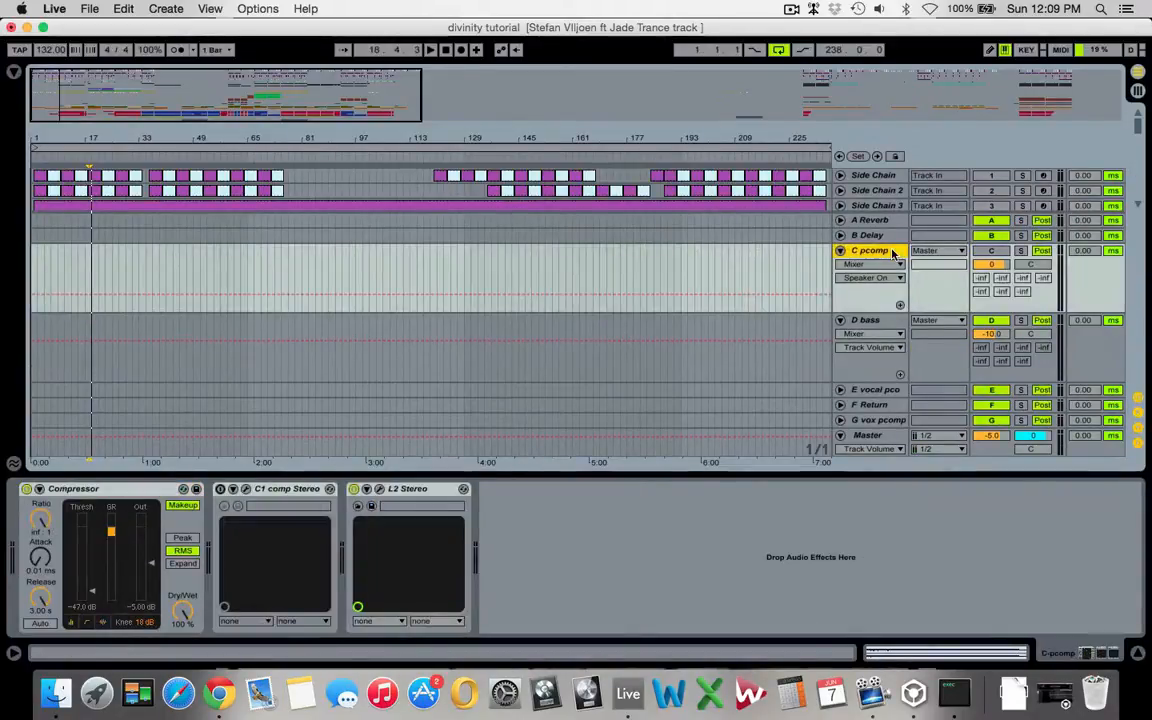
pyautogui.click(1020, 251)
pyautogui.press('space')
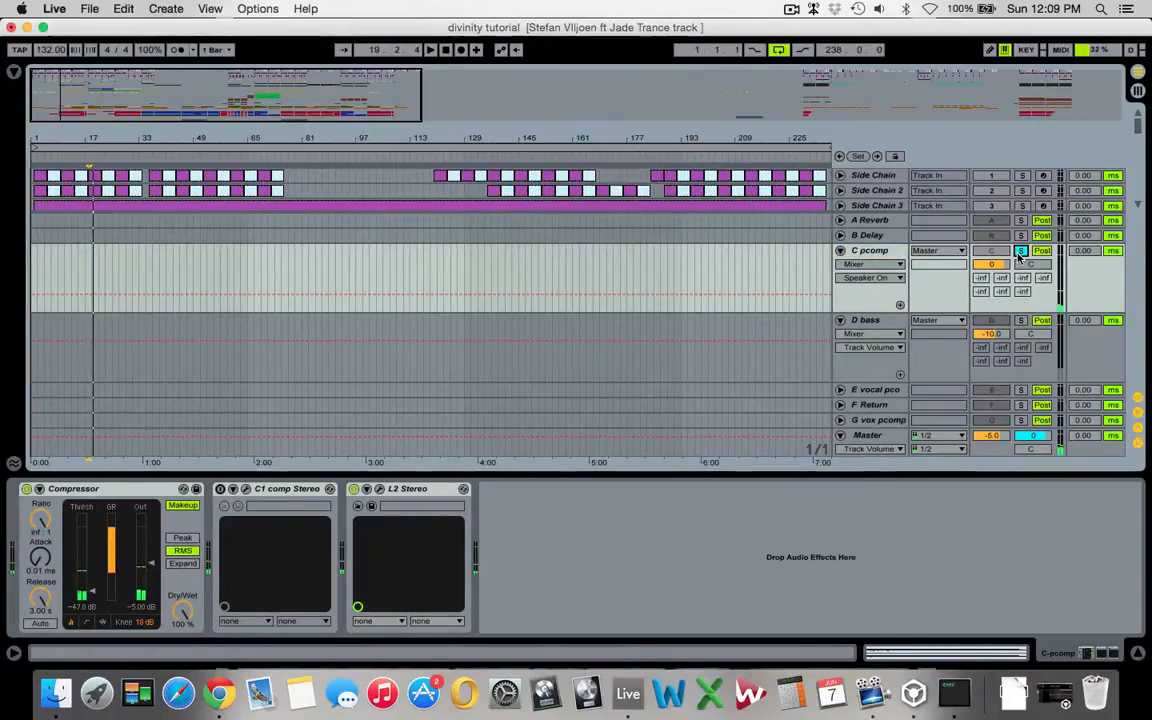
pyautogui.click(1020, 251)
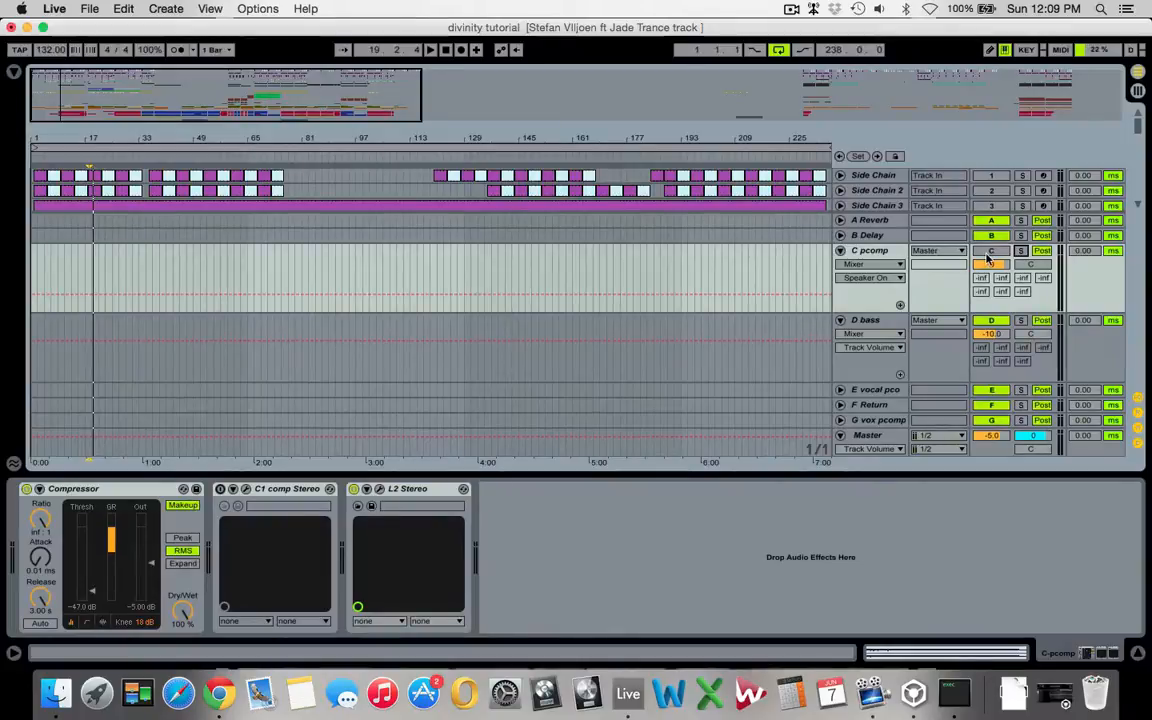
# Step: Fold the C pcomp return track and hide the return tracks to get back to the Drums group
pyautogui.click(841, 251)
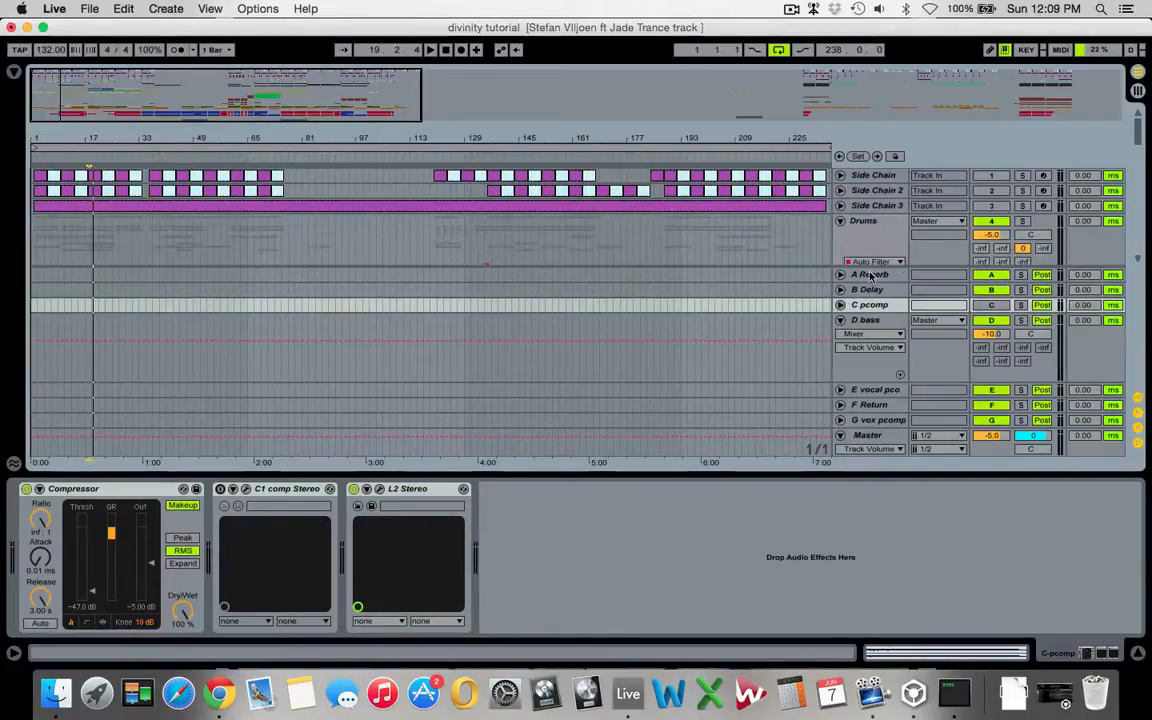
pyautogui.click(1138, 412)
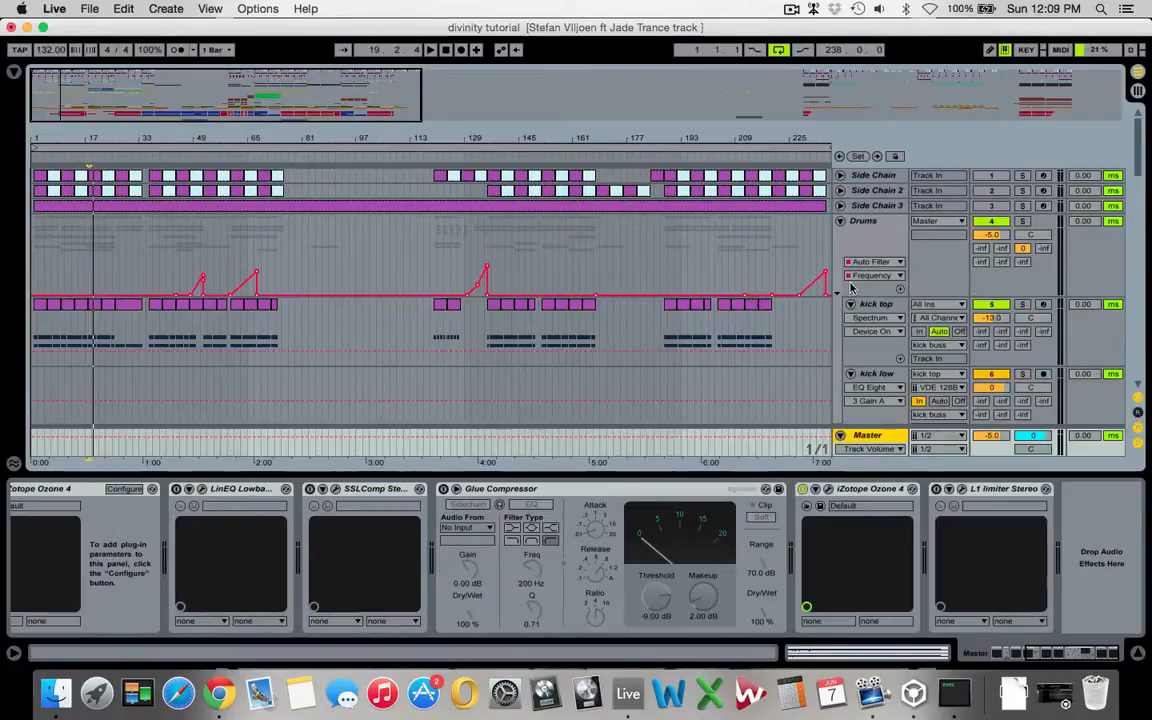
pyautogui.scroll(-1, 884, 240)
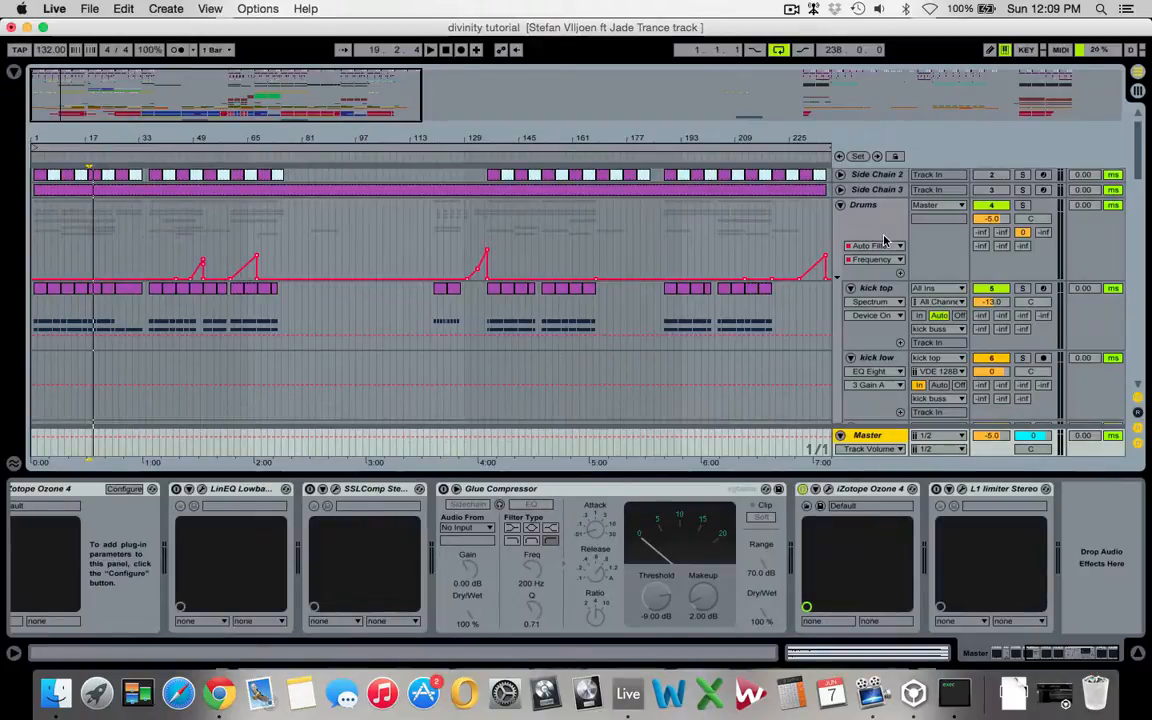
# Step: Fold the Drums group and unfold the first Bass group, track 17, to show its tracks and device chain
pyautogui.scroll(-2, 884, 240)
pyautogui.scroll(-5, 884, 292)
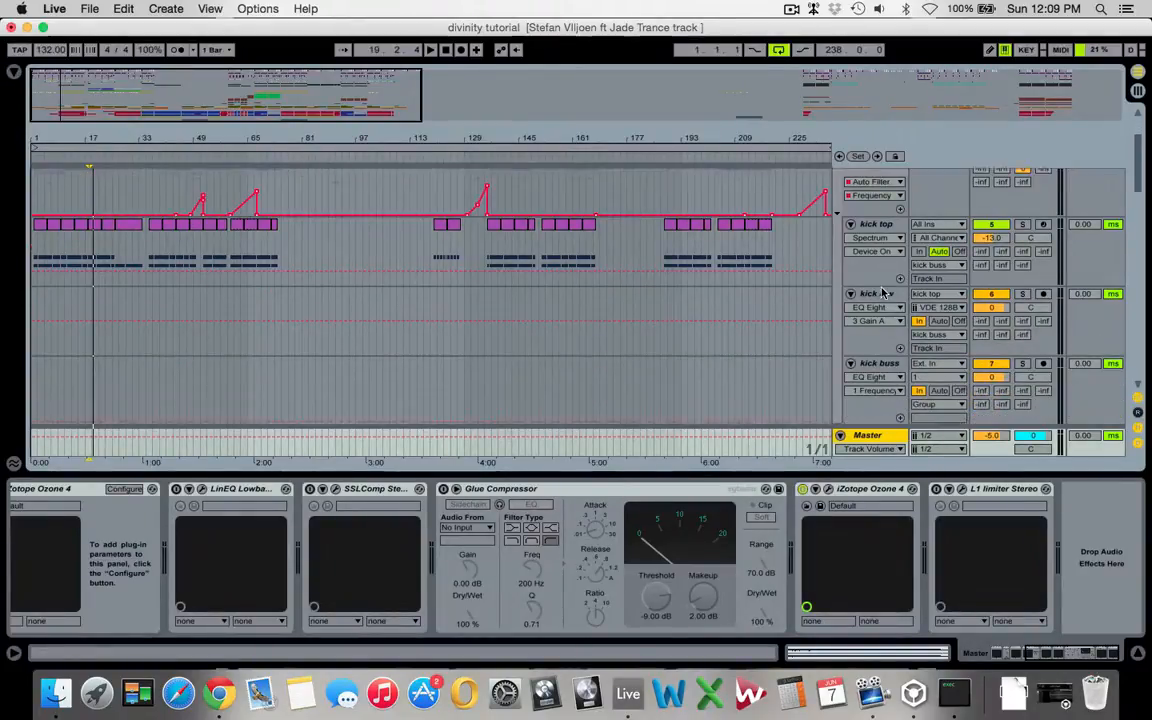
pyautogui.scroll(8, 882, 287)
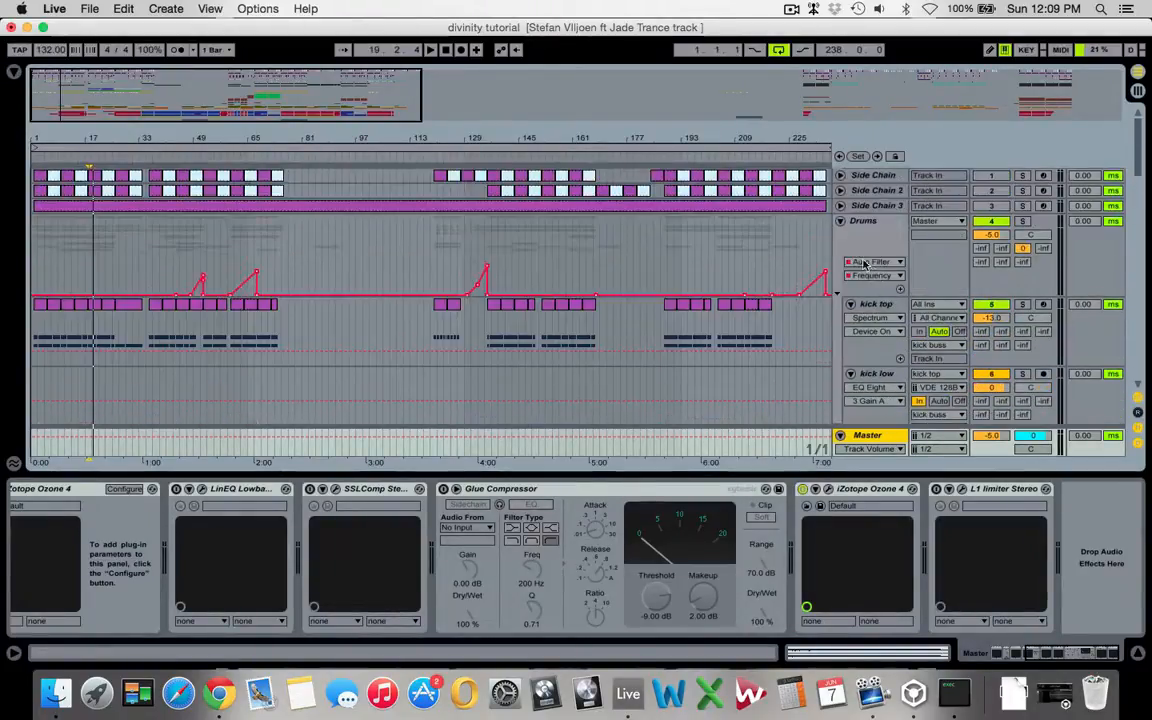
pyautogui.click(841, 222)
pyautogui.click(862, 264)
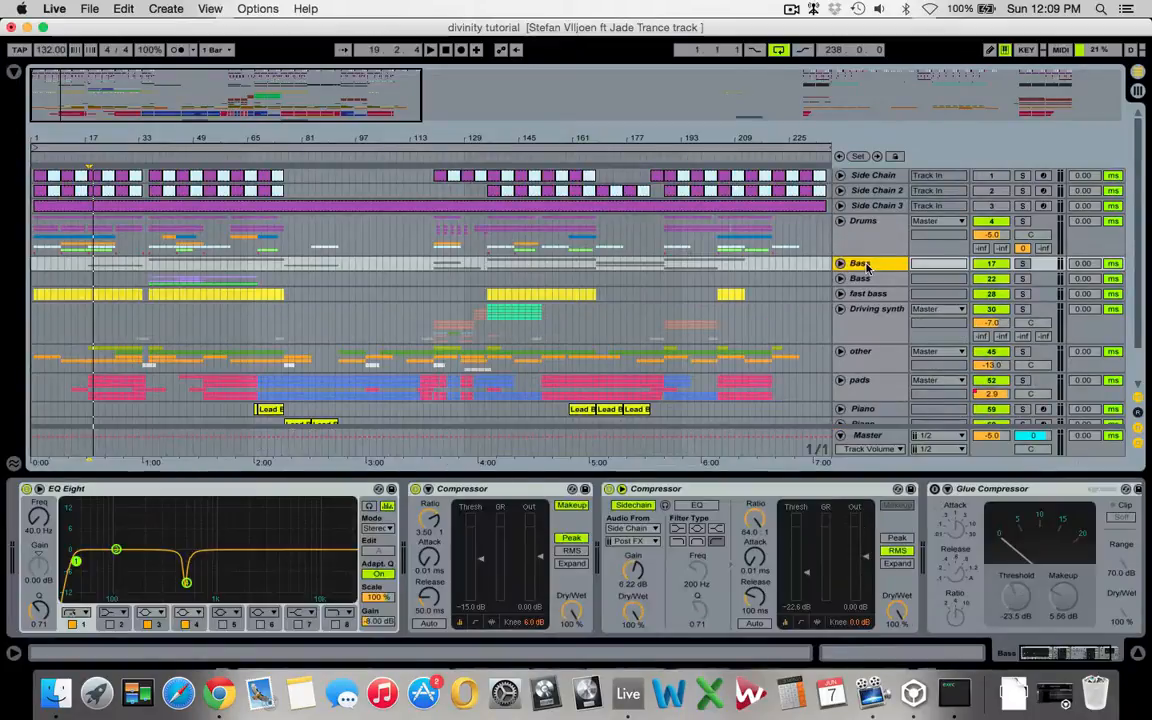
pyautogui.click(840, 264)
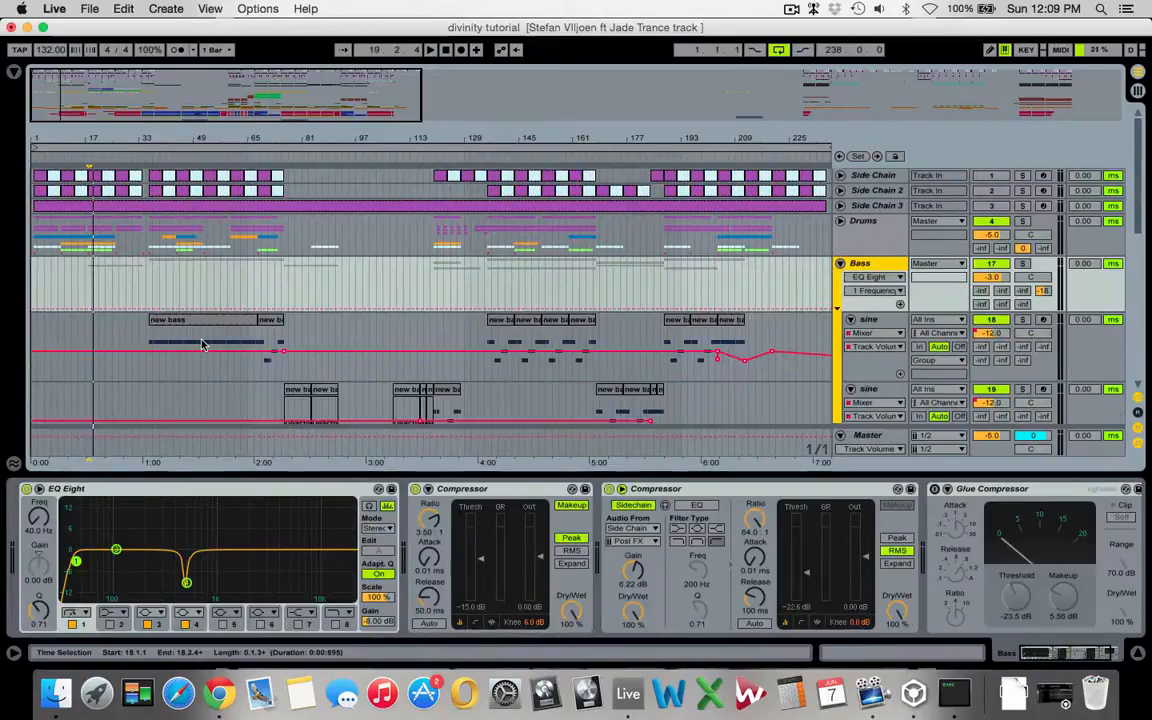
# Step: Show the devices of sine track 18, solo it, and play its new bass clip at bar 36
pyautogui.scroll(-3, 201, 345)
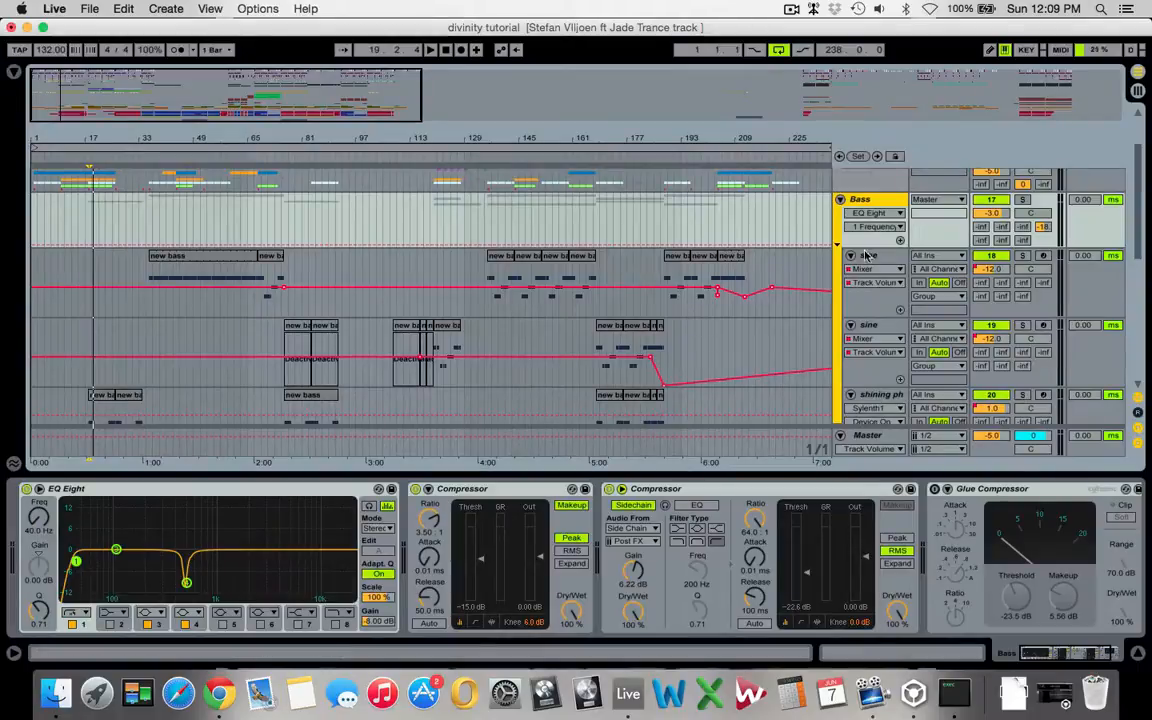
pyautogui.click(869, 257)
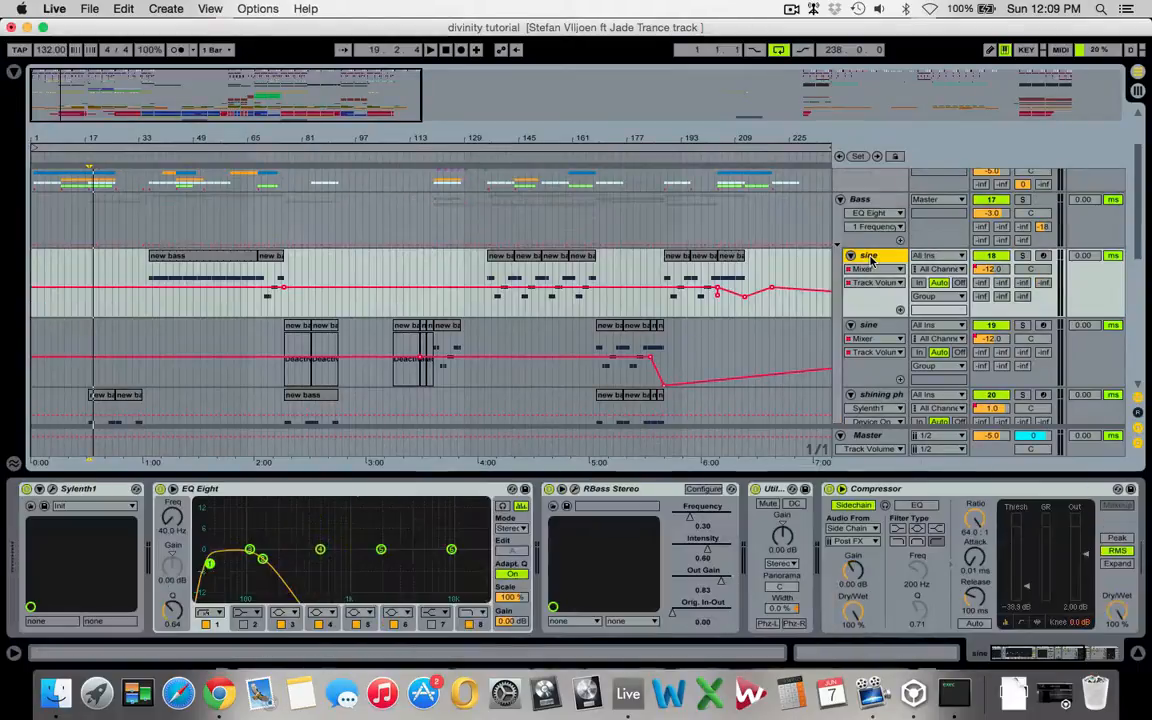
pyautogui.click(1025, 257)
pyautogui.click(172, 258)
pyautogui.press('space')
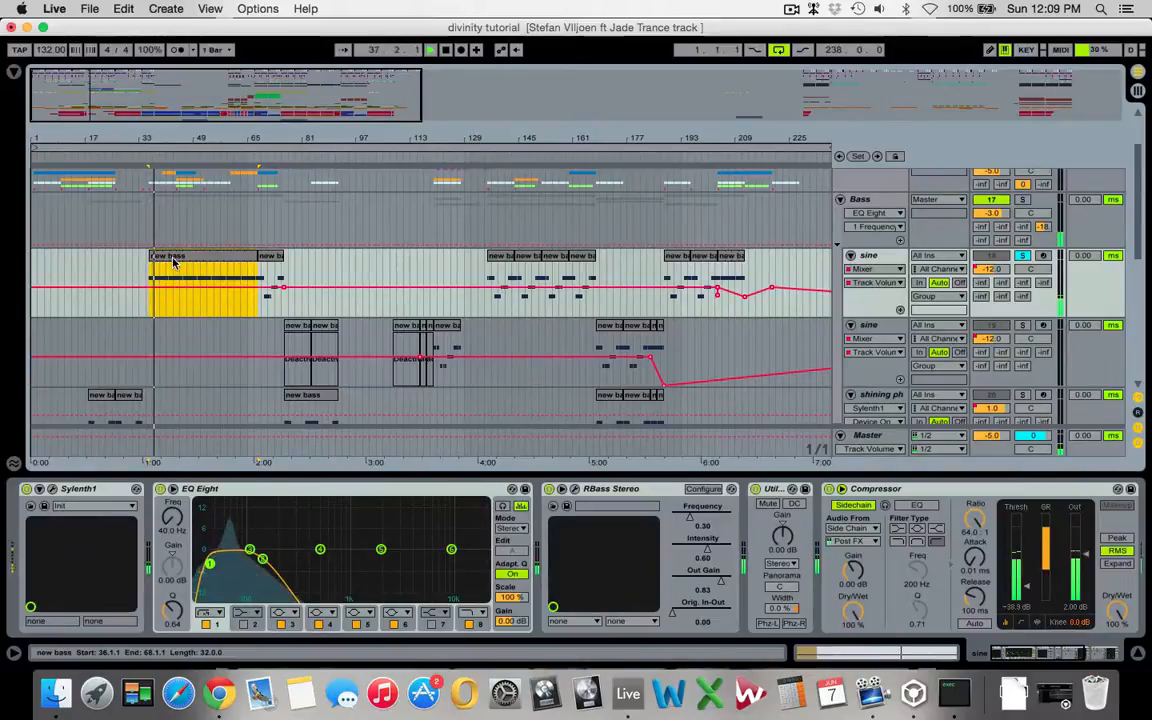
pyautogui.press('space')
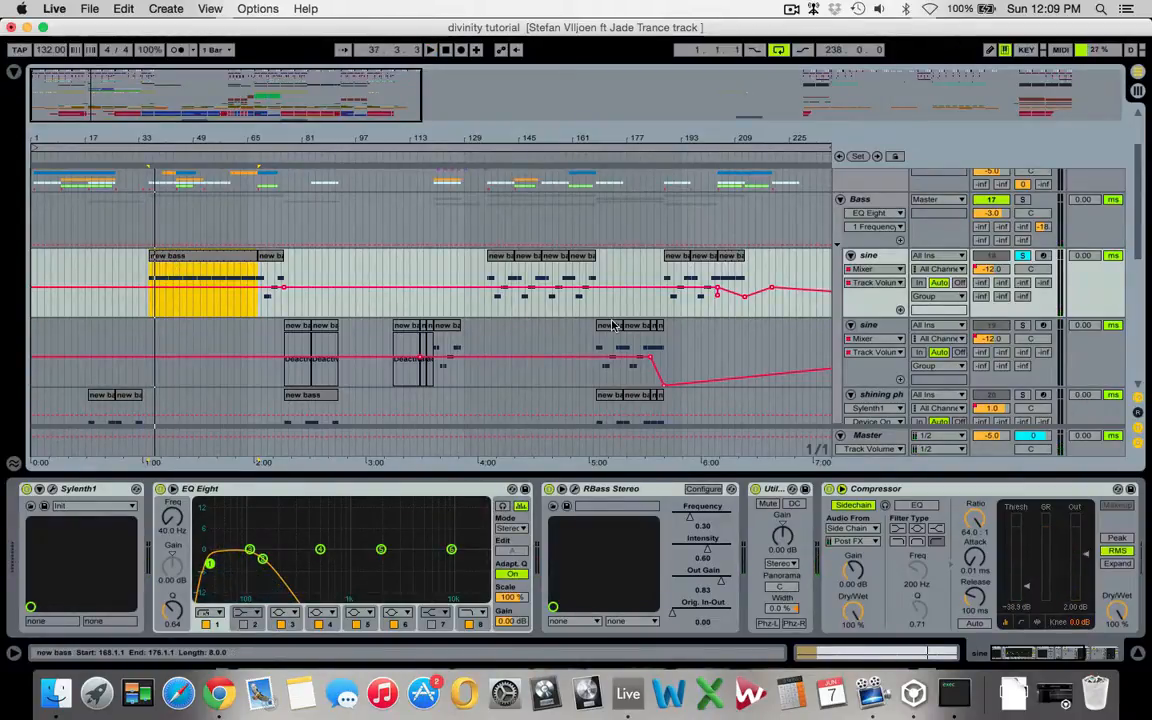
# Step: Solo sine track 19, play its new bass clip at bar 168, and release the solo
pyautogui.click(613, 325)
pyautogui.click(1022, 327)
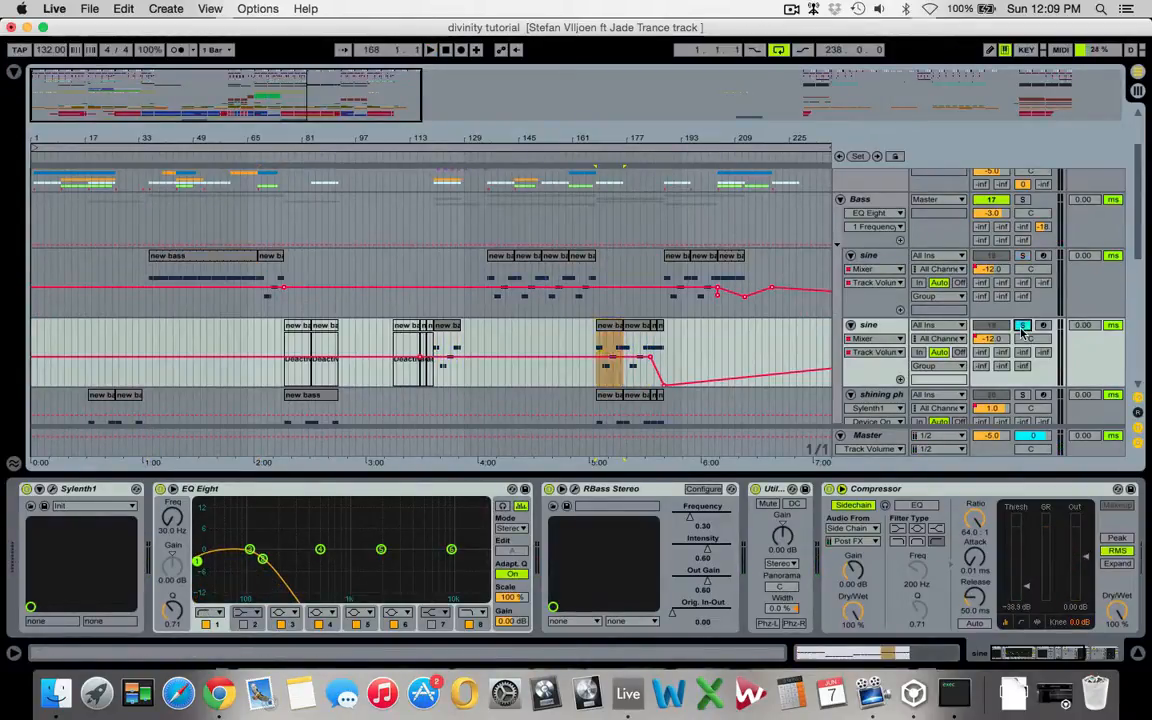
pyautogui.press('space')
pyautogui.press('space')
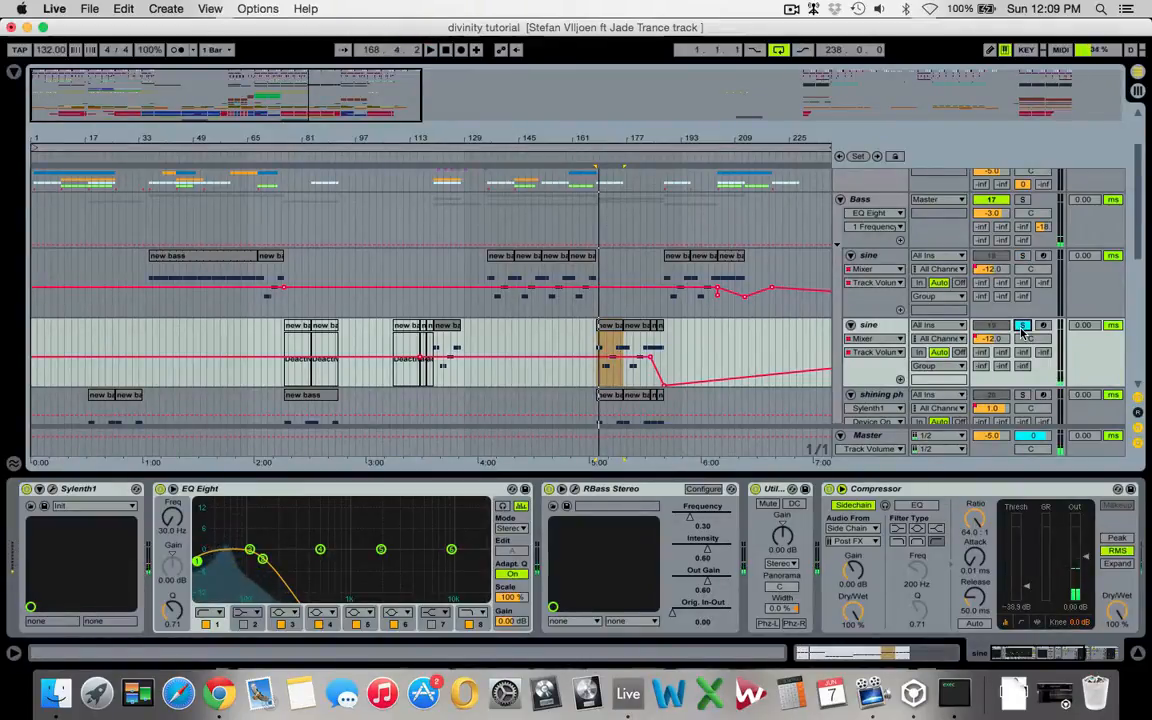
pyautogui.click(1022, 327)
# Step: Solo the shining phat and pad bass track 20, play its clip at bar 76, and release the solo
pyautogui.scroll(-2, 464, 325)
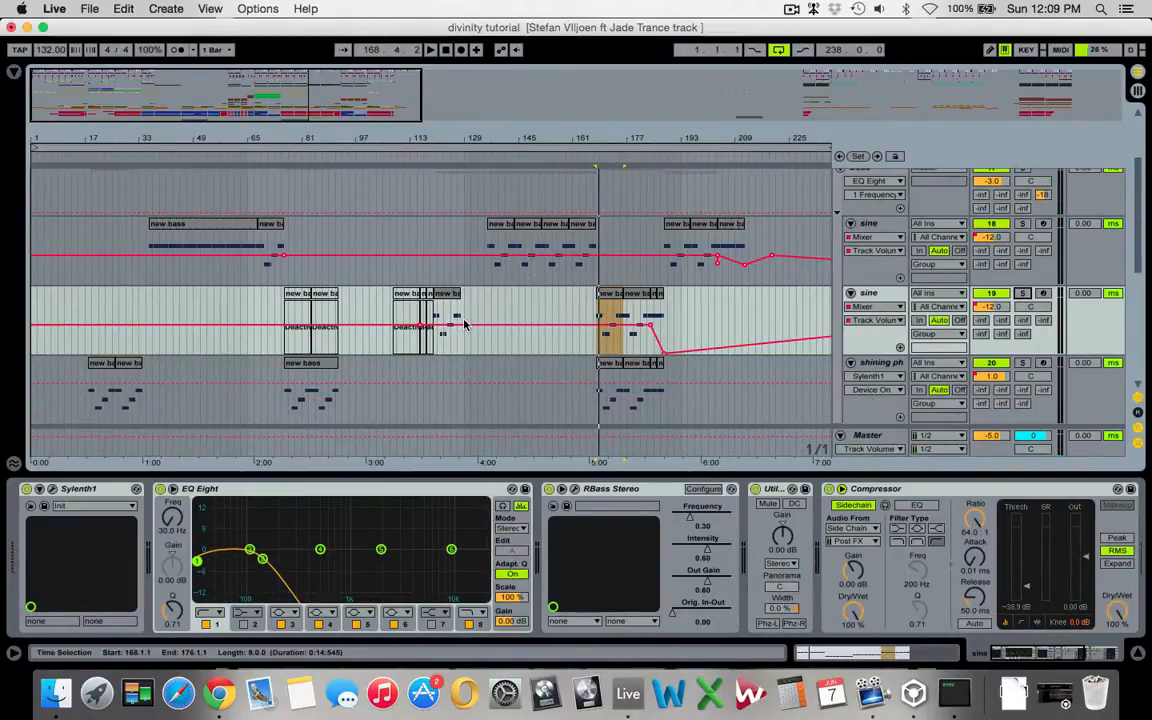
pyautogui.scroll(-1, 464, 325)
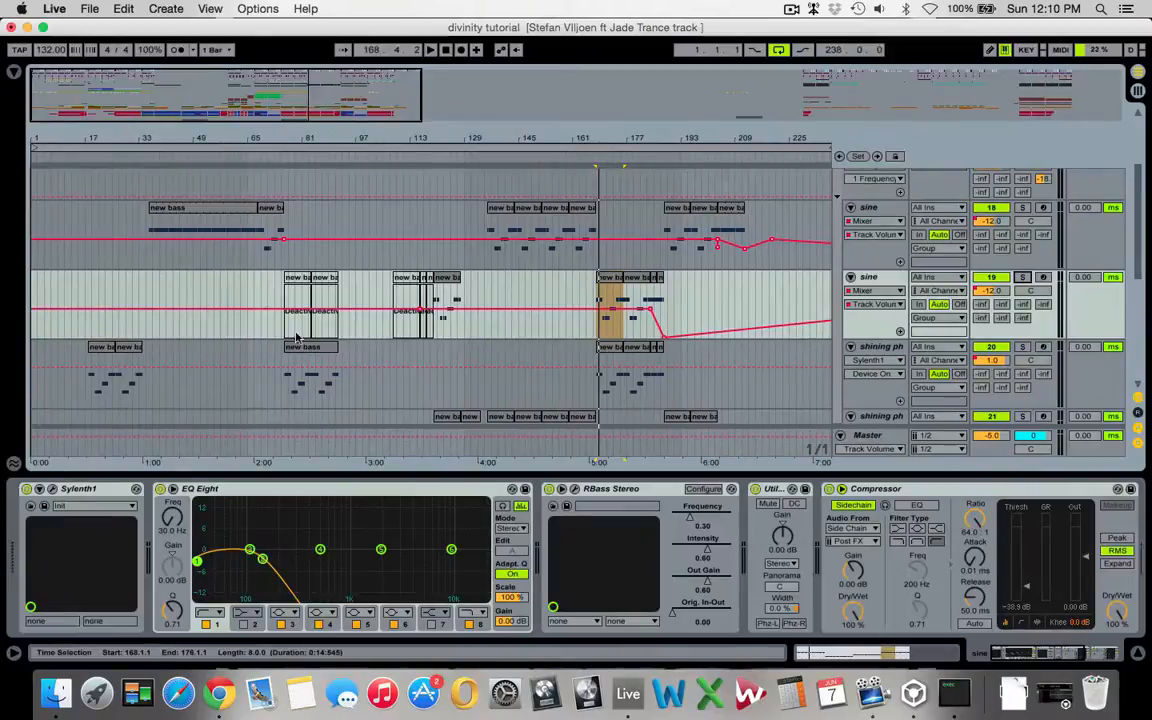
pyautogui.click(300, 360)
pyautogui.click(1023, 347)
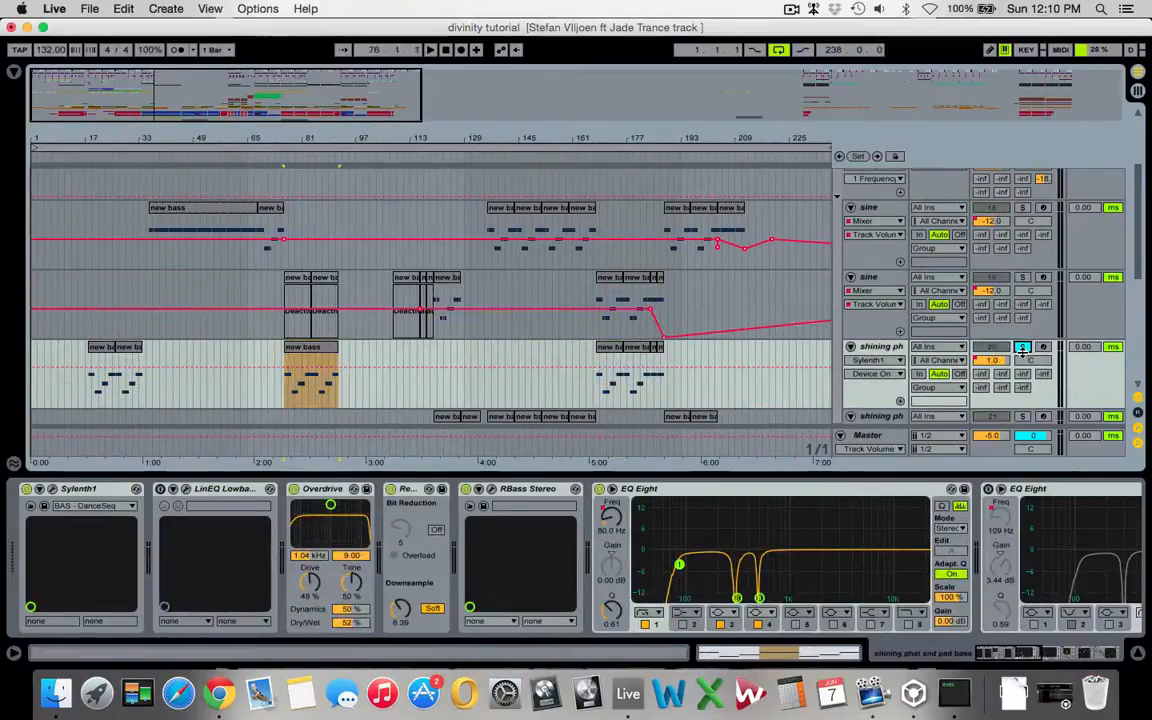
pyautogui.press('space')
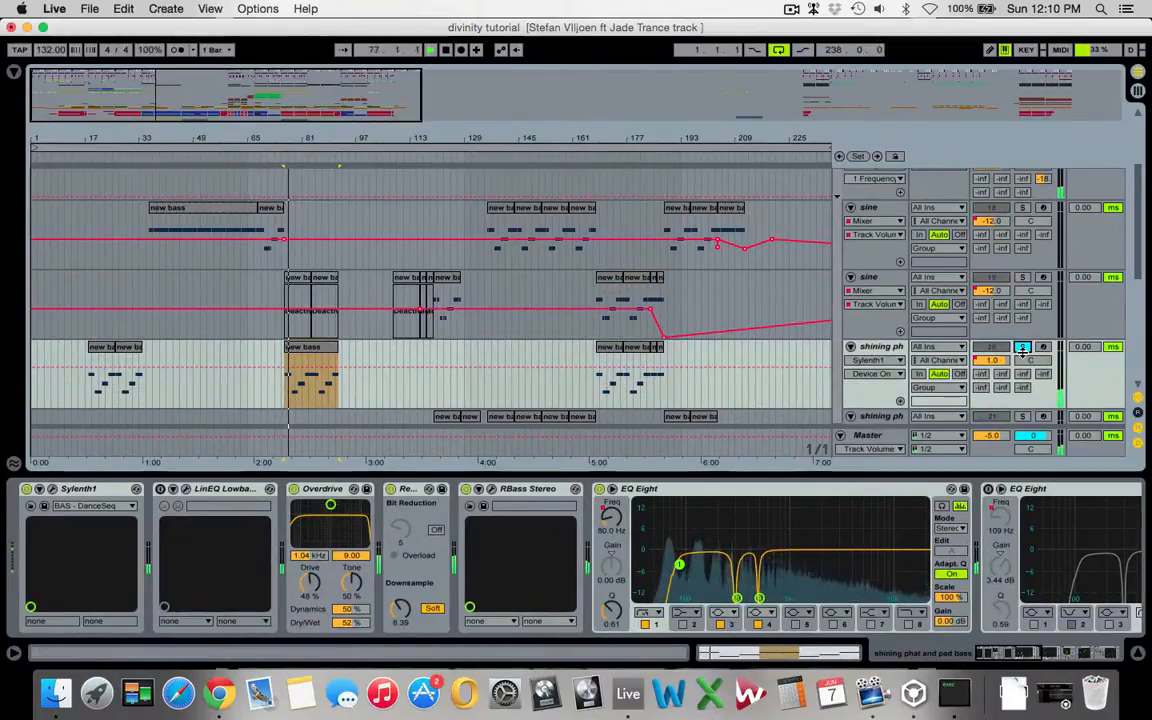
pyautogui.click(1023, 347)
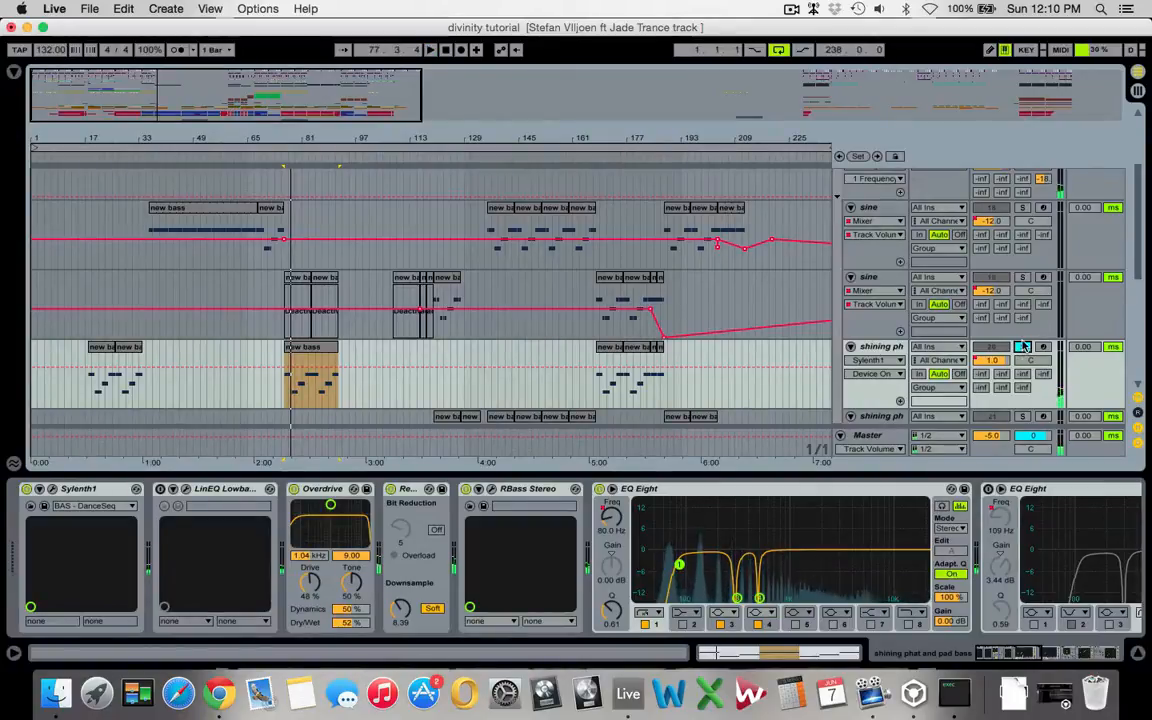
# Step: Solo the shining phat and pad bass track 21, play its clip at bar 120, and release the solo
pyautogui.scroll(-3, 872, 262)
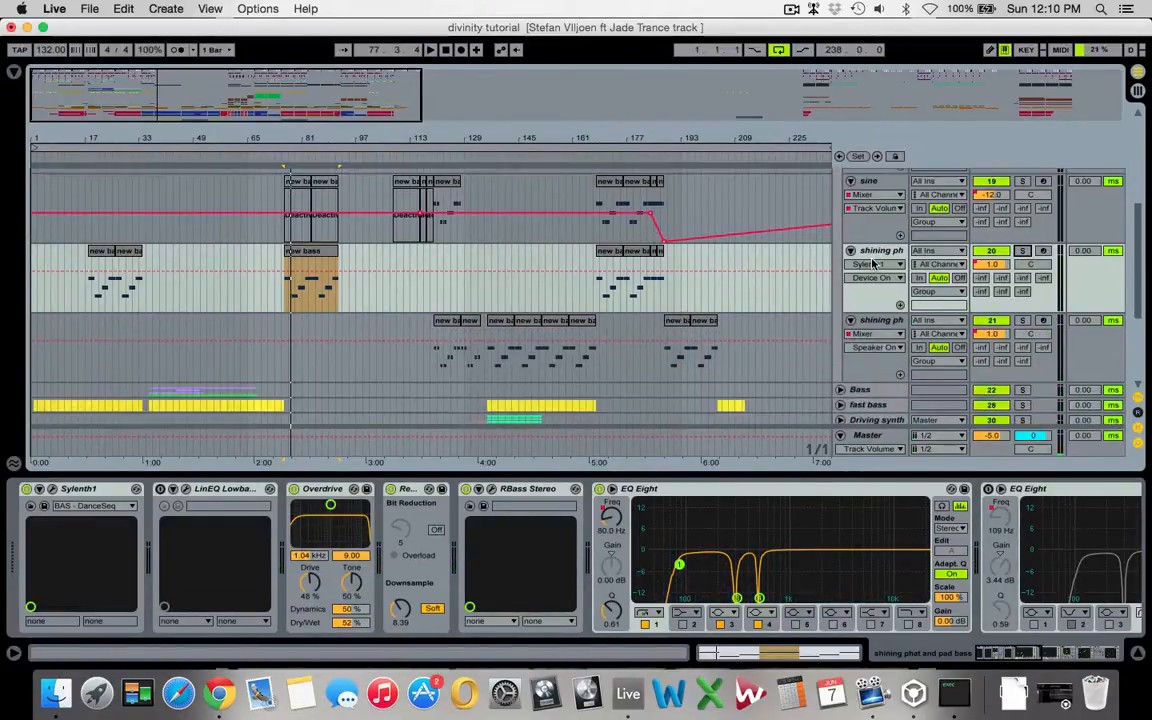
pyautogui.click(437, 322)
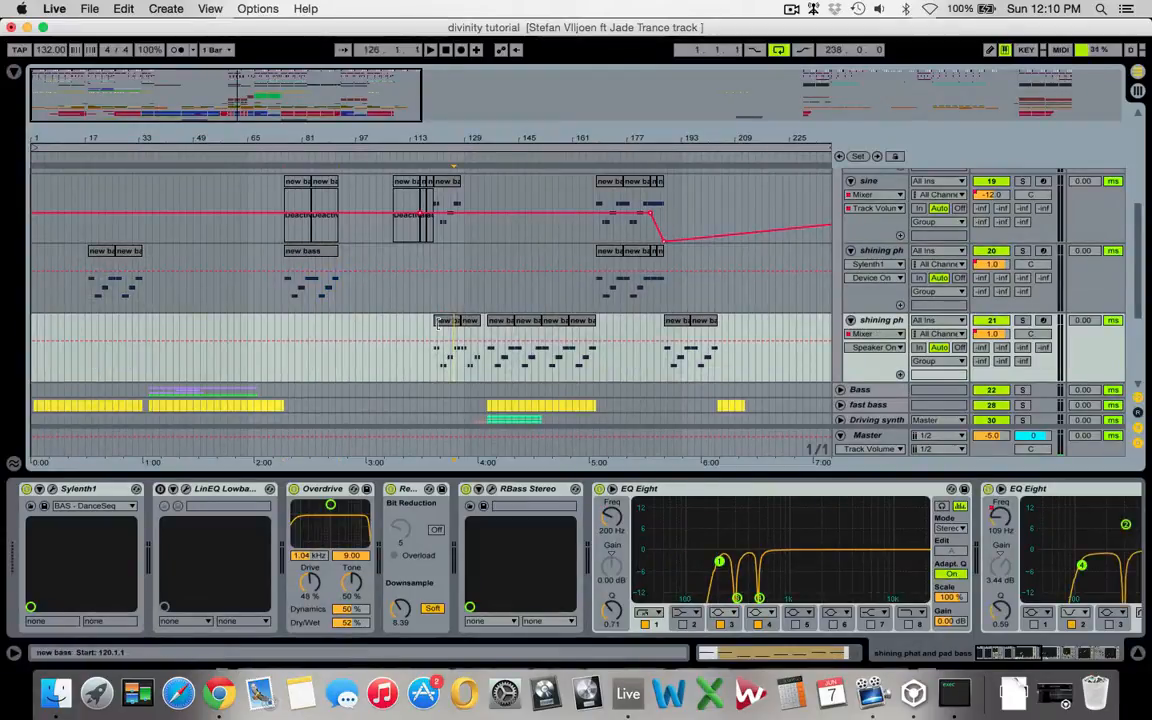
pyautogui.click(437, 322)
pyautogui.click(1021, 321)
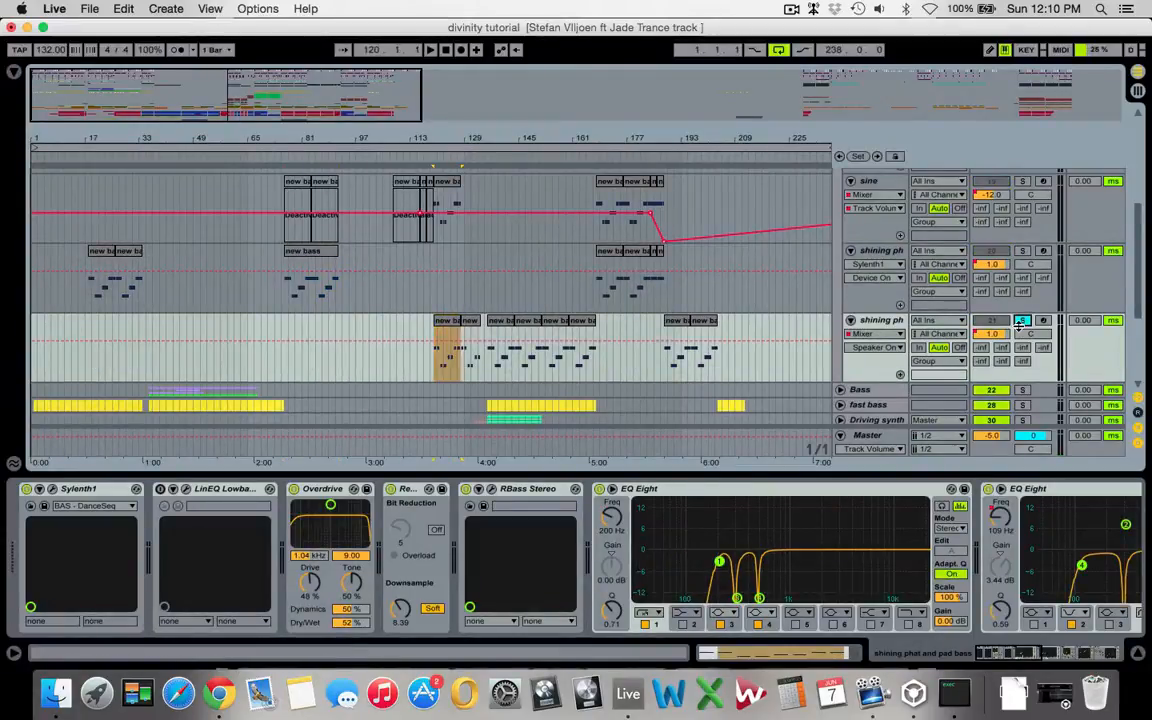
pyautogui.press('space')
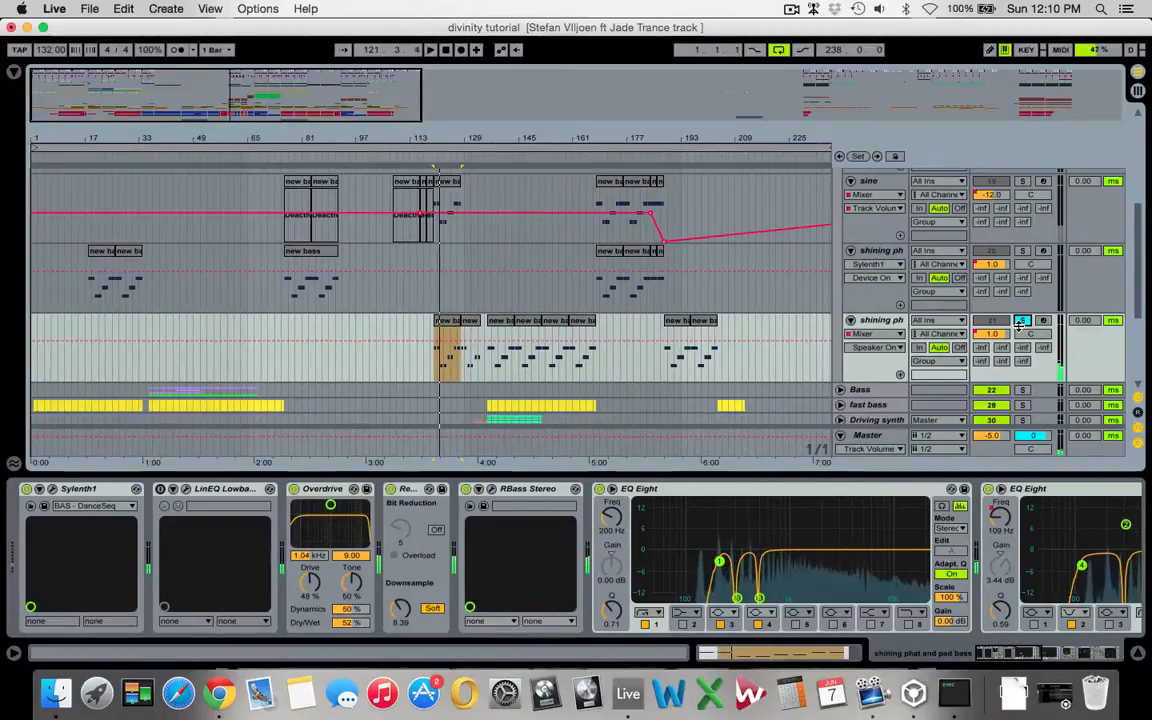
pyautogui.click(1021, 321)
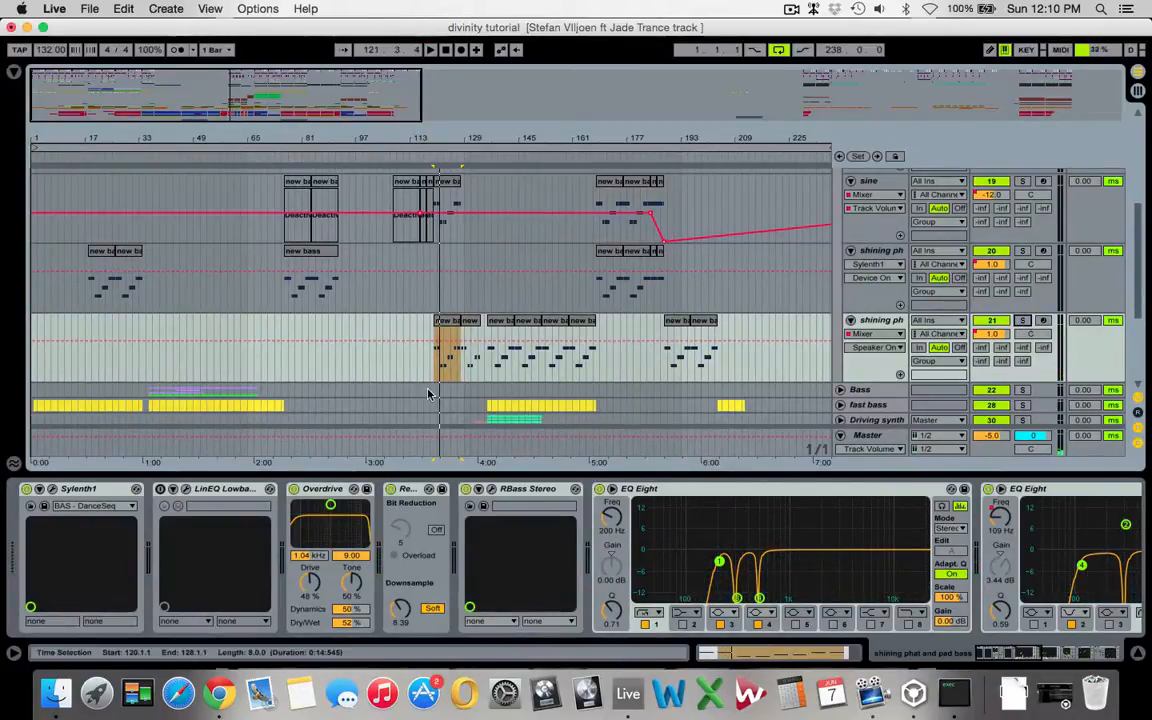
# Step: Show the Bass group's device chain and examine EQ Eight's band 4 cut, the Compressor and the sidechained Compressor
pyautogui.scroll(3, 428, 393)
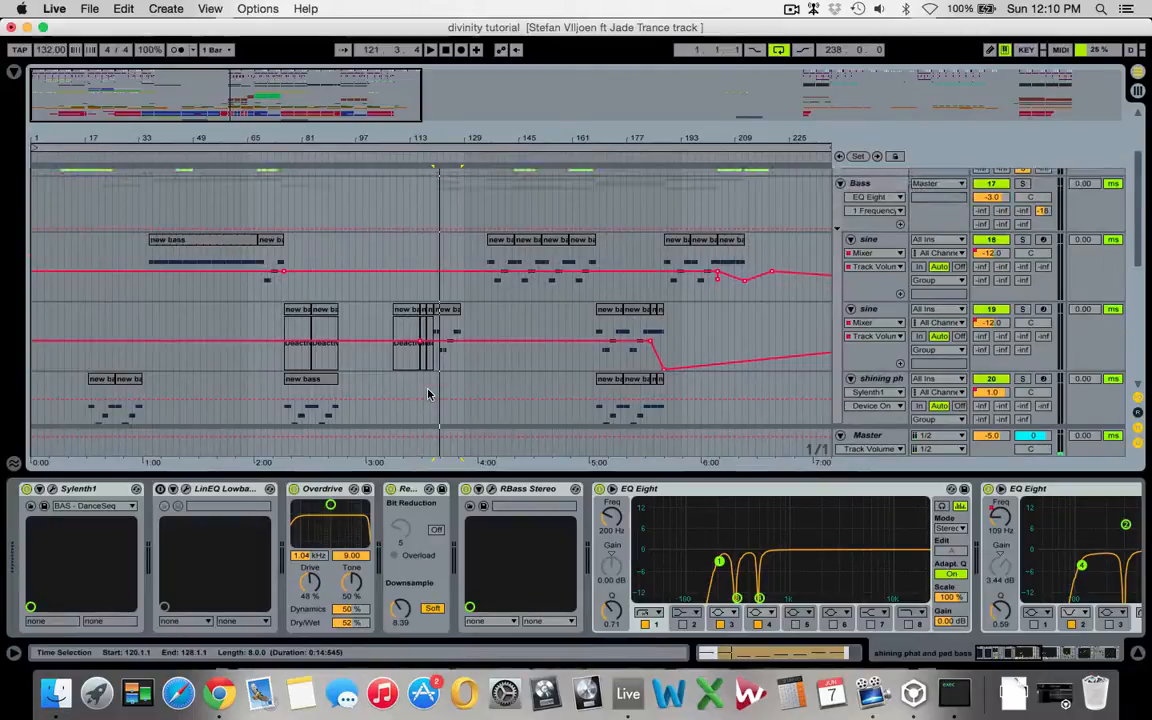
pyautogui.click(883, 184)
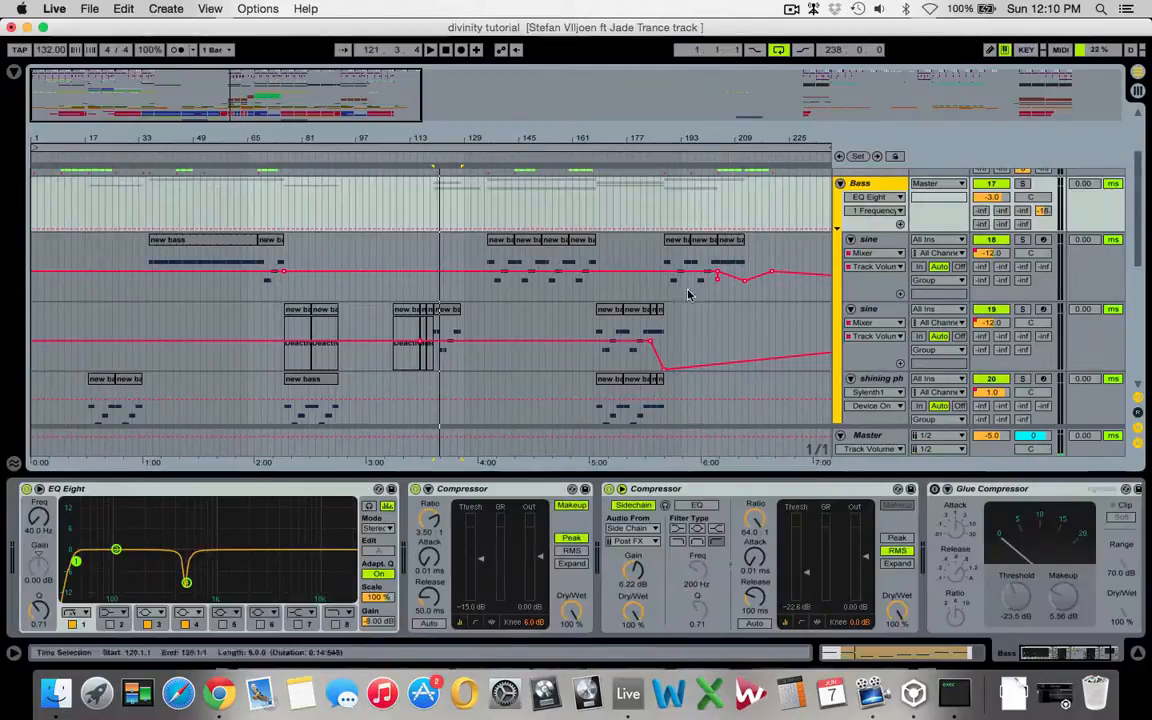
pyautogui.click(184, 581)
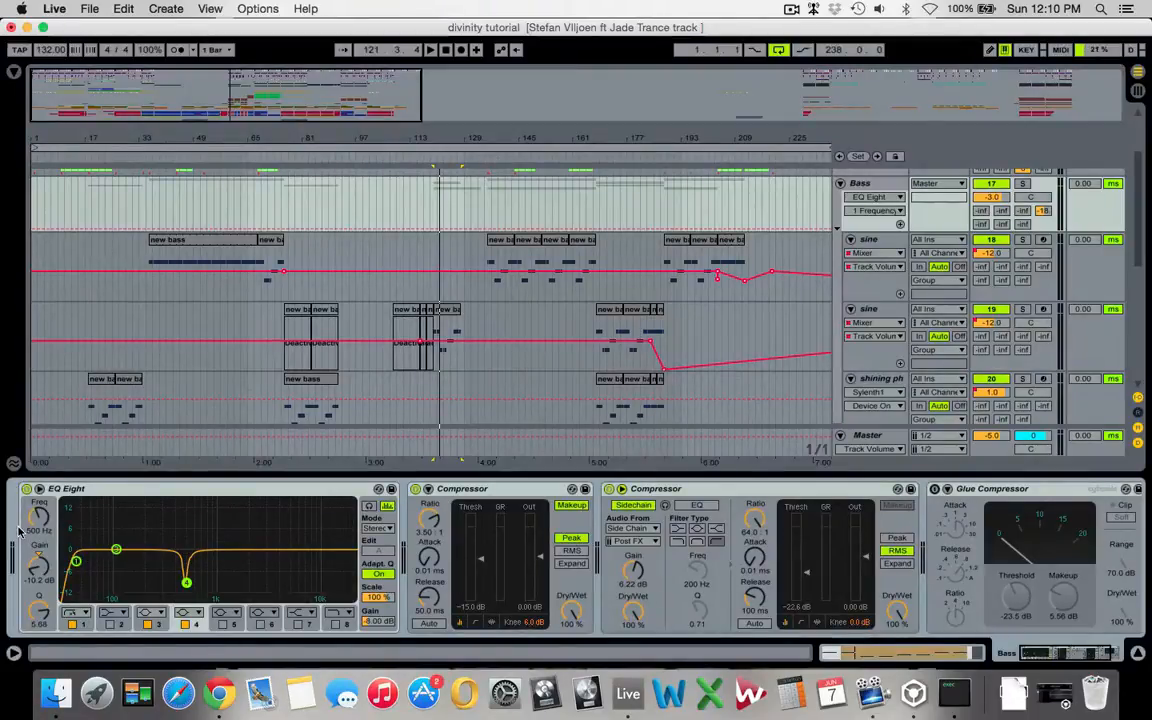
pyautogui.click(487, 490)
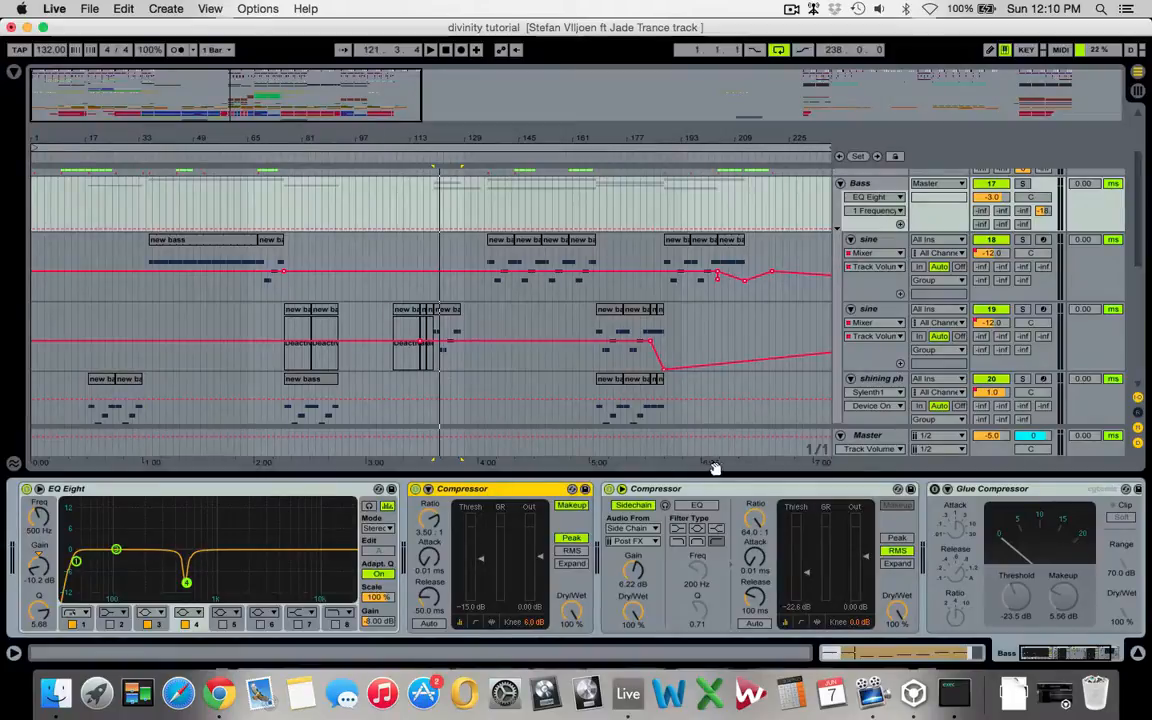
pyautogui.hscroll(2, 740, 489)
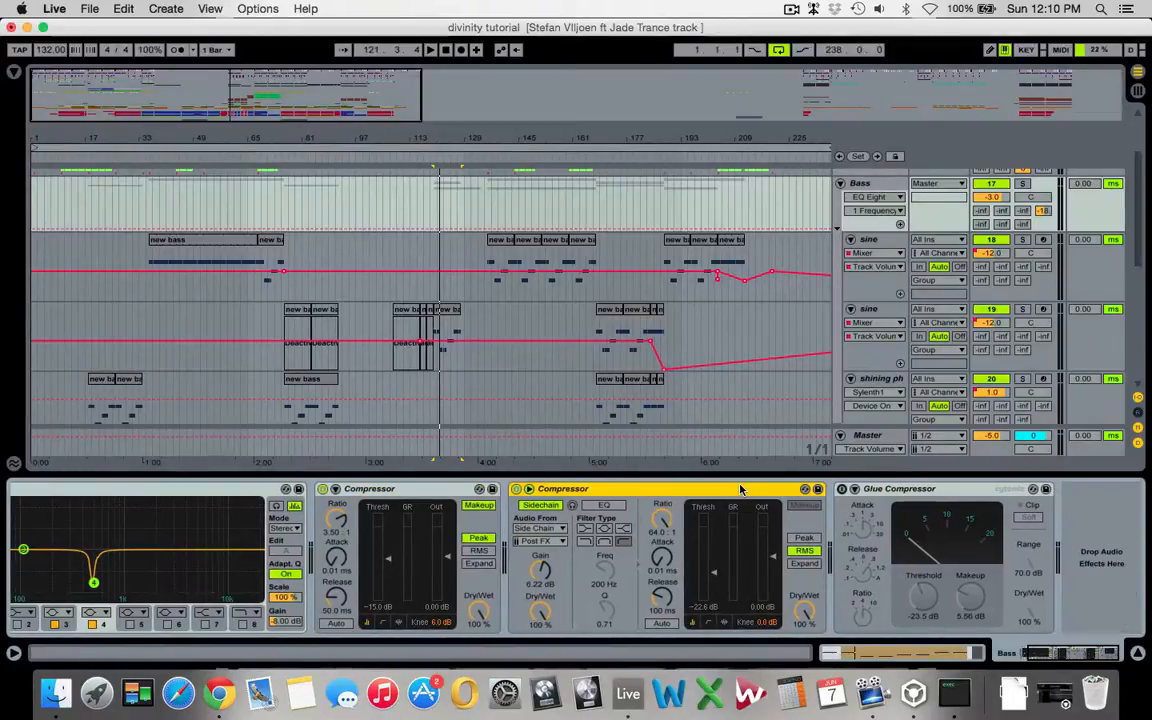
# Step: Inspect sine track 18's EQ Eight, RBass Stereo plug-in window and sidechain Compressors, and select its clip at bar 36
pyautogui.click(886, 250)
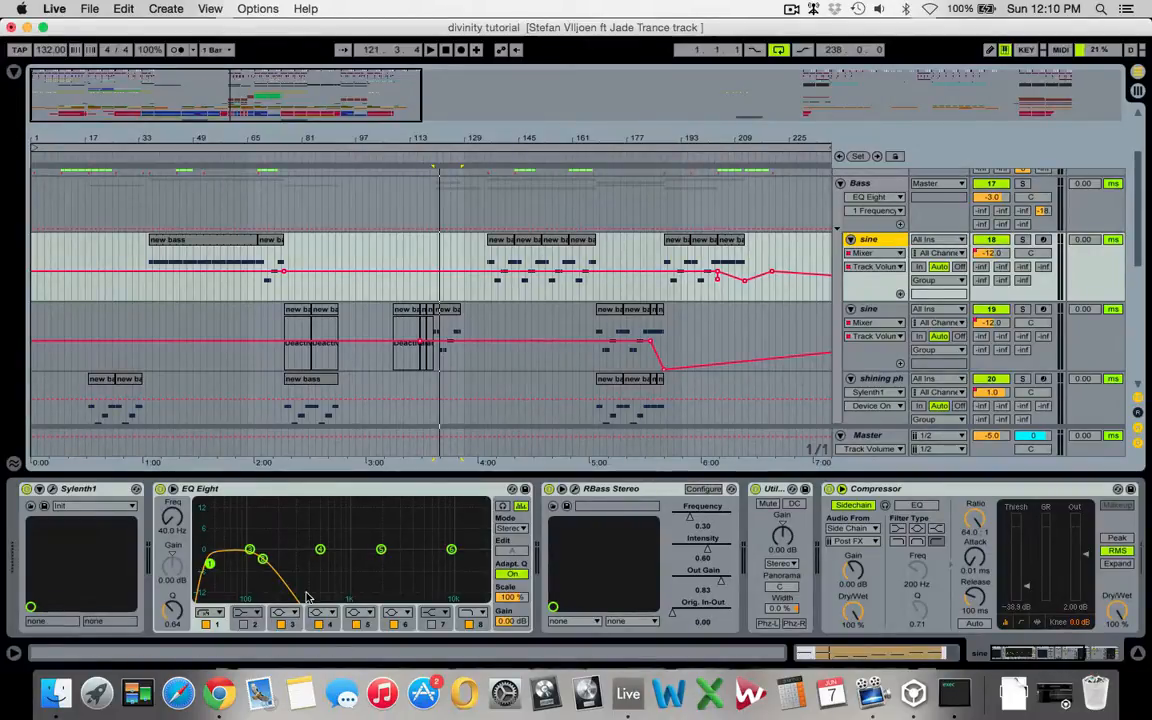
pyautogui.click(575, 490)
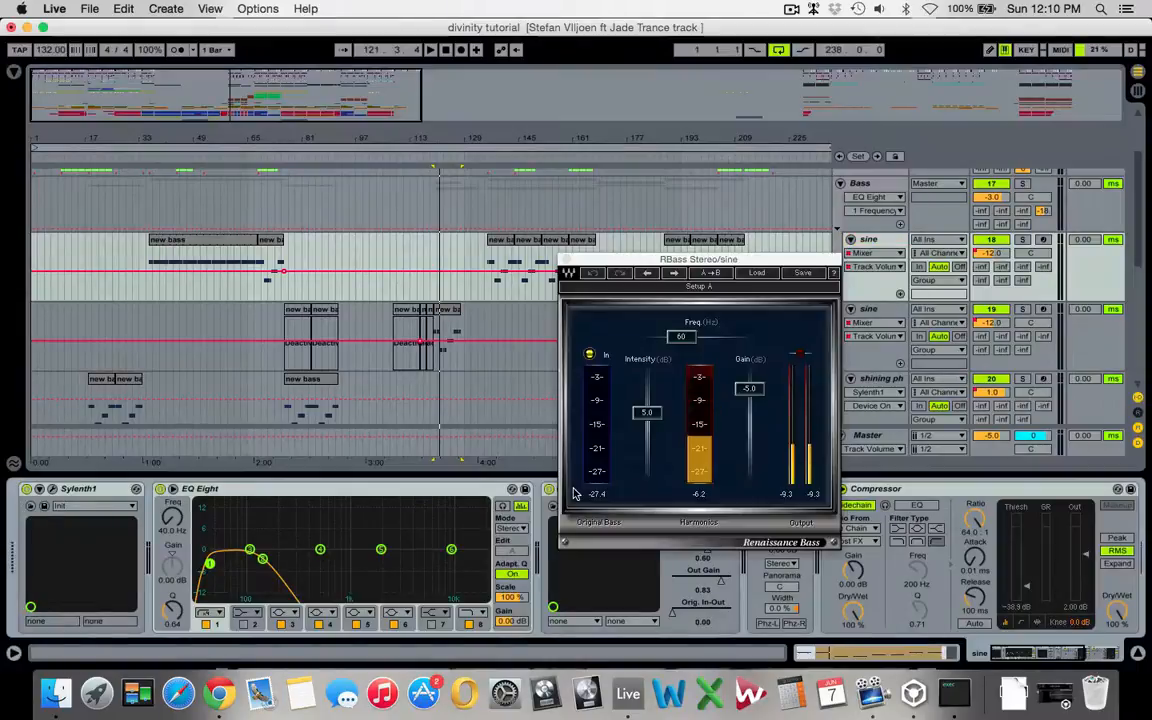
pyautogui.click(566, 261)
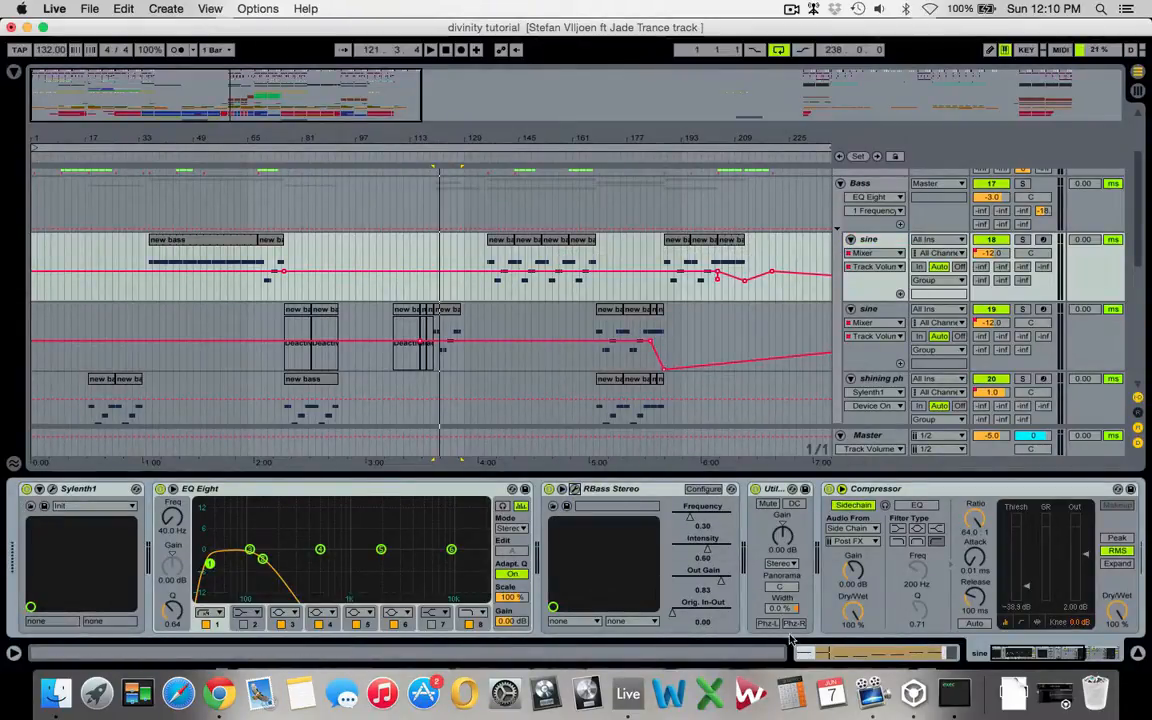
pyautogui.hscroll(10, 975, 575)
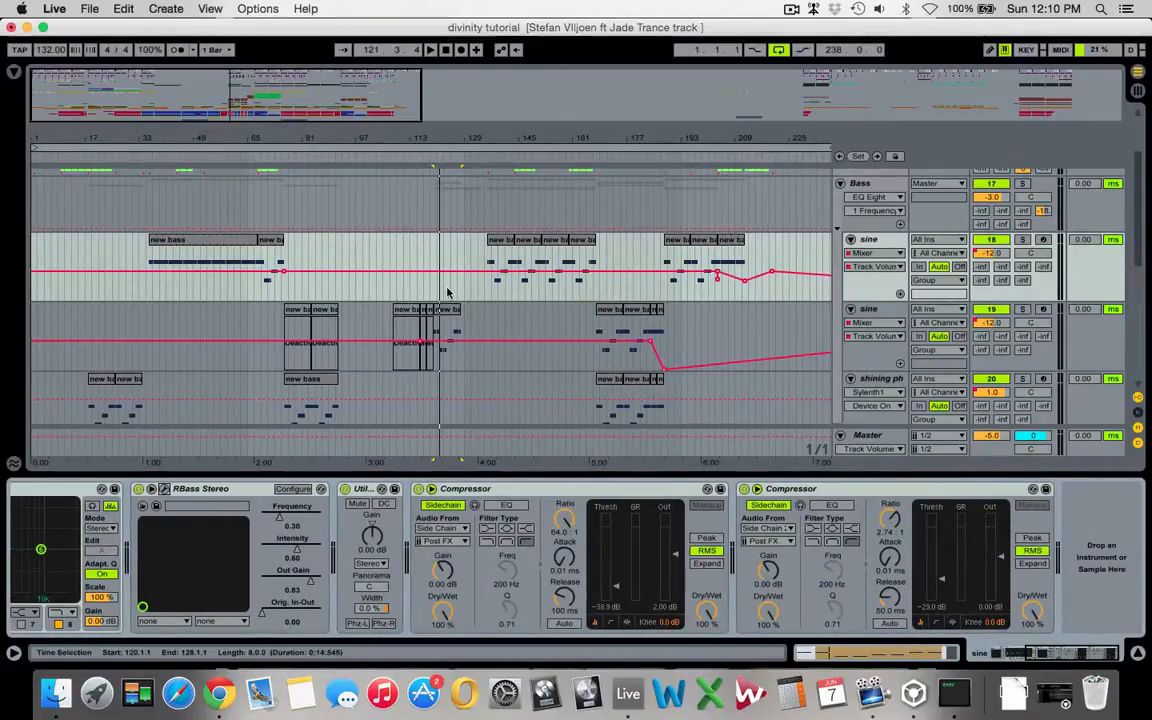
pyautogui.click(198, 243)
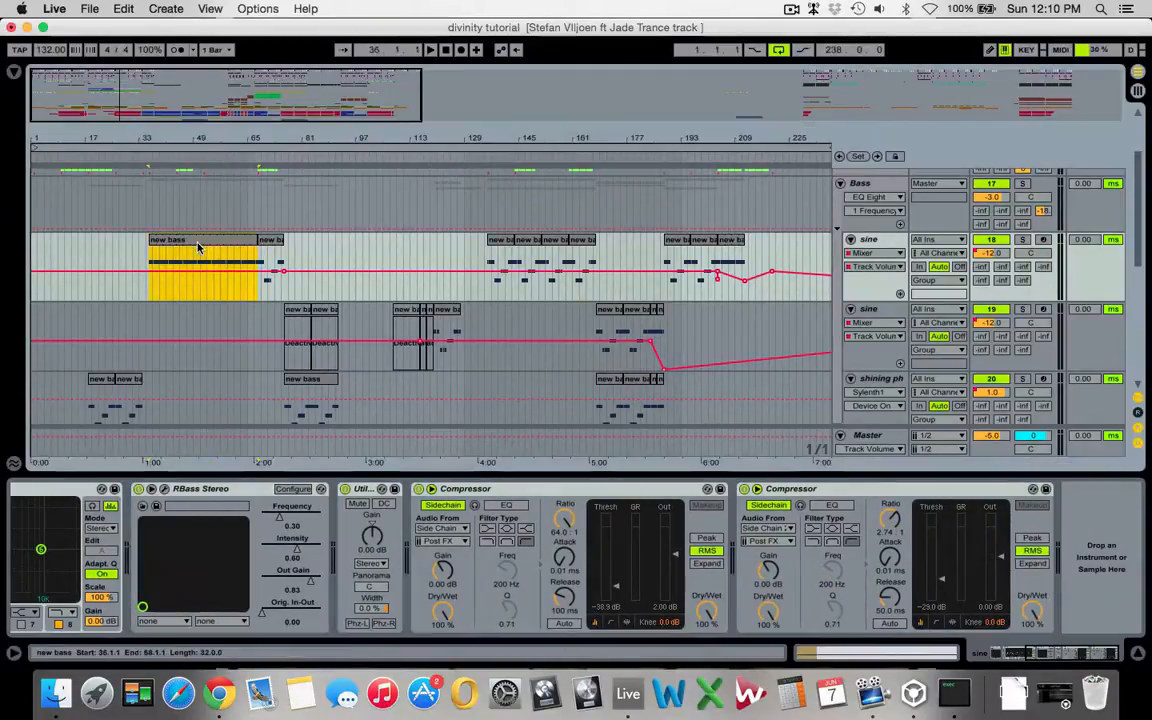
# Step: Show sine track 19's device chain and select its new bass clip at bar 168
pyautogui.click(866, 309)
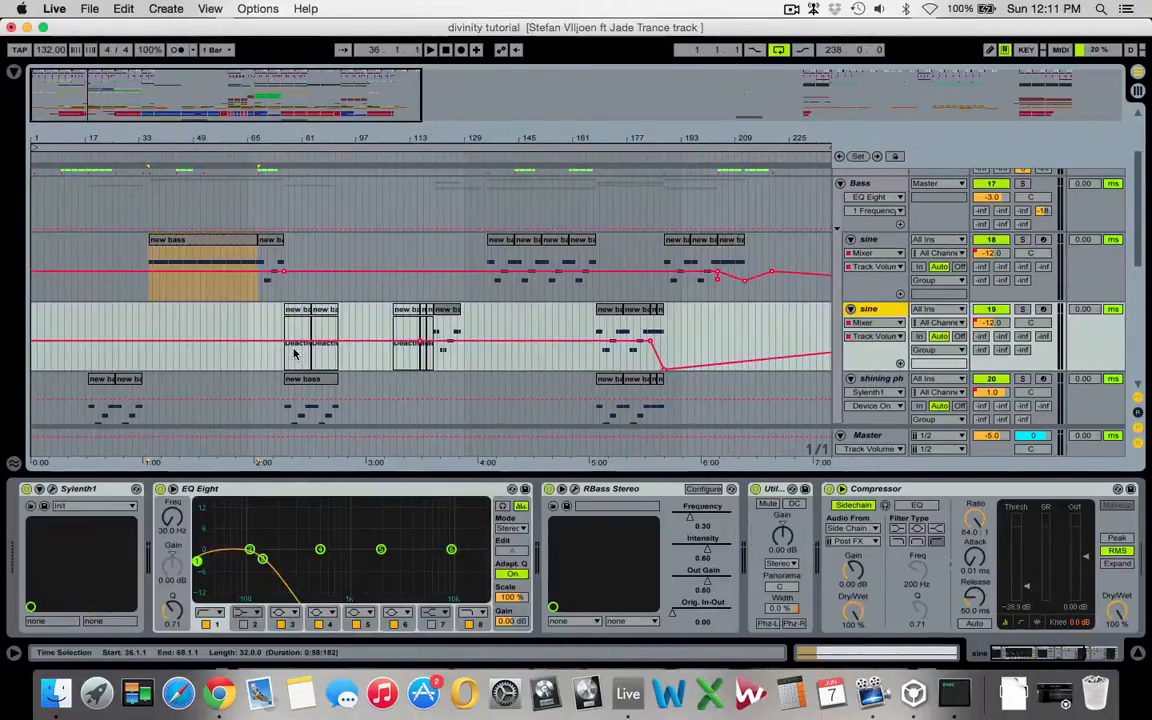
pyautogui.scroll(-3, 294, 352)
pyautogui.click(612, 267)
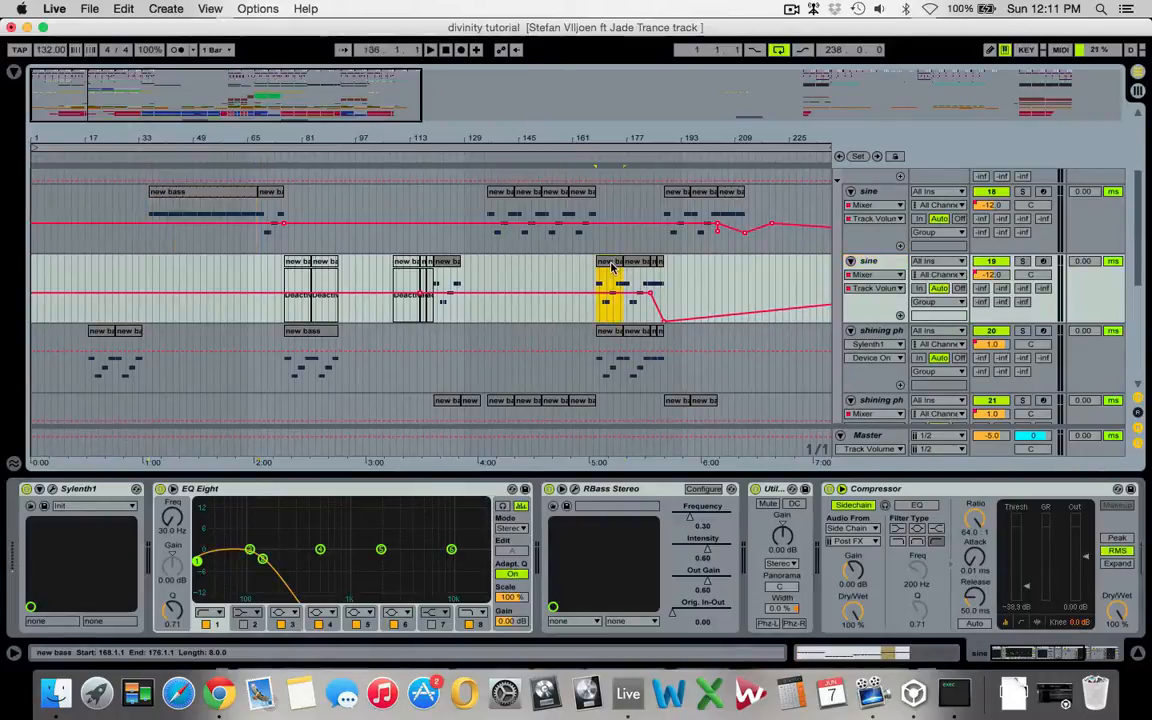
# Step: Solo the shining phat and pad bass track 20 and play its new bass clip at bar 176
pyautogui.click(873, 336)
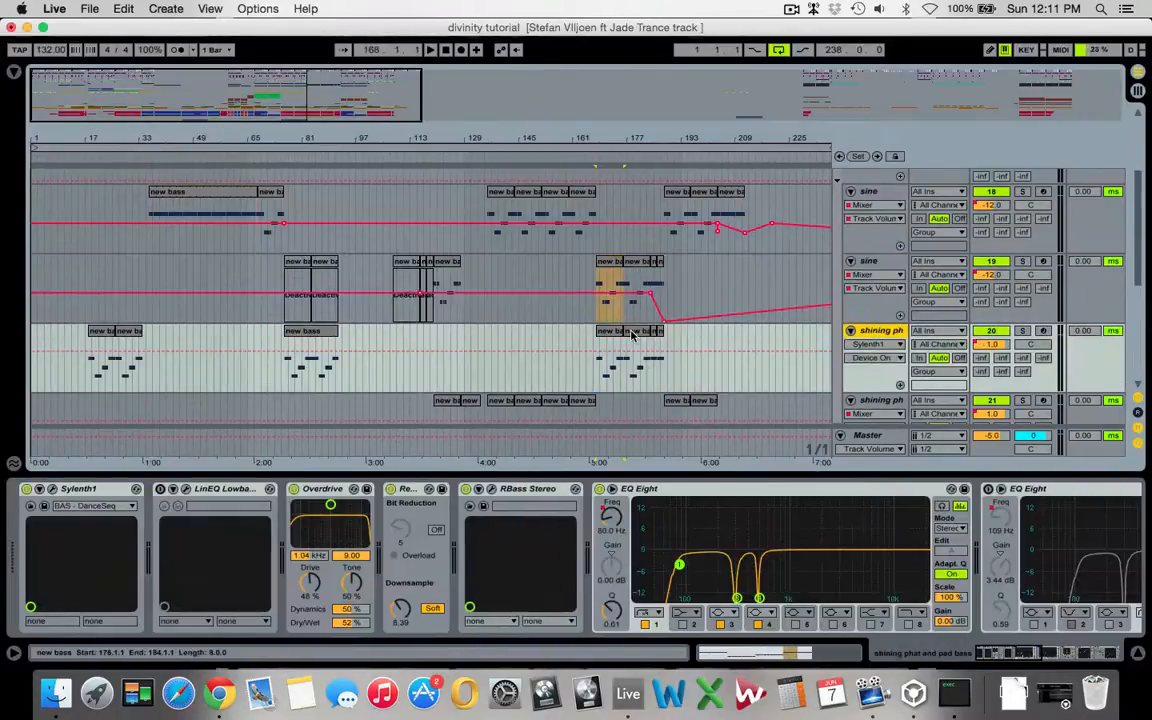
pyautogui.click(636, 365)
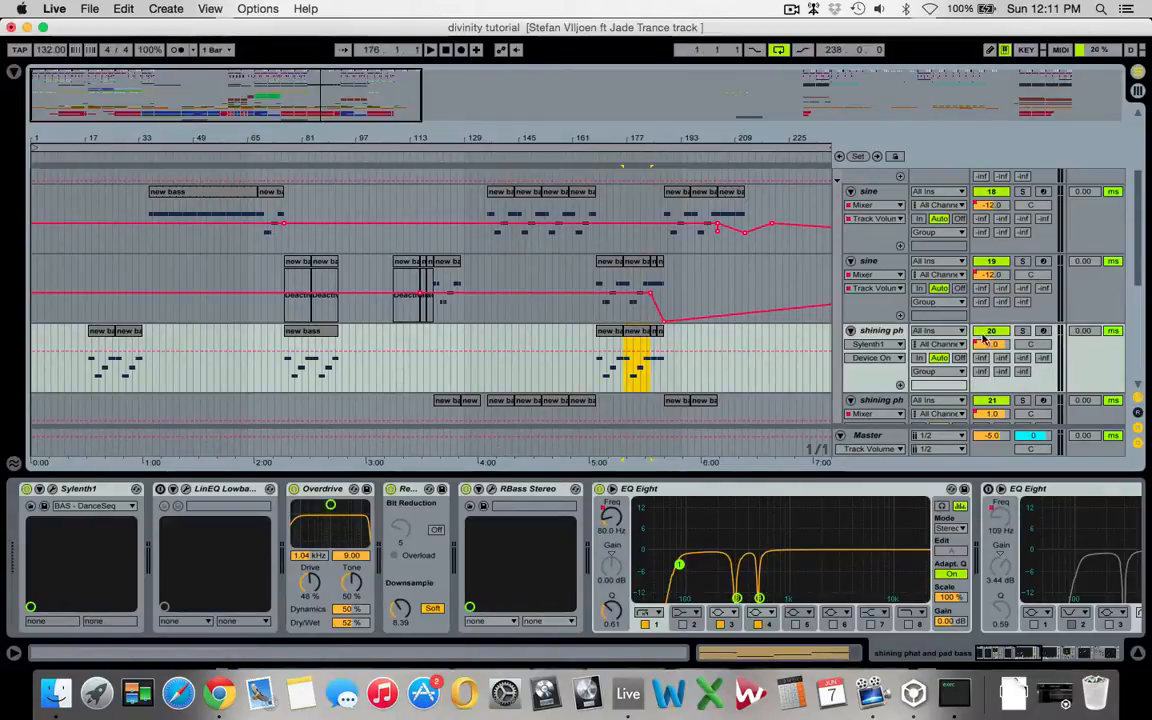
pyautogui.click(1023, 331)
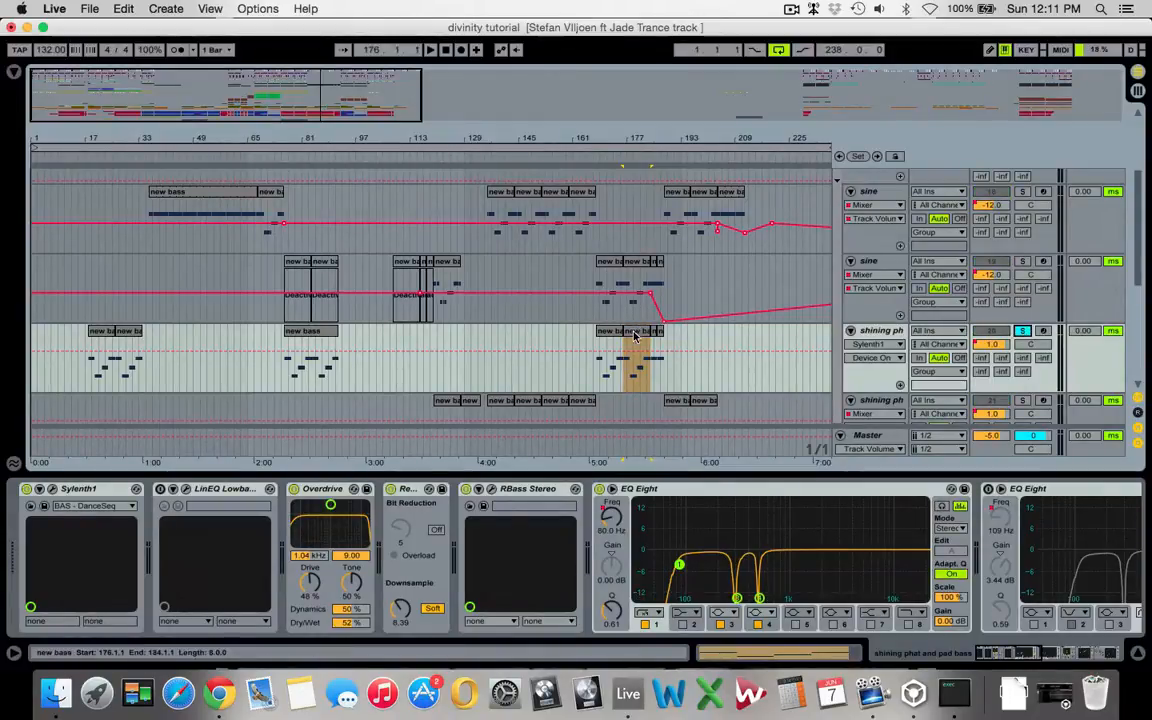
pyautogui.click(634, 330)
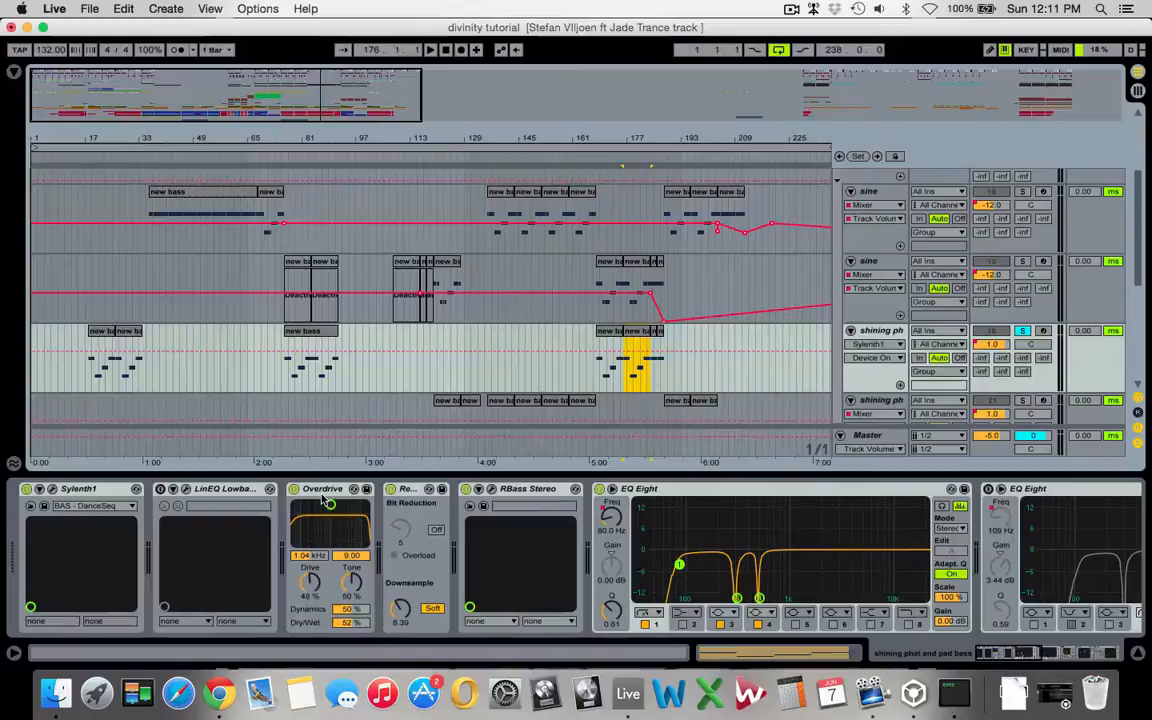
pyautogui.click(406, 490)
pyautogui.press('space')
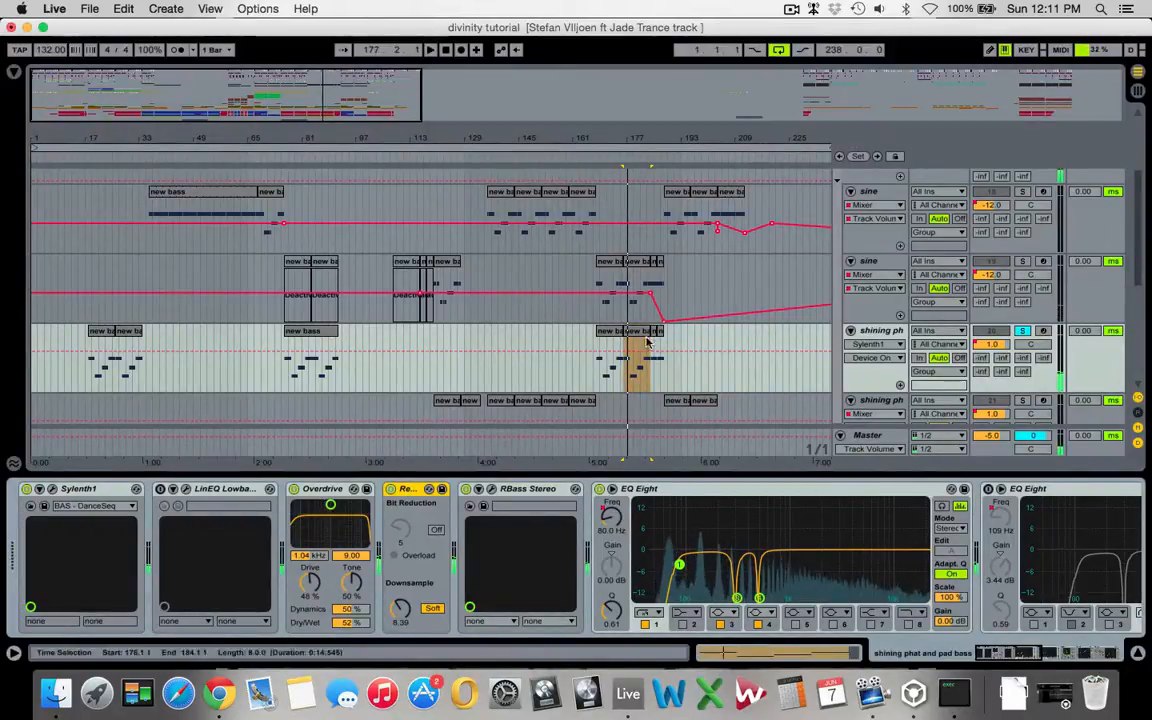
pyautogui.press('space')
# Step: Collapse Bass group 17 and unfold the fast bass group
pyautogui.scroll(5, 600, 368)
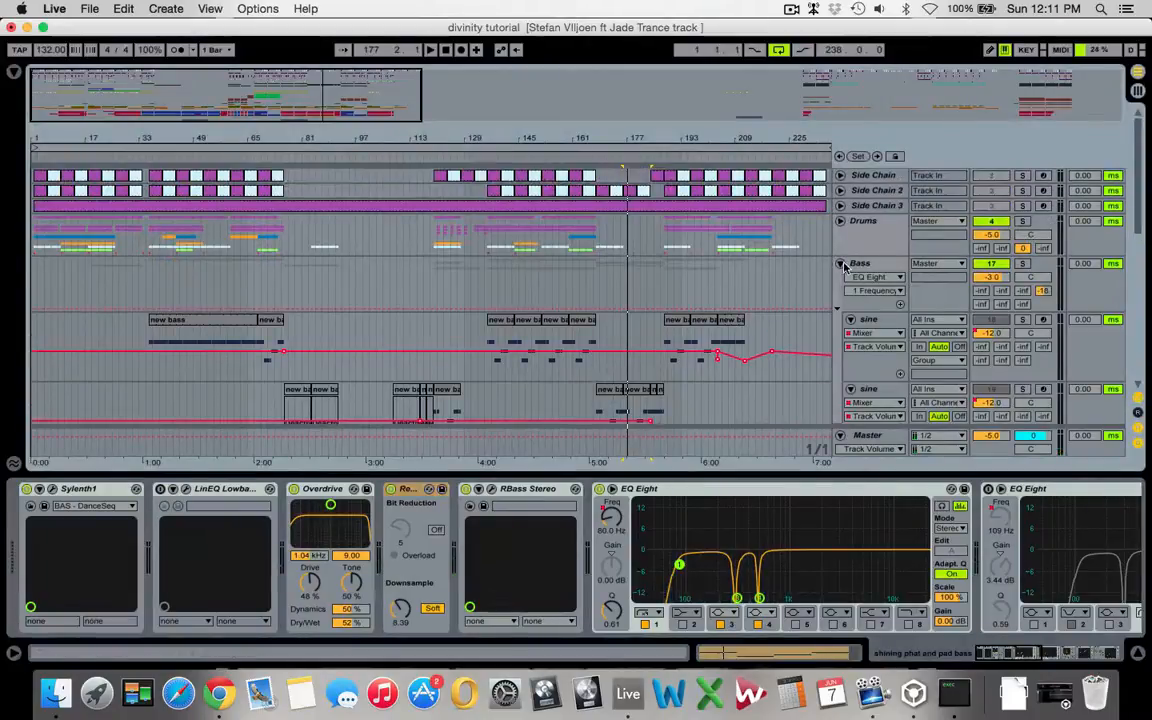
pyautogui.click(840, 263)
pyautogui.click(848, 296)
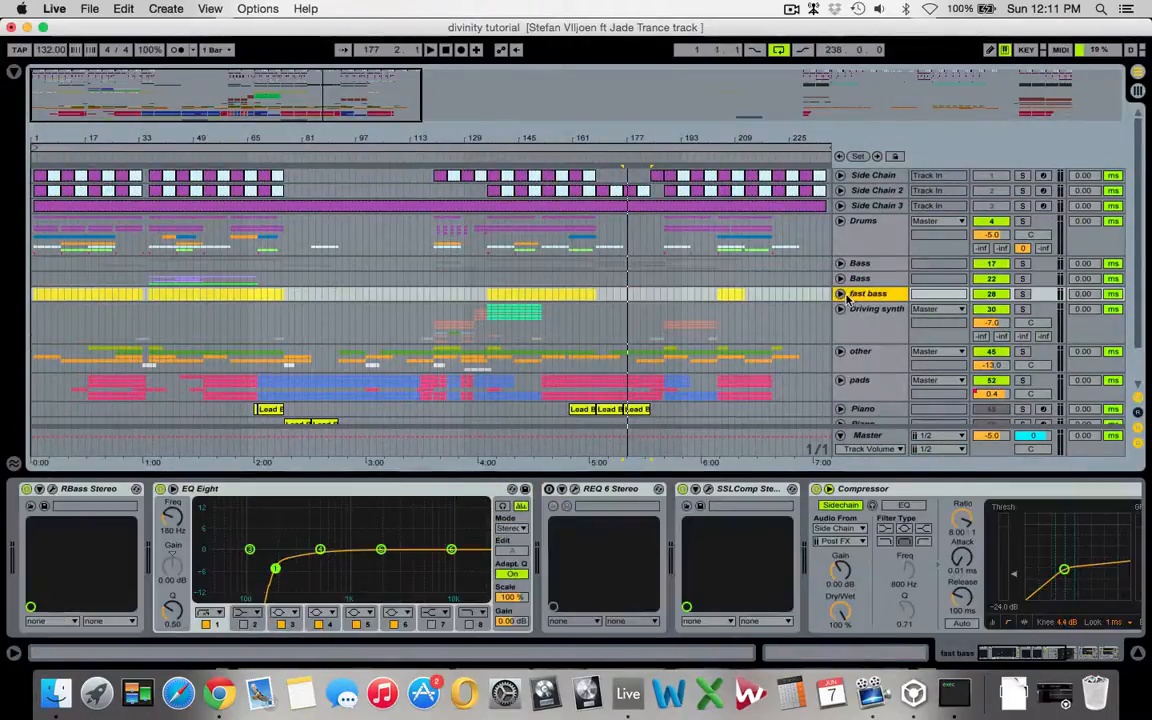
pyautogui.click(840, 293)
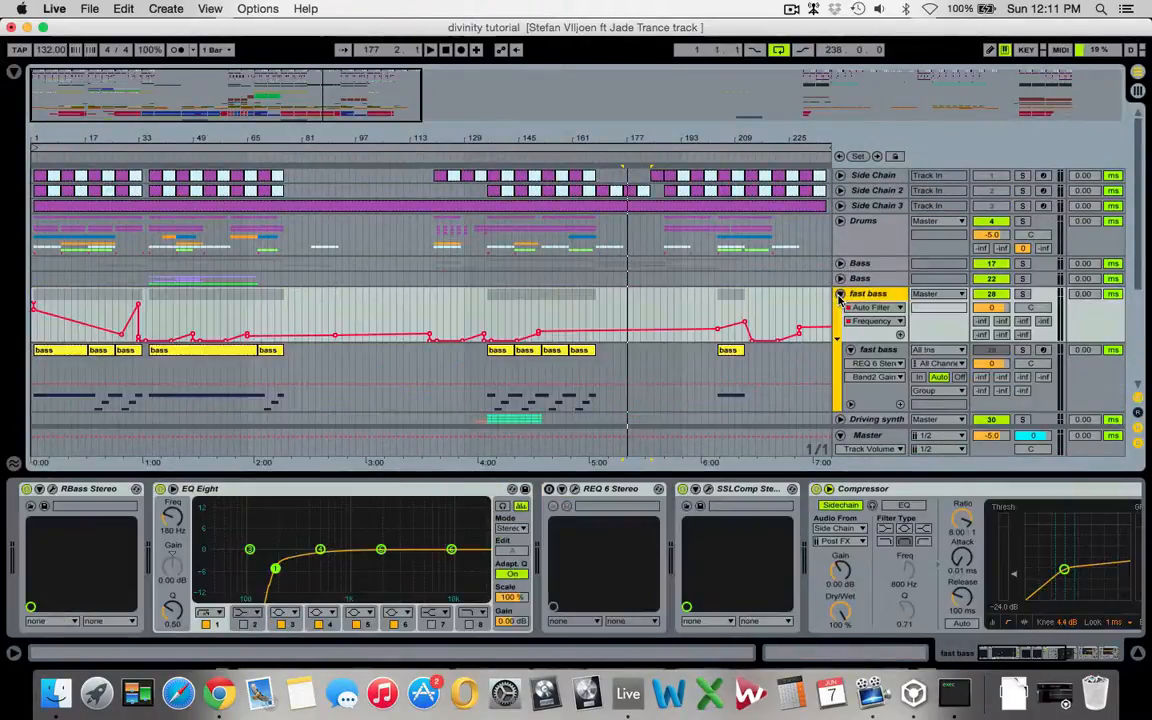
# Step: Solo the fast bass group and play the fast bass track's clip at bar 136
pyautogui.click(502, 351)
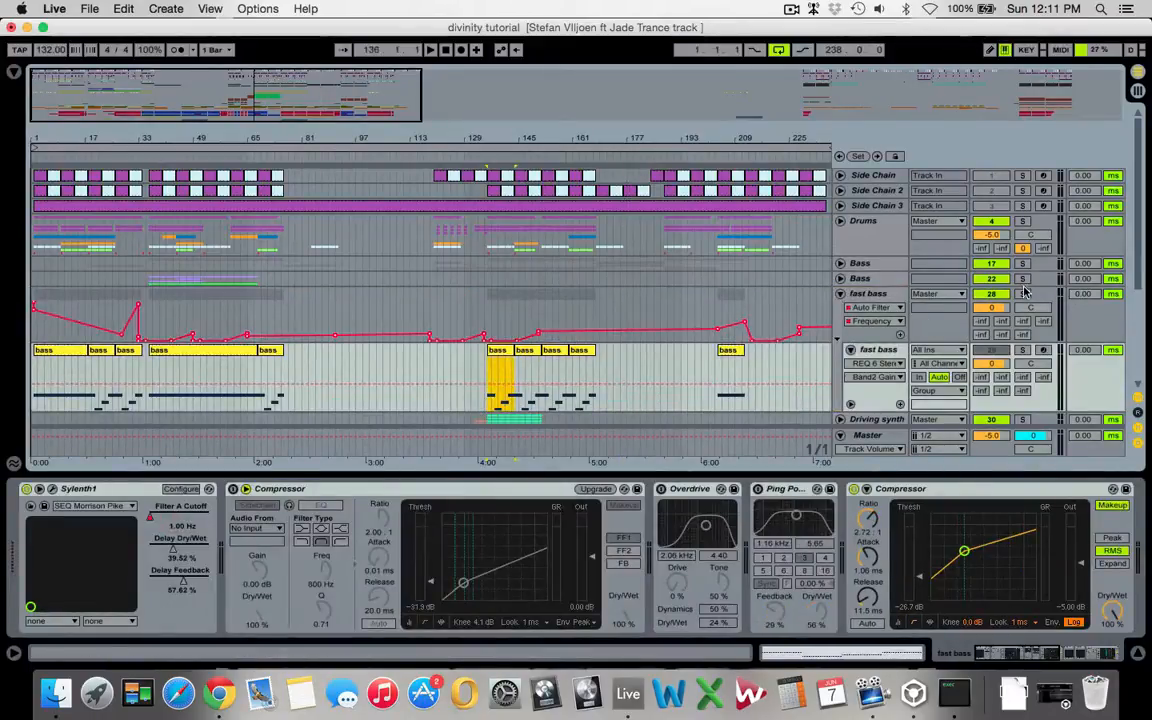
pyautogui.click(1023, 293)
pyautogui.press('space')
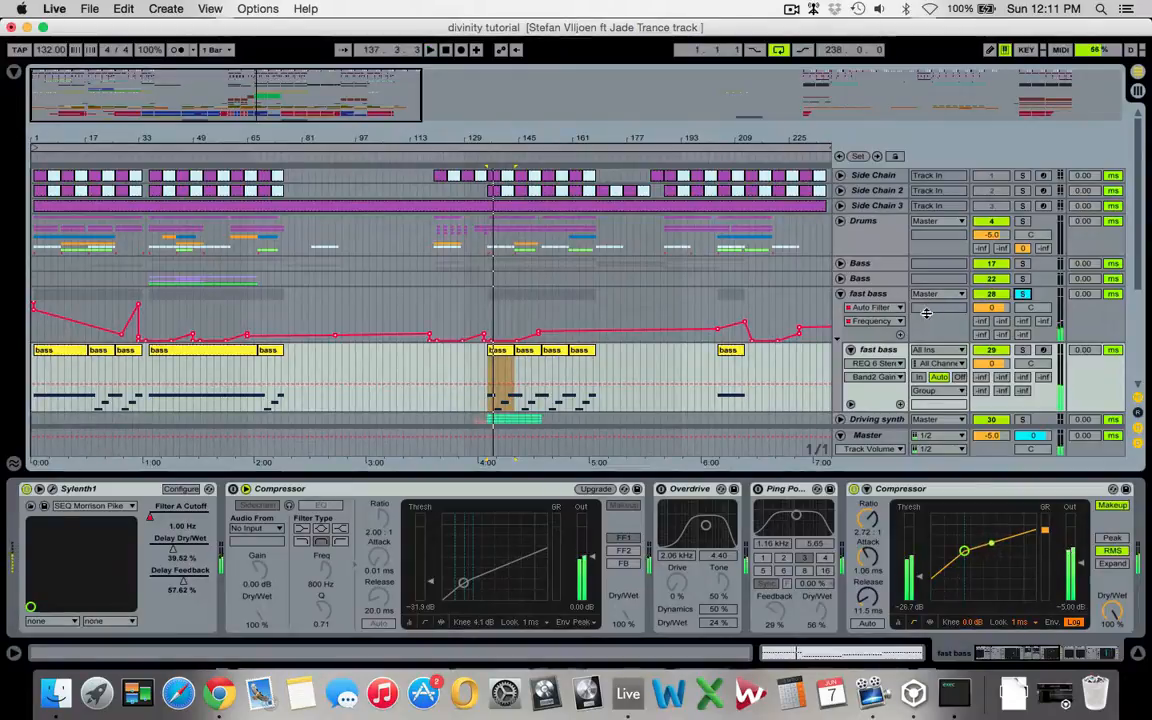
# Step: Inspect the Sylenth1 synth window on fast bass track 29, then close it
pyautogui.click(878, 349)
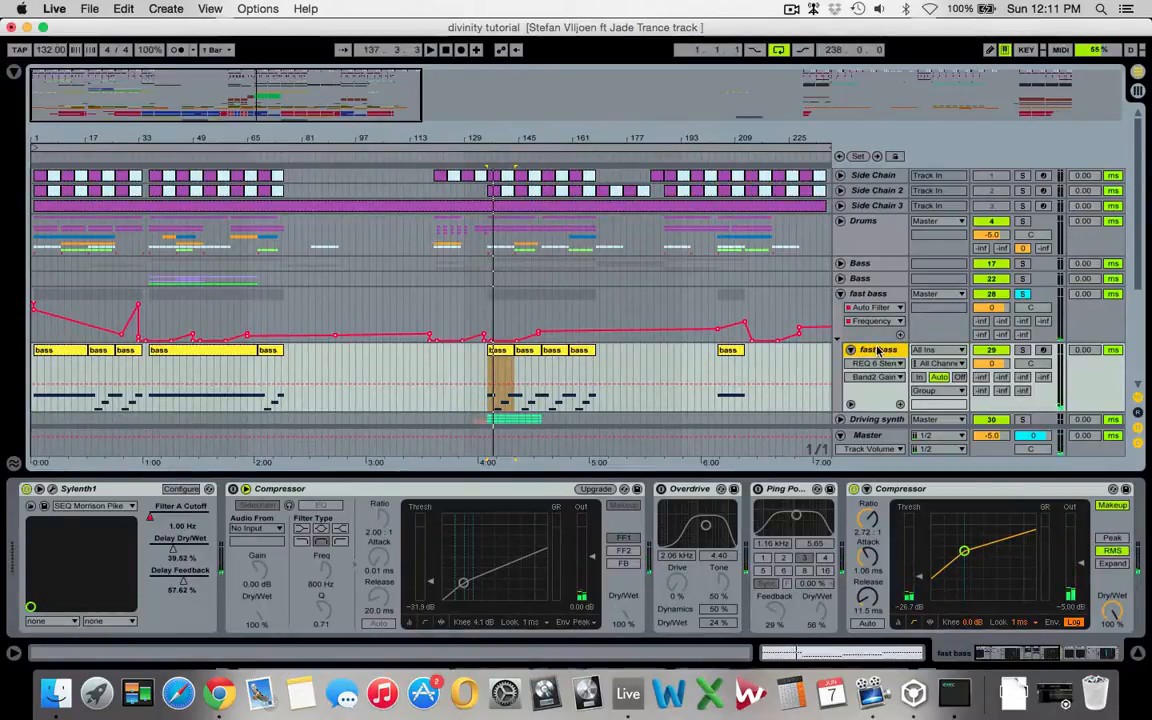
pyautogui.click(84, 493)
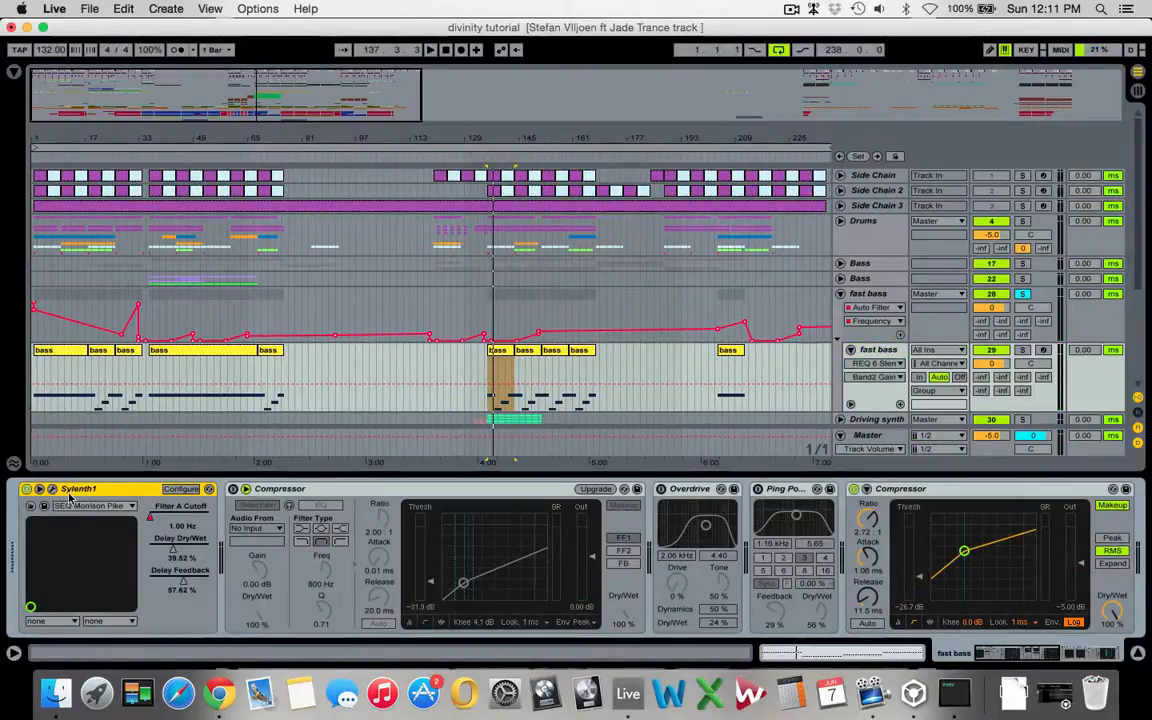
pyautogui.click(50, 489)
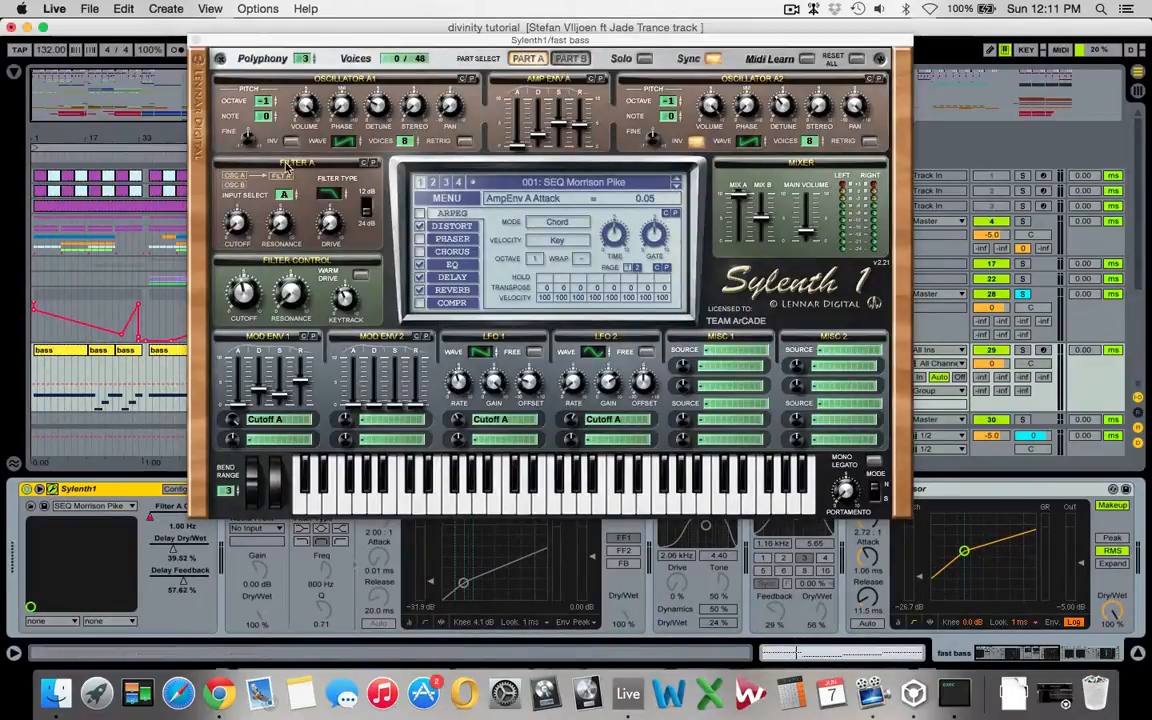
pyautogui.click(195, 42)
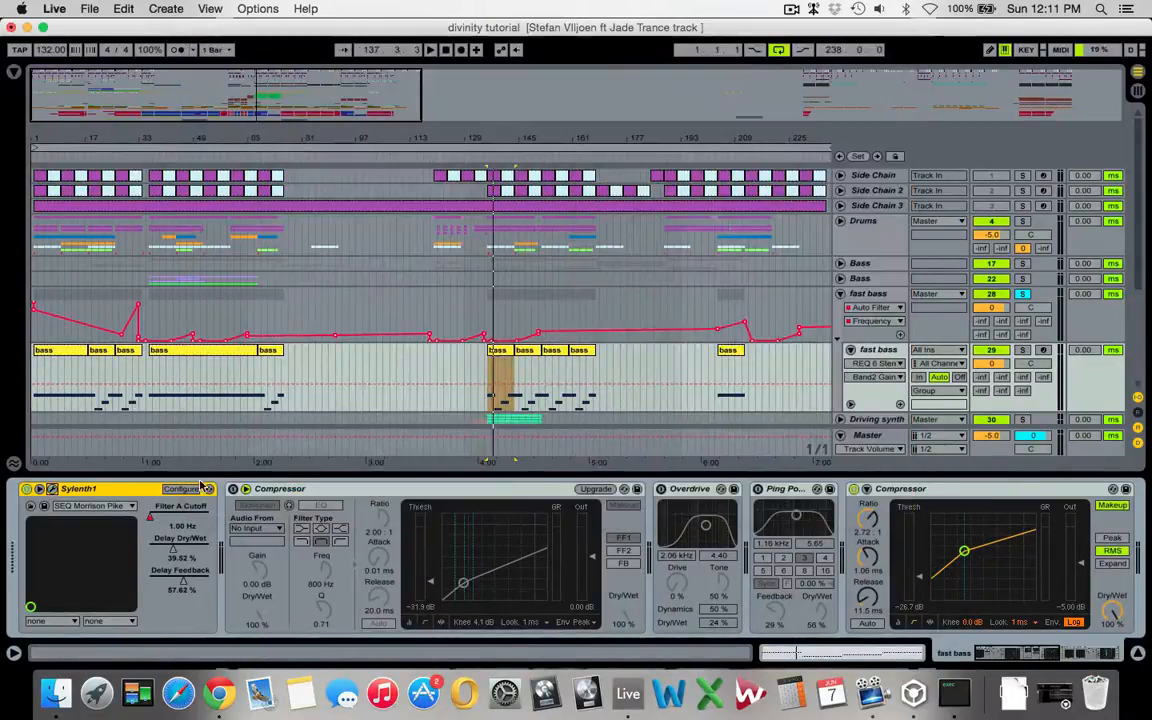
# Step: Examine the rest of fast bass track 29's device chain, including the REQ 6 Stereo window and the sidechained Compressor
pyautogui.hscroll(5, 707, 561)
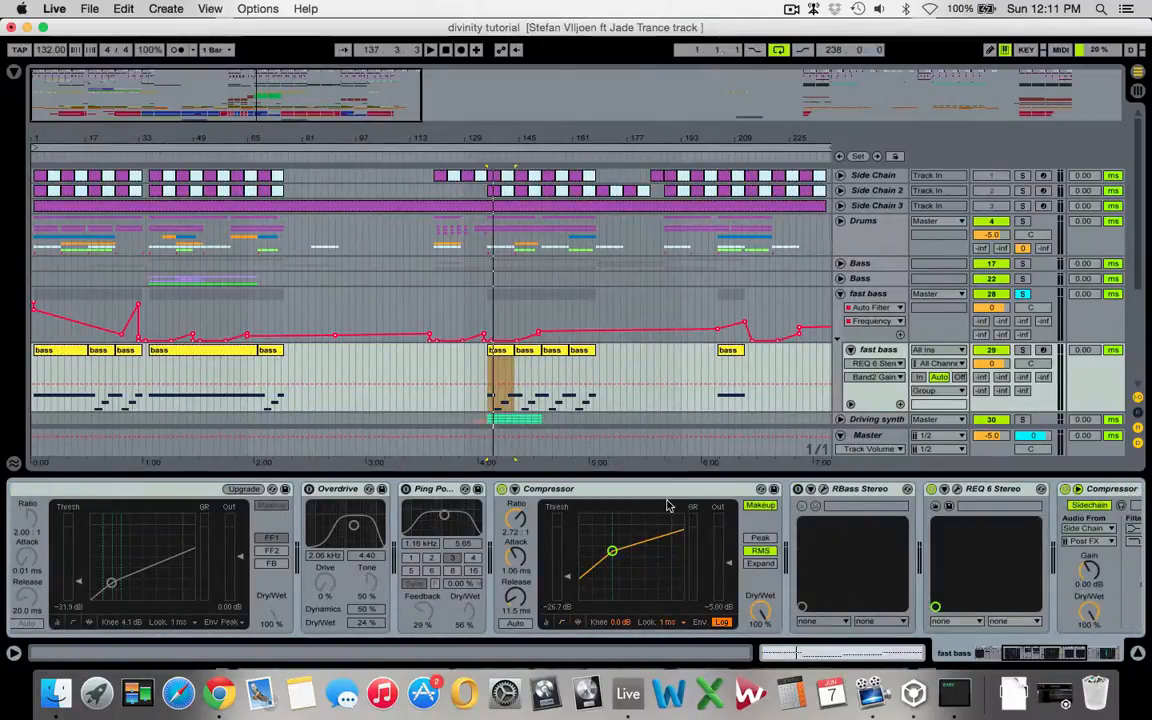
pyautogui.hscroll(5, 860, 556)
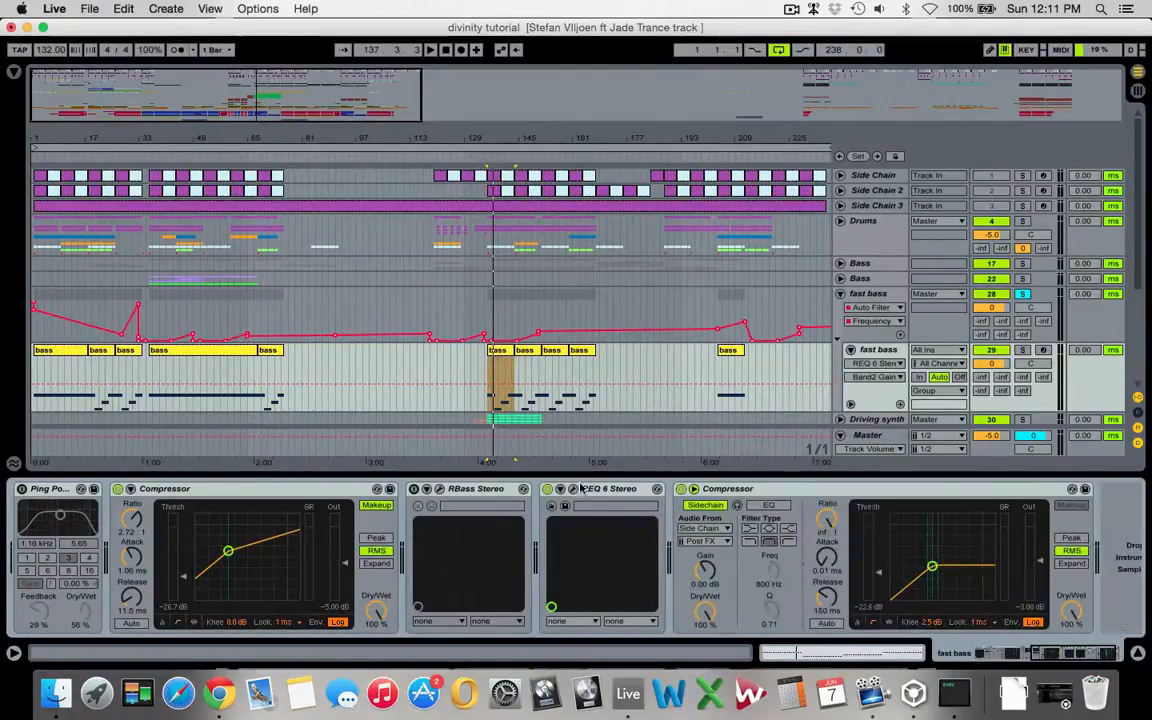
pyautogui.click(573, 488)
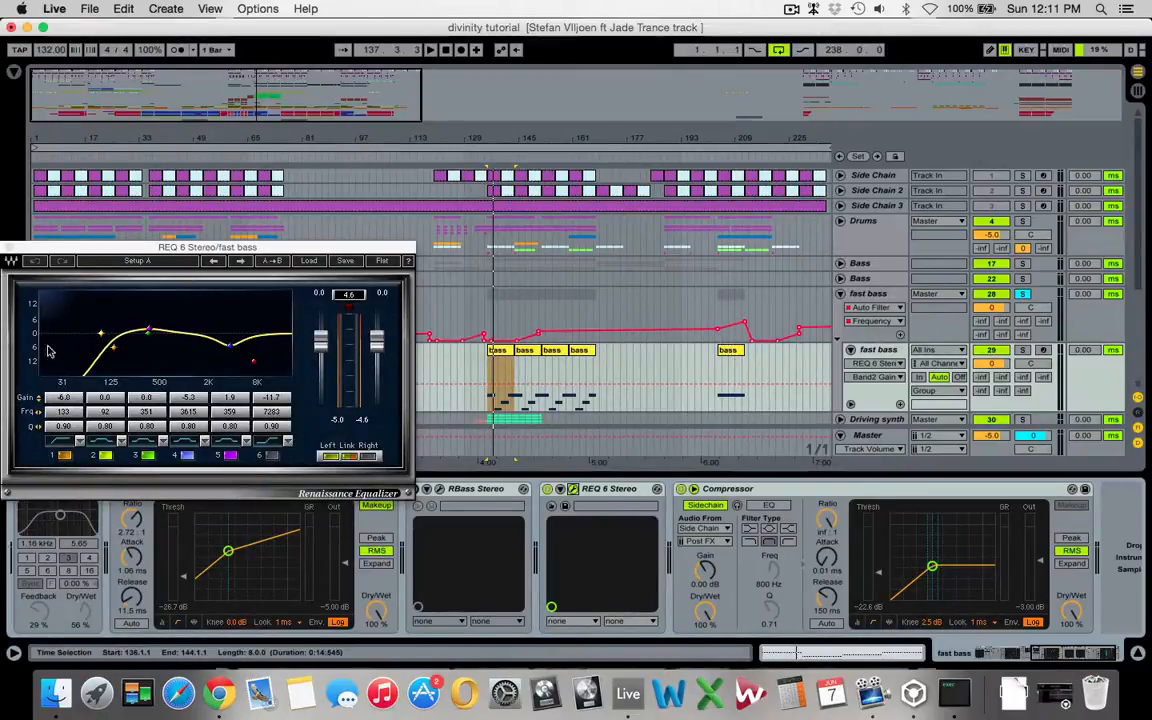
pyautogui.click(9, 248)
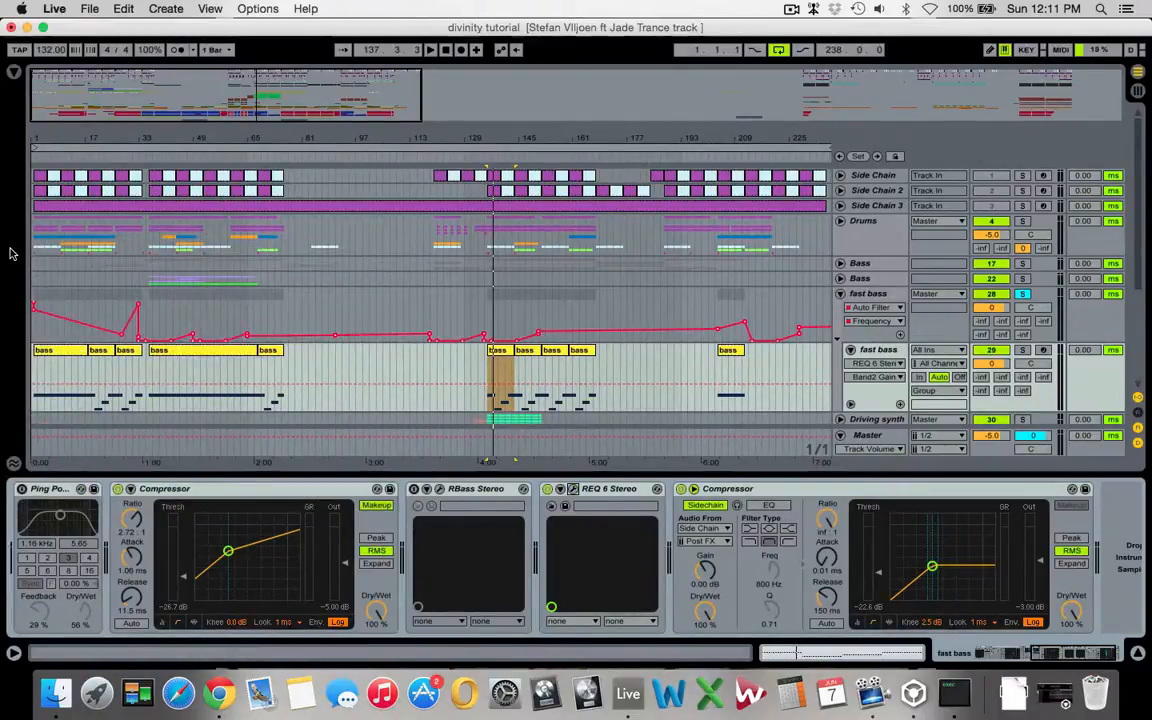
pyautogui.hscroll(3, 638, 548)
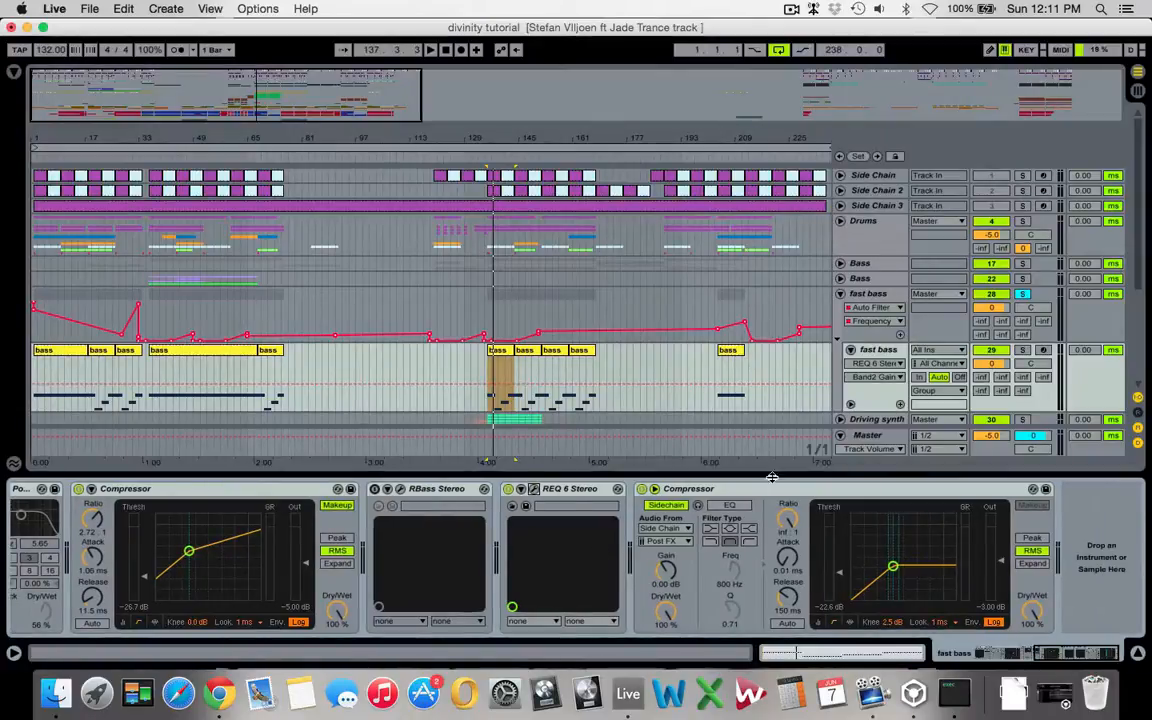
# Step: Inspect the fast bass group's device chain, viewing SSLComp Stereo during playback, the sidechained Compressor and both Auto Filters
pyautogui.click(941, 314)
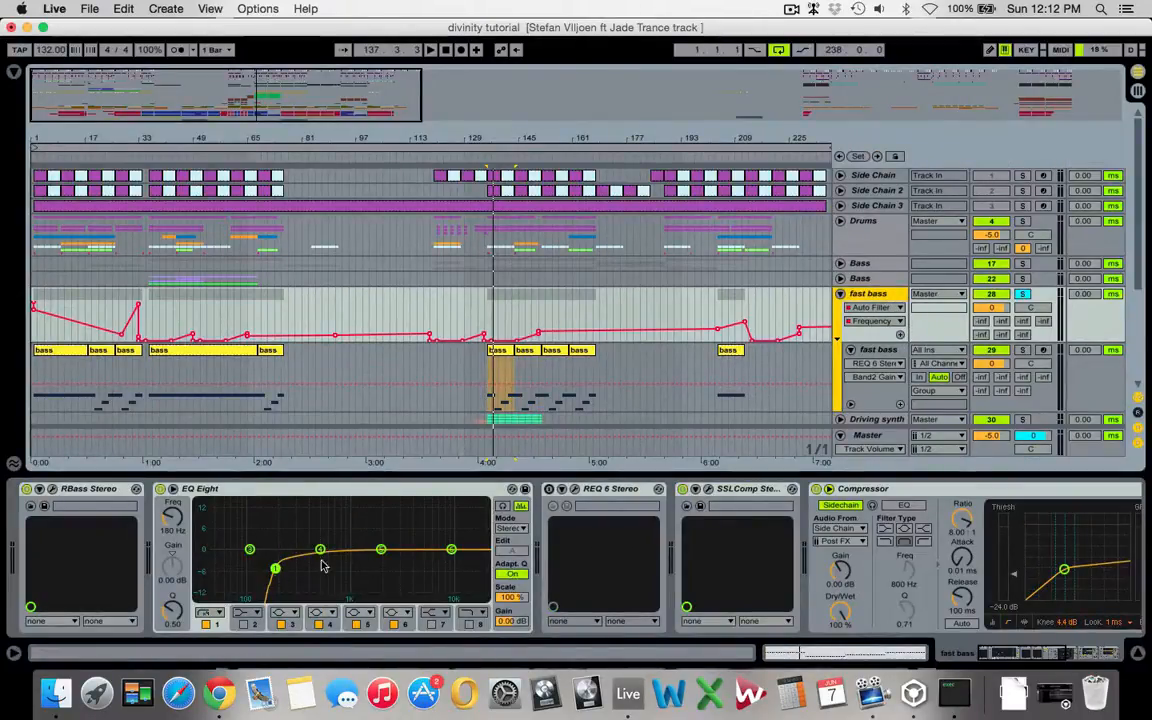
pyautogui.hscroll(10, 460, 590)
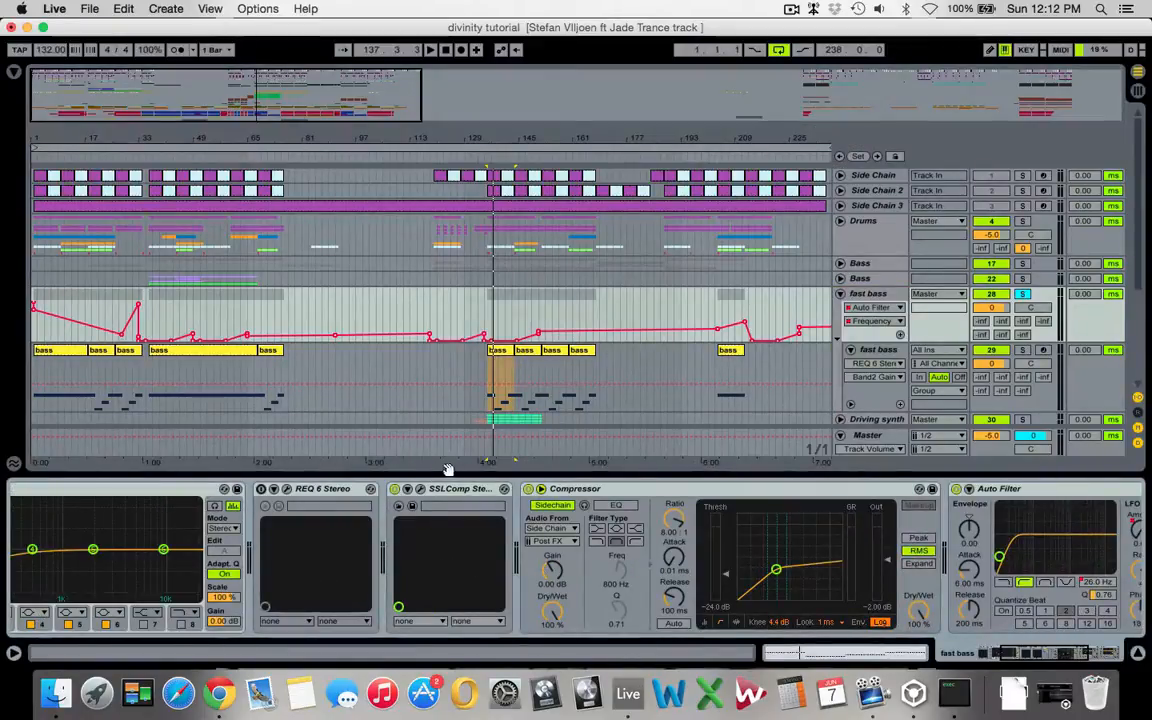
pyautogui.click(421, 490)
pyautogui.press('space')
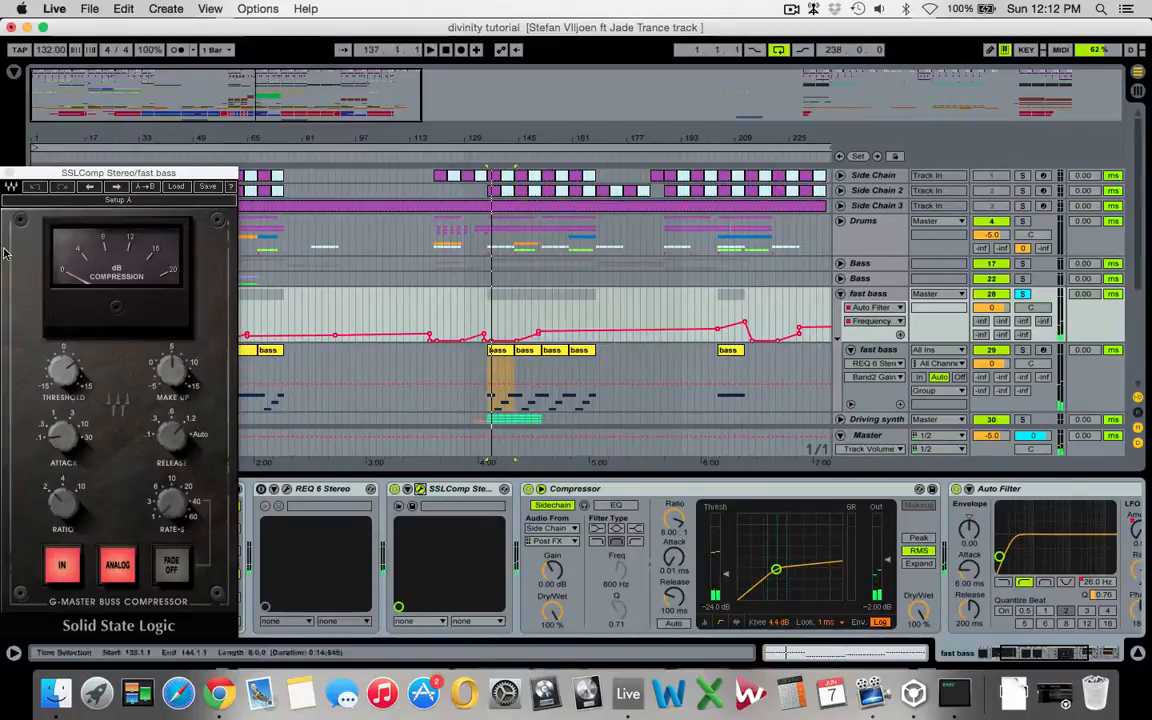
pyautogui.press('space')
pyautogui.click(9, 173)
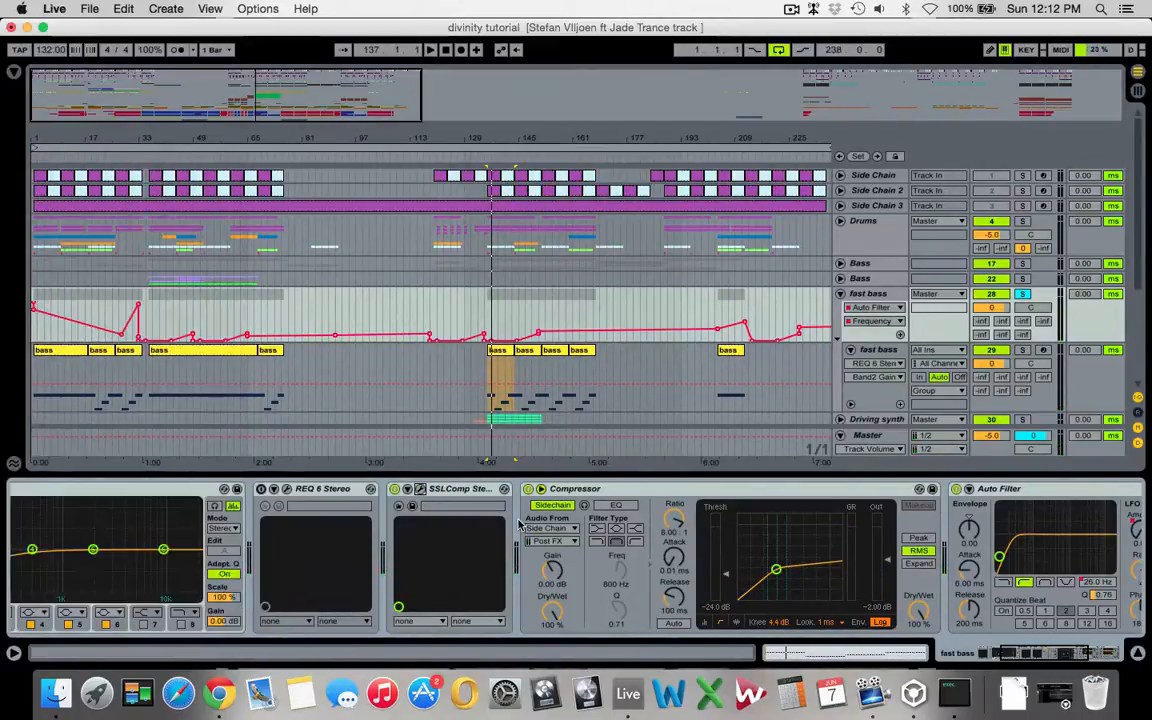
pyautogui.hscroll(5, 518, 525)
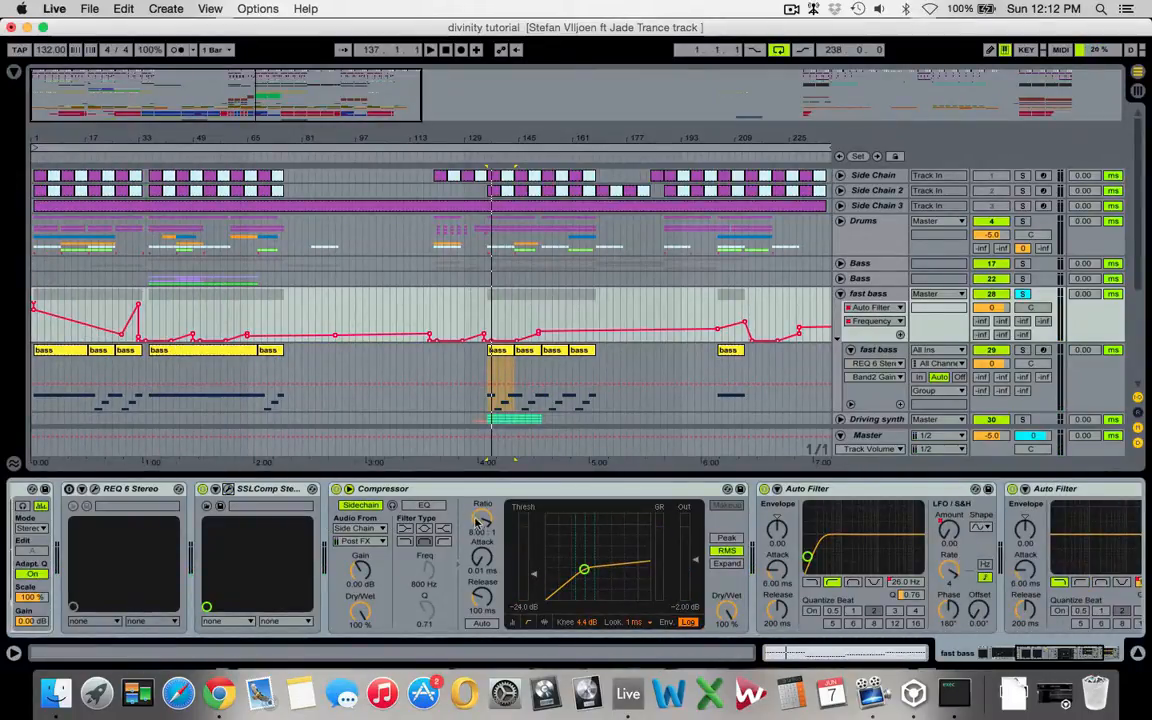
pyautogui.hscroll(5, 930, 492)
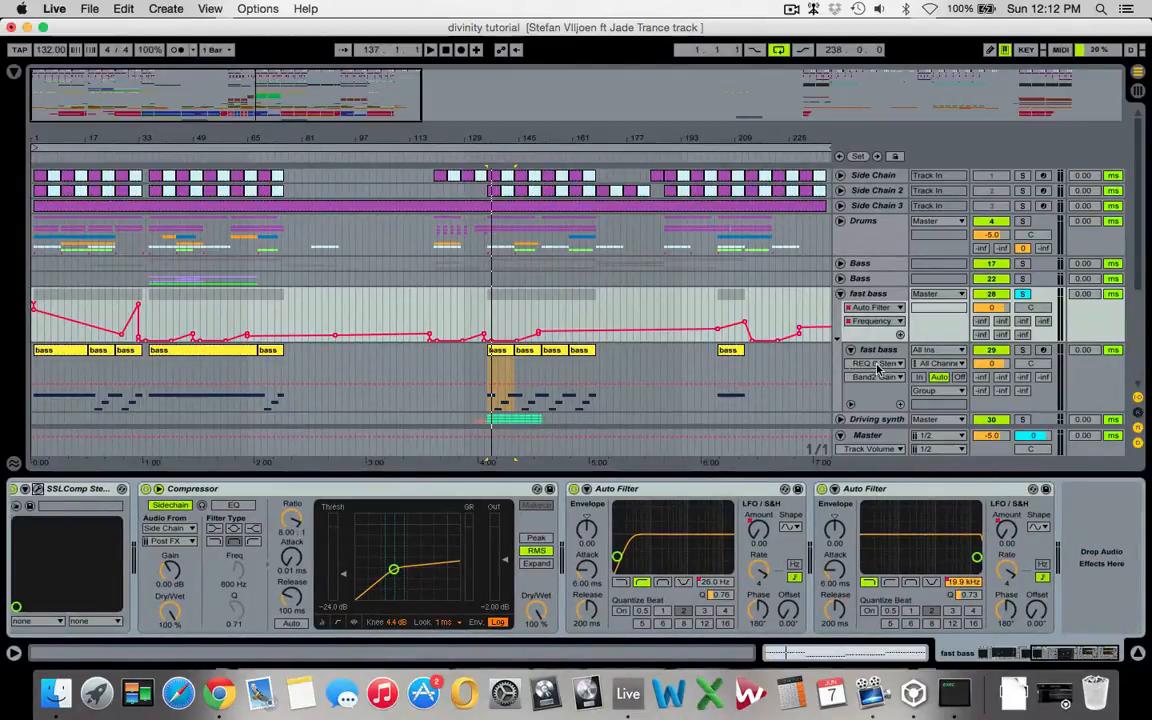
# Step: Collapse the fast bass group and unfold Bass group 22 to show its tracks
pyautogui.click(841, 295)
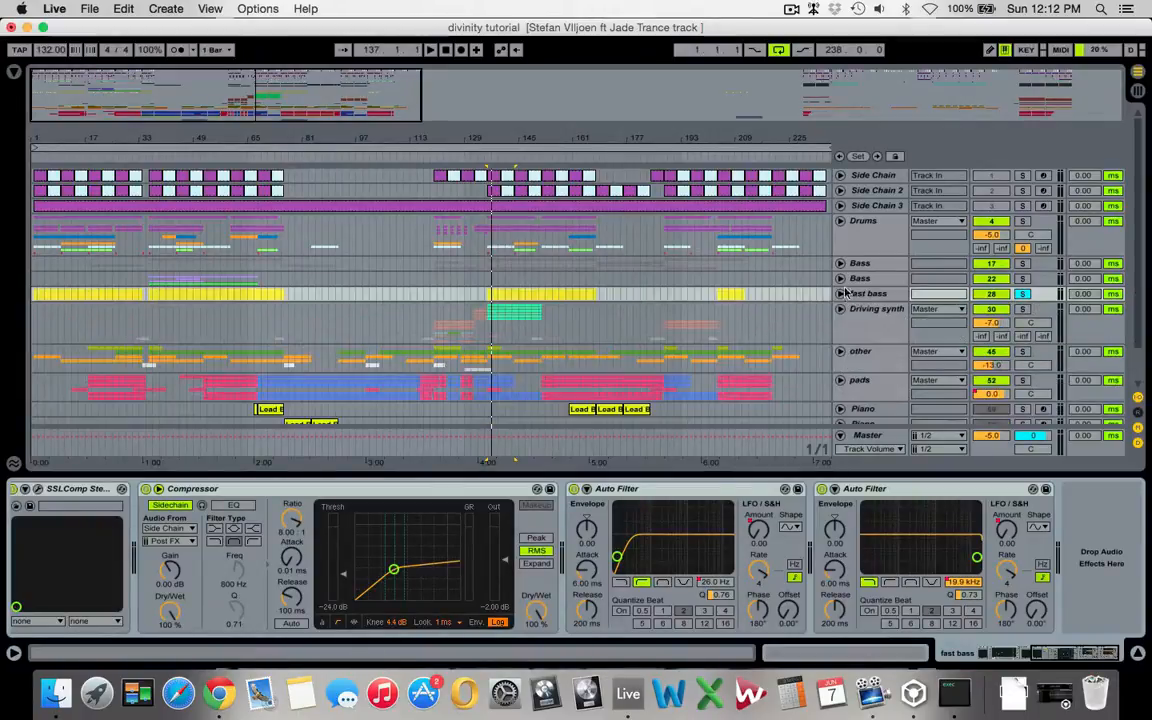
pyautogui.click(841, 279)
pyautogui.scroll(-5, 301, 375)
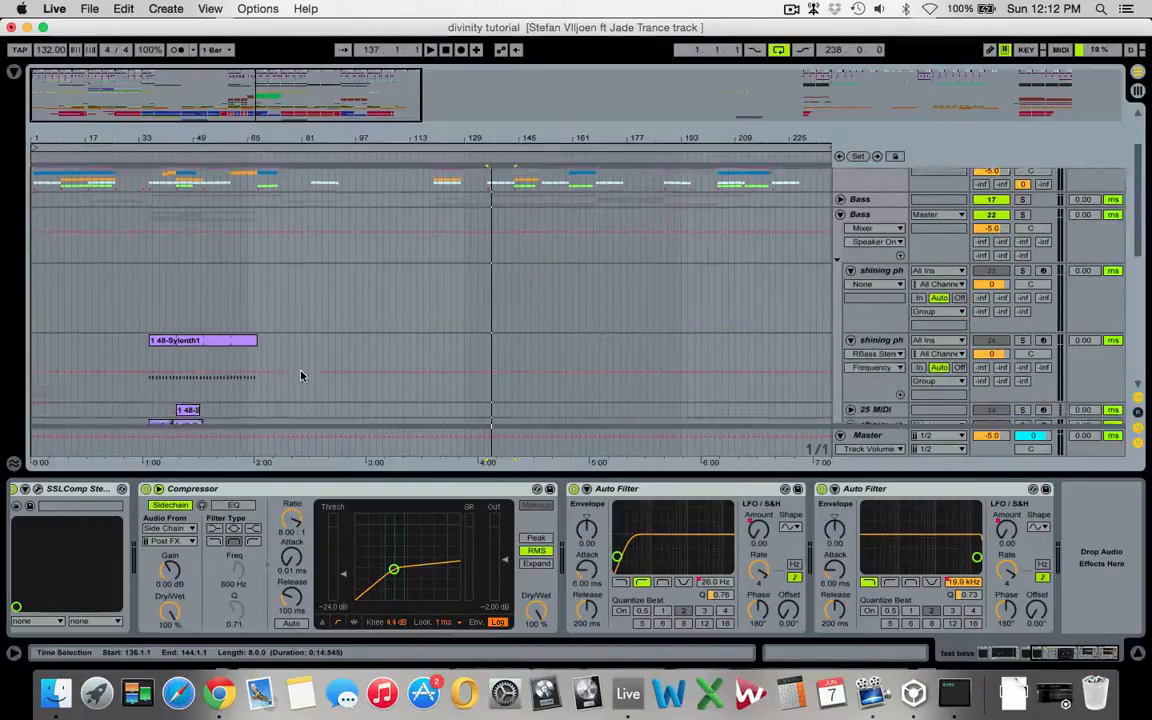
# Step: Solo the shining phat and pad bass track 24, play its 1 48-Sylenth1 clip from bar 36, and release the solo
pyautogui.moveTo(185, 109); pyautogui.dragTo(275, 126)
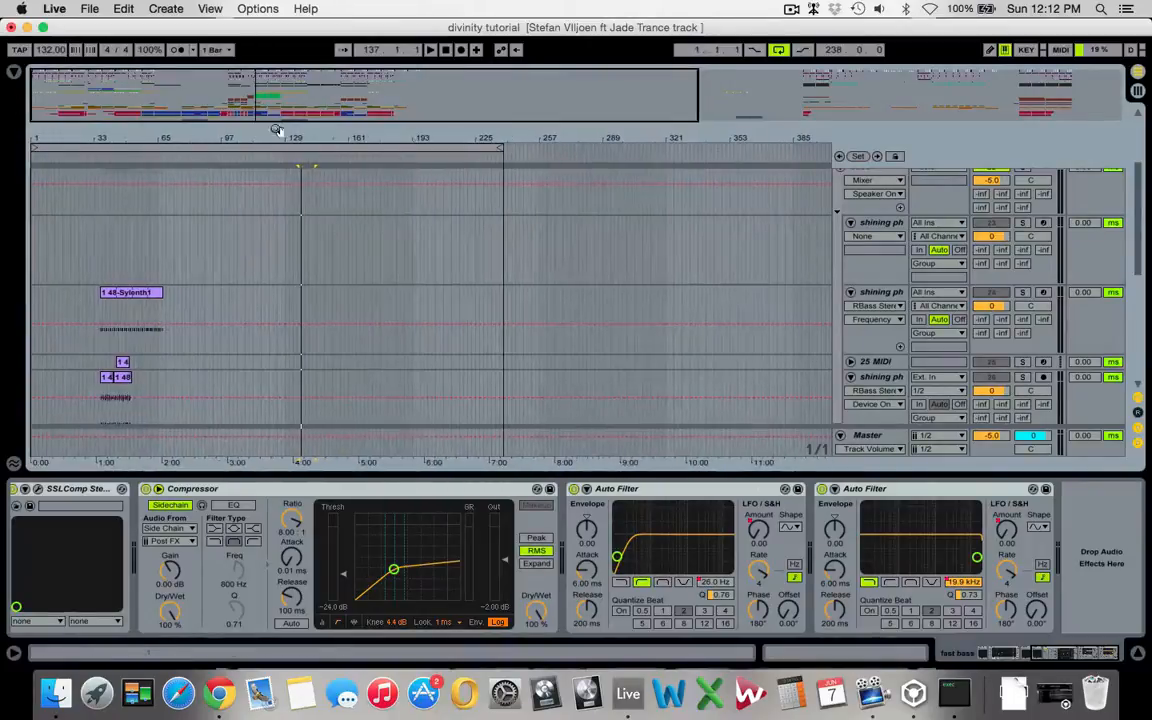
pyautogui.click(110, 293)
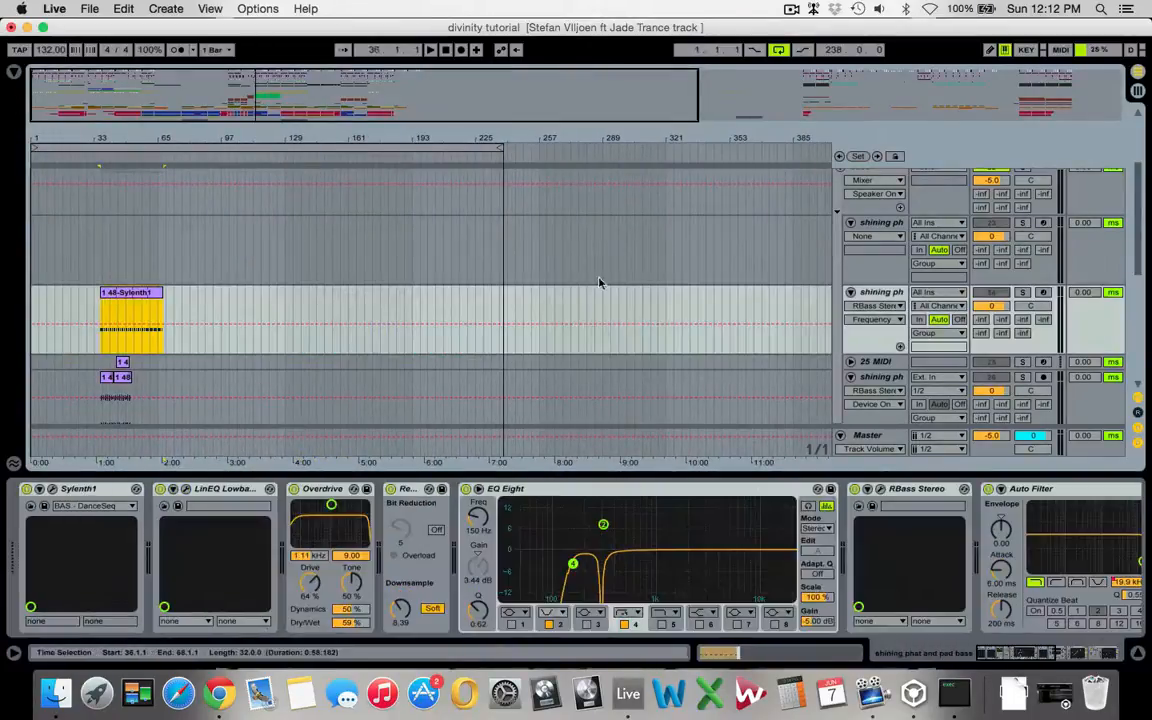
pyautogui.click(1024, 293)
pyautogui.press('space')
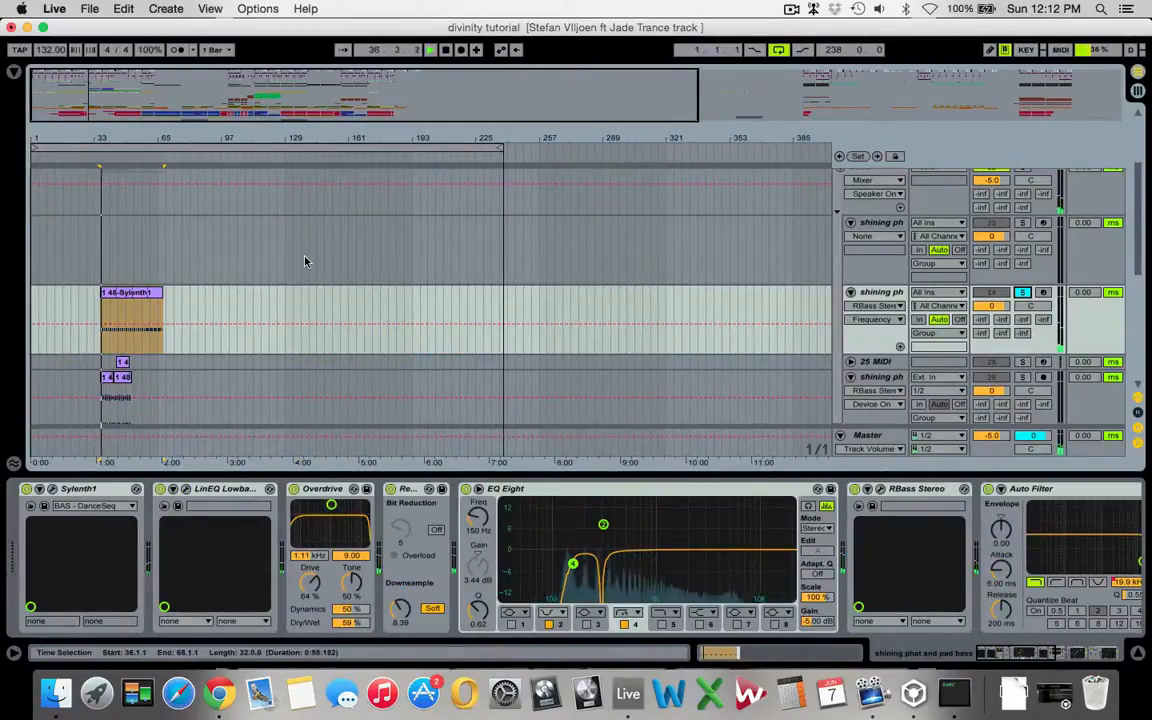
pyautogui.moveTo(142, 139); pyautogui.dragTo(143, 226)
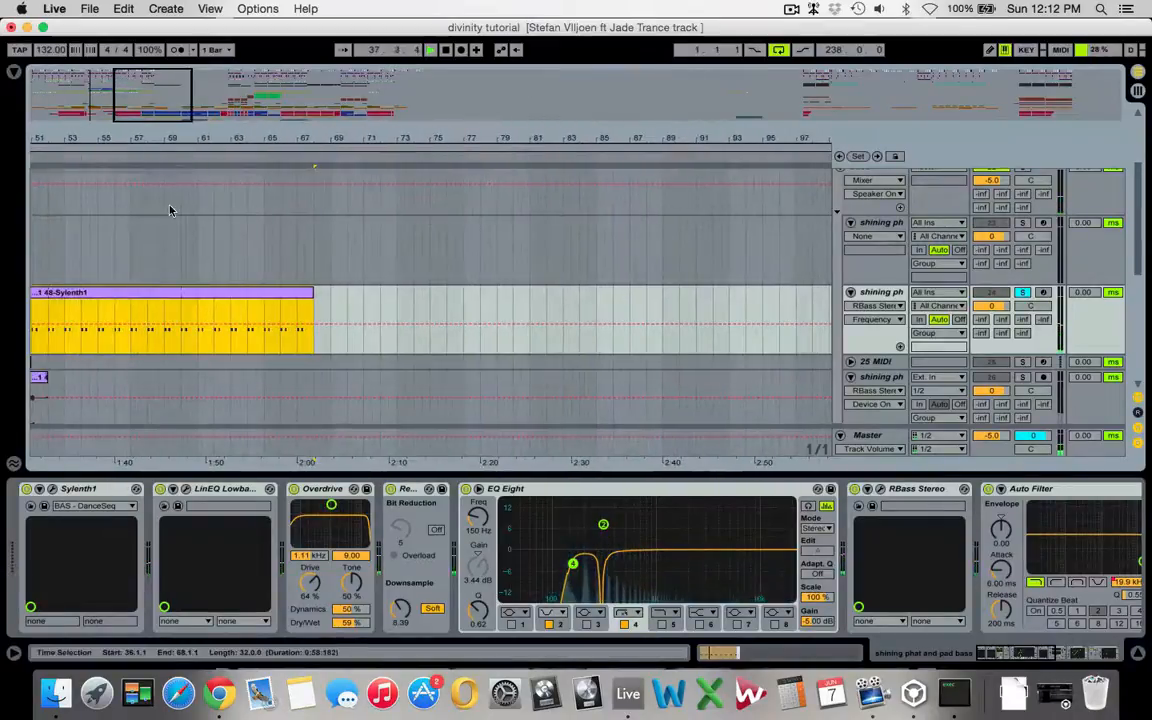
pyautogui.hscroll(-10, 170, 209)
pyautogui.scroll(-2, 170, 209)
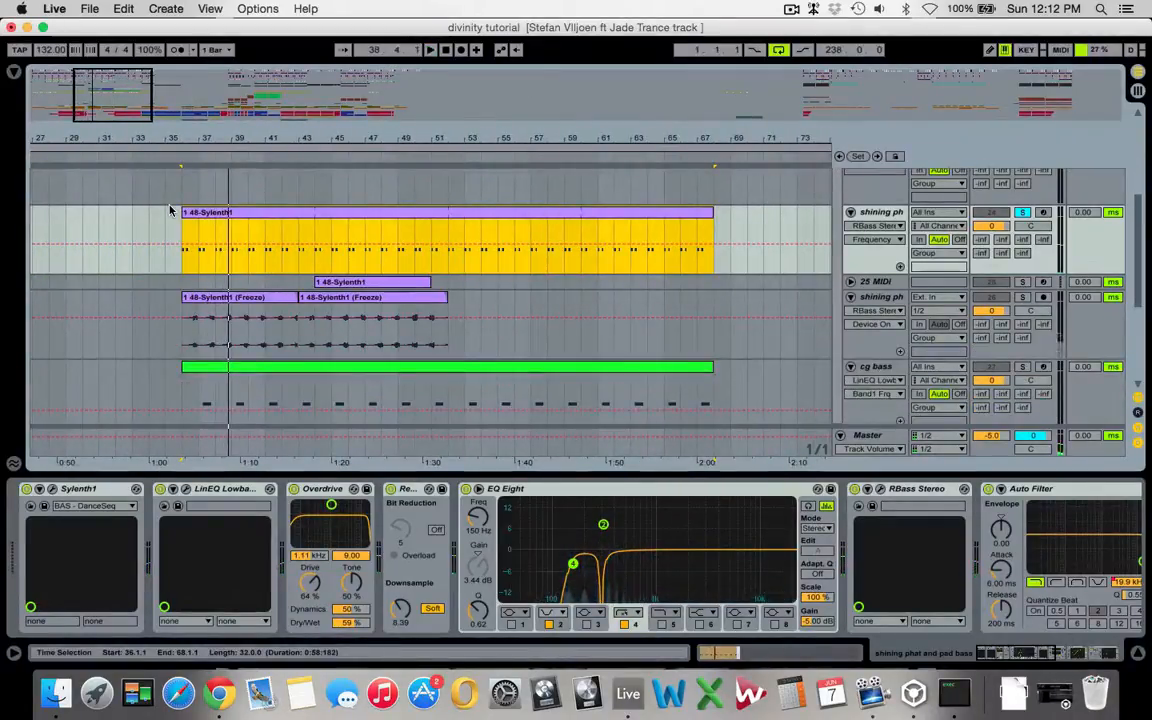
pyautogui.click(1020, 213)
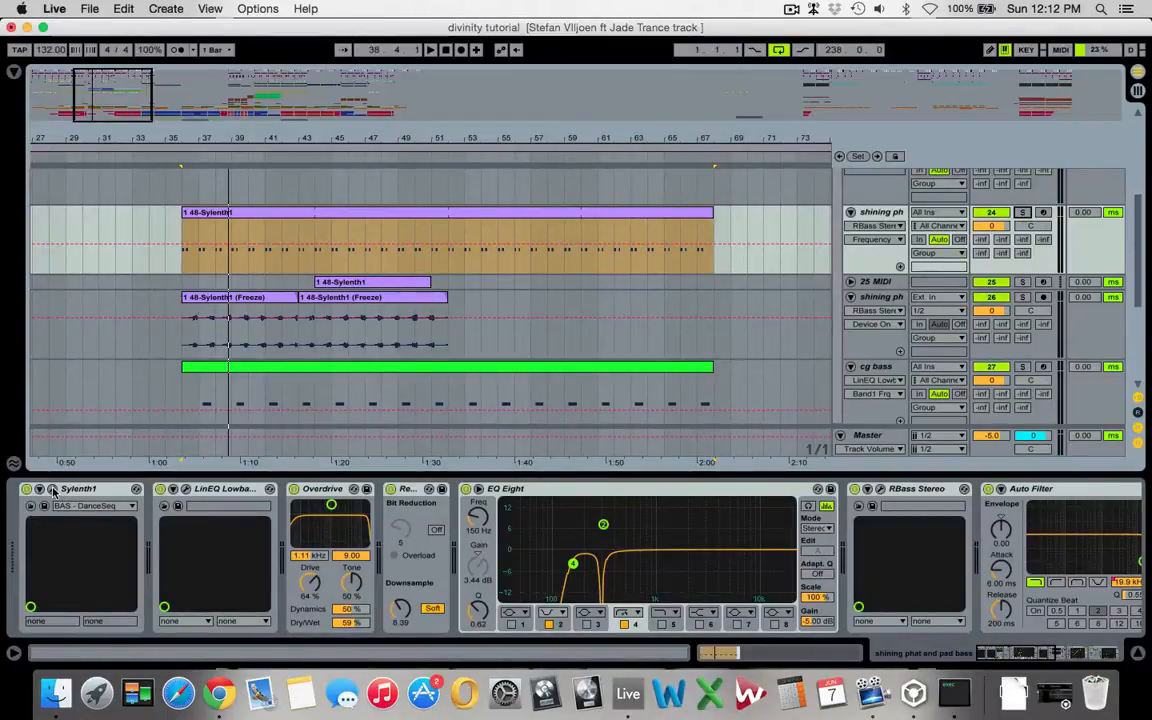
# Step: Inspect track 24's LinEQ Lowband Stereo equalizer window and close it
pyautogui.click(193, 490)
pyautogui.click(184, 489)
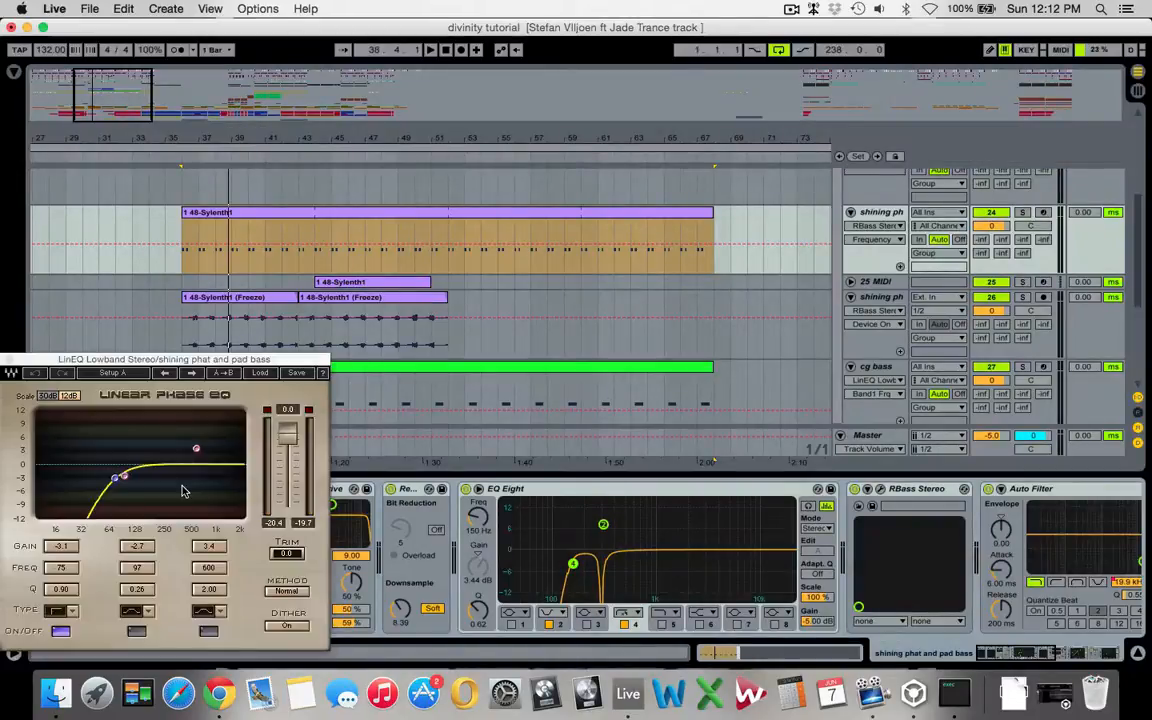
pyautogui.click(8, 360)
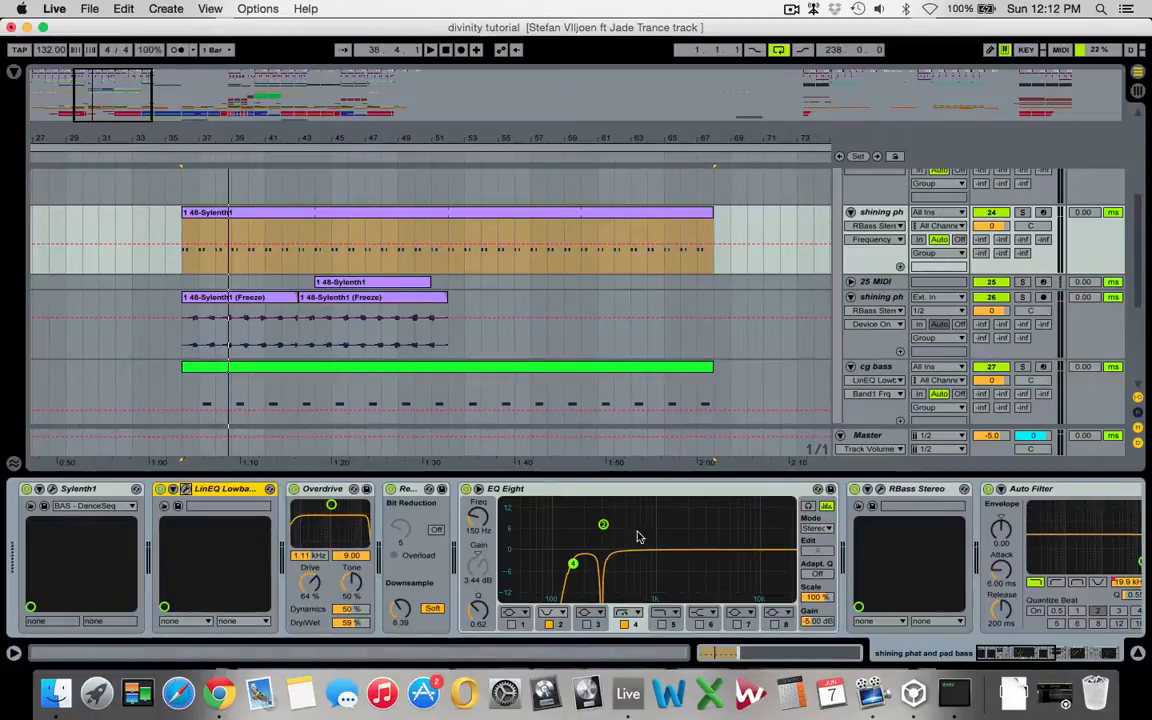
# Step: Inspect the RBass Stereo settings on the shining phat and pad bass track, and review the rest of its device chain
pyautogui.hscroll(3, 656, 540)
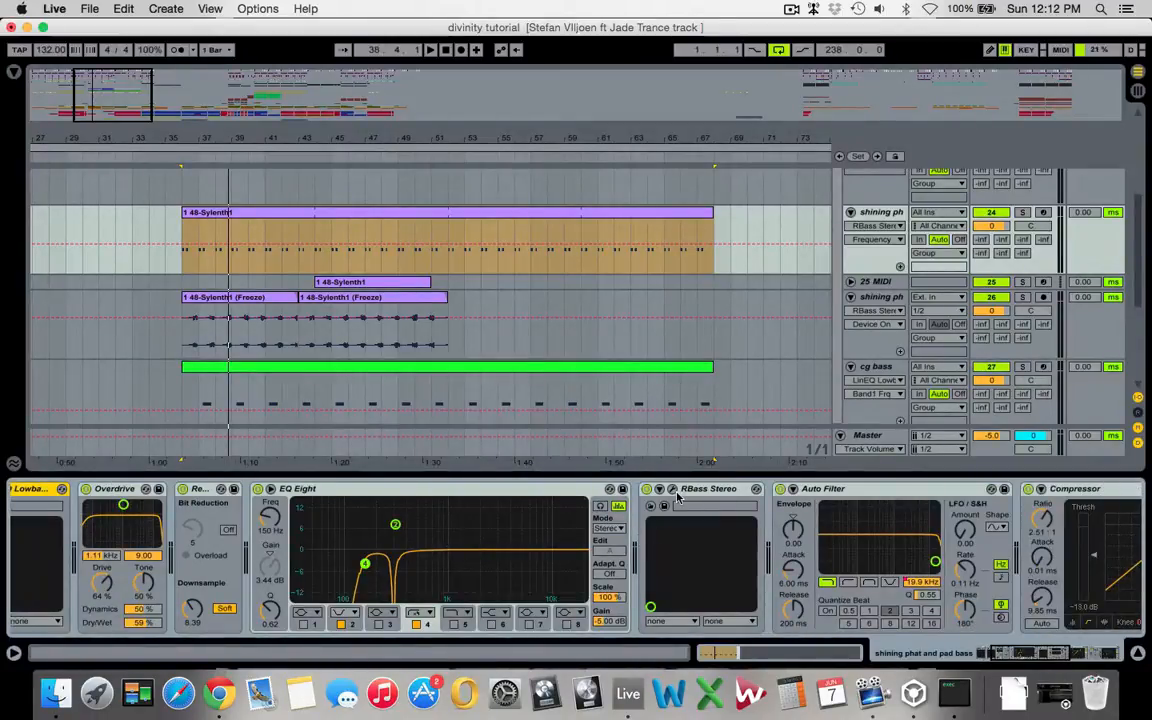
pyautogui.click(673, 489)
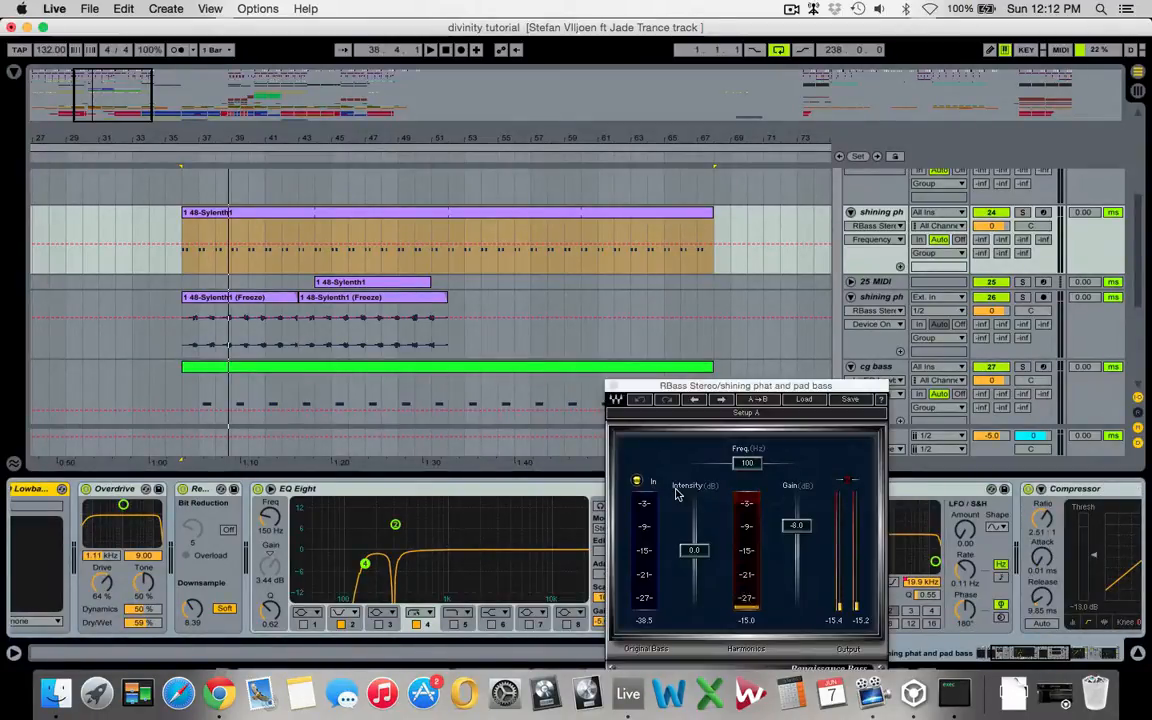
pyautogui.click(614, 386)
pyautogui.hscroll(8, 757, 512)
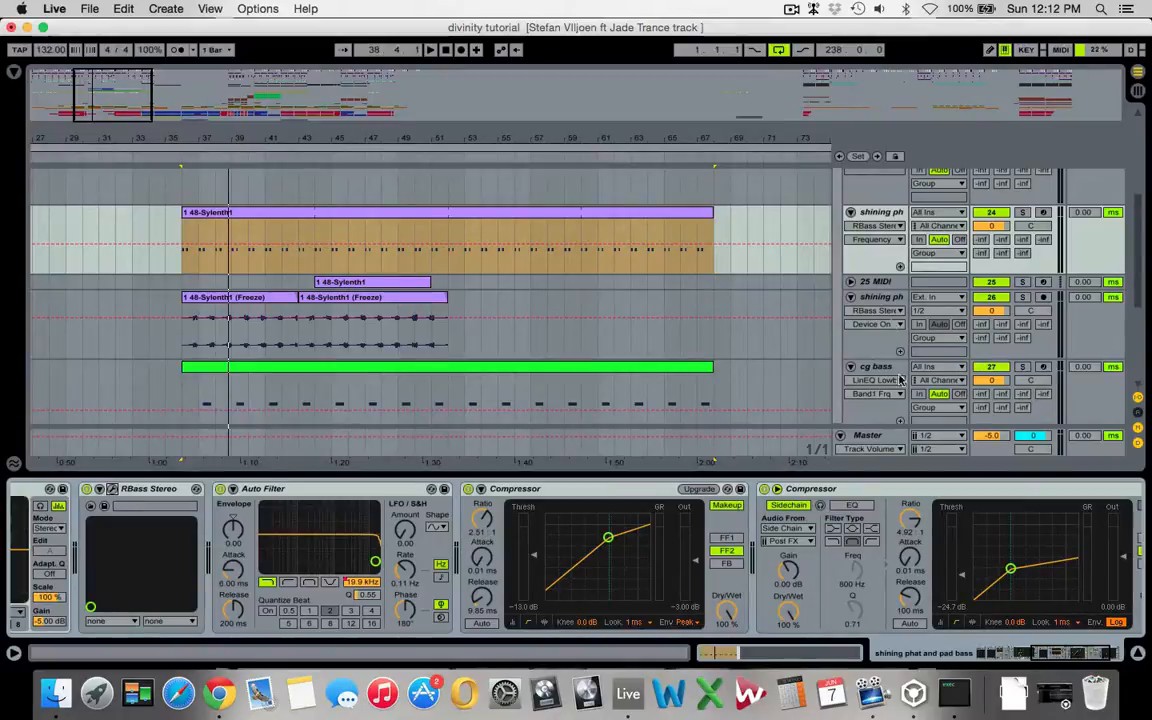
# Step: Audition the frozen shining ph audio track in solo, together with the soloed MIDI version on track 24, and unsolo both
pyautogui.click(868, 299)
pyautogui.scroll(-1, 1000, 280)
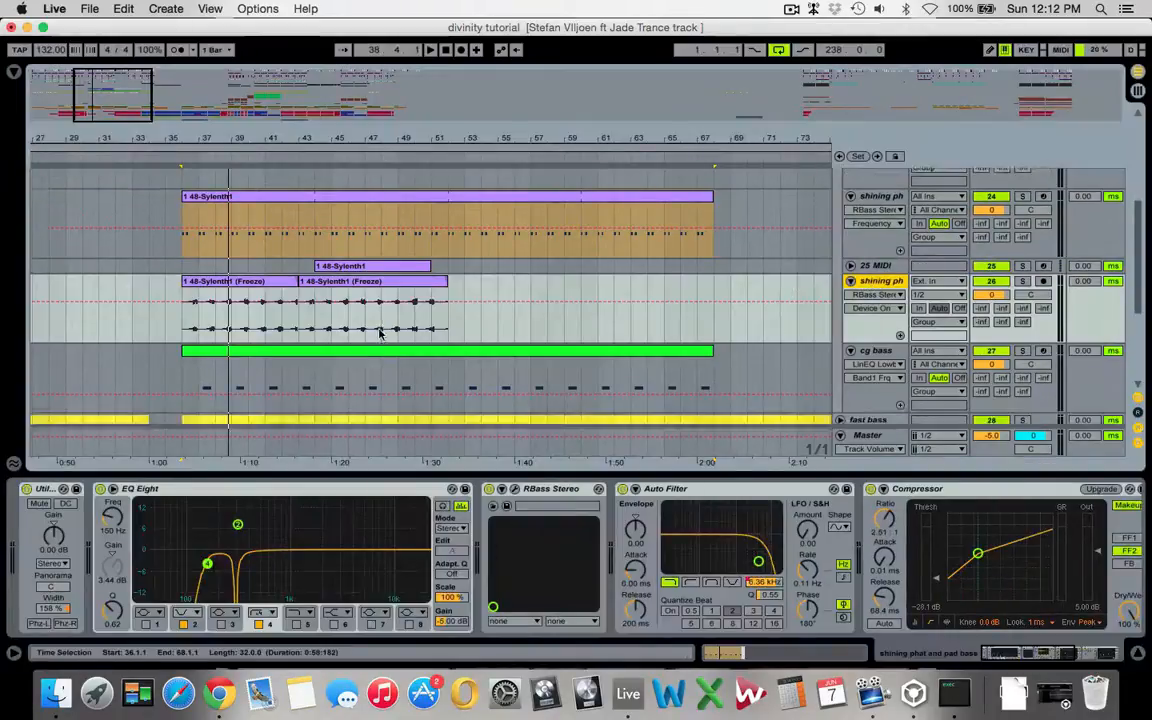
pyautogui.click(1022, 265)
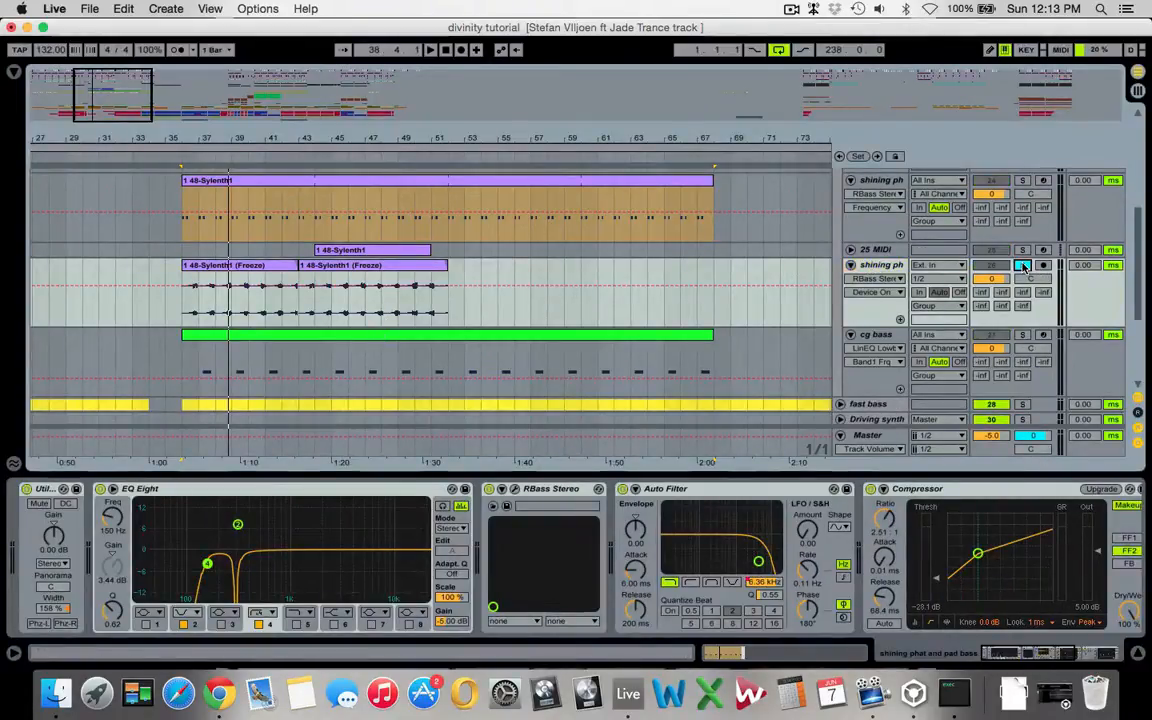
pyautogui.press('space')
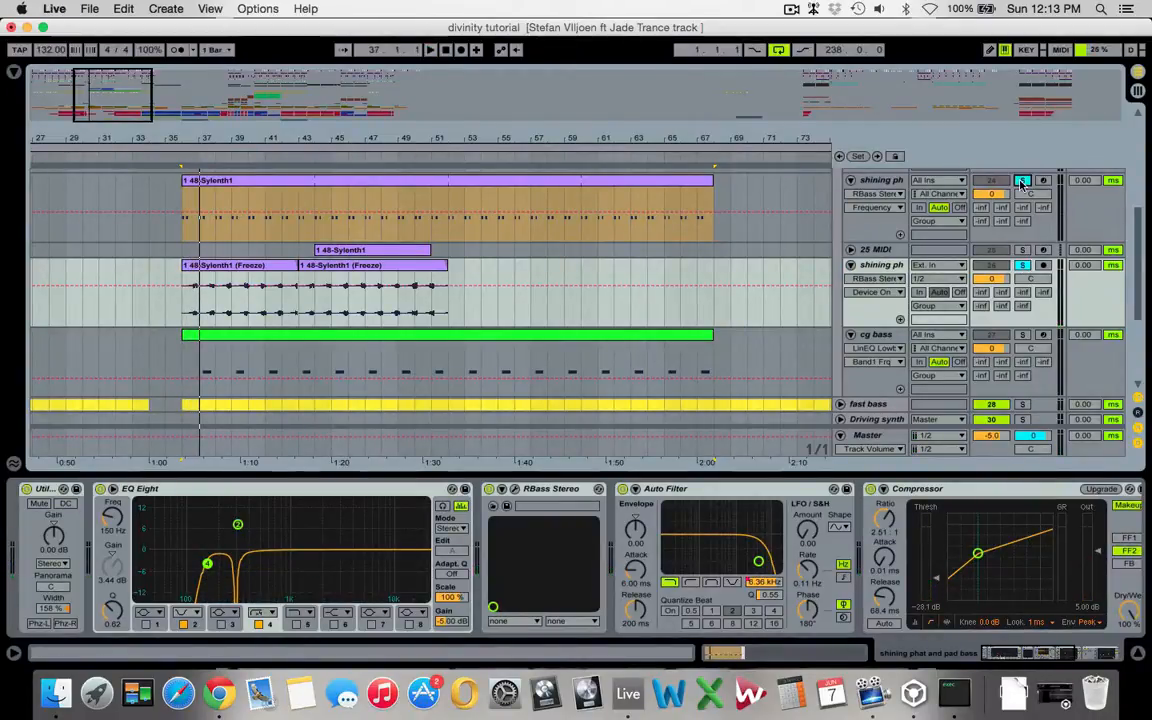
pyautogui.press('space')
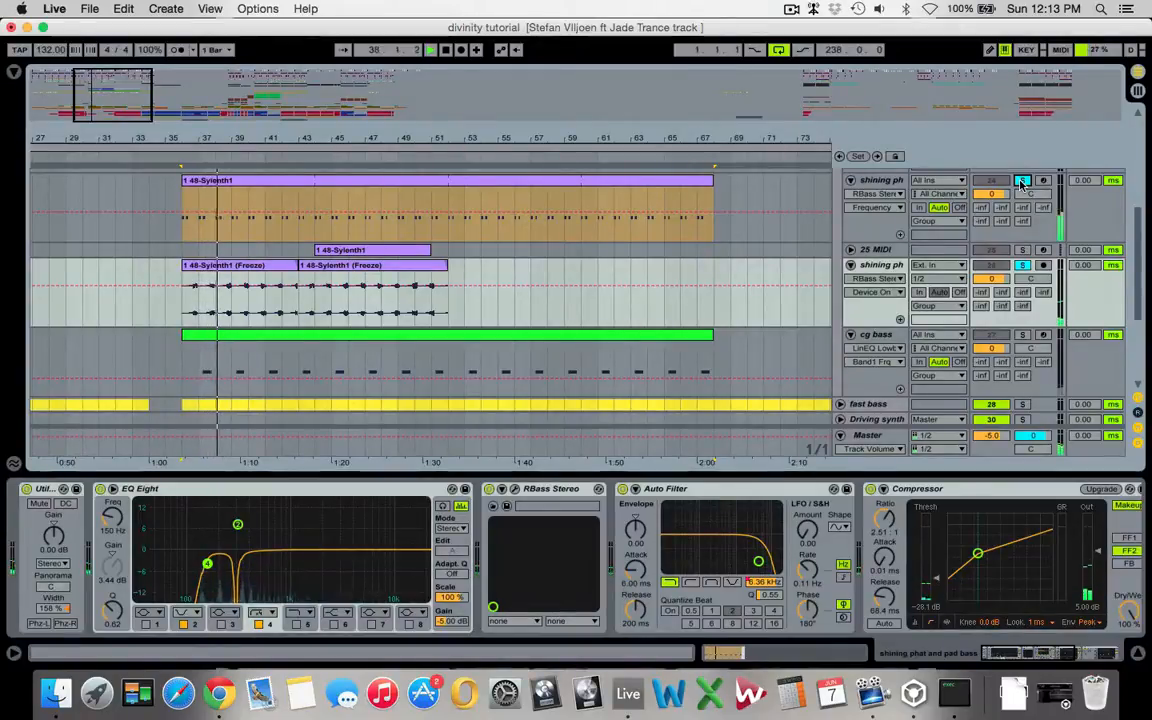
pyautogui.press('space')
pyautogui.click(1023, 265)
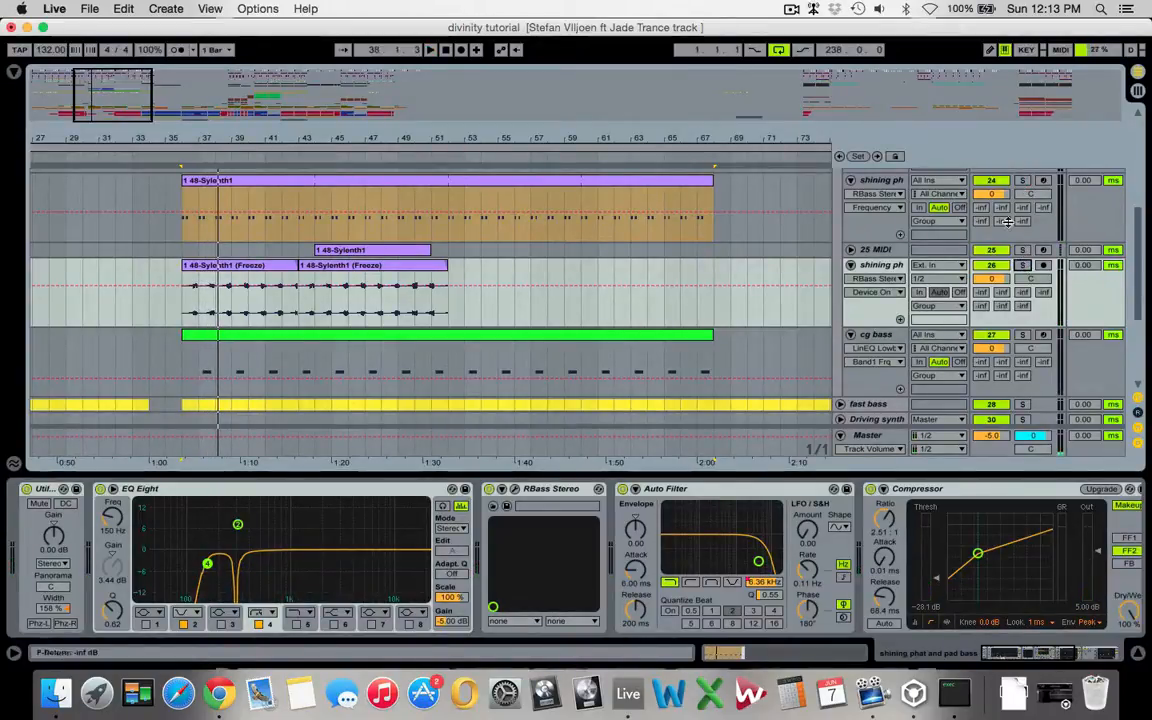
# Step: Select the first frozen Sylenth1 clip and examine its track's devices from Utility through to the sidechained Compressor
pyautogui.click(876, 193)
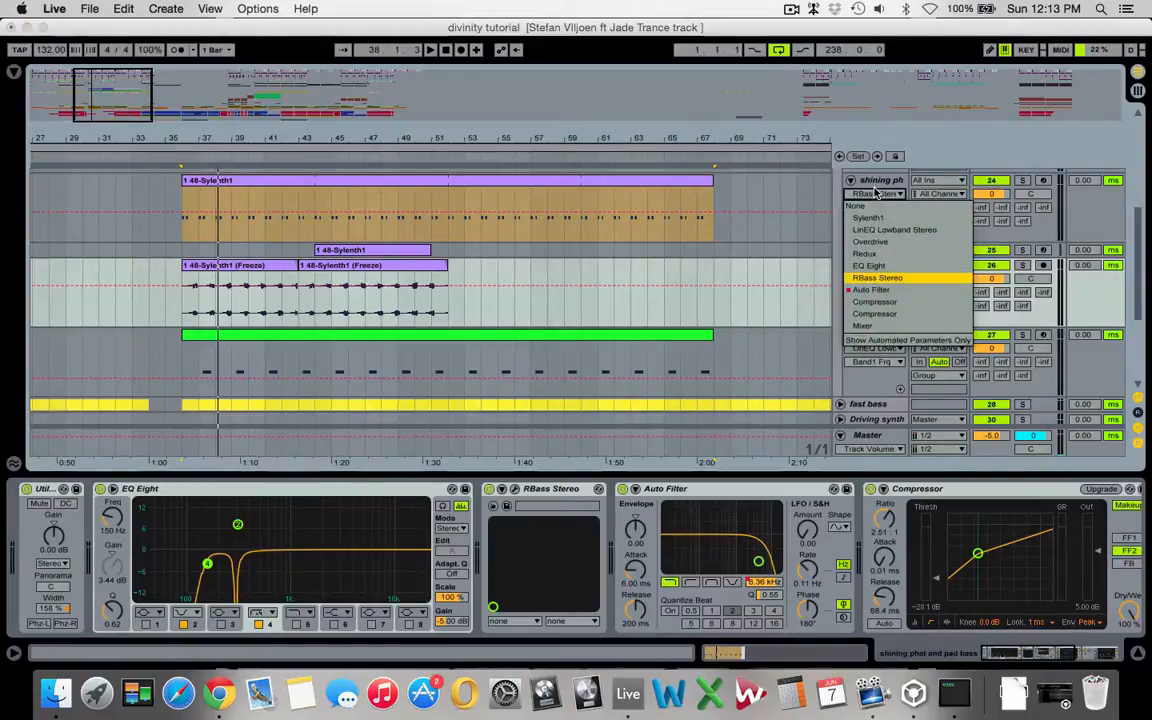
pyautogui.click(489, 311)
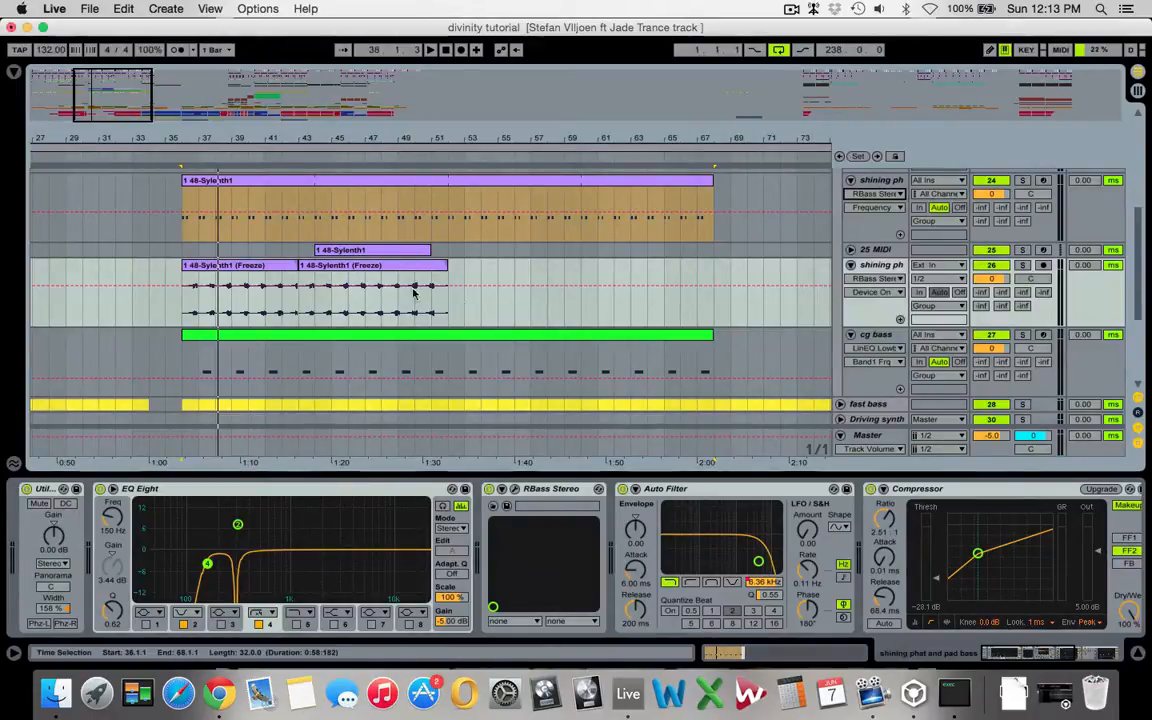
pyautogui.click(256, 272)
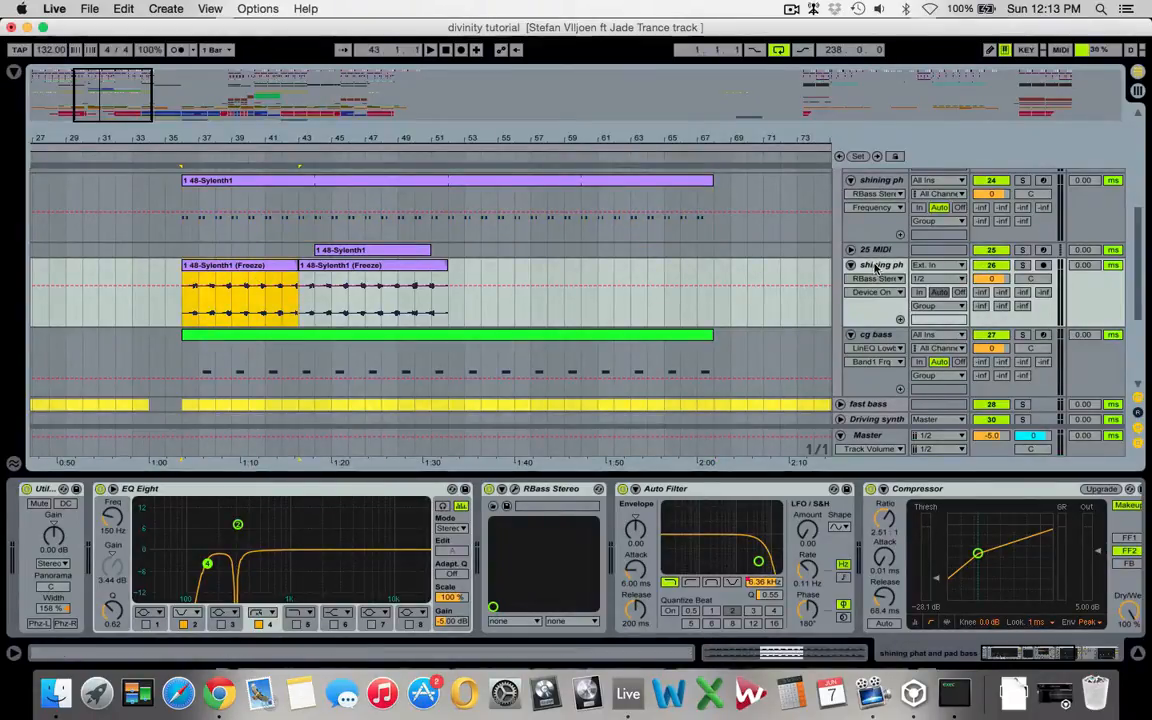
pyautogui.click(874, 266)
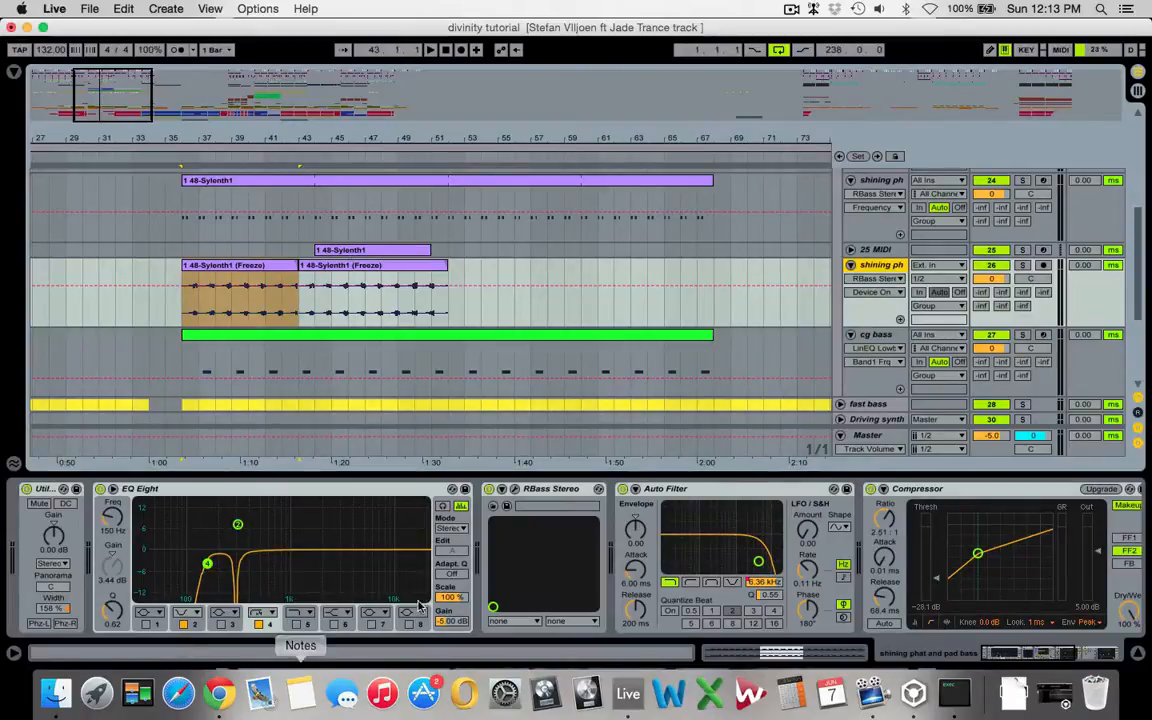
pyautogui.click(44, 491)
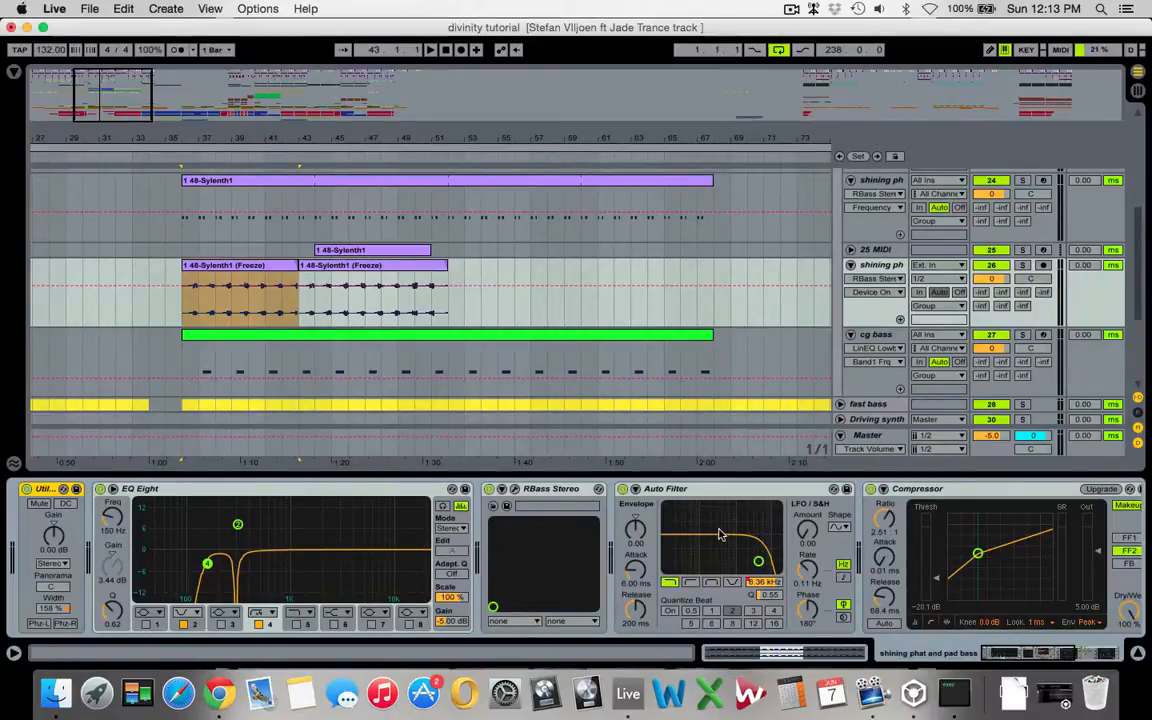
pyautogui.hscroll(10, 718, 534)
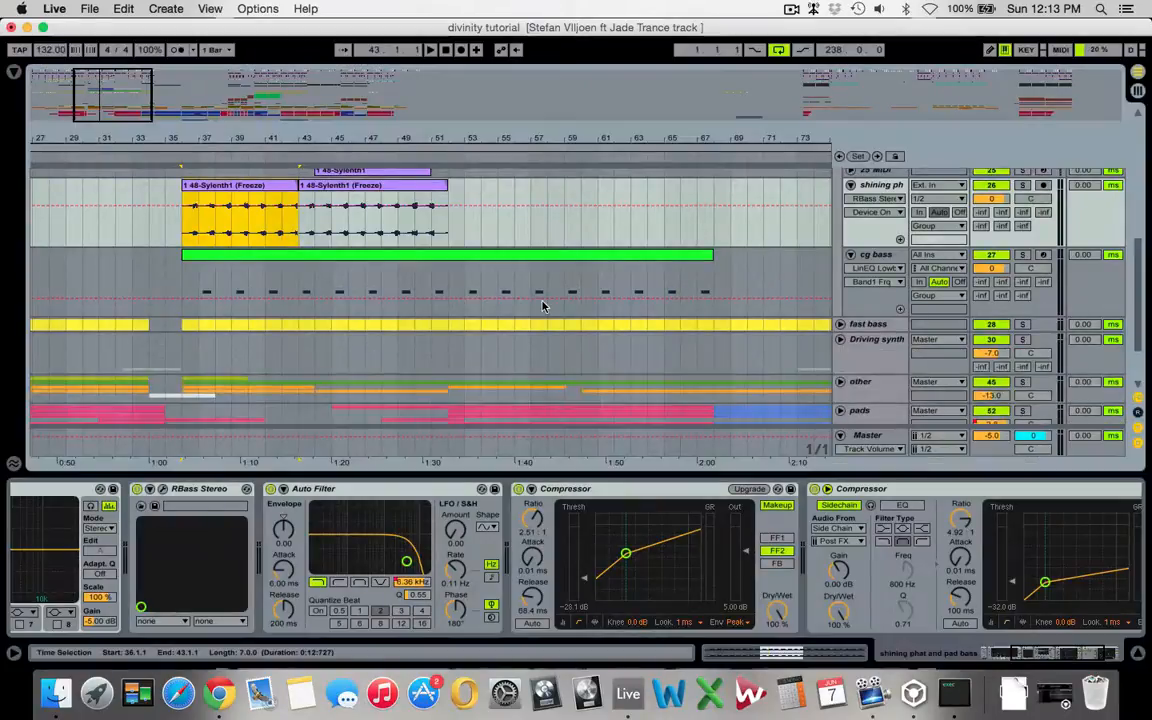
# Step: Solo the cg bass track and play it from the start of its clip at bar 36
pyautogui.scroll(-3, 540, 303)
pyautogui.click(884, 254)
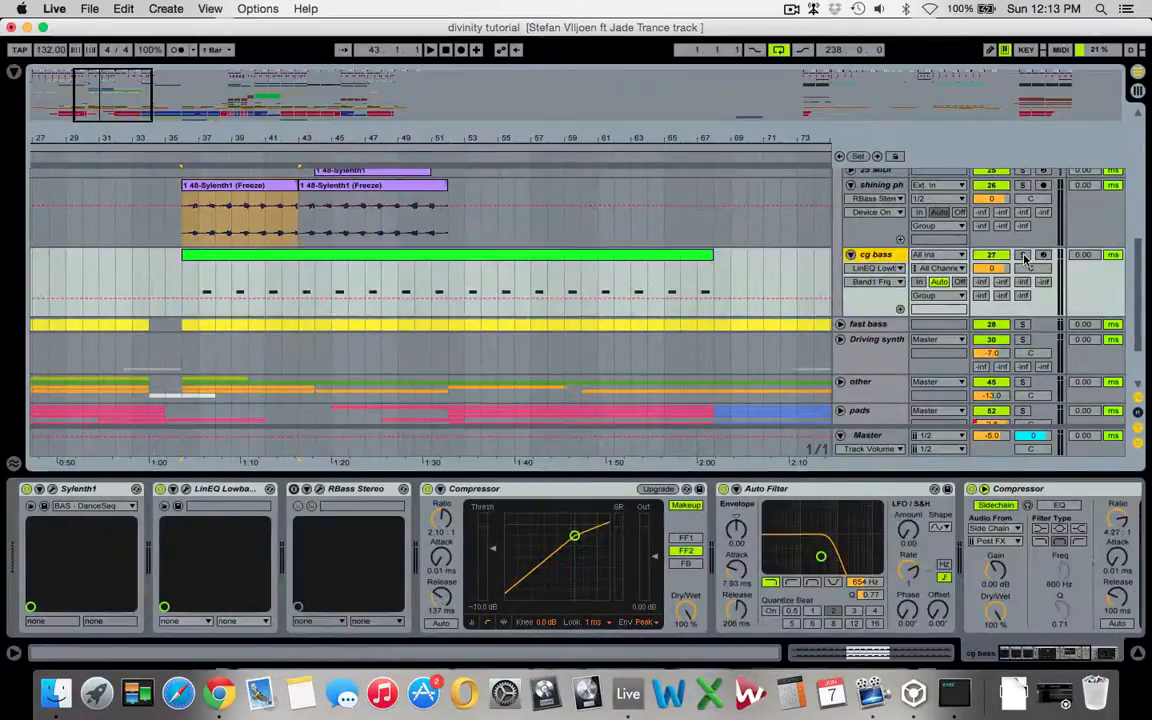
pyautogui.click(1023, 256)
pyautogui.click(224, 256)
pyautogui.press('space')
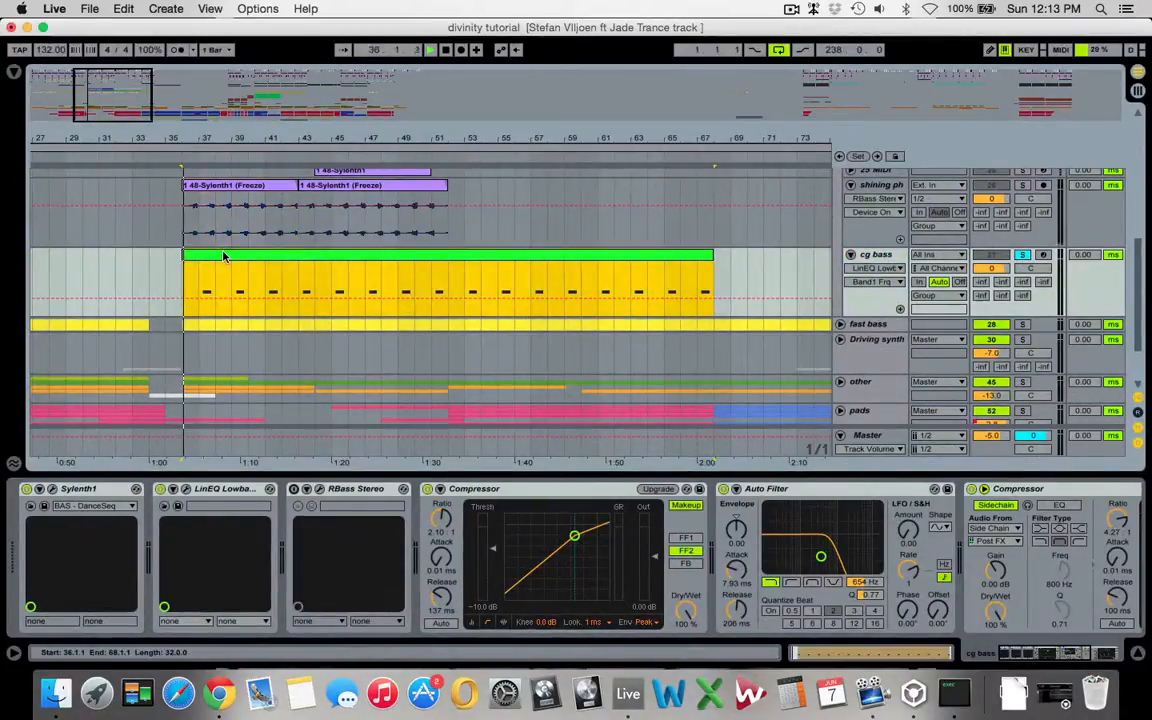
pyautogui.click(201, 288)
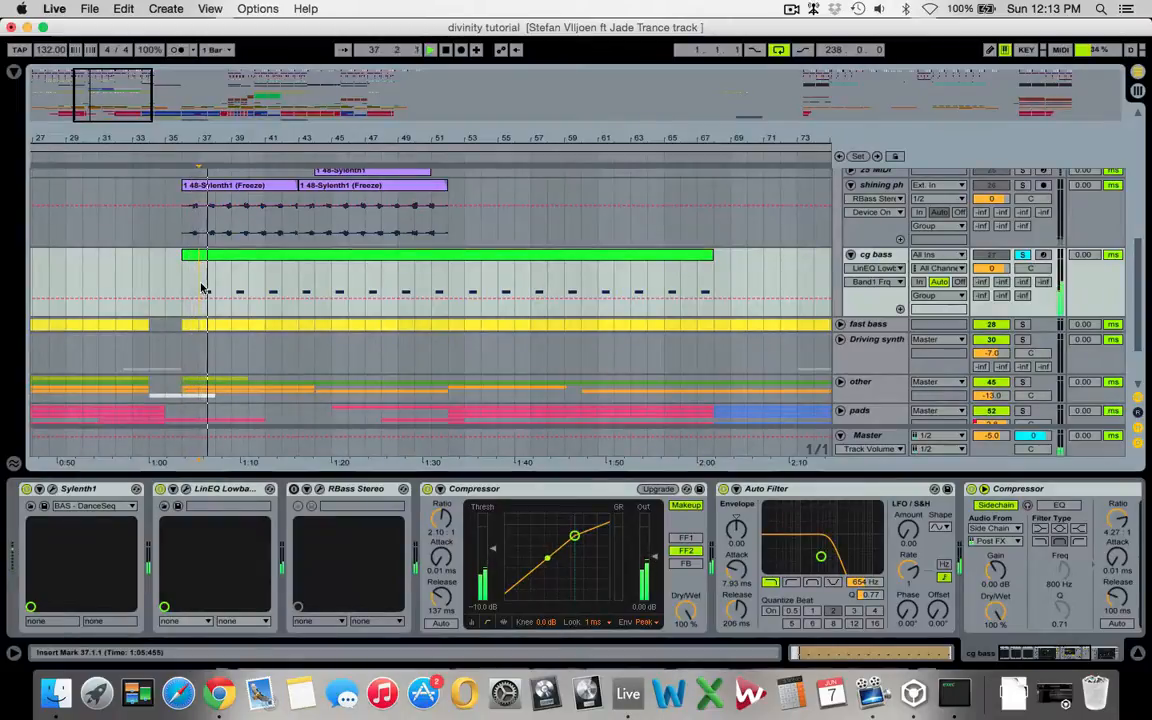
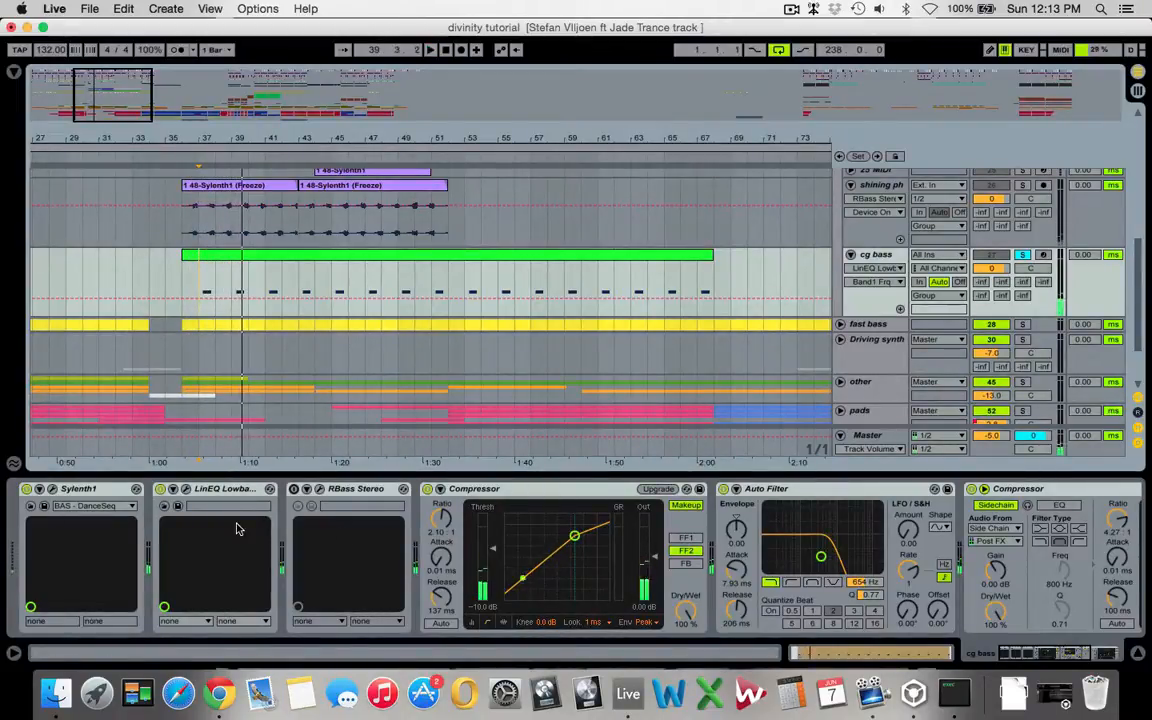
# Step: Examine the LinEQ Lowband Stereo low-cut settings on the cg bass track and close the plug-in window
pyautogui.click(186, 489)
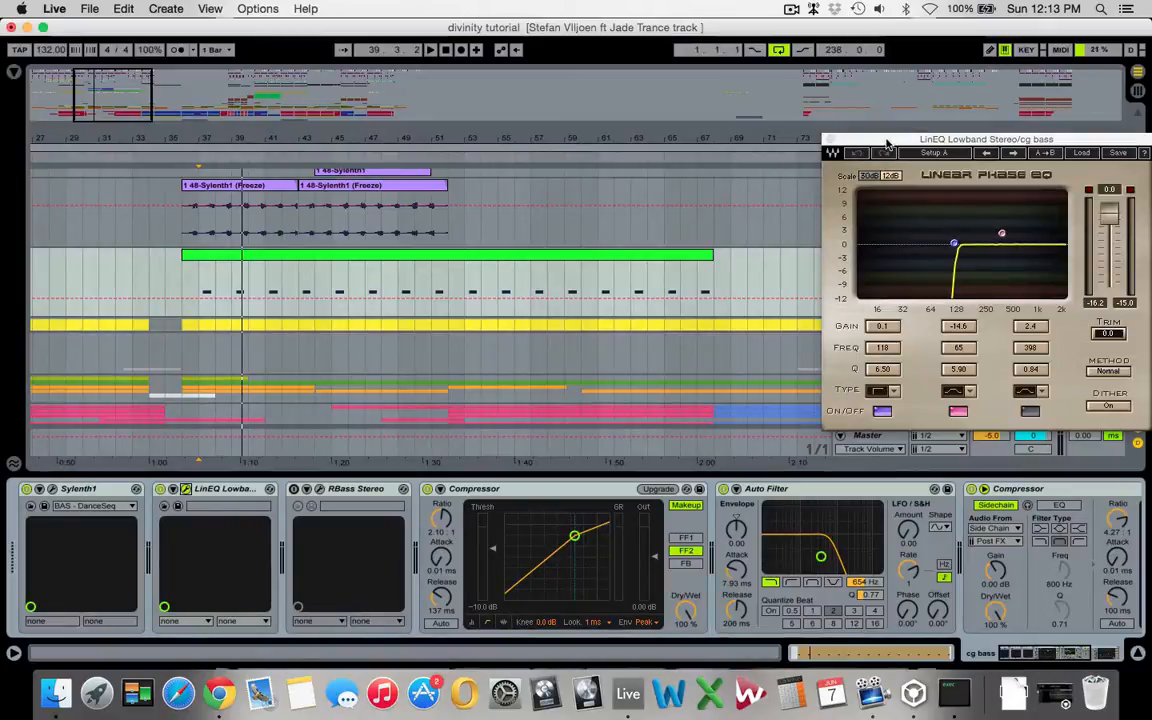
pyautogui.moveTo(886, 143); pyautogui.dragTo(757, 121)
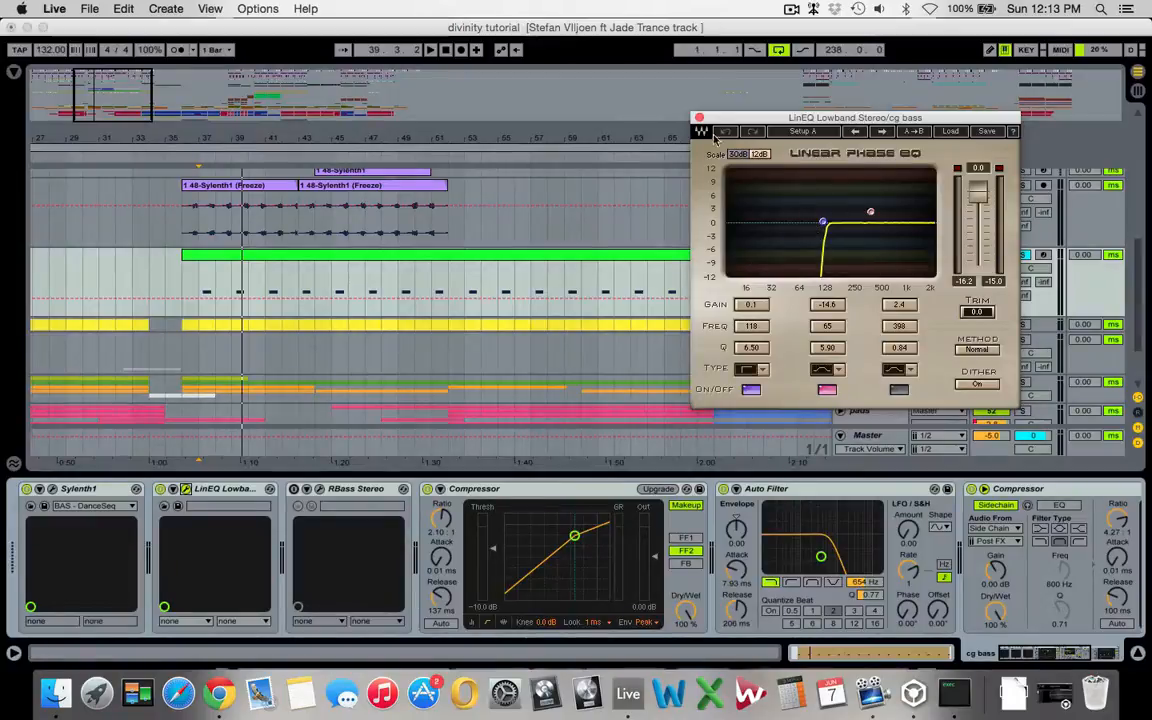
pyautogui.click(700, 119)
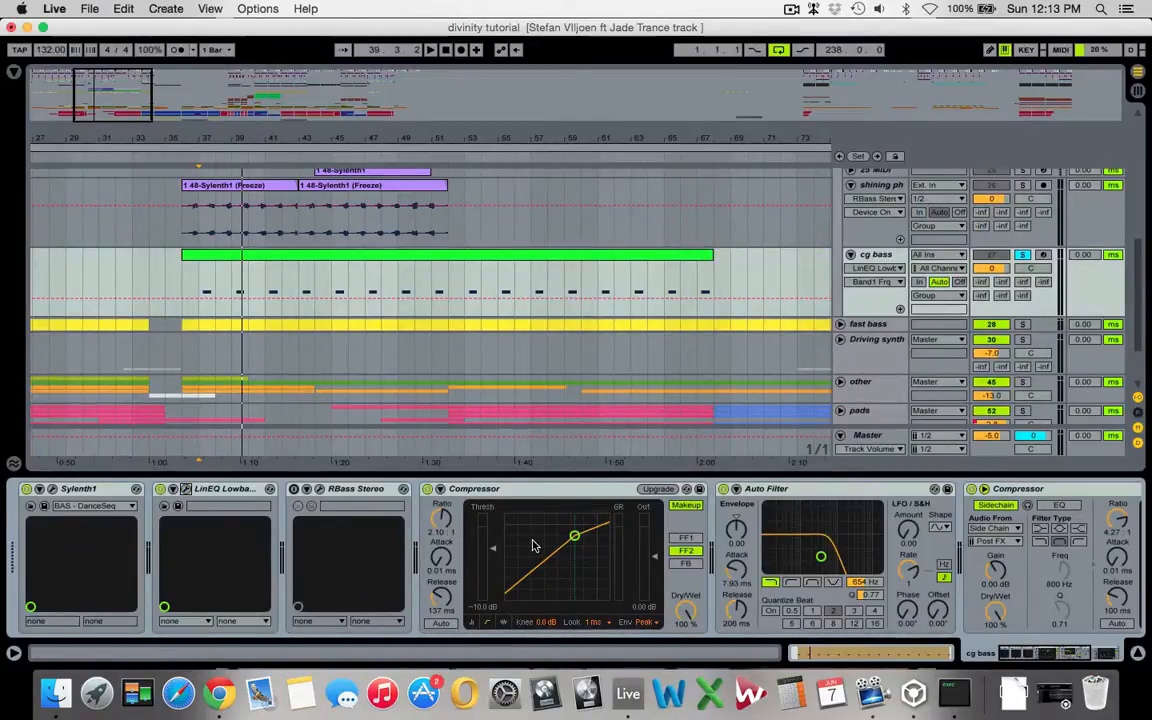
# Step: Compare the cg bass sound with its Auto Filter bypassed and re-enabled, and view the sidechained Compressor
pyautogui.hscroll(3, 533, 545)
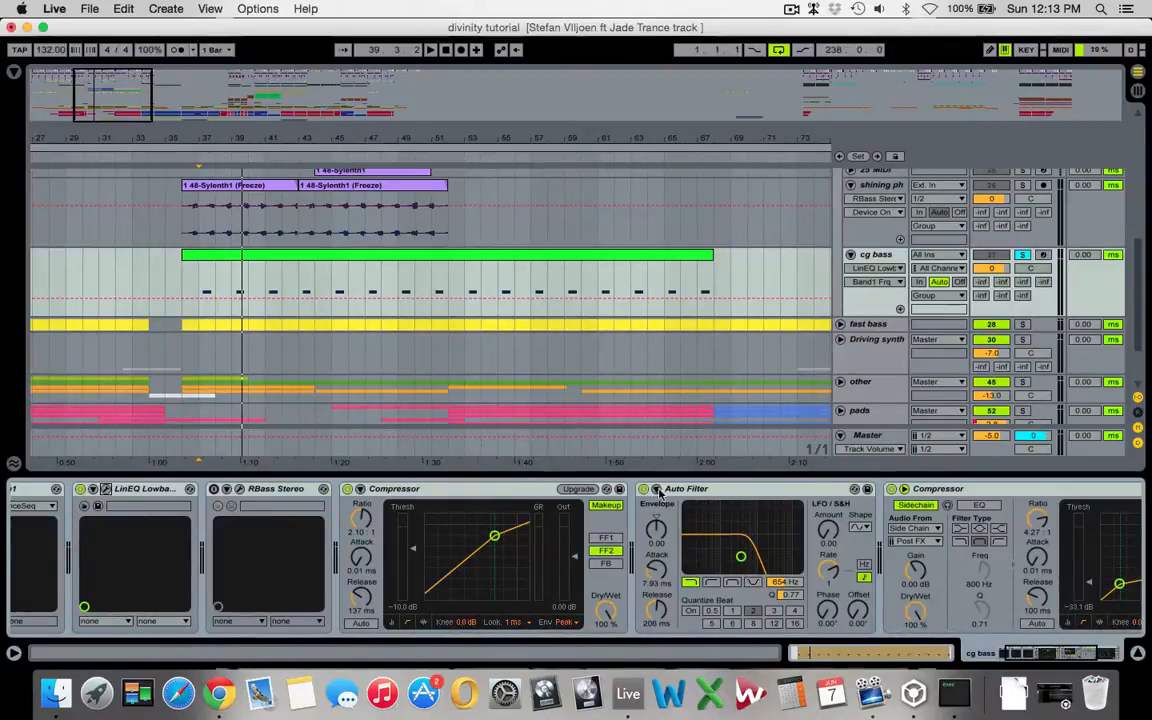
pyautogui.press('space')
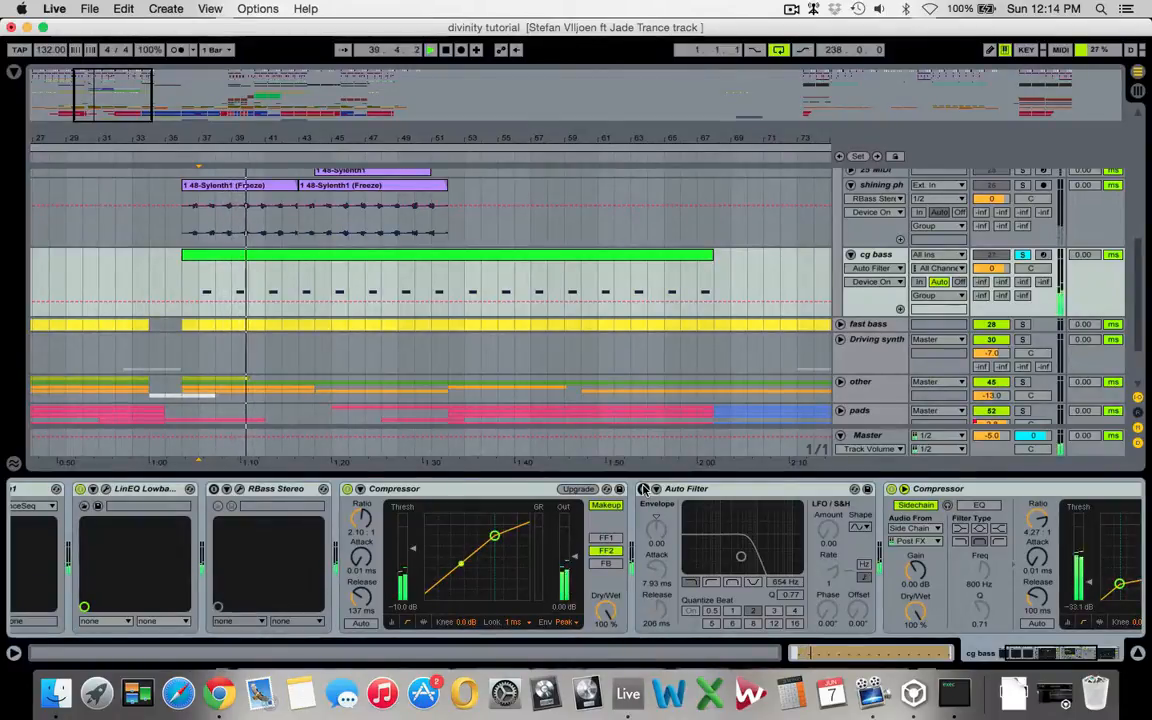
pyautogui.hscroll(5, 852, 537)
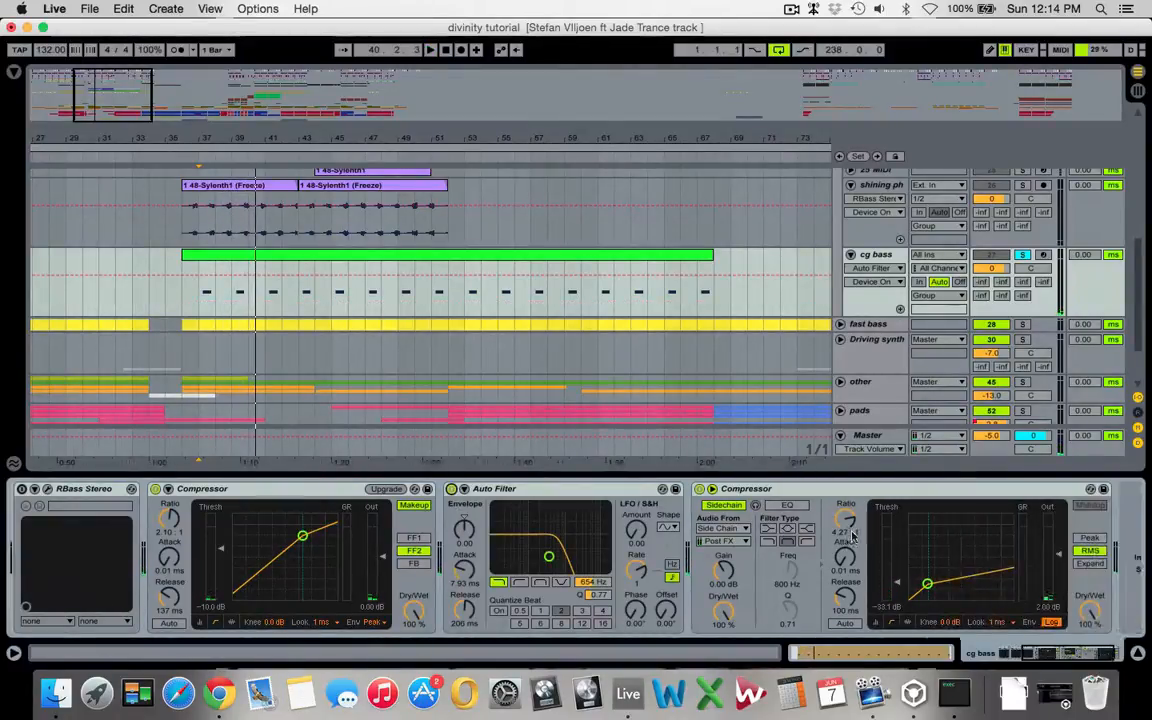
# Step: Collapse the second Bass group and play from bar 36 with both Bass groups soloed, adding fast bass to the solo
pyautogui.scroll(5, 896, 312)
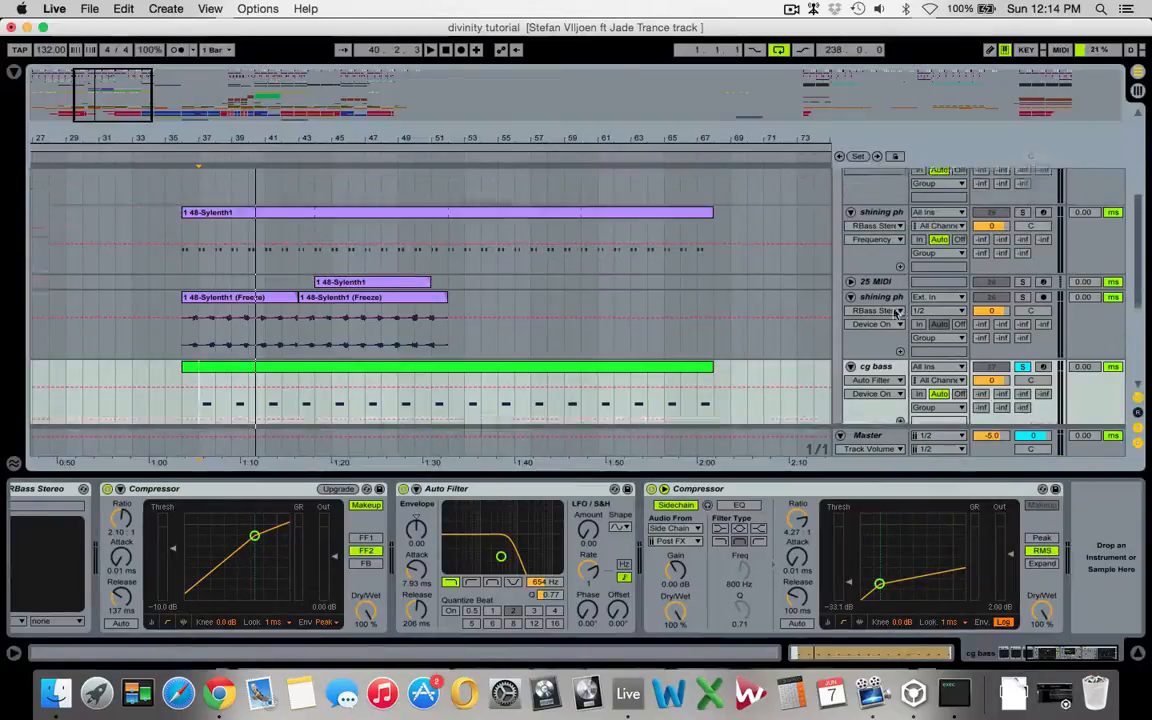
pyautogui.click(841, 184)
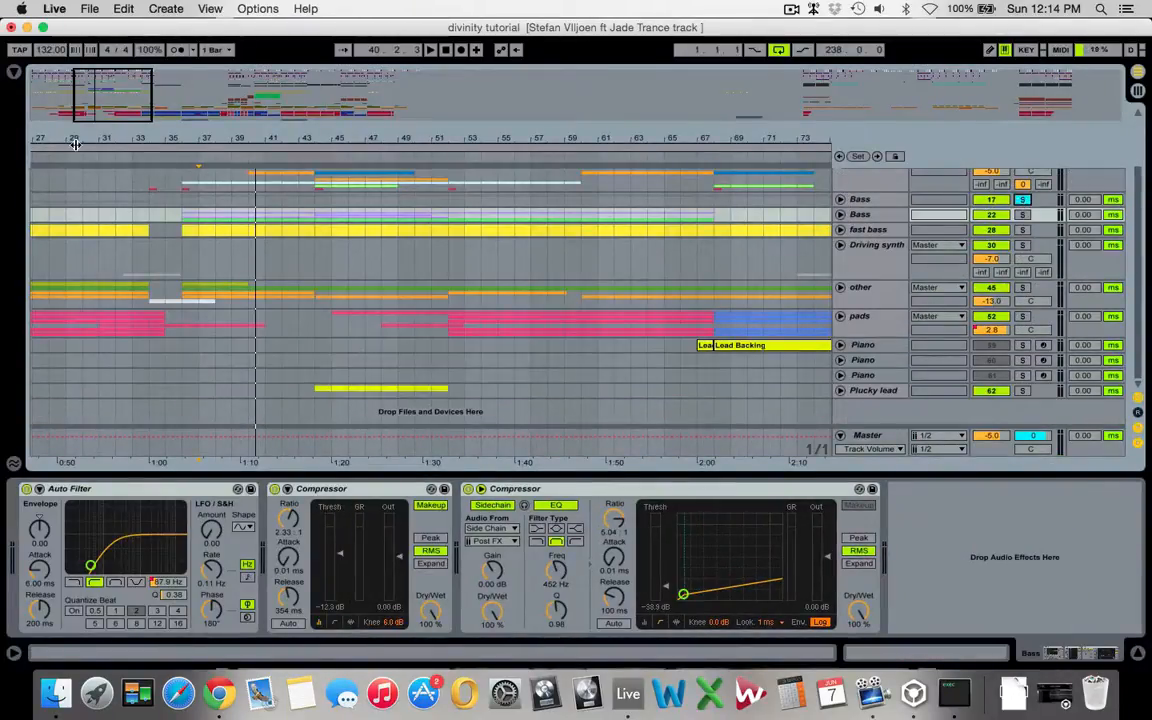
pyautogui.click(183, 236)
pyautogui.press('space')
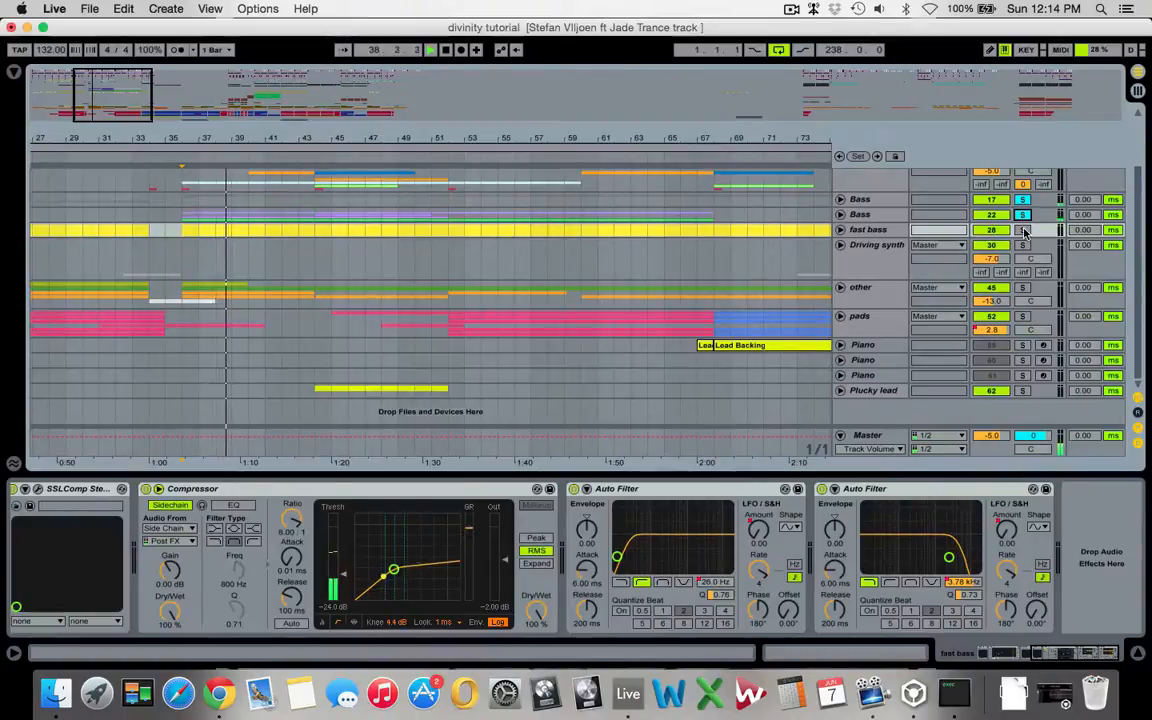
pyautogui.click(1023, 230)
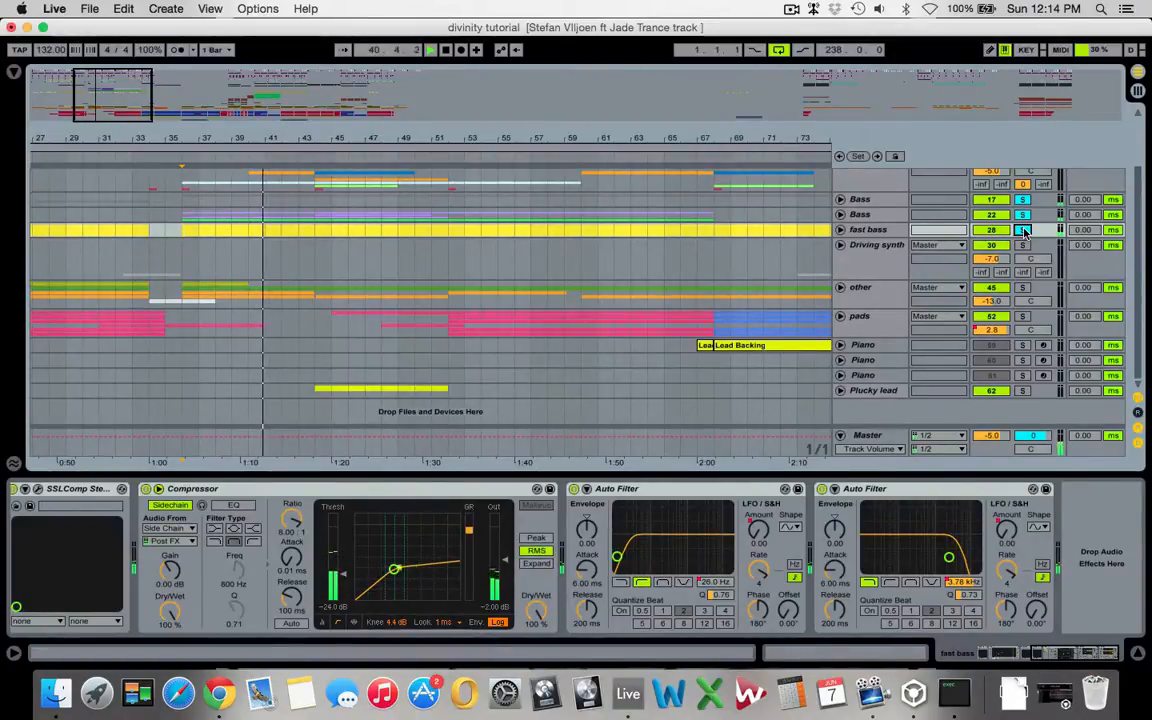
pyautogui.press('space')
# Step: Solo the Drums group as well and play it together with the bass groups from bar 36
pyautogui.scroll(3, 1024, 231)
pyautogui.scroll(1, 1024, 232)
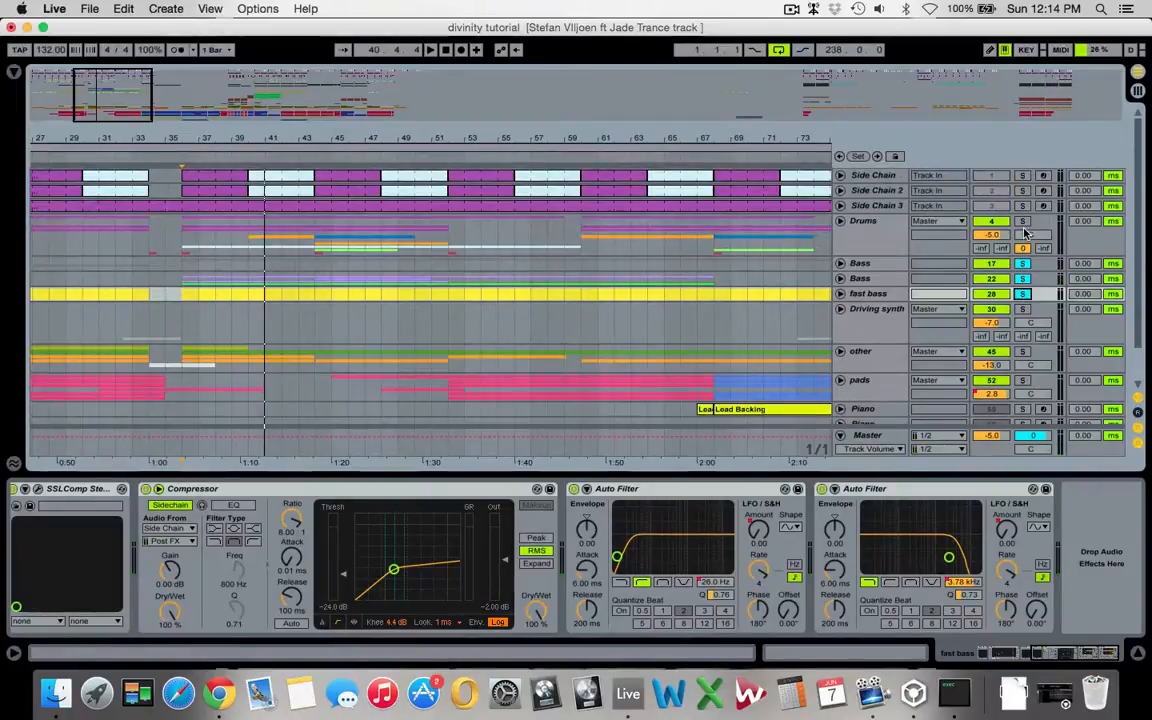
pyautogui.press('space')
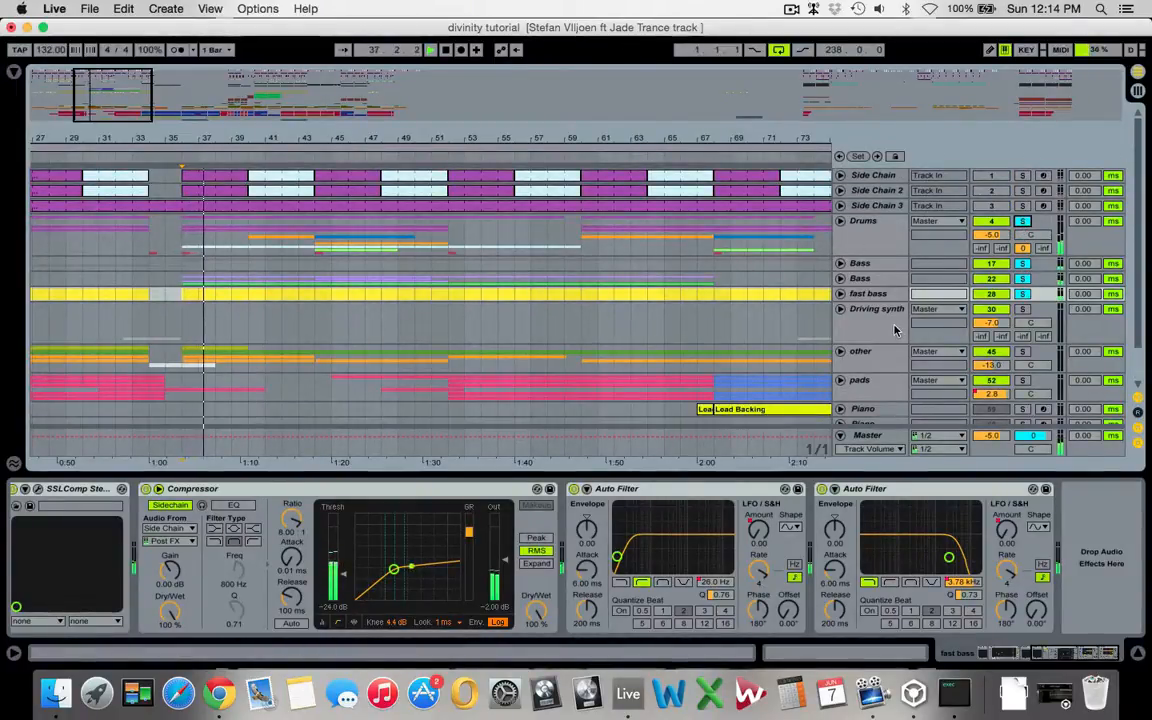
# Step: Show the return tracks, solo the D bass return during playback, and display its device chain
pyautogui.click(873, 265)
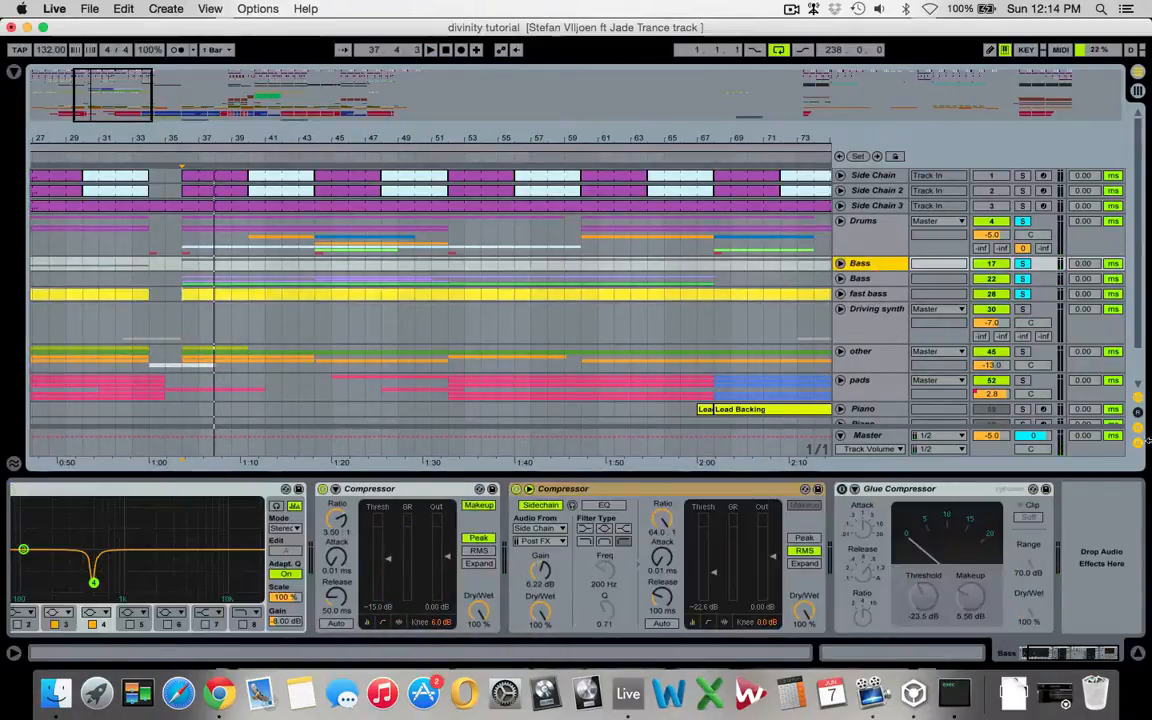
pyautogui.click(1138, 413)
pyautogui.press('space')
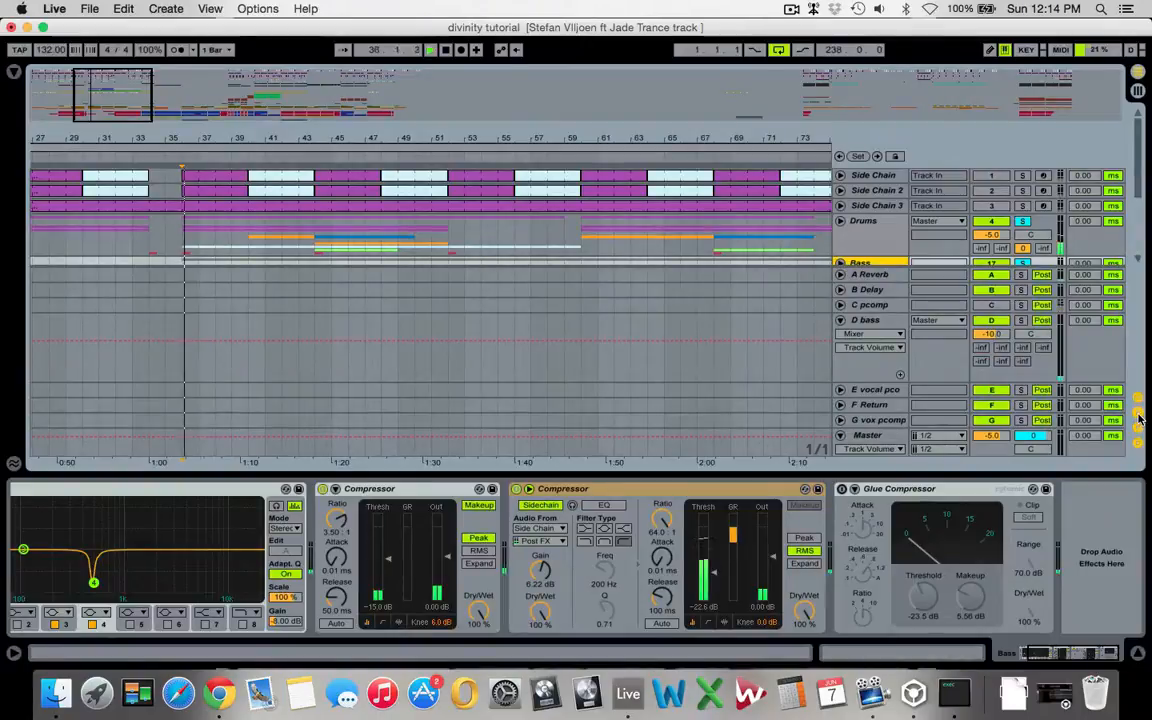
pyautogui.click(1021, 321)
pyautogui.click(866, 320)
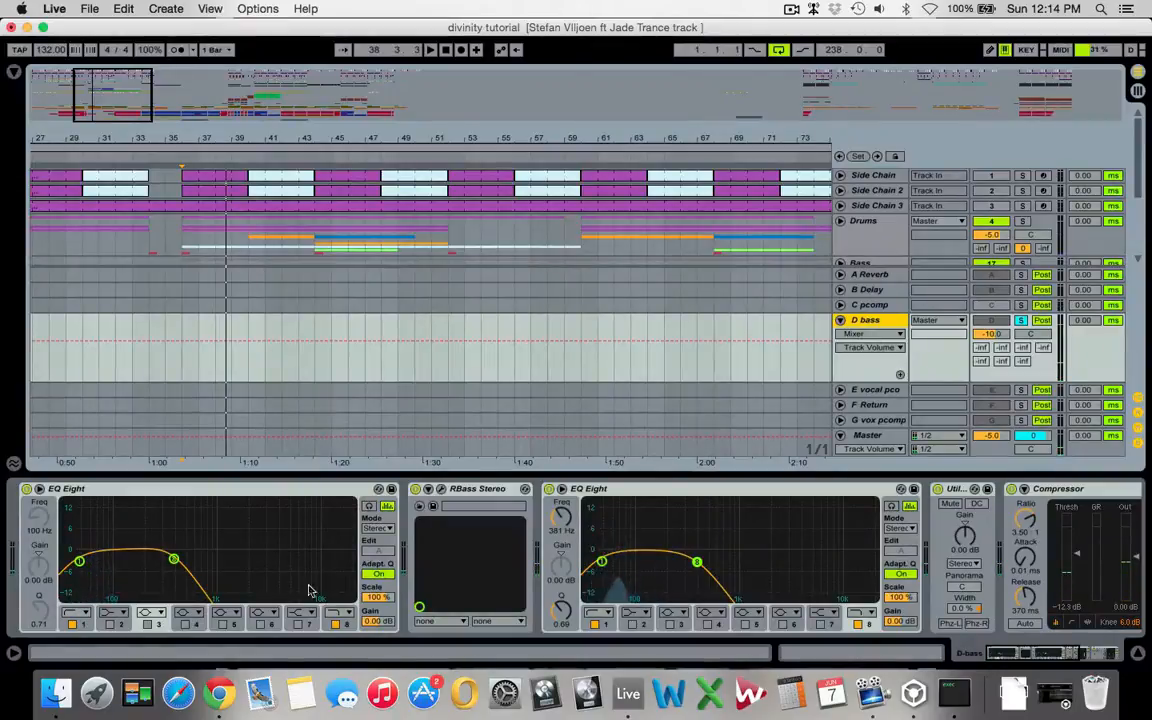
# Step: Examine the D bass return's chain from the first EQ Eight and RBass Stereo through Utility to the sidechained Compressor
pyautogui.hscroll(1, 386, 550)
pyautogui.click(388, 549)
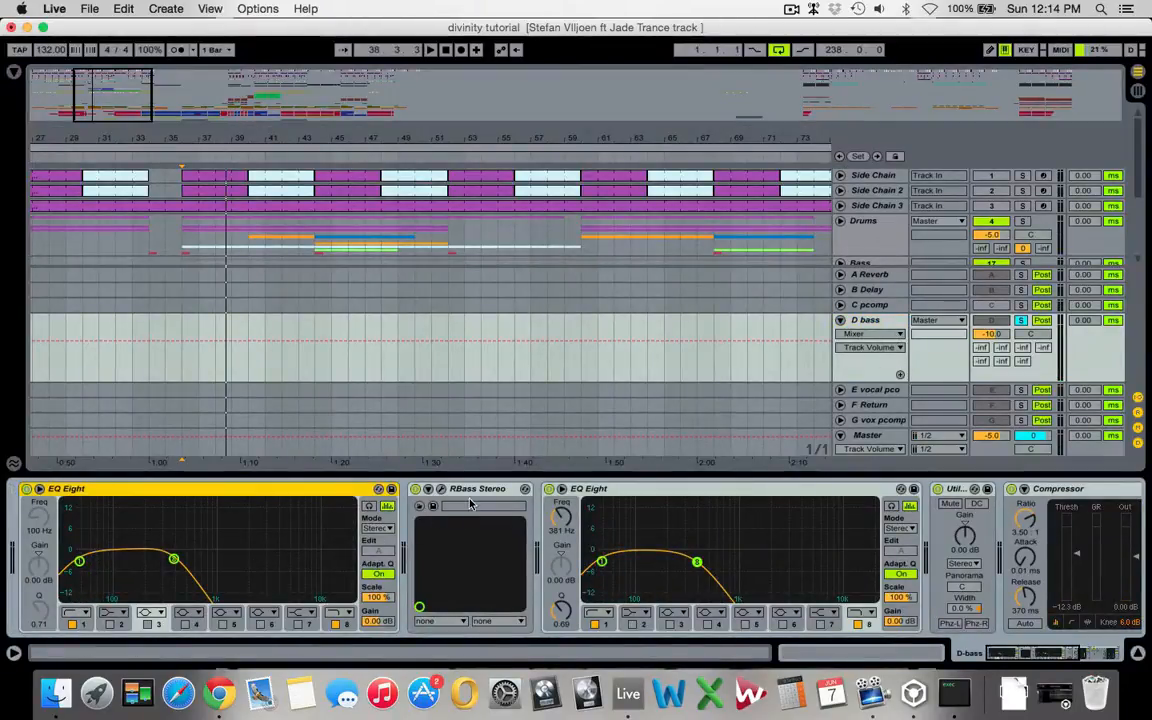
pyautogui.hscroll(5, 744, 497)
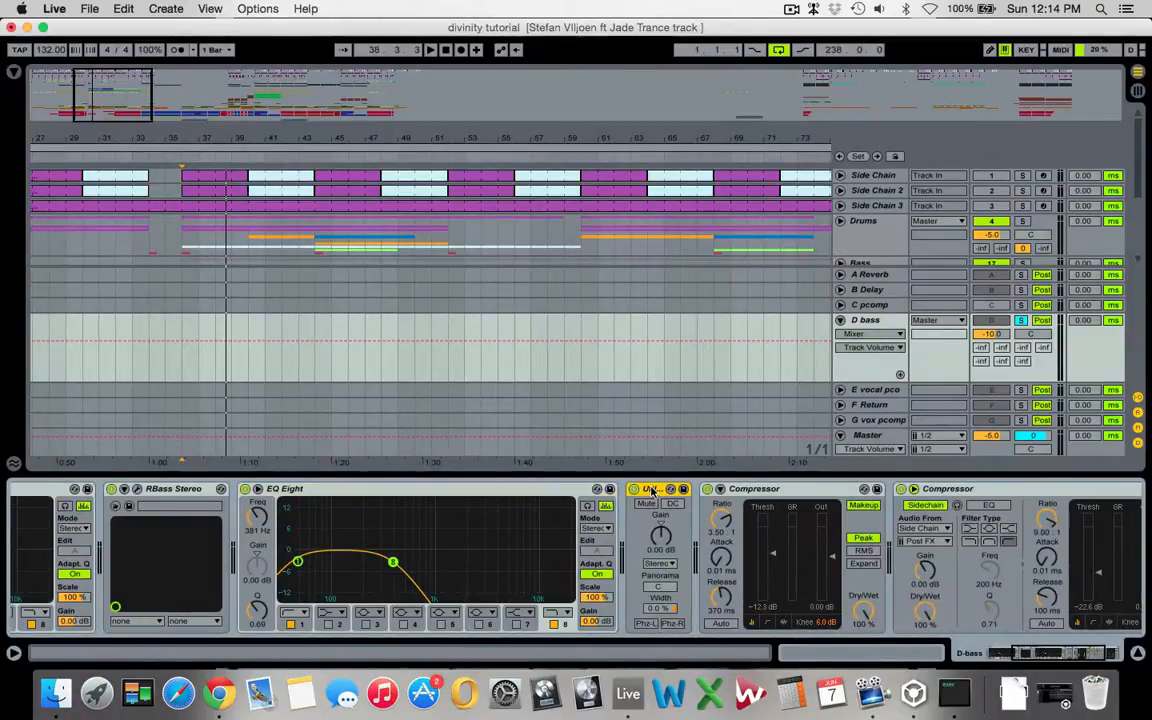
pyautogui.hscroll(3, 787, 514)
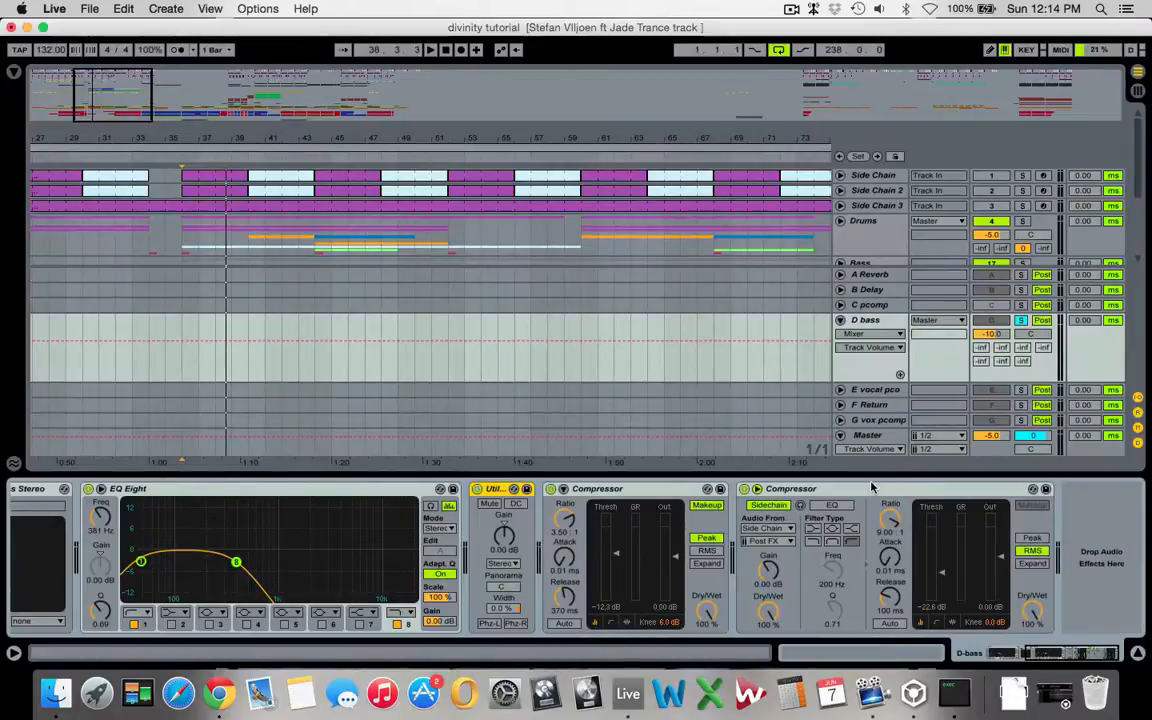
# Step: Collapse the D bass return, hide the return tracks, and play the arrangement briefly from bar 36
pyautogui.click(877, 329)
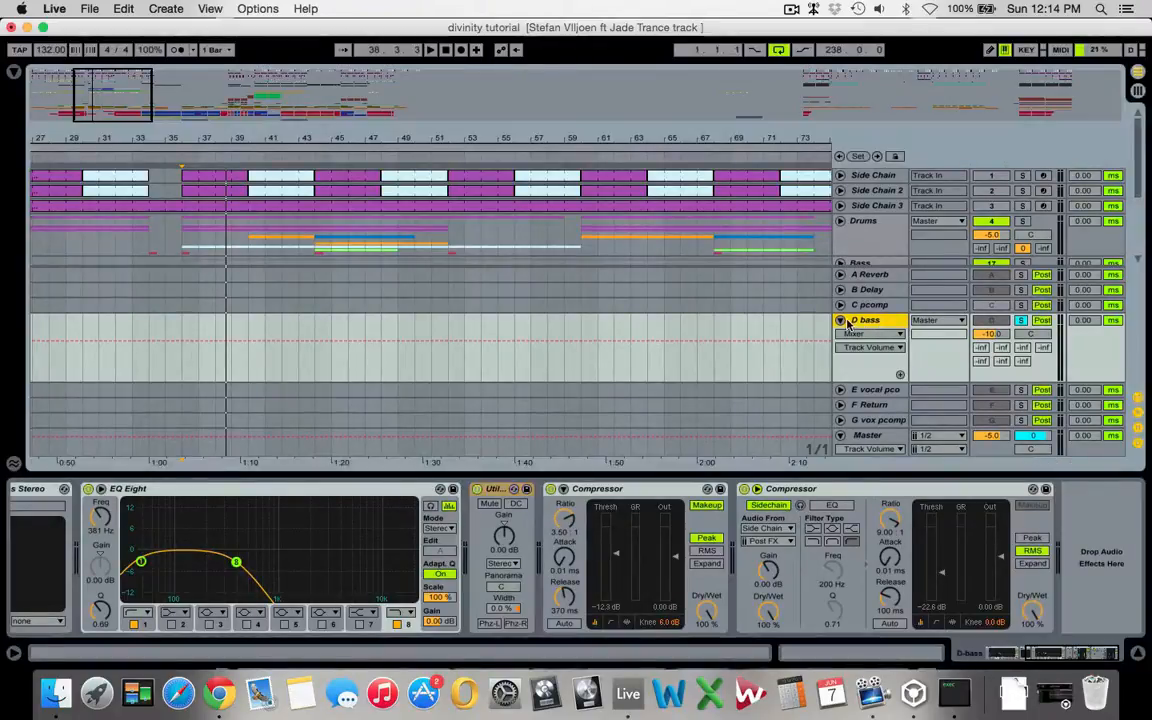
pyautogui.click(840, 321)
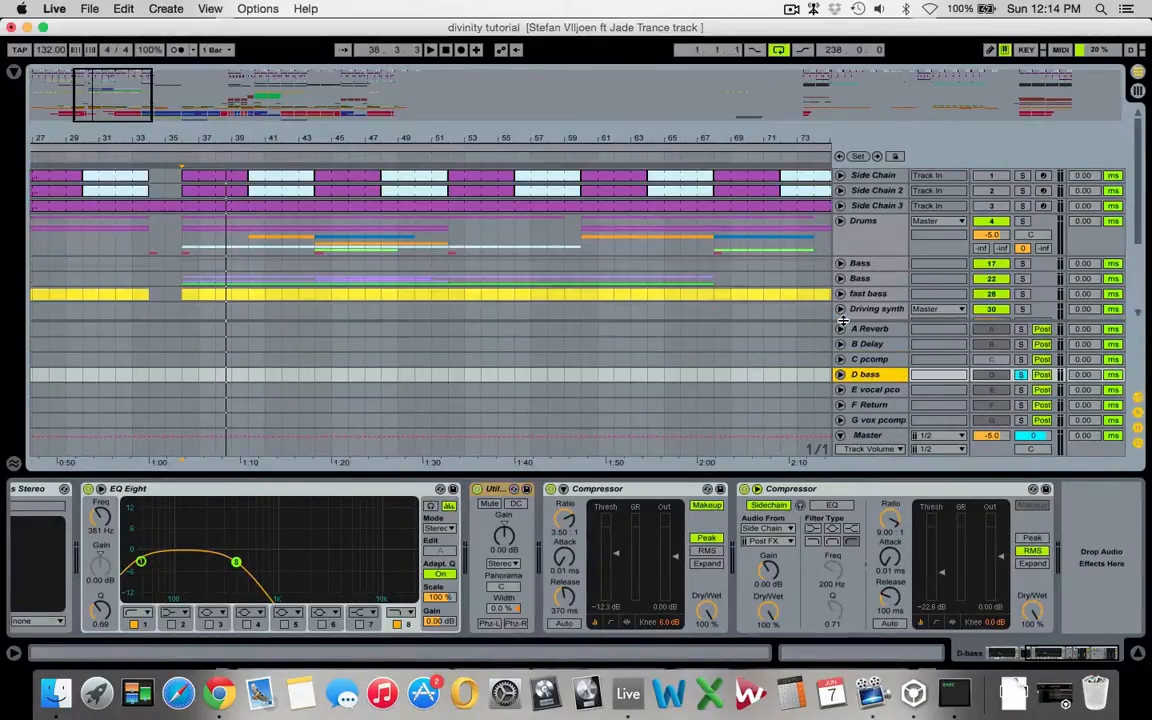
pyautogui.click(1136, 413)
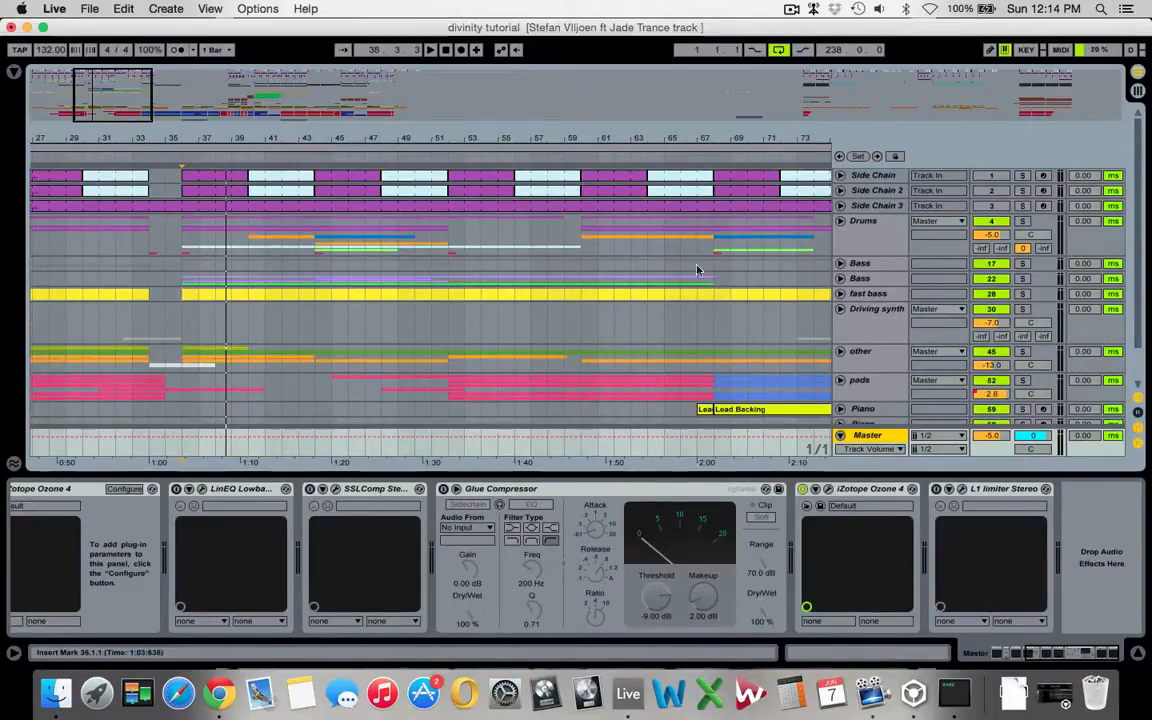
pyautogui.press('space')
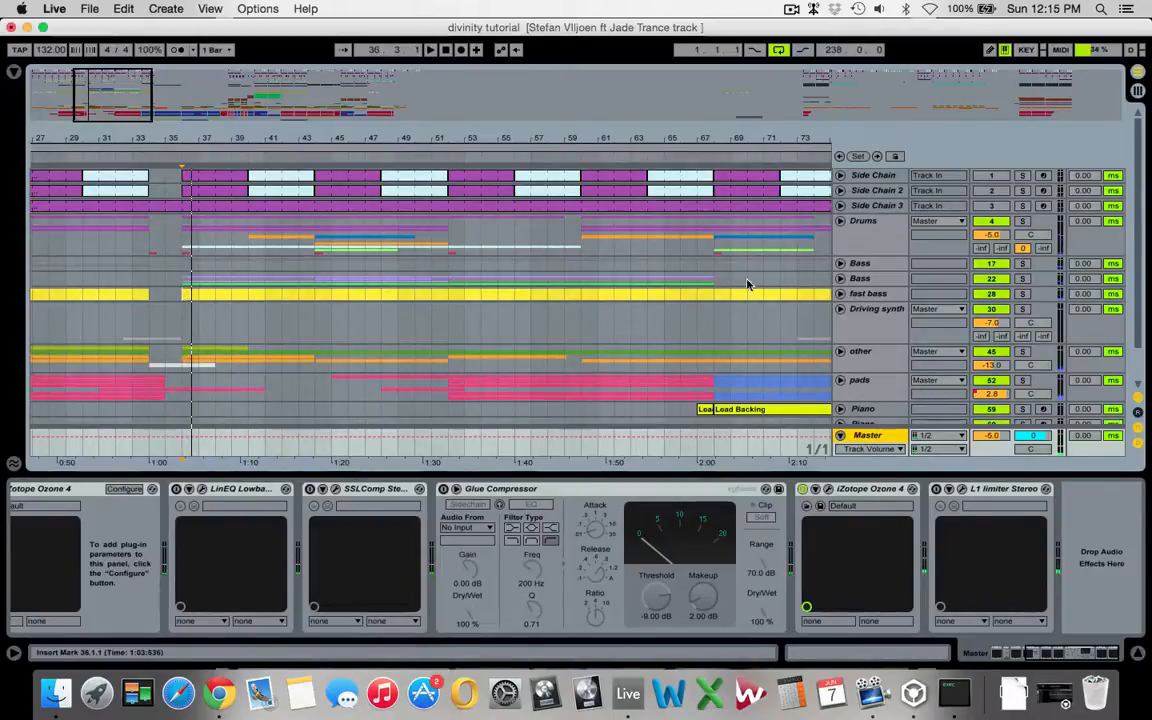
# Step: Play the arrangement from bar 120 with the Driving synth group soloed and its device chain displayed
pyautogui.scroll(-1, 762, 363)
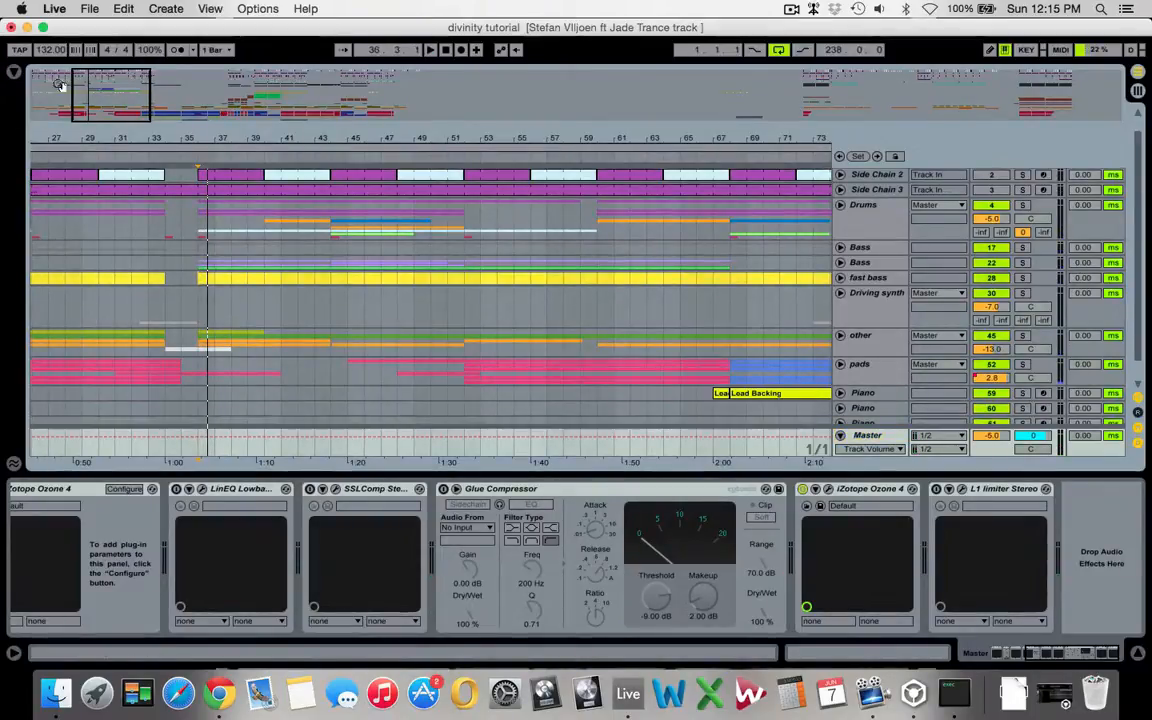
pyautogui.moveTo(97, 95); pyautogui.dragTo(97, 48)
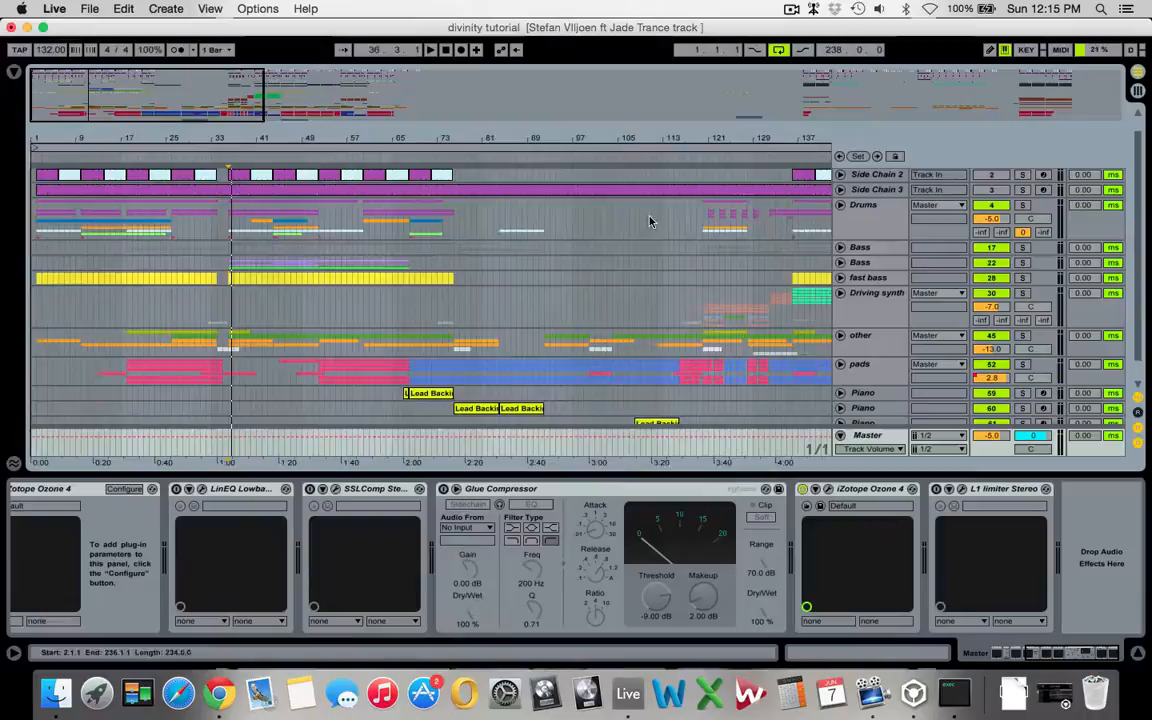
pyautogui.click(849, 302)
pyautogui.hscroll(10, 735, 296)
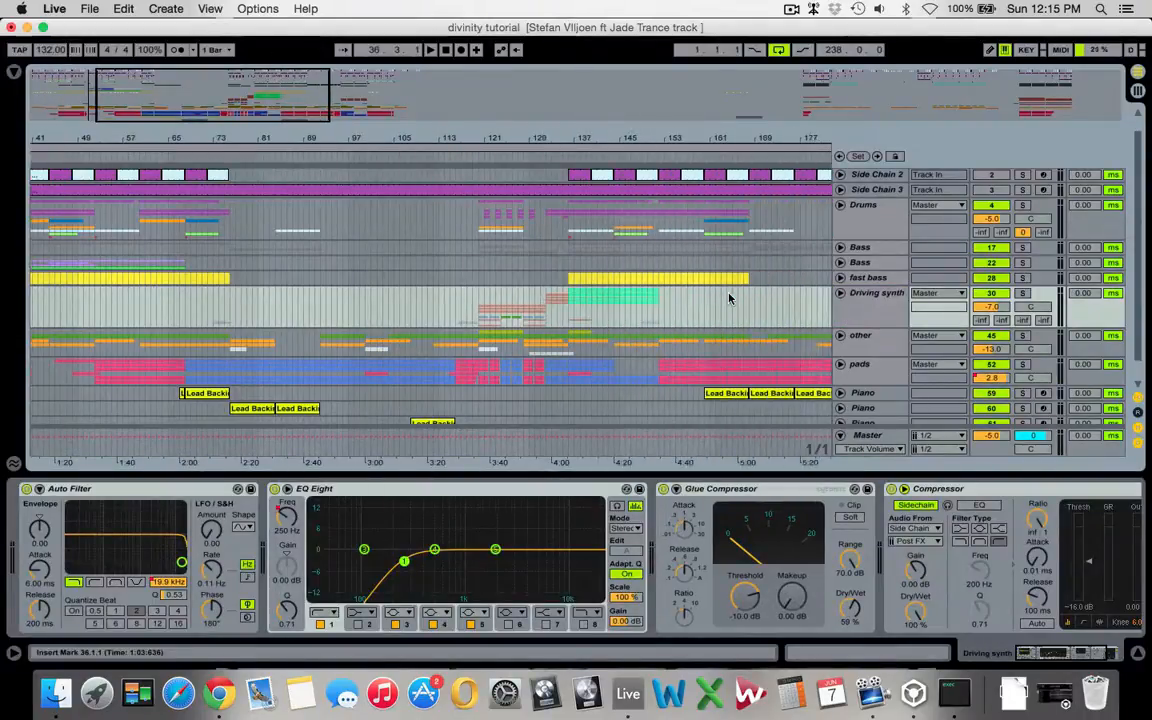
pyautogui.click(480, 322)
pyautogui.press('space')
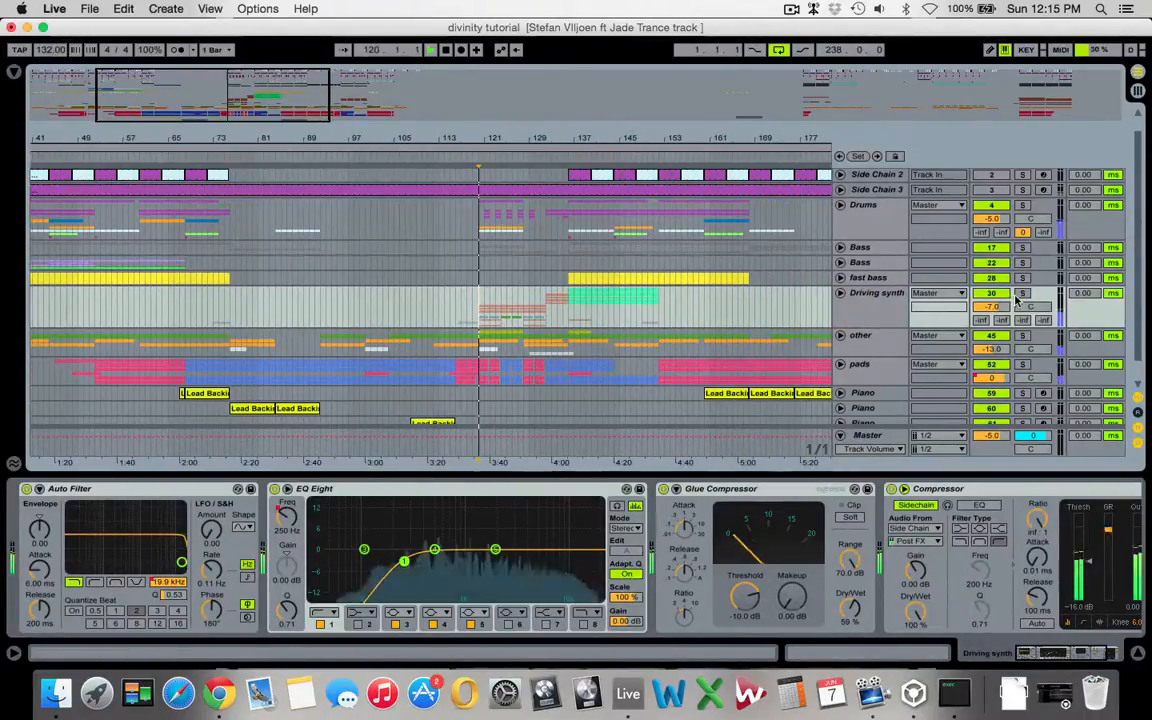
pyautogui.click(1022, 293)
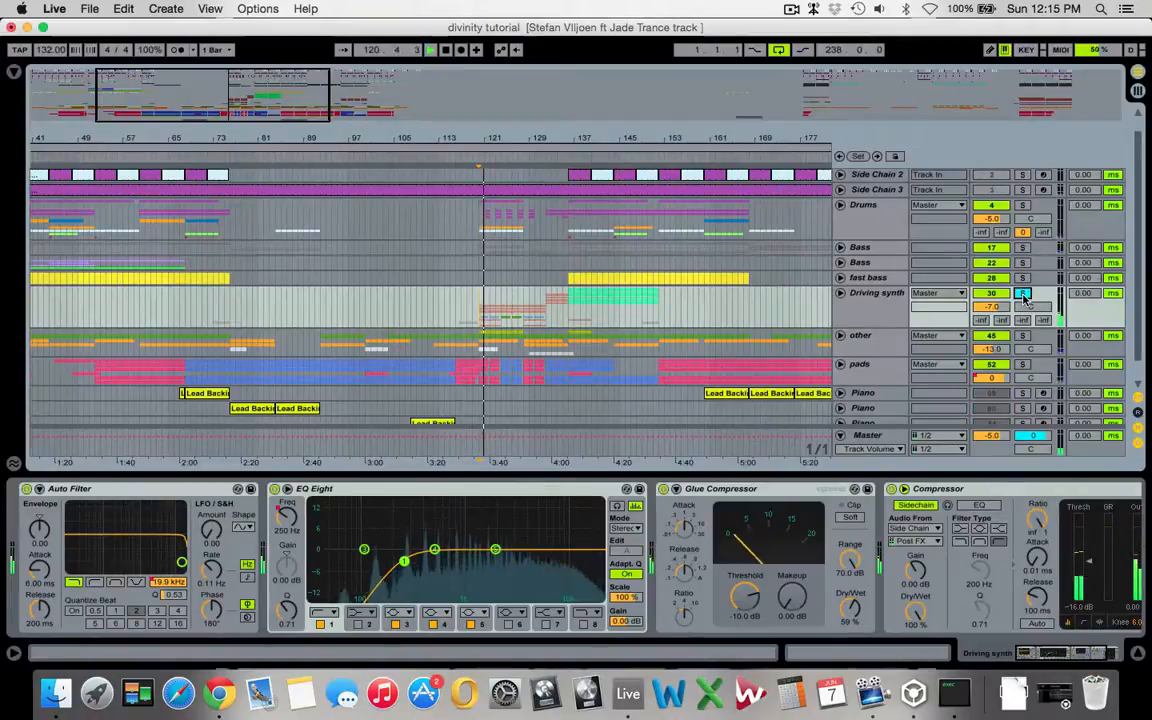
# Step: Unfold the Driving synth group to show its Sylenth tracks
pyautogui.click(840, 293)
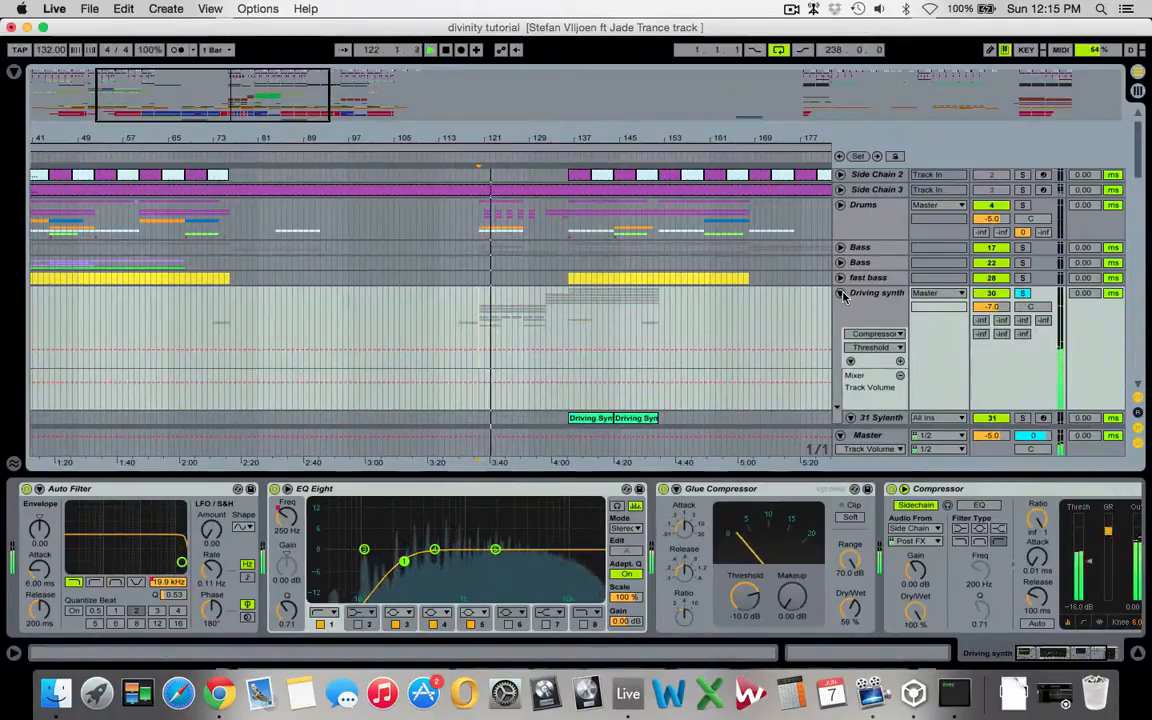
pyautogui.scroll(-3, 843, 300)
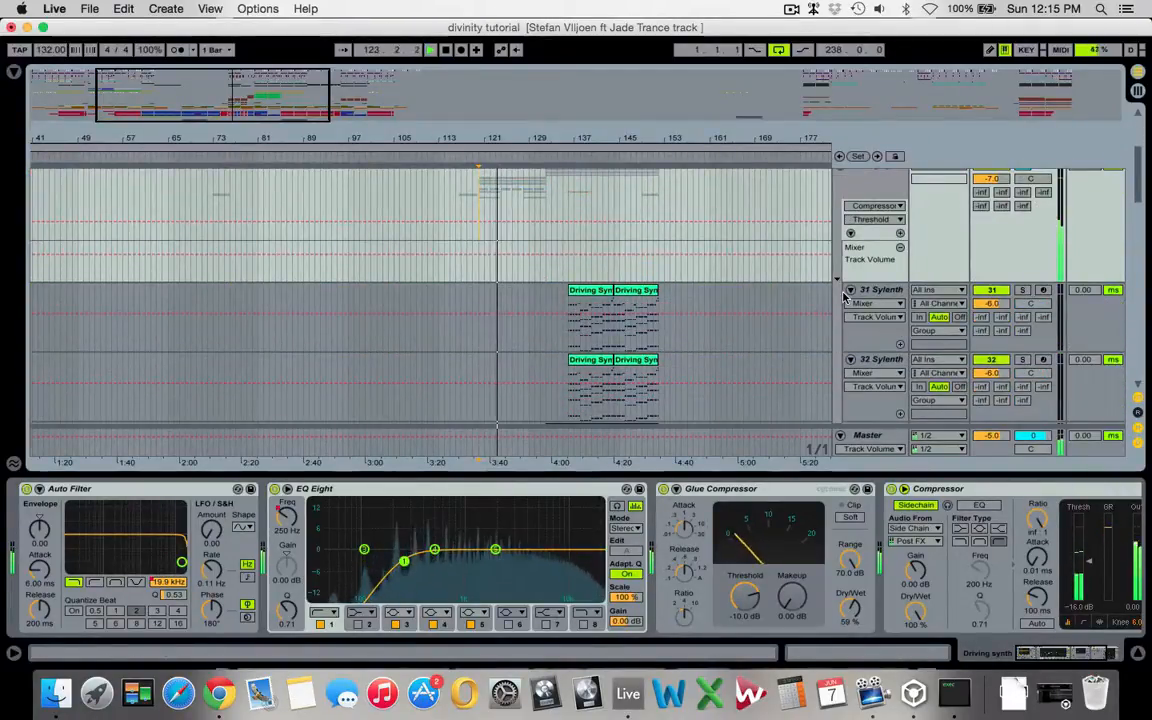
pyautogui.scroll(1, 843, 299)
# Step: Play the first Driving Synth clip on 31 Sylenth from bar 136 and view its MIDI notes
pyautogui.click(578, 341)
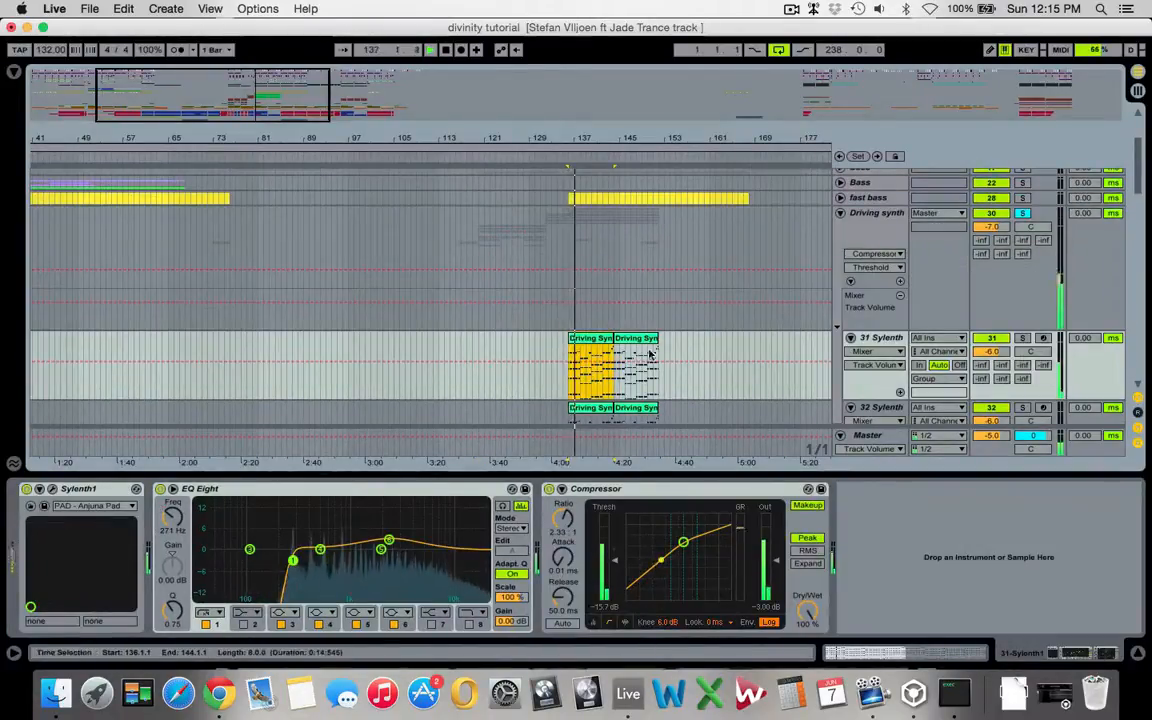
pyautogui.click(880, 232)
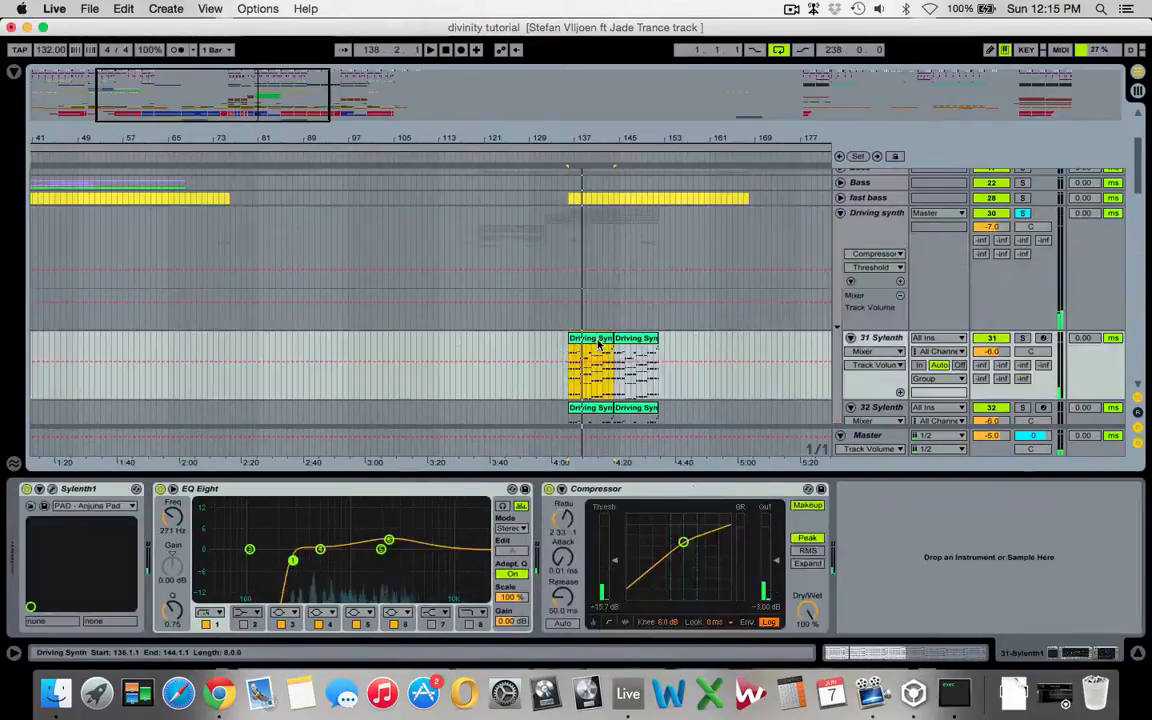
pyautogui.doubleClick(597, 344)
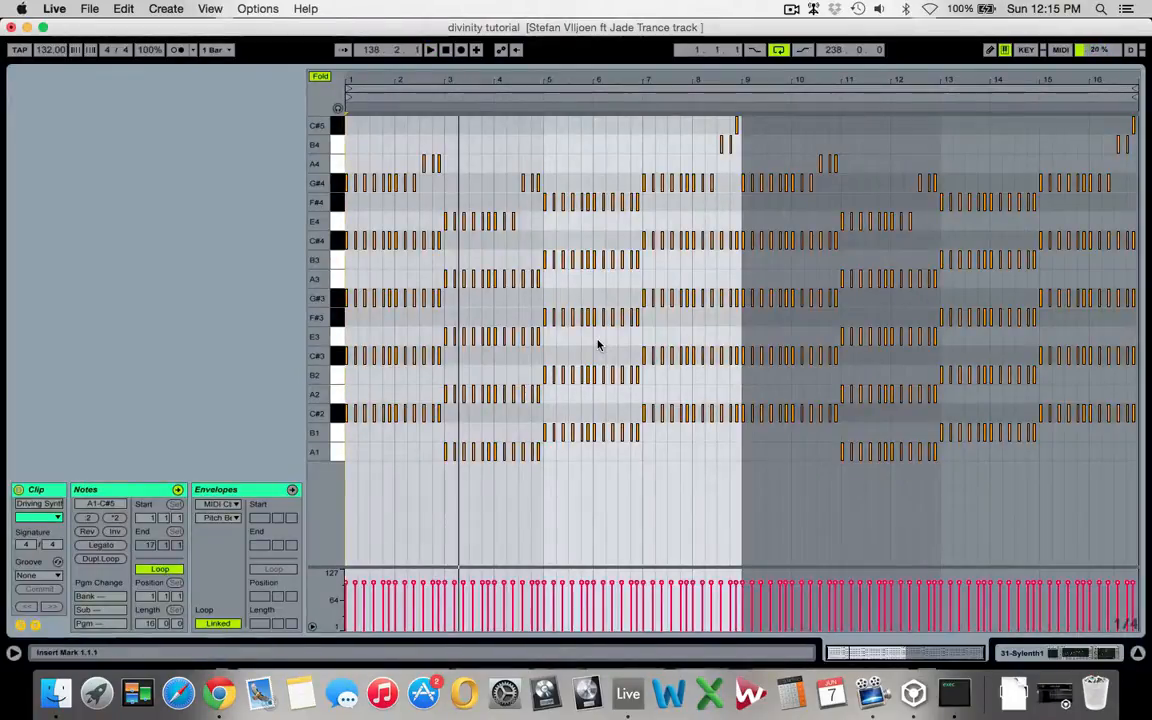
pyautogui.hotkey('shift', 'Tab')
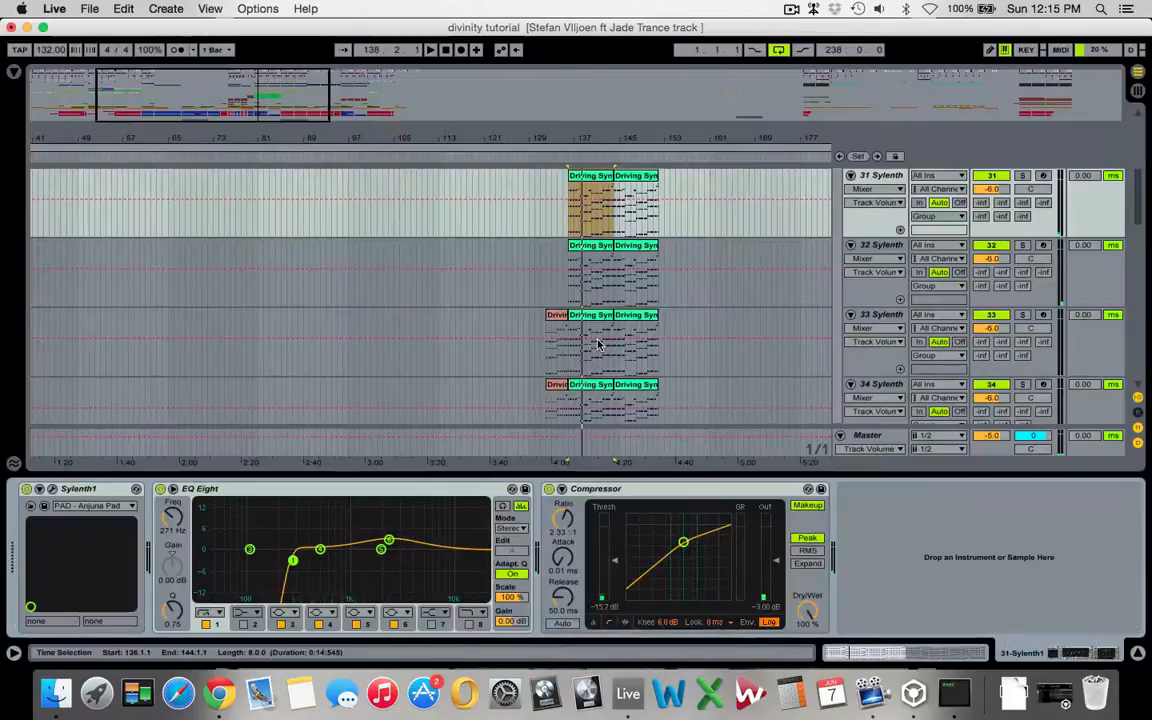
# Step: View the MIDI notes of the first clip on the long 2 track while playing it from bar 120
pyautogui.scroll(-6, 597, 344)
pyautogui.click(487, 283)
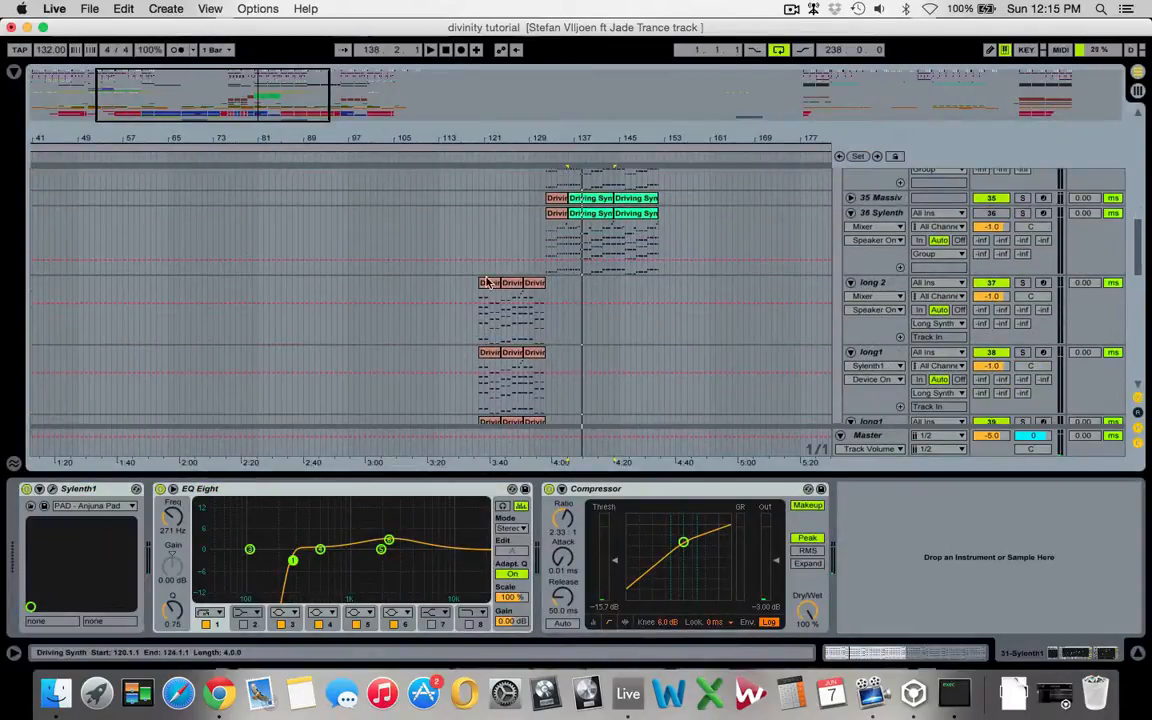
pyautogui.click(487, 283)
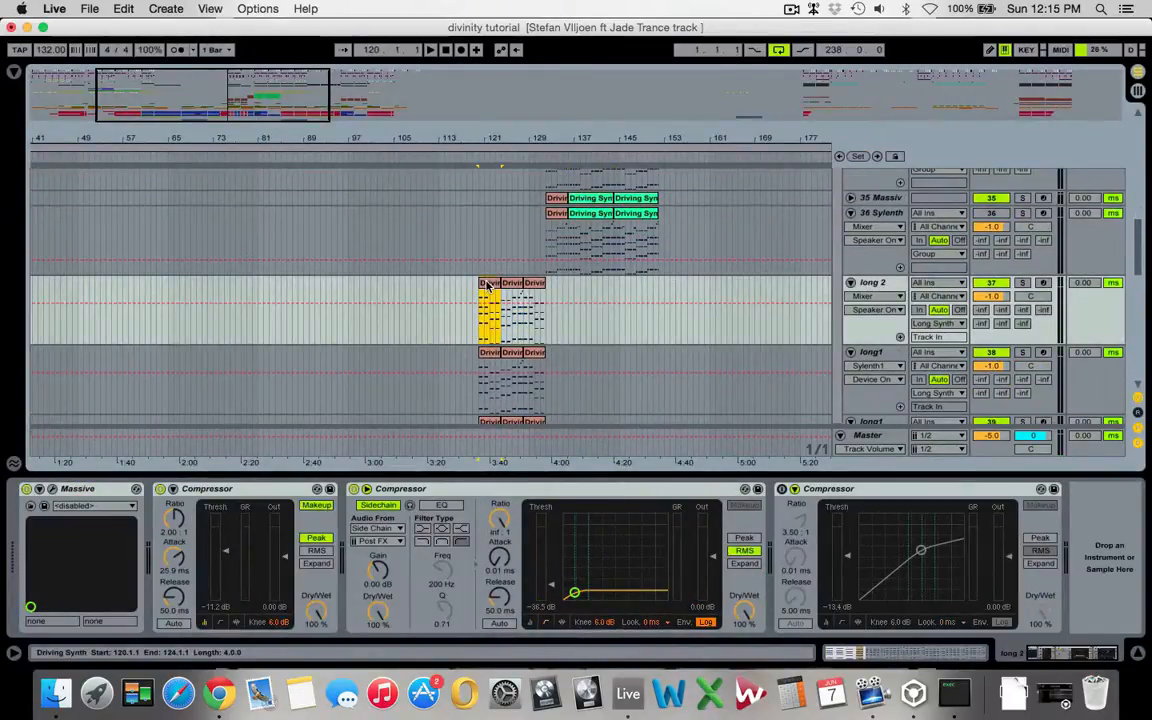
pyautogui.hotkey('shift', 'Tab')
pyautogui.press('space')
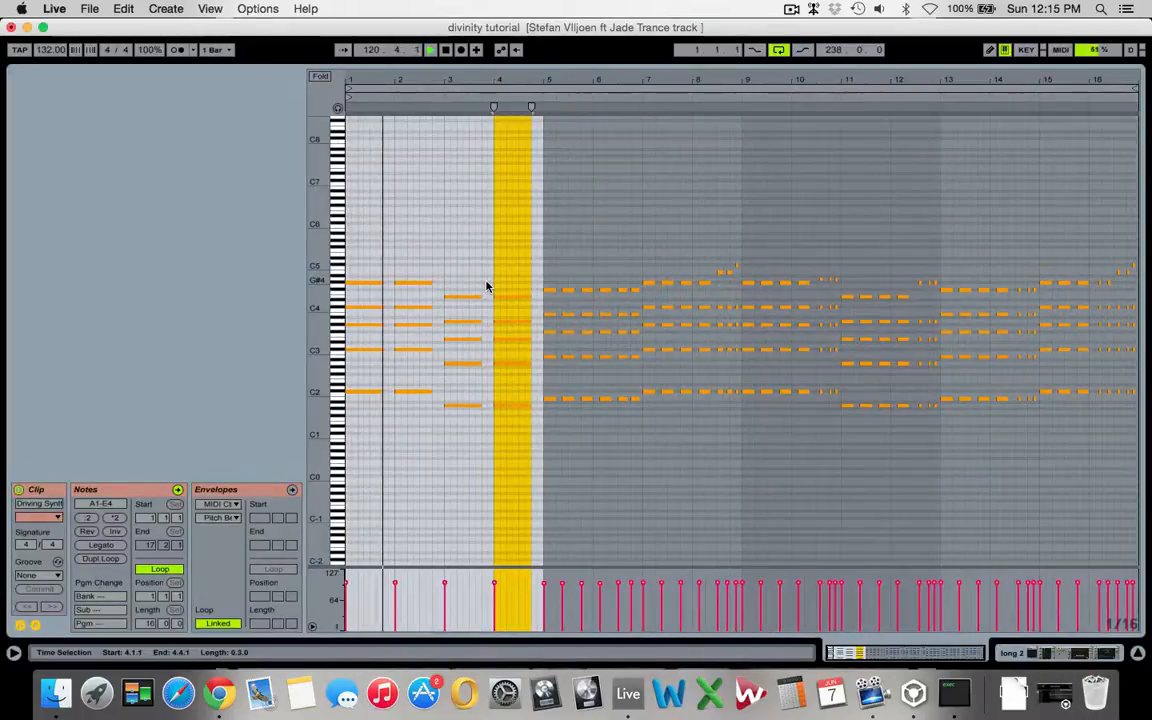
pyautogui.hotkey('shift', 'Tab')
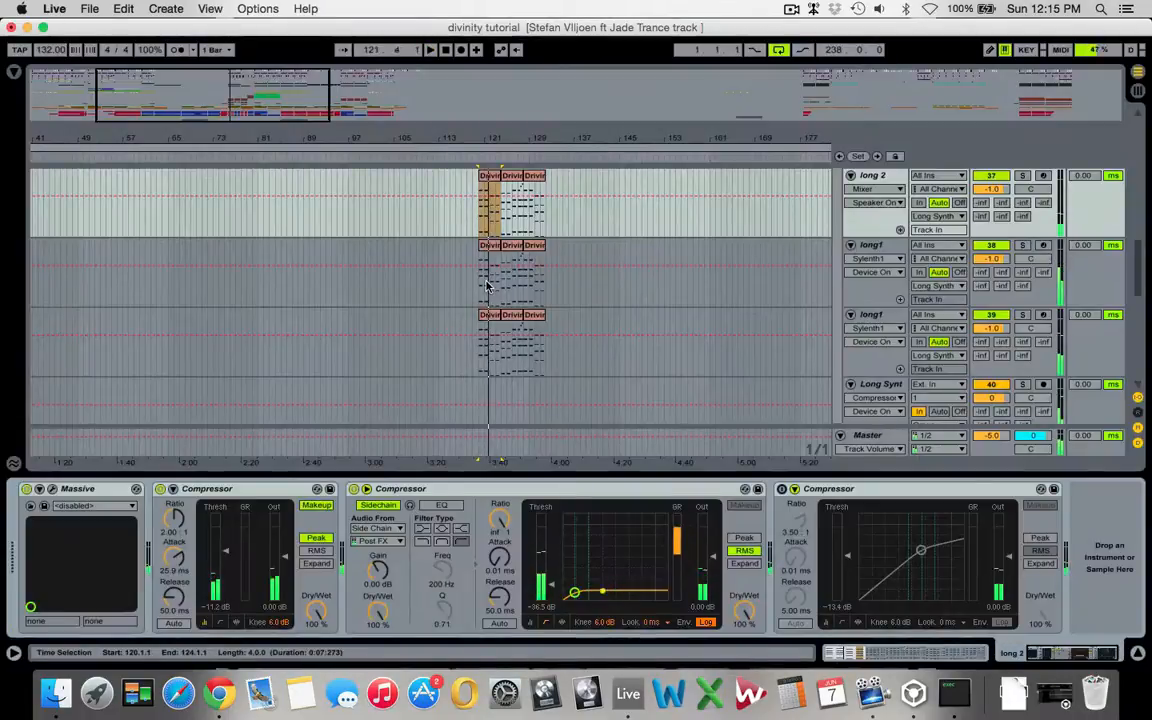
# Step: Return to the 31 Sylenth track and display its Sylenth1, EQ Eight and Compressor chain
pyautogui.scroll(-3, 486, 287)
pyautogui.scroll(-10, 486, 287)
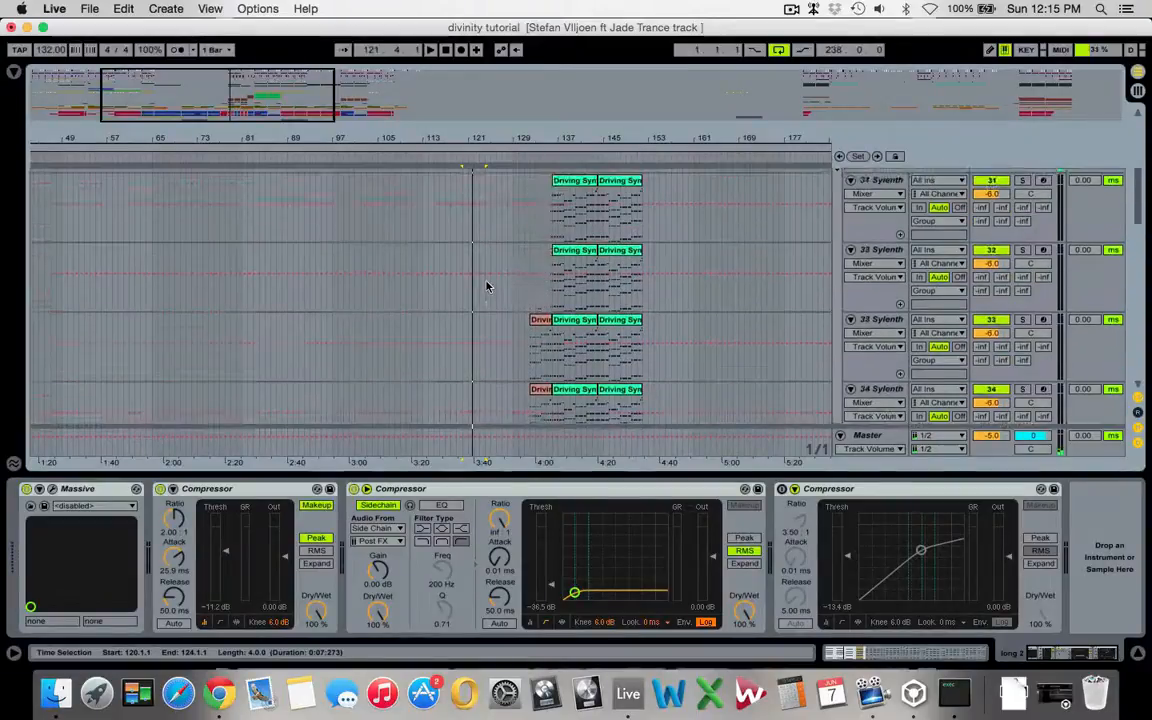
pyautogui.click(884, 308)
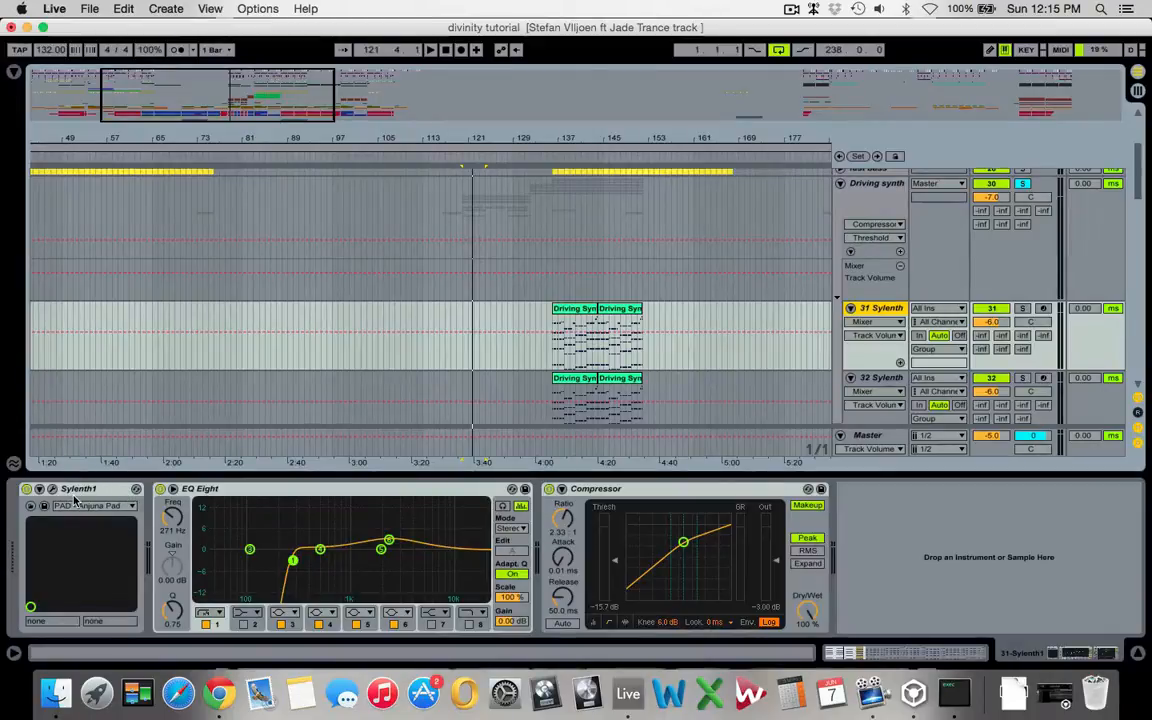
pyautogui.scroll(-1, 730, 370)
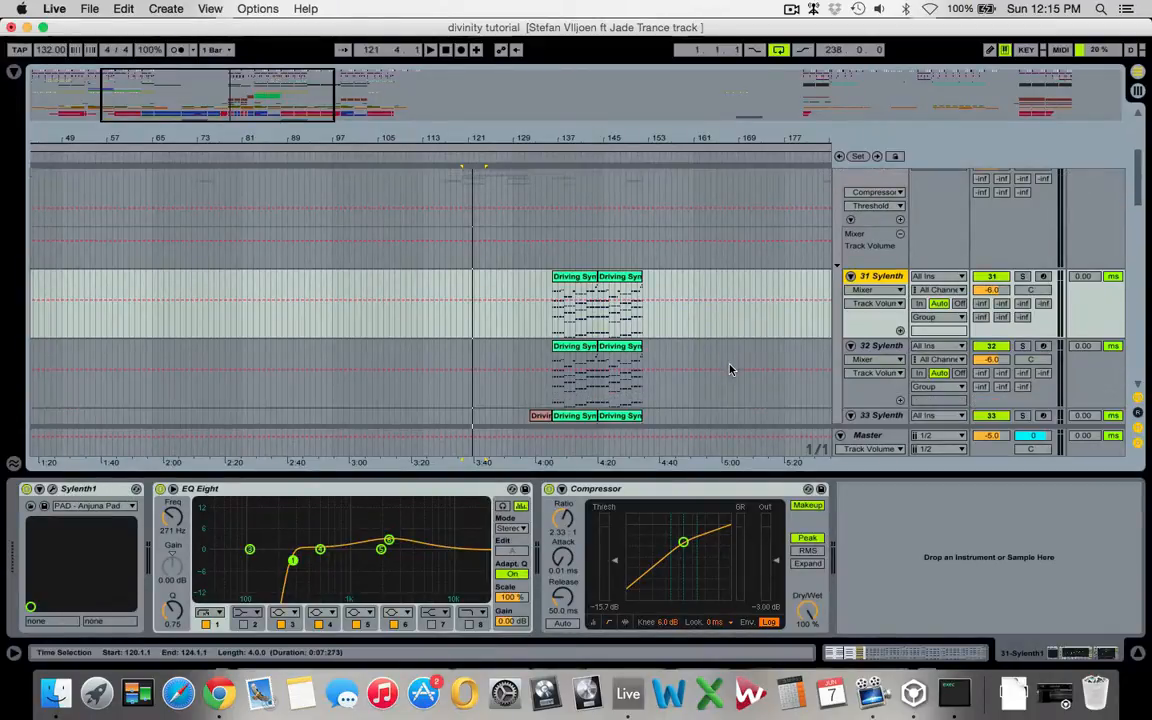
# Step: Solo 31 Sylenth and play its first Driving Synth clip from bar 136
pyautogui.moveTo(266, 102); pyautogui.dragTo(287, 126)
pyautogui.hscroll(5, 614, 250)
pyautogui.scroll(1, 614, 250)
pyautogui.scroll(-2, 614, 250)
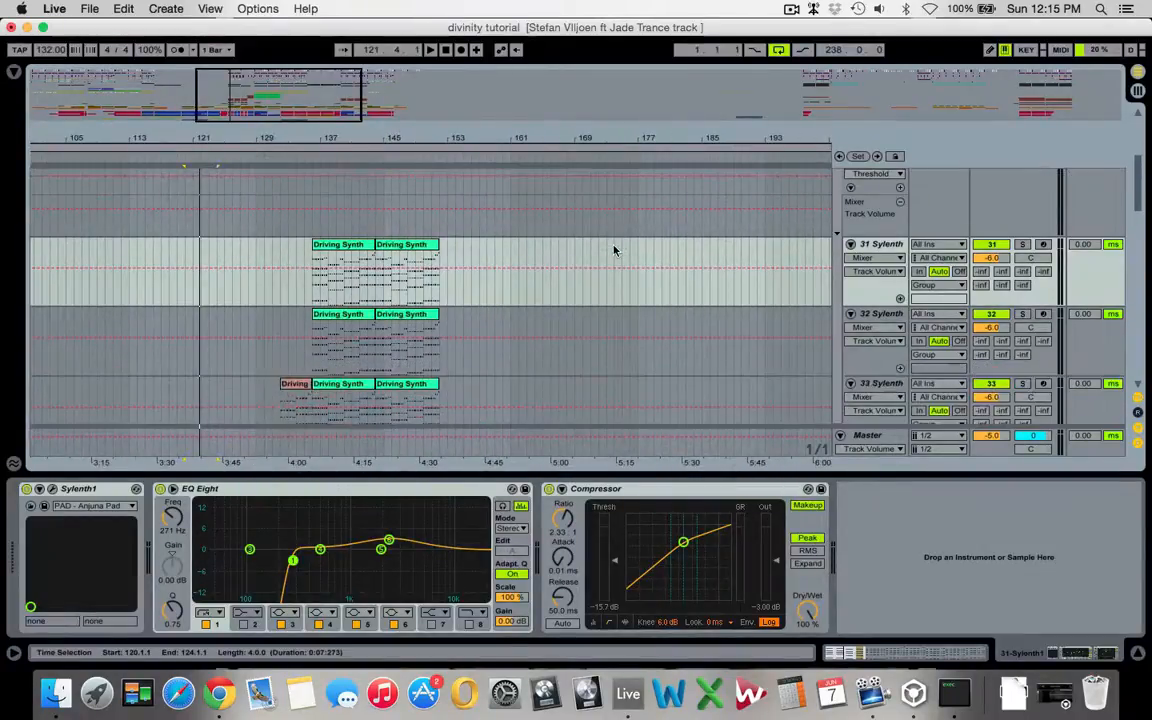
pyautogui.click(1021, 245)
pyautogui.click(338, 247)
pyautogui.press('space')
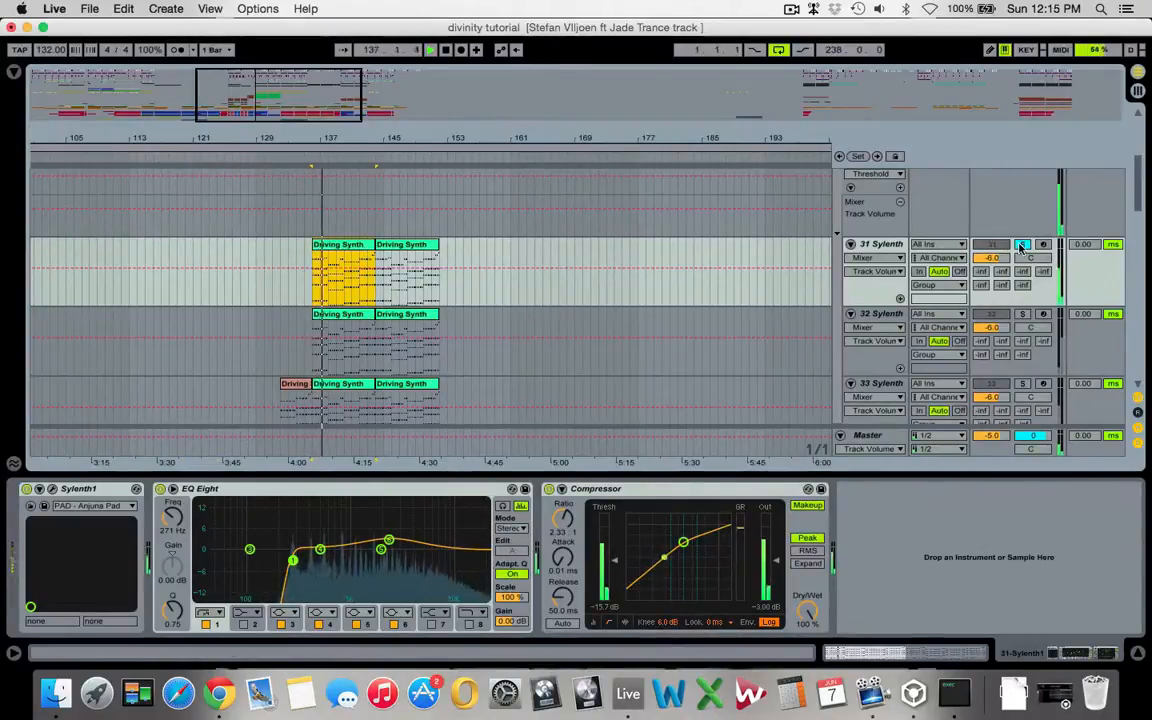
# Step: Solo 32 Sylenth during playback, add 31 Sylenth to the solo, and stop after hearing both layers
pyautogui.click(1022, 314)
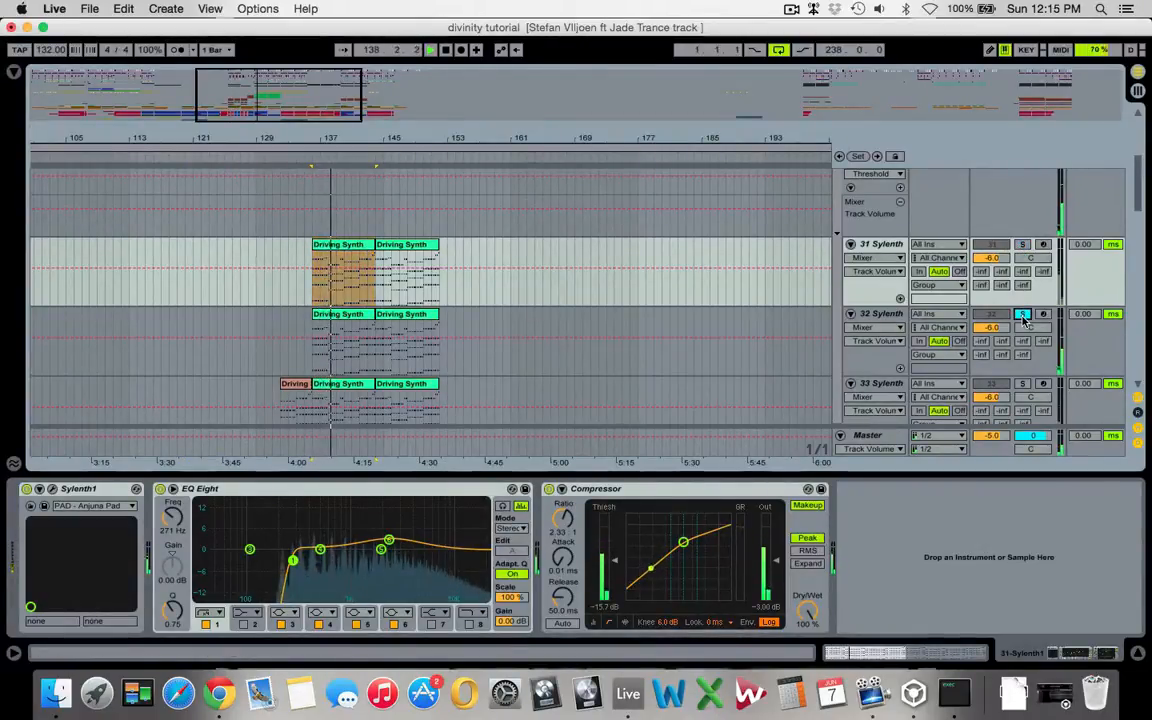
pyautogui.keyDown('super'); pyautogui.click(1022, 245); pyautogui.keyUp('super')
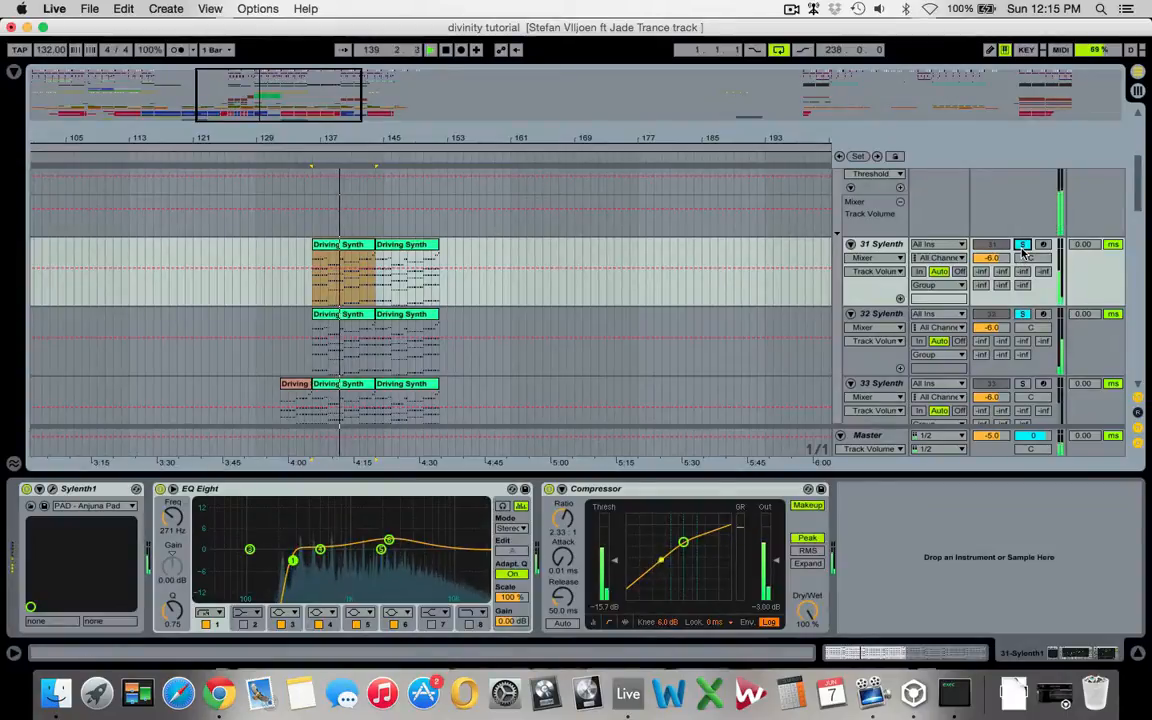
pyautogui.press('space')
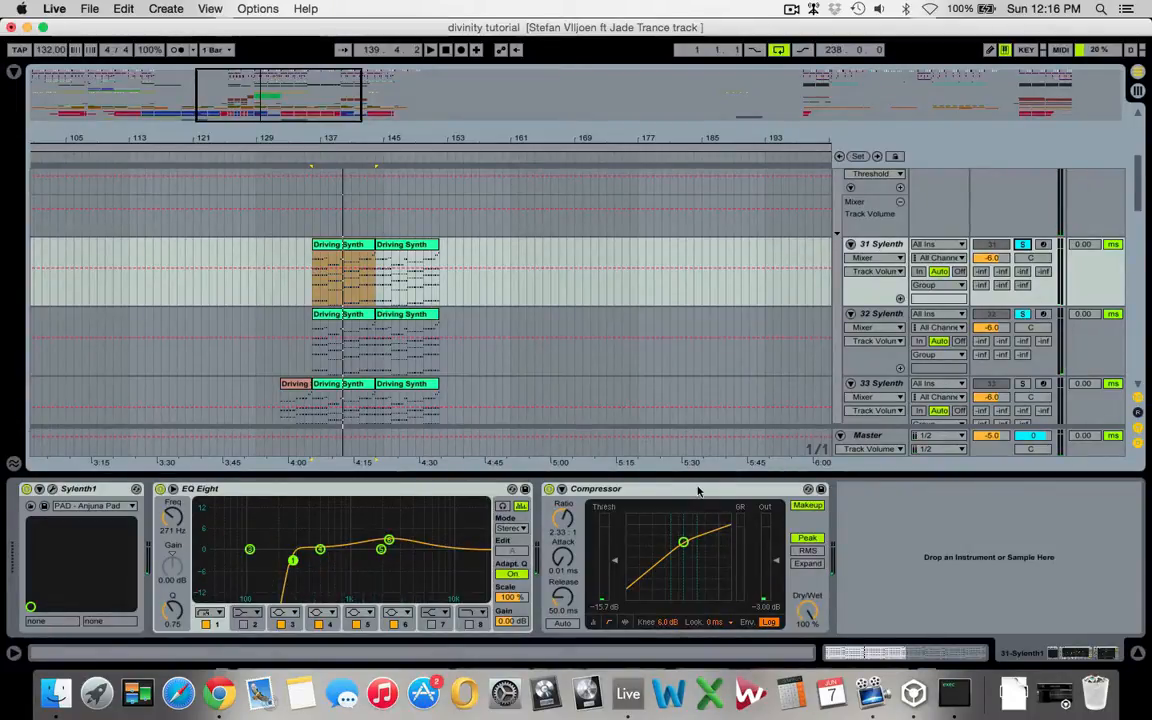
# Step: Display the 33 Sylenth device chain and play that track soloed from bar 136
pyautogui.click(1008, 380)
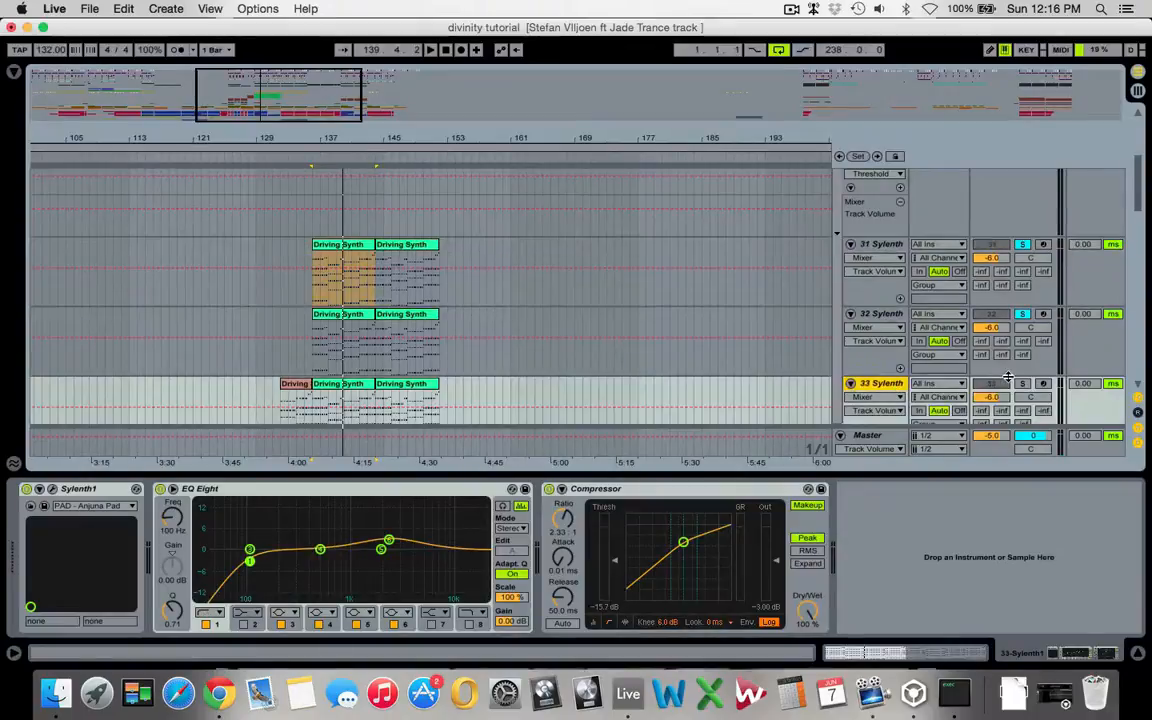
pyautogui.click(1023, 385)
pyautogui.press('space')
# Step: Audition 34 Sylenth, 35 Massiv and 36 Sylenth soloed one at a time, ending with the last solo cleared
pyautogui.scroll(-4, 564, 368)
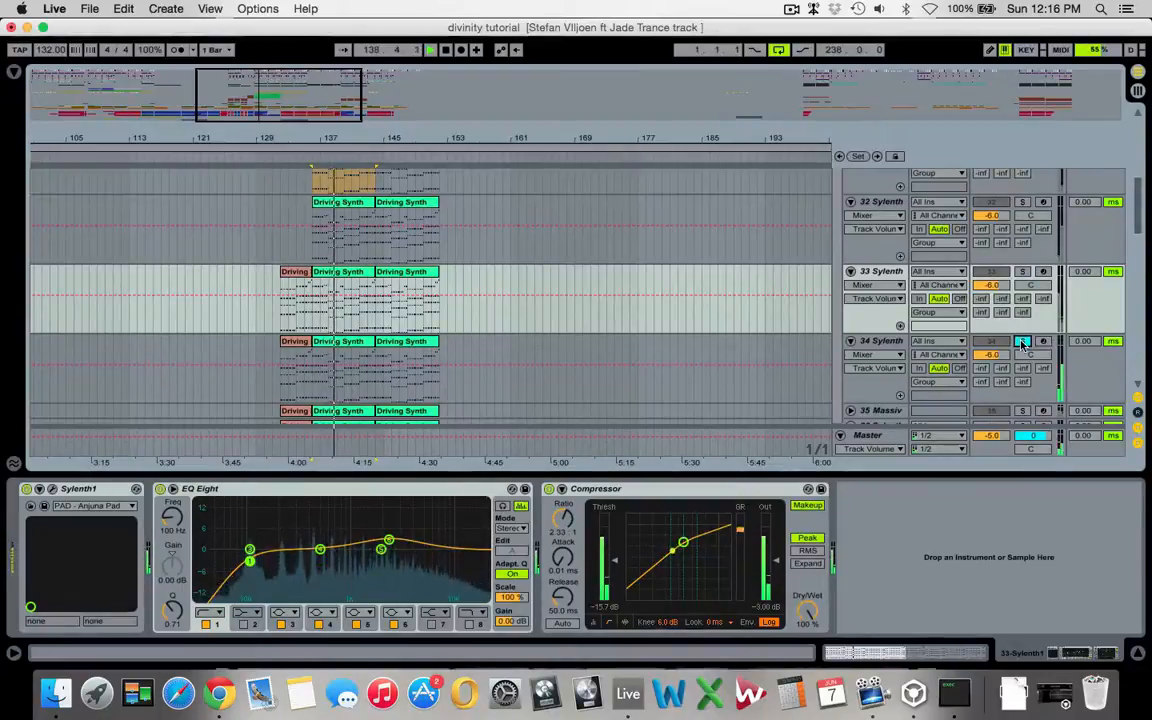
pyautogui.click(1022, 341)
pyautogui.scroll(-2, 1022, 346)
pyautogui.click(1022, 347)
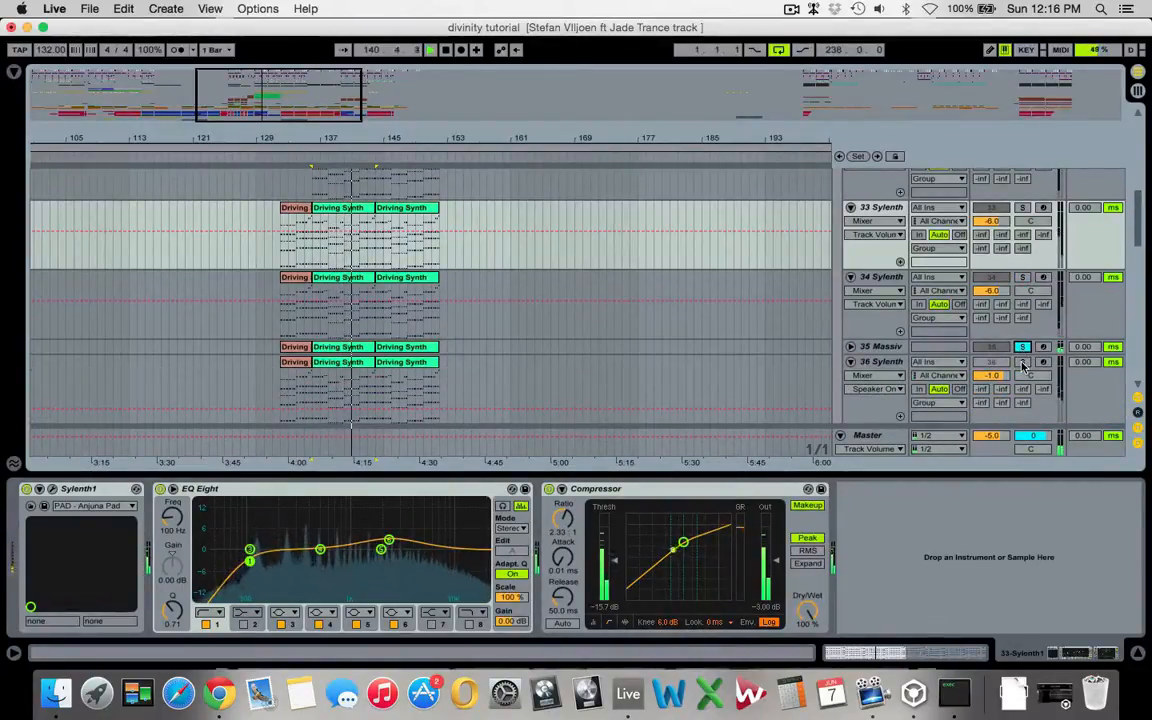
pyautogui.click(1022, 363)
pyautogui.click(1022, 363)
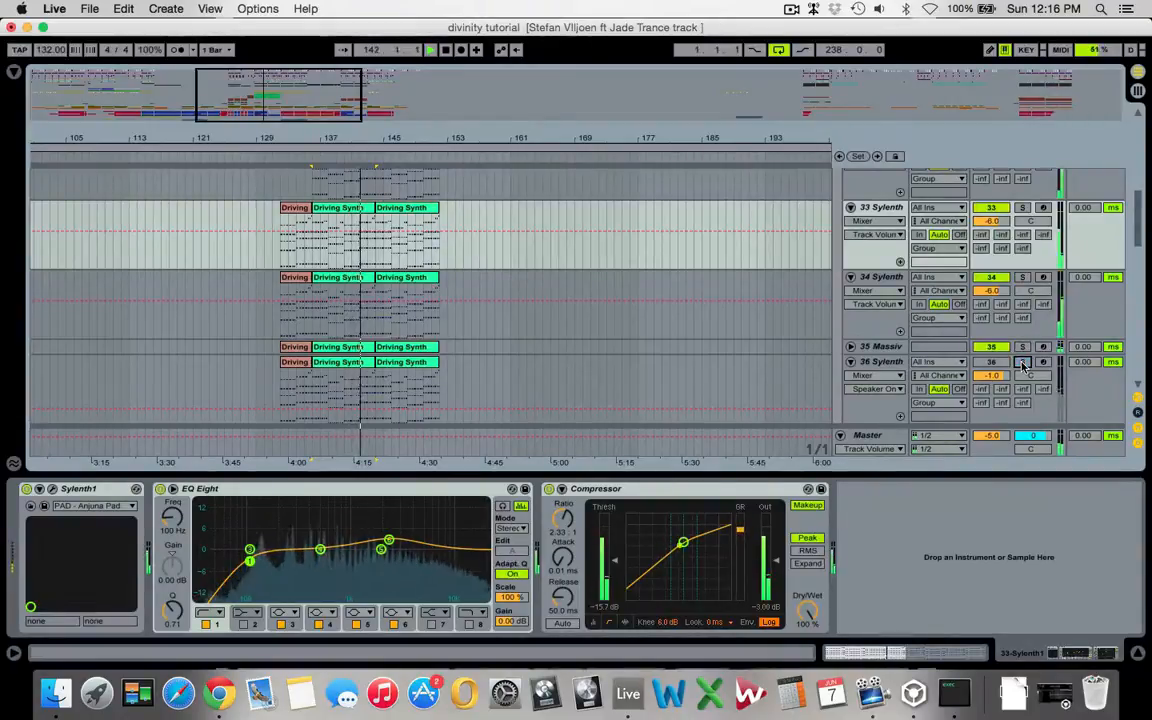
# Step: Stop playback and display the device chain of the 36 Sylenth track
pyautogui.press('space')
pyautogui.click(872, 362)
pyautogui.scroll(-2, 872, 368)
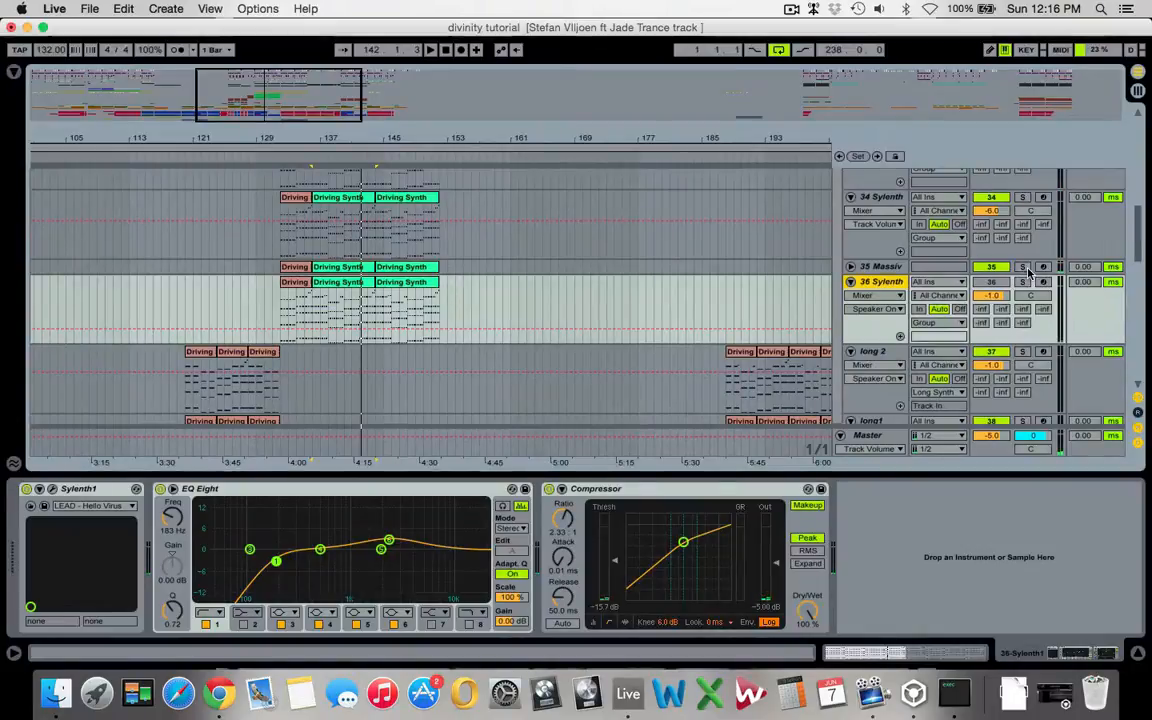
# Step: Solo the 31 Sylenth through 35 Massiv layers together and play them from bar 136
pyautogui.click(1022, 267)
pyautogui.scroll(2, 1028, 272)
pyautogui.scroll(2, 1026, 267)
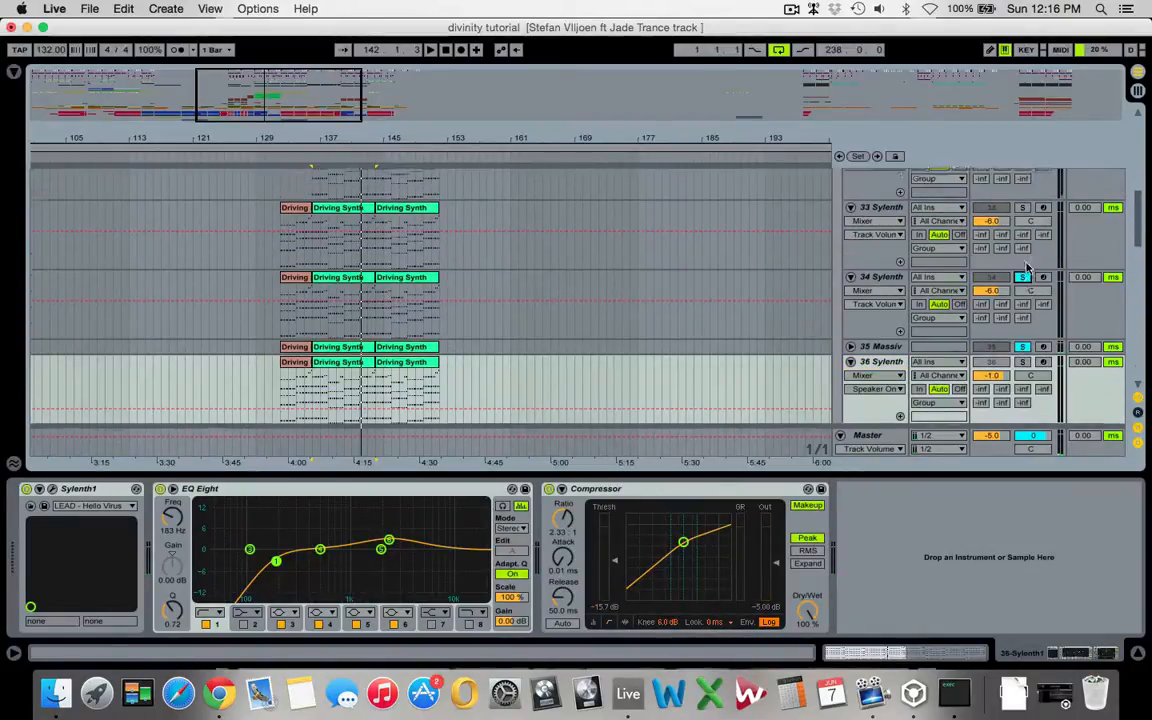
pyautogui.click(1026, 263)
pyautogui.scroll(1, 1025, 273)
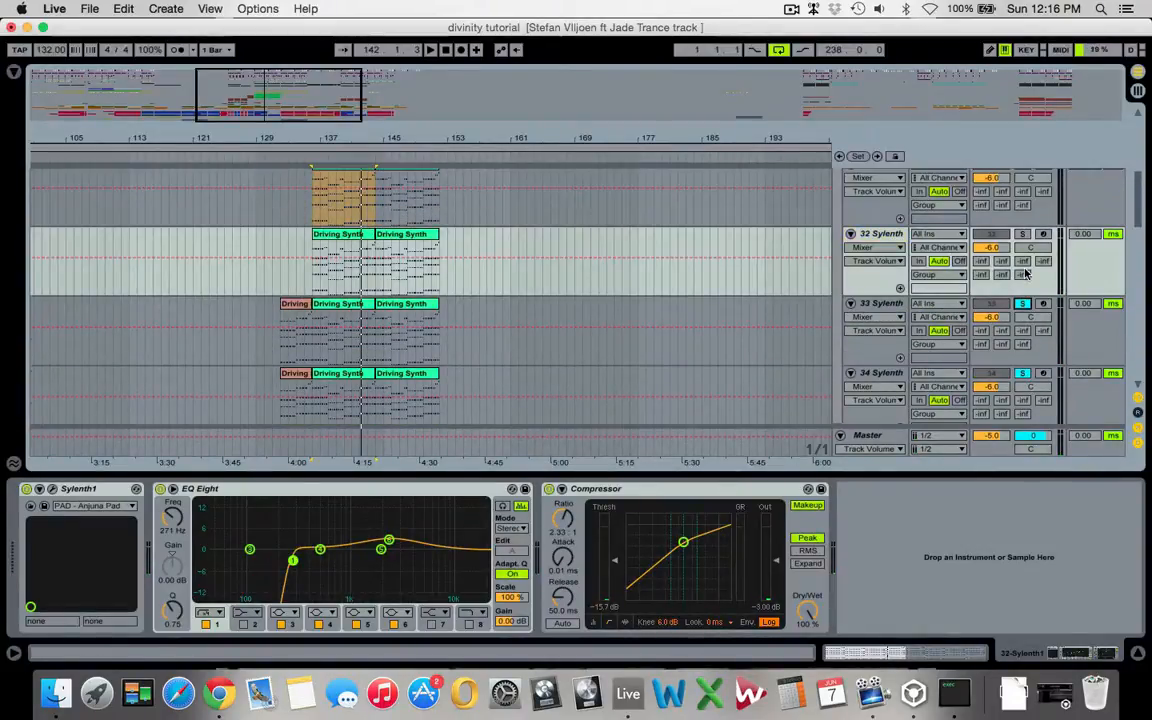
pyautogui.scroll(2, 1020, 240)
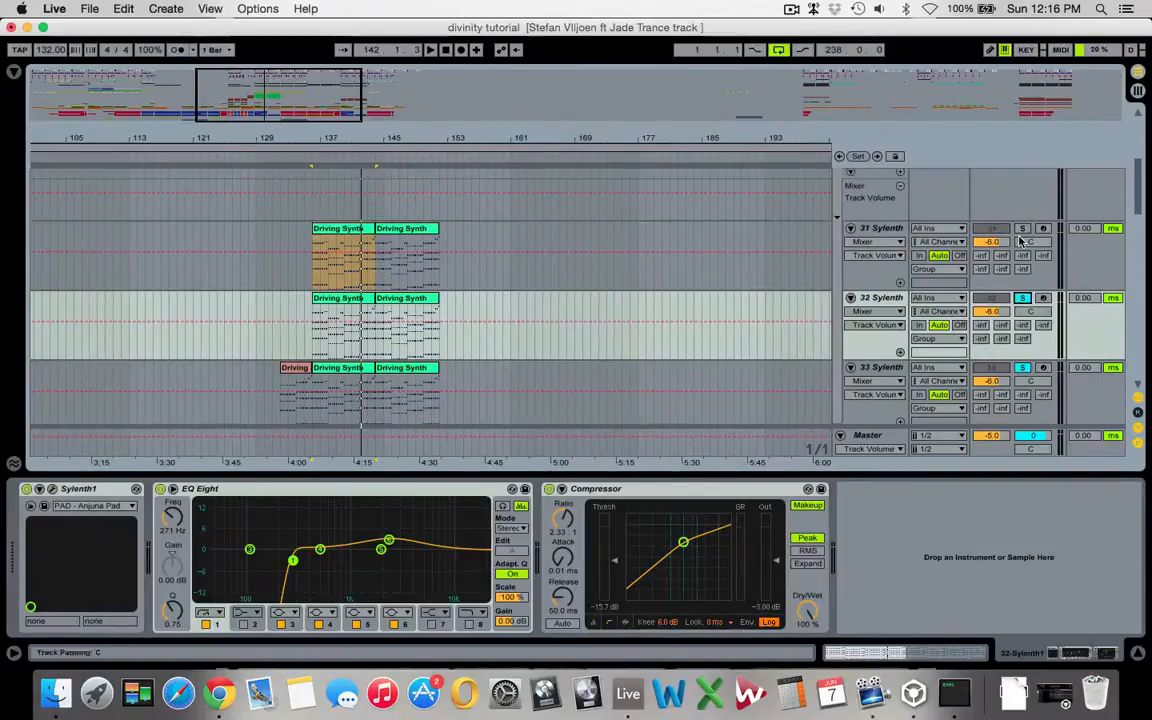
pyautogui.click(1021, 229)
pyautogui.press('space')
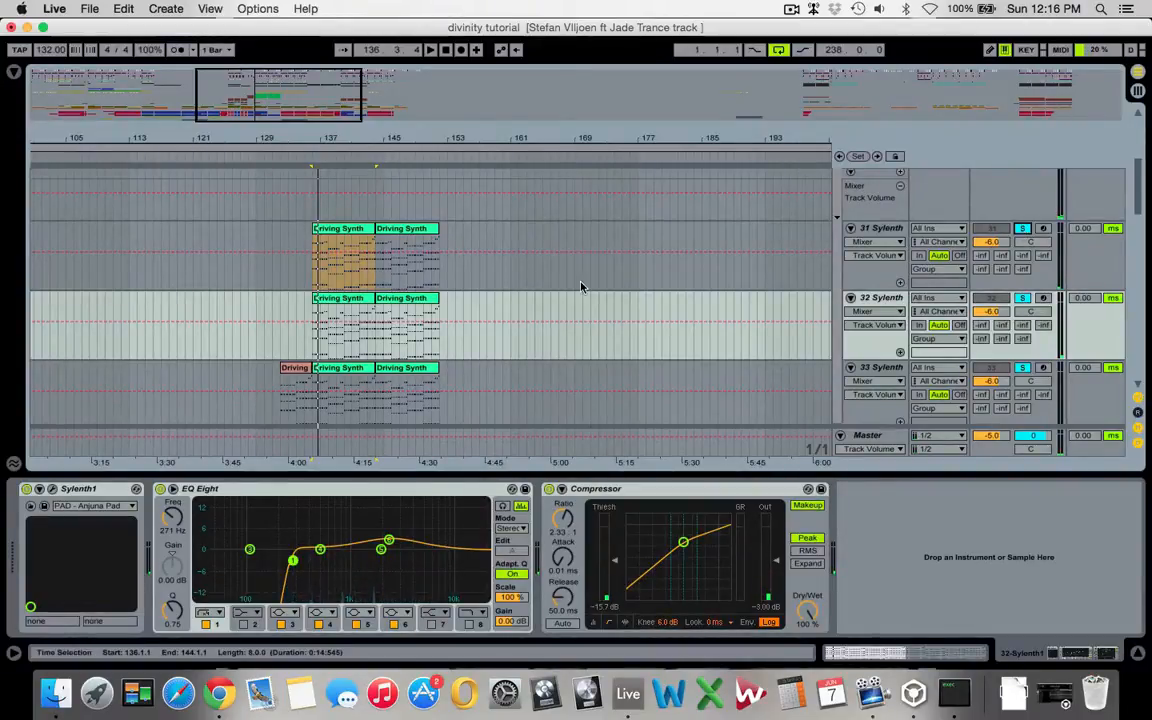
# Step: Display the long 2 track's device chain, solo the track and play its first clip from bar 120
pyautogui.scroll(-5, 581, 285)
pyautogui.hscroll(-3, 581, 285)
pyautogui.scroll(-1, 578, 286)
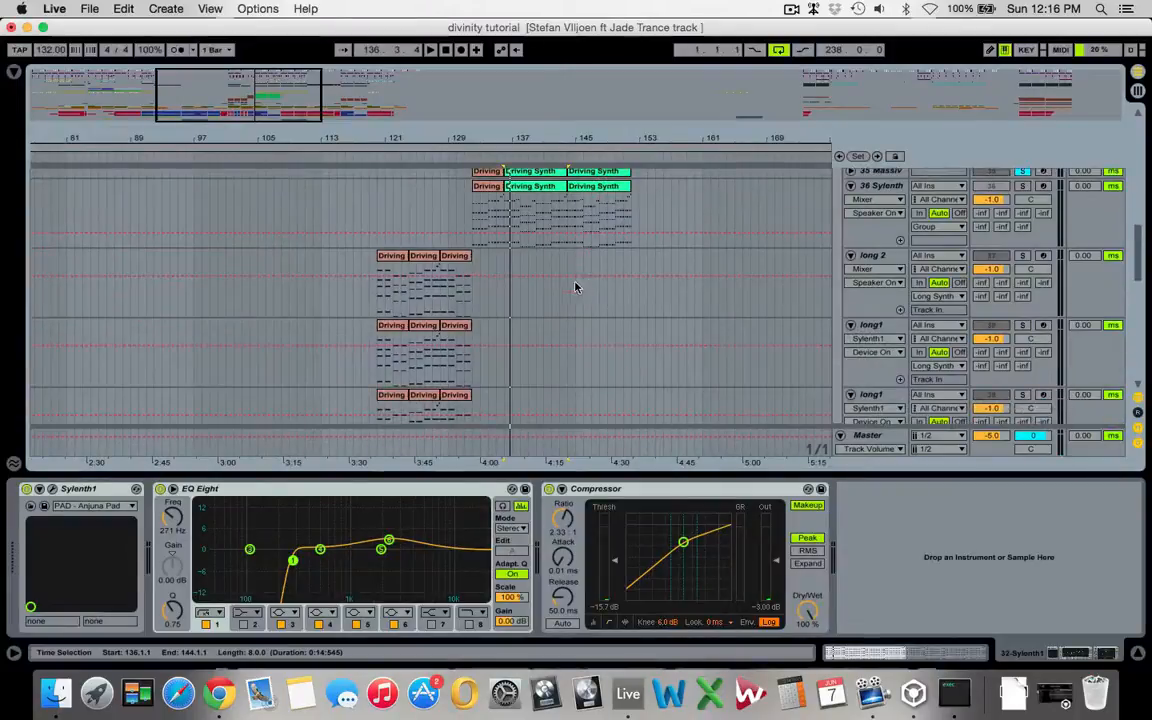
pyautogui.click(880, 255)
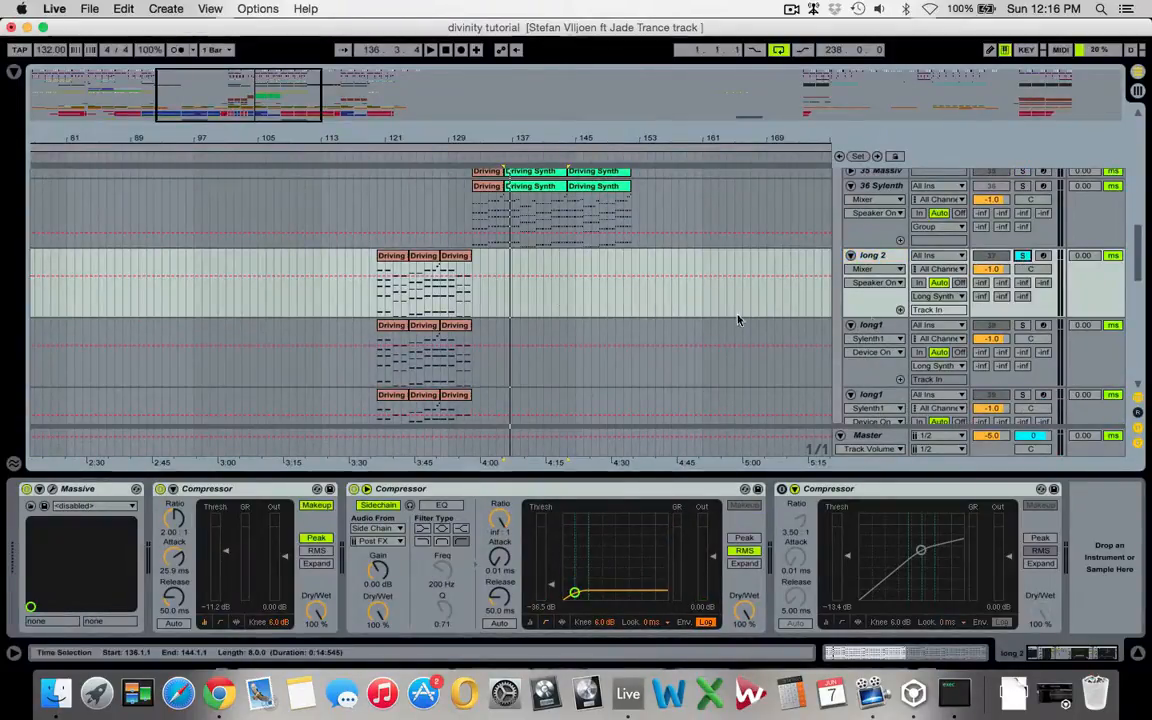
pyautogui.scroll(-1, 503, 347)
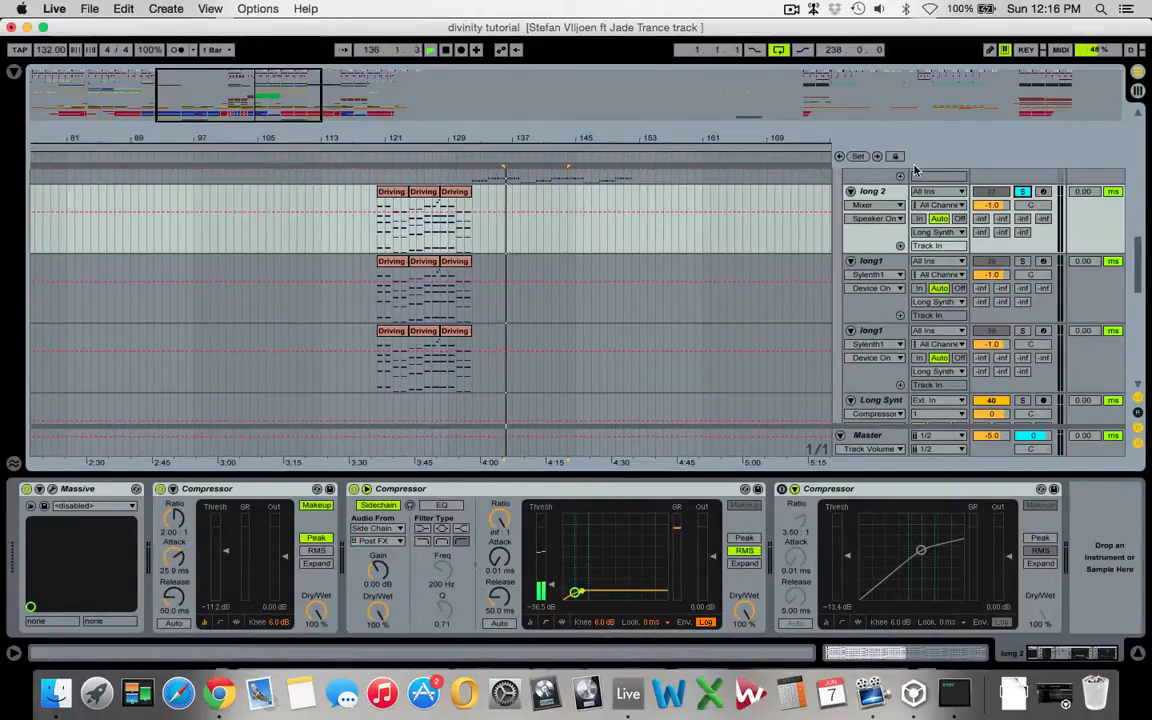
pyautogui.click(390, 192)
pyautogui.press('space')
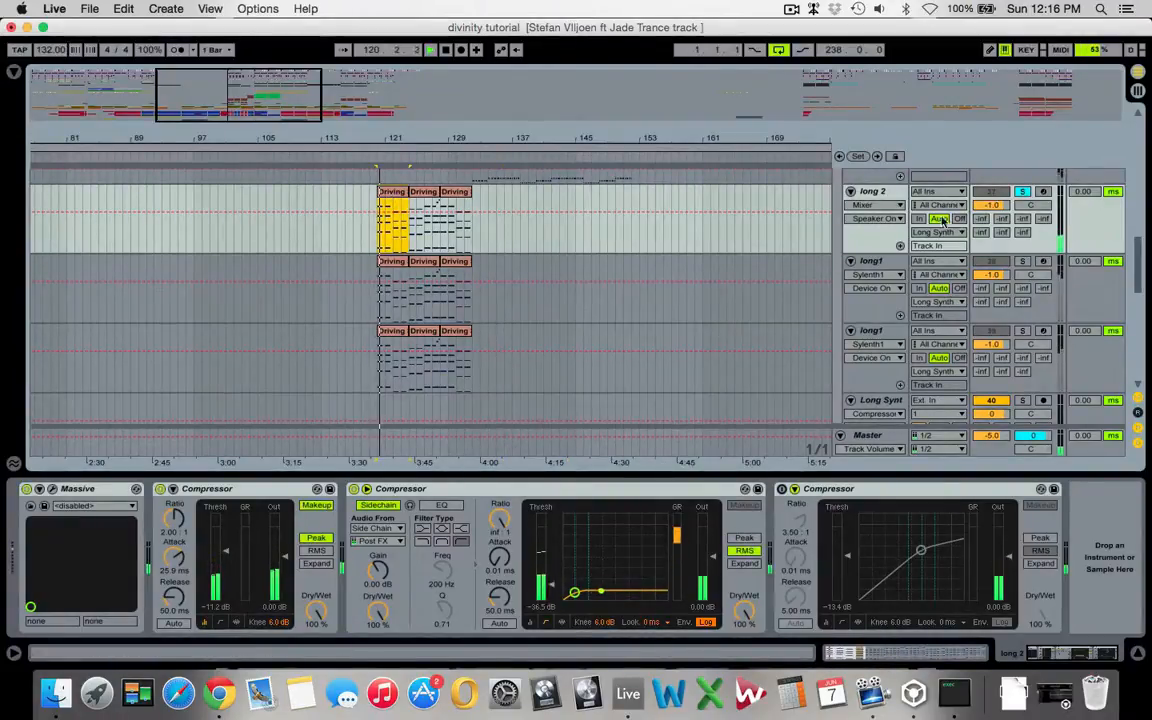
# Step: Audition the two long1 tracks soloed one after the other, displaying the device chain of the first
pyautogui.click(1022, 262)
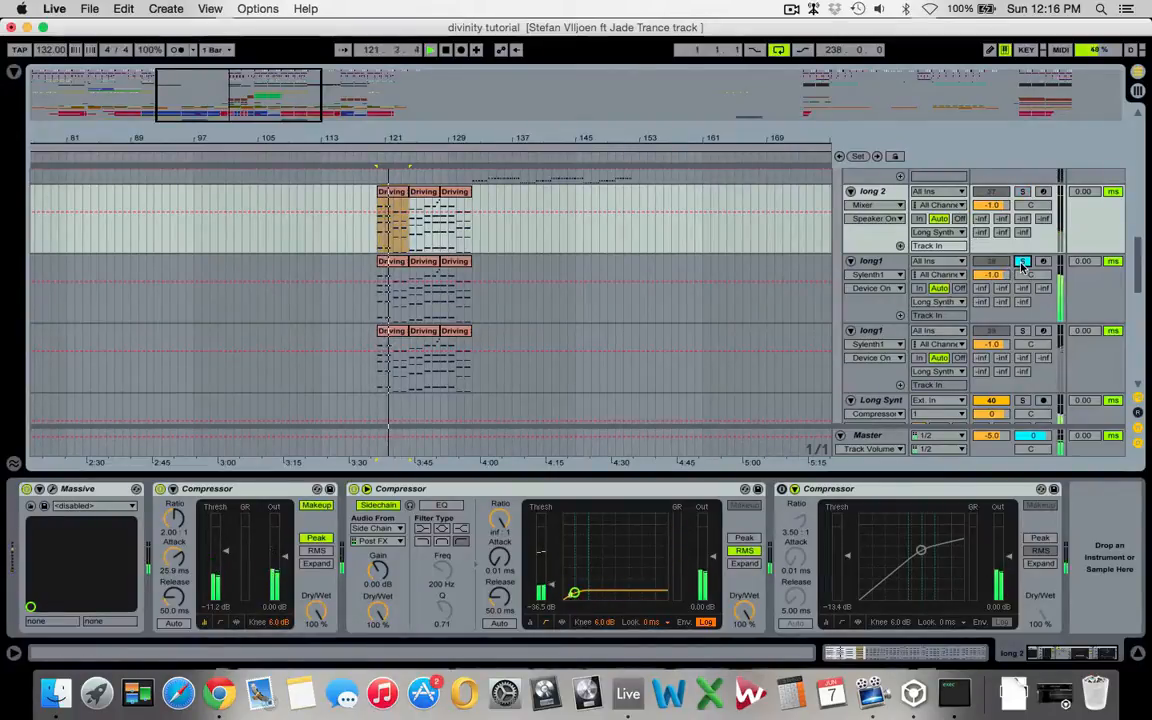
pyautogui.click(900, 263)
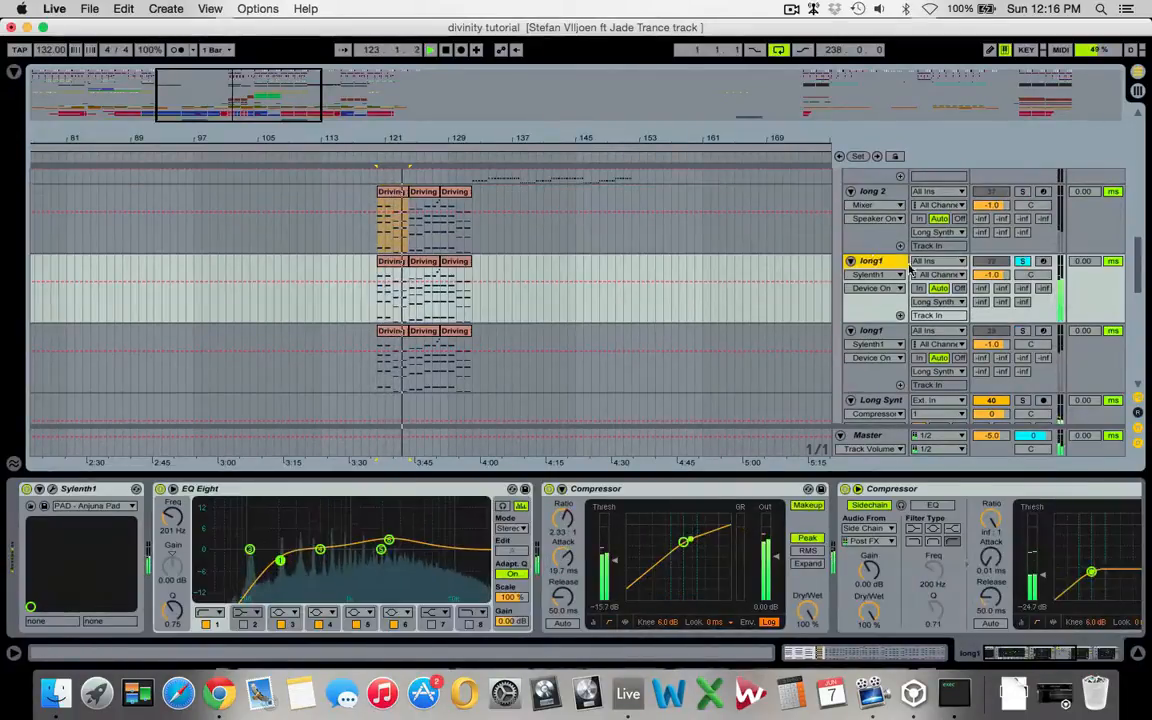
pyautogui.click(1022, 331)
pyautogui.scroll(-3, 890, 355)
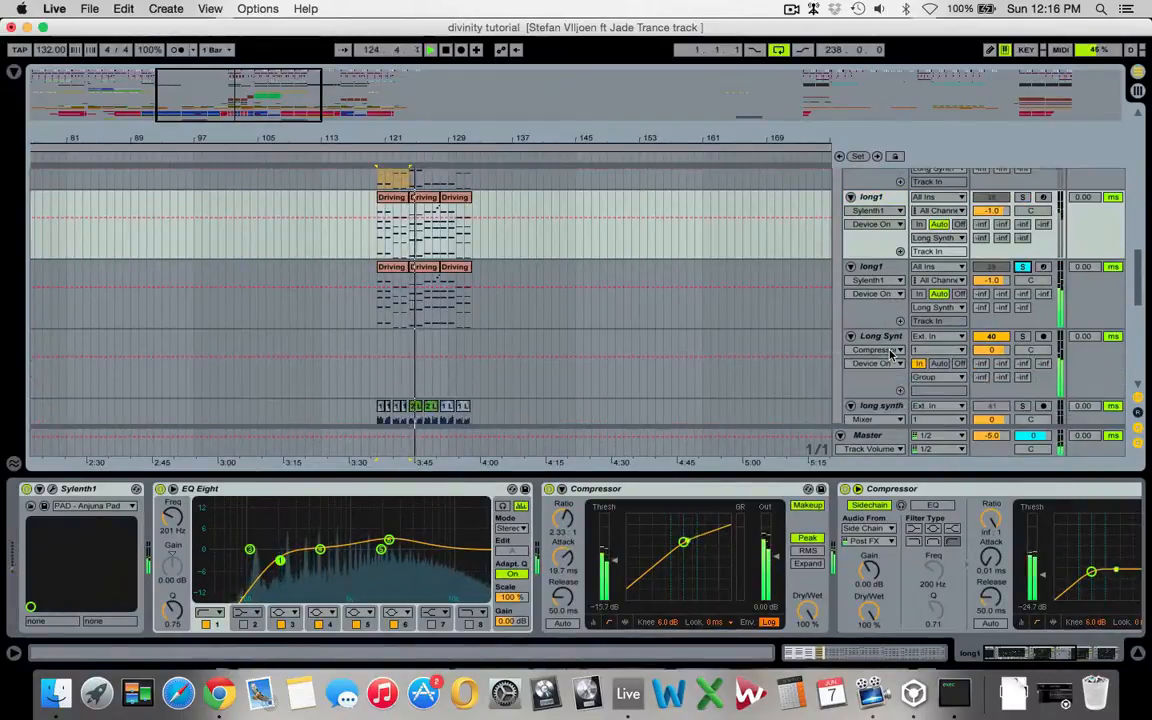
# Step: Display the Long Synt track's sidechain compressor and audition that track soloed, ending with the solo cleared
pyautogui.click(880, 336)
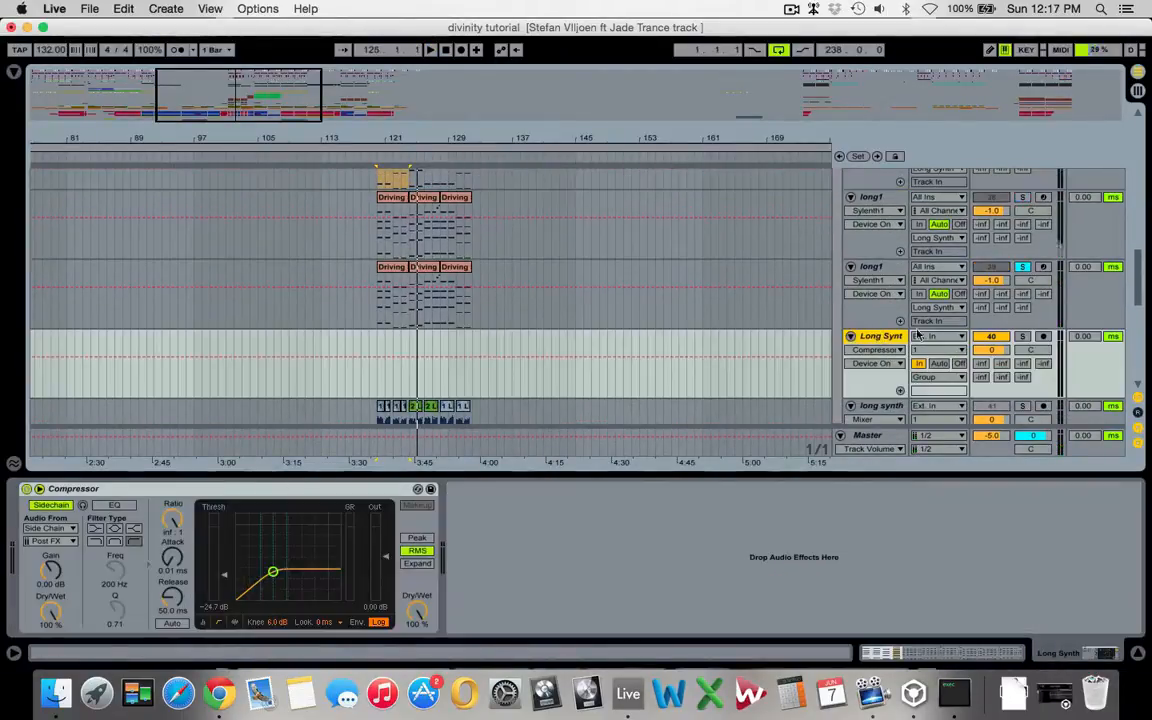
pyautogui.click(1021, 336)
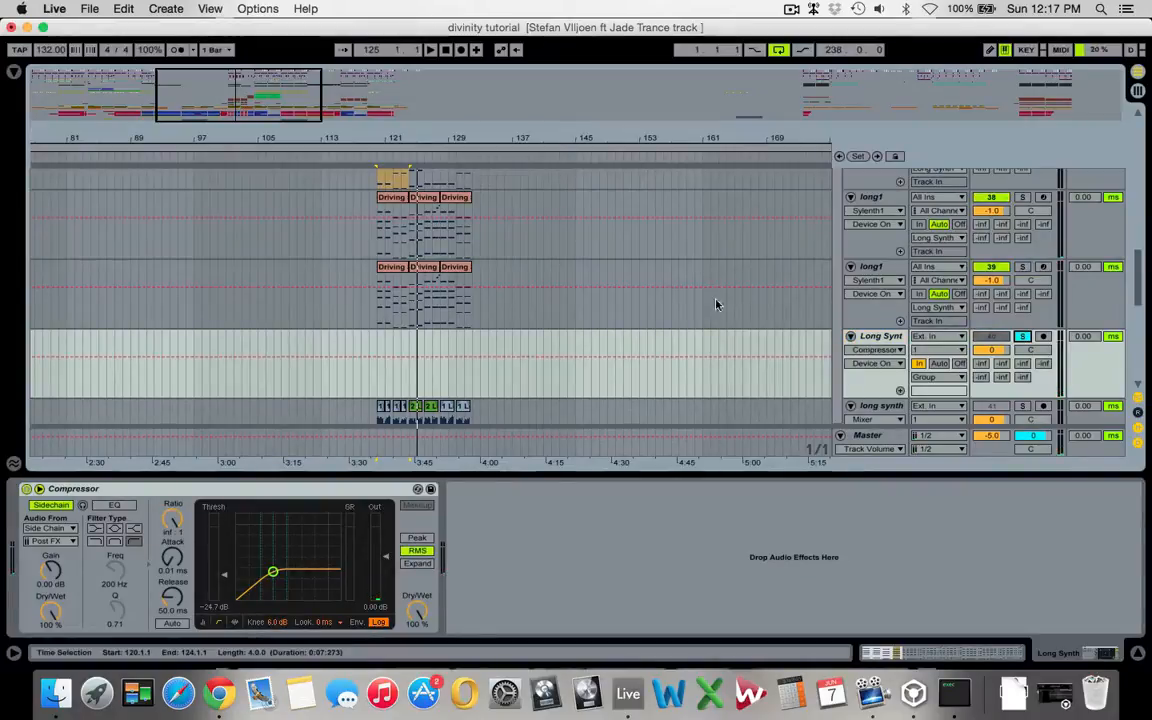
pyautogui.scroll(-3, 633, 290)
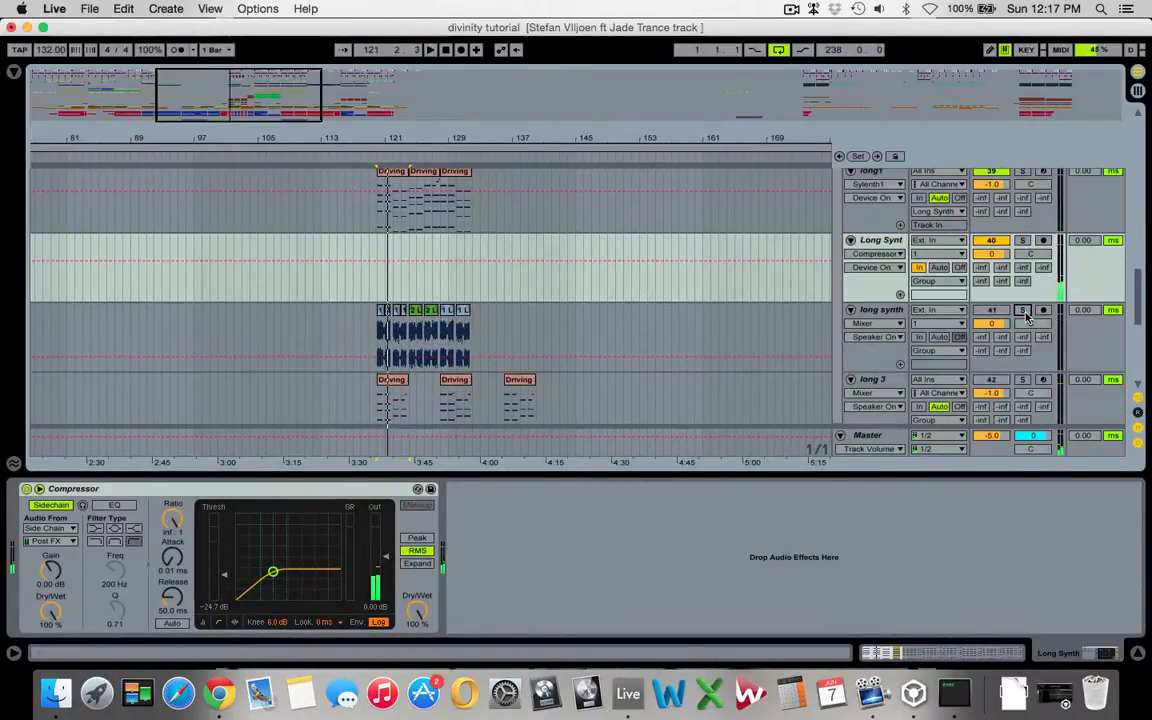
# Step: Fold the long synth and long 3 tracks to a single row each
pyautogui.click(851, 311)
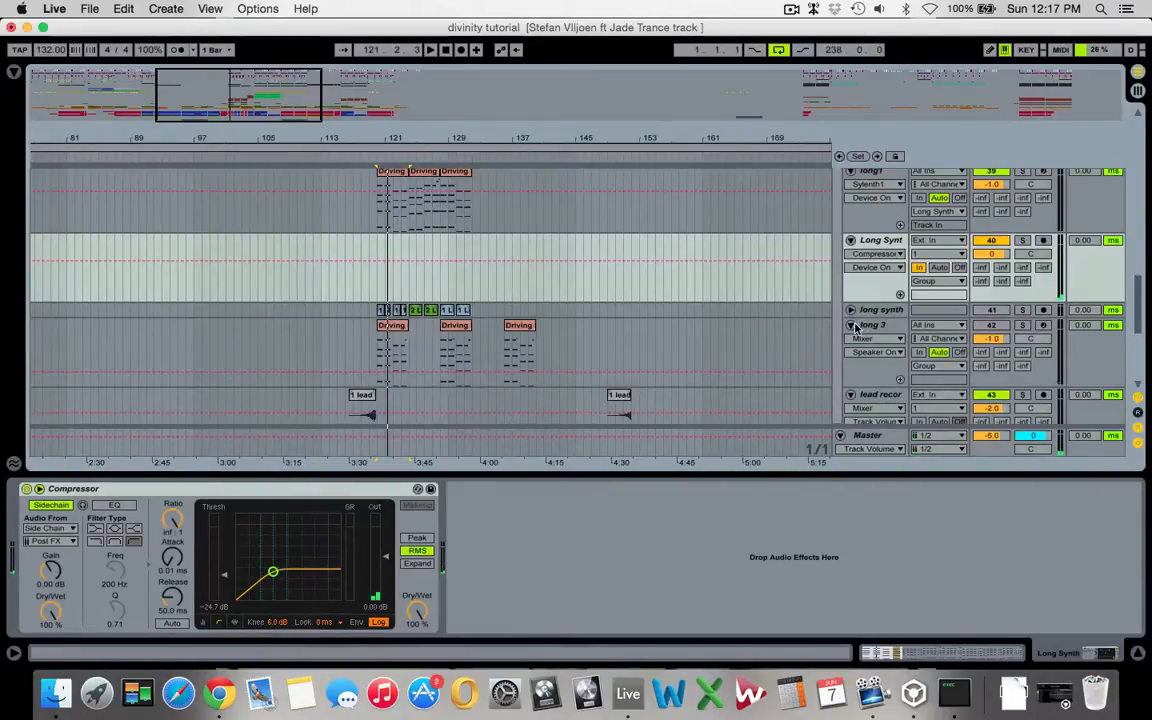
pyautogui.click(851, 326)
pyautogui.scroll(3, 338, 181)
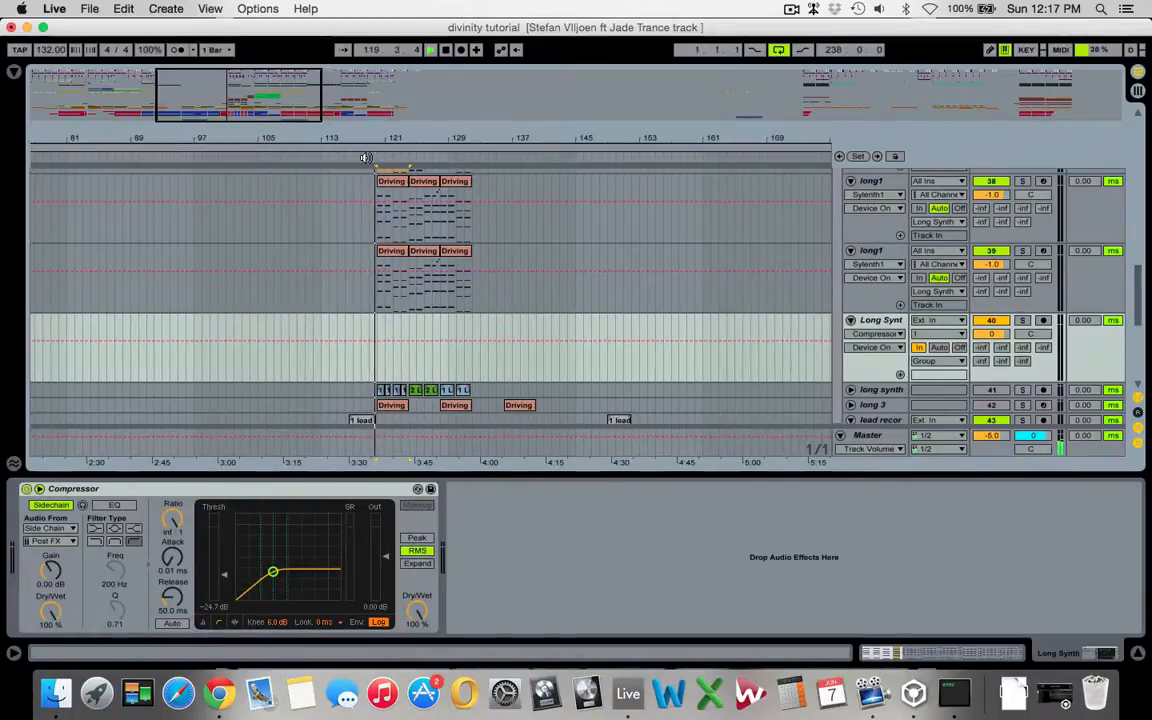
# Step: Play the unsoloed layers from the Driving clips at bar 131 into the Driving Synth section, stopping after bar 137
pyautogui.scroll(5, 437, 244)
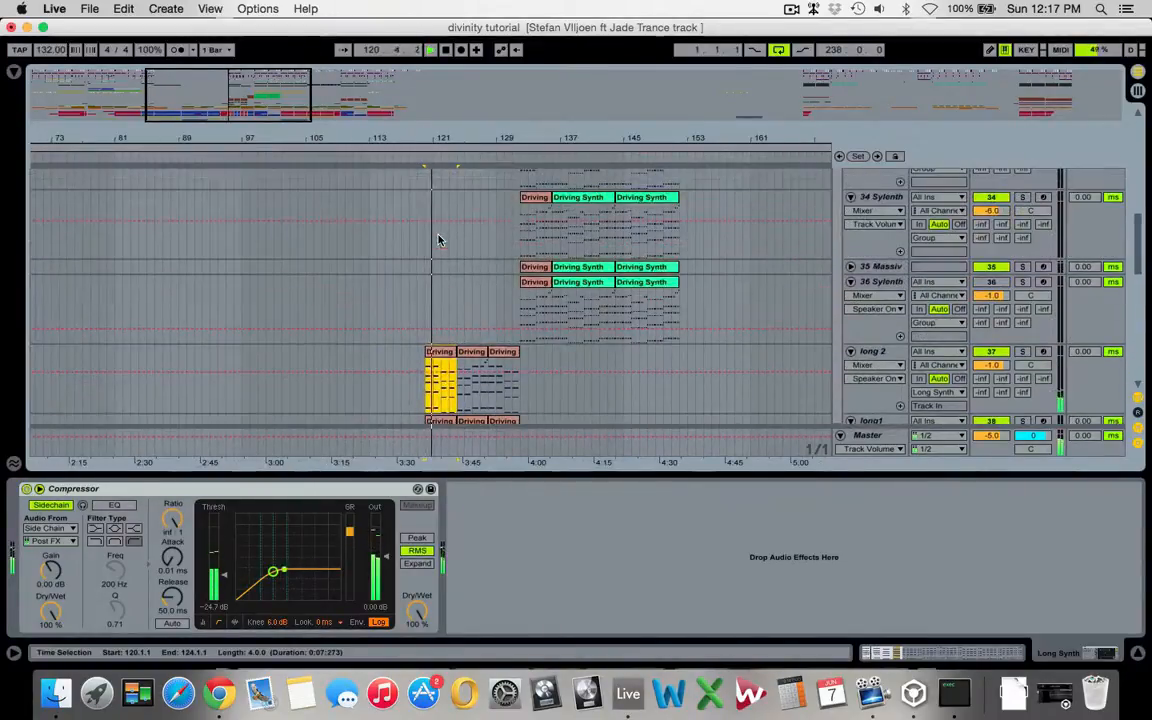
pyautogui.click(515, 157)
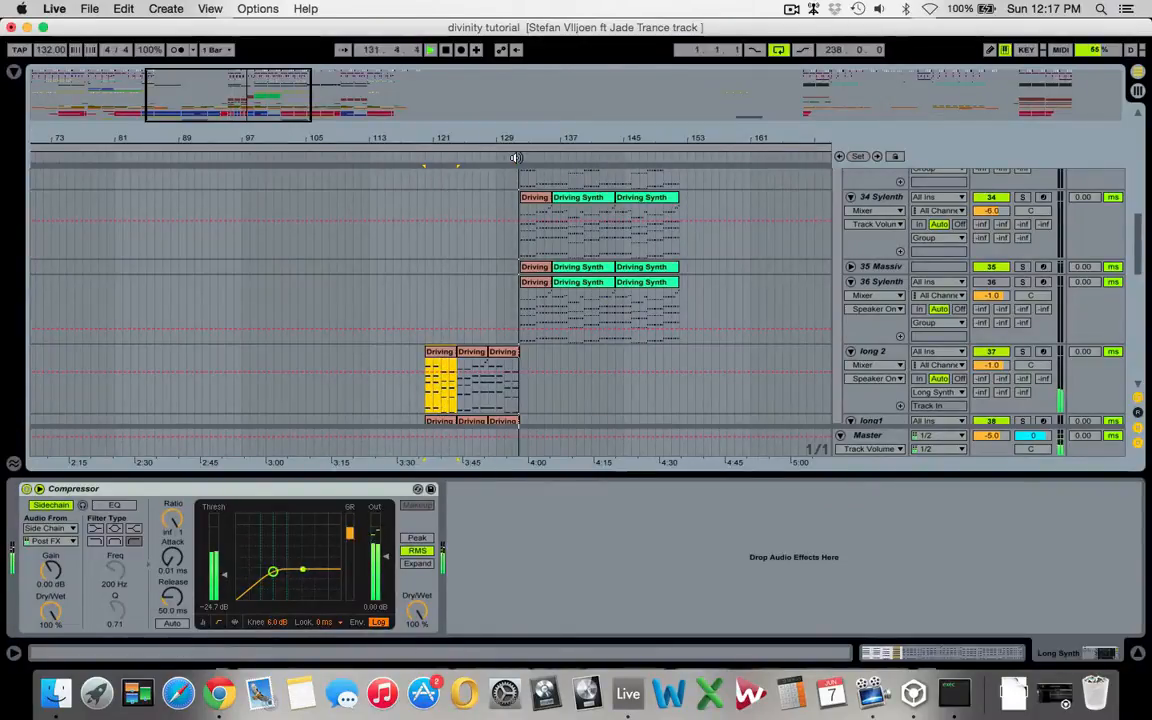
pyautogui.click(557, 248)
pyautogui.scroll(2, 557, 248)
pyautogui.hscroll(-1, 557, 248)
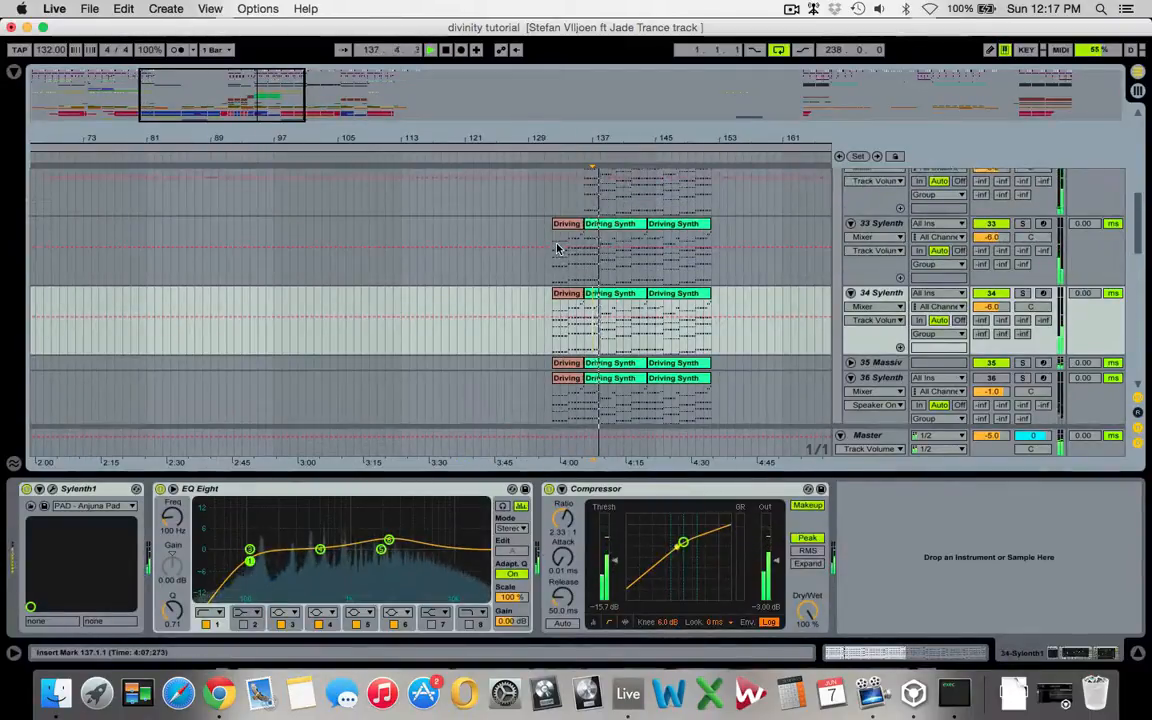
pyautogui.press('space')
# Step: Play 31 Sylenth's section from bar 137 and inspect its Sylenth1 plug-in window, closing it when finished
pyautogui.hscroll(3, 620, 280)
pyautogui.scroll(2, 675, 302)
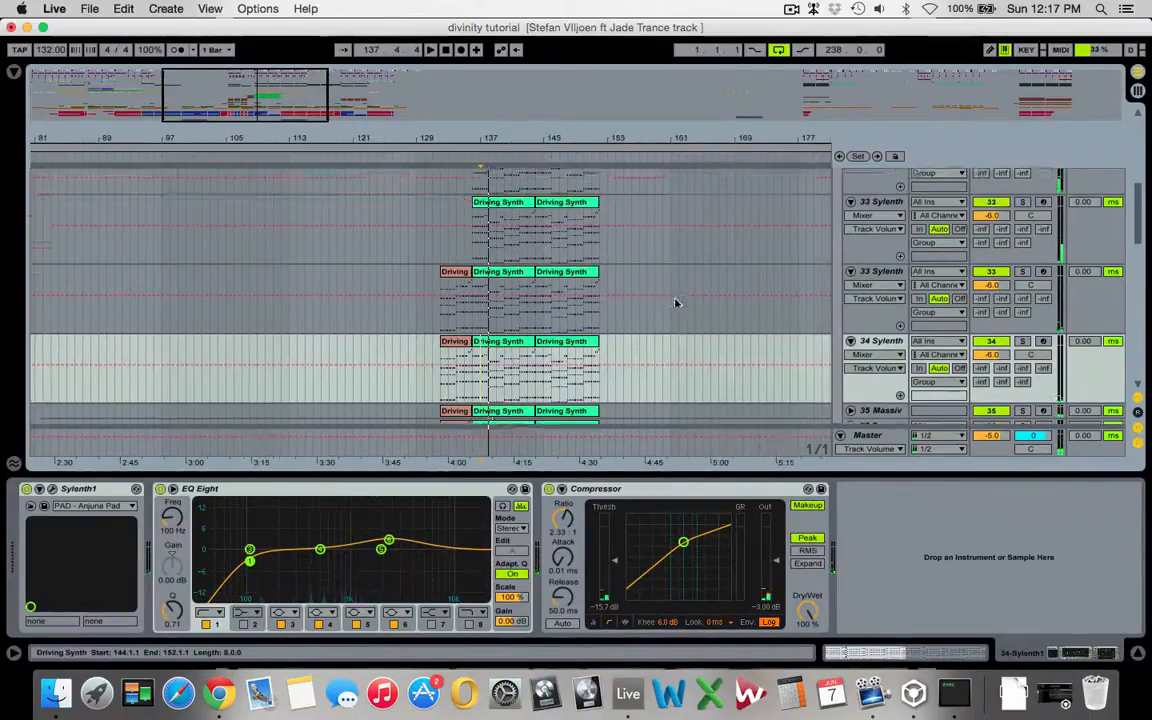
pyautogui.scroll(4, 676, 303)
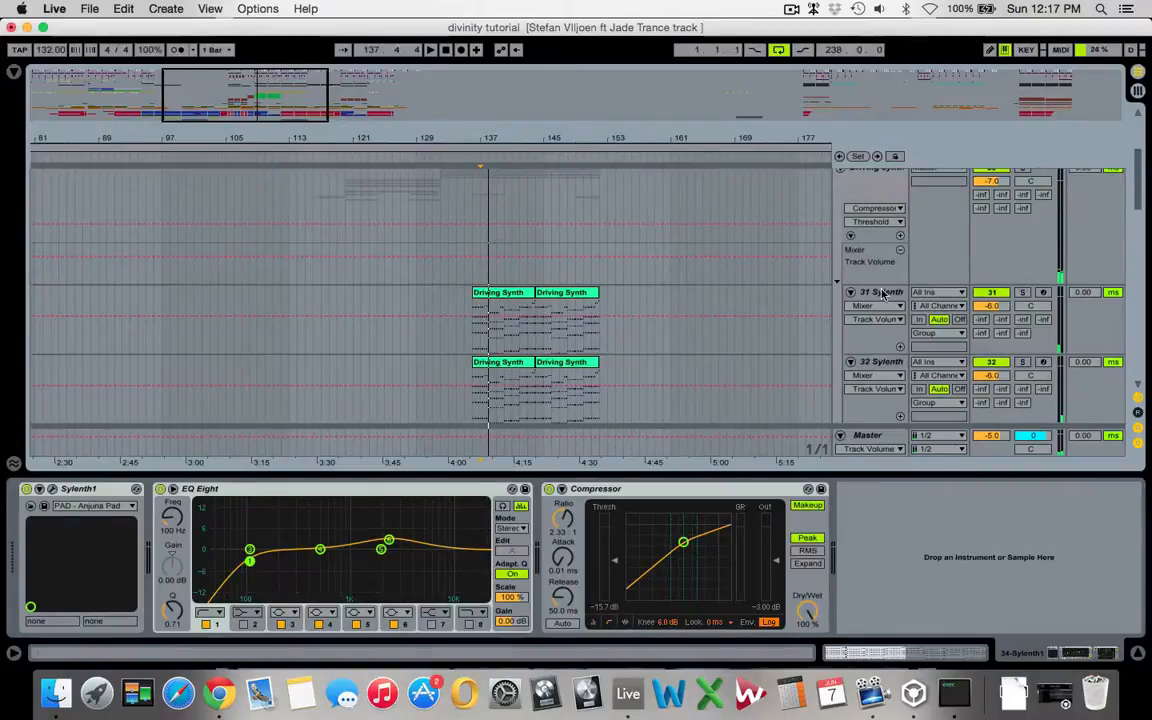
pyautogui.click(882, 293)
pyautogui.press('space')
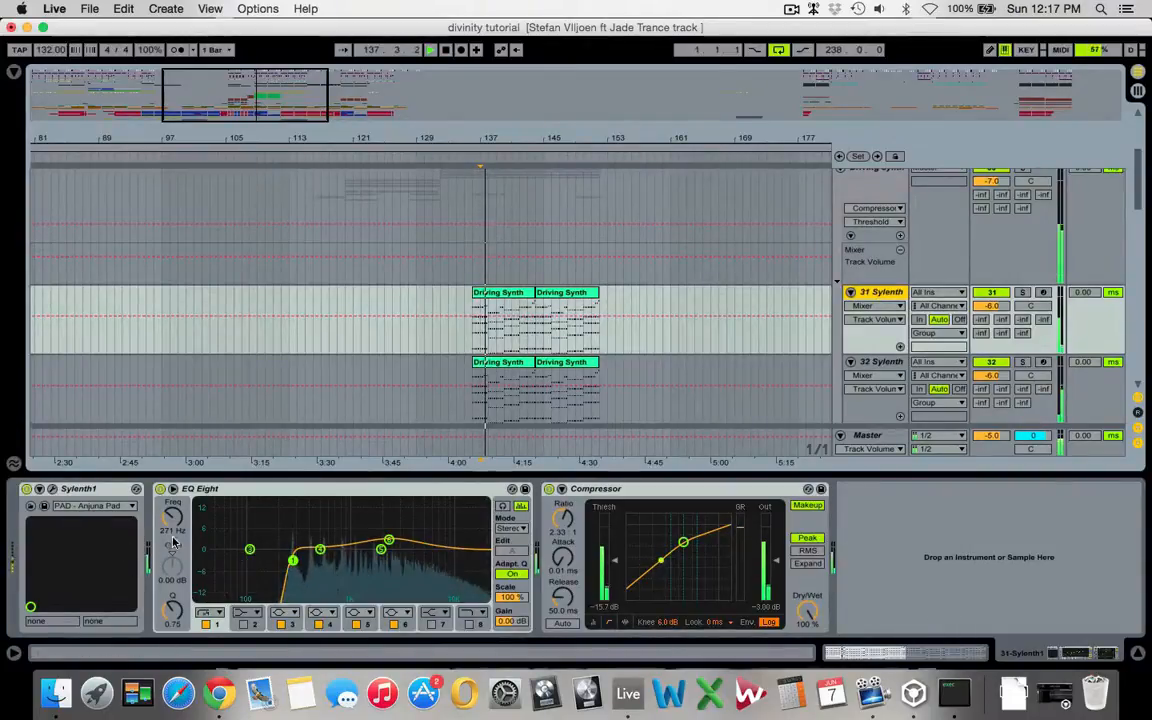
pyautogui.click(31, 507)
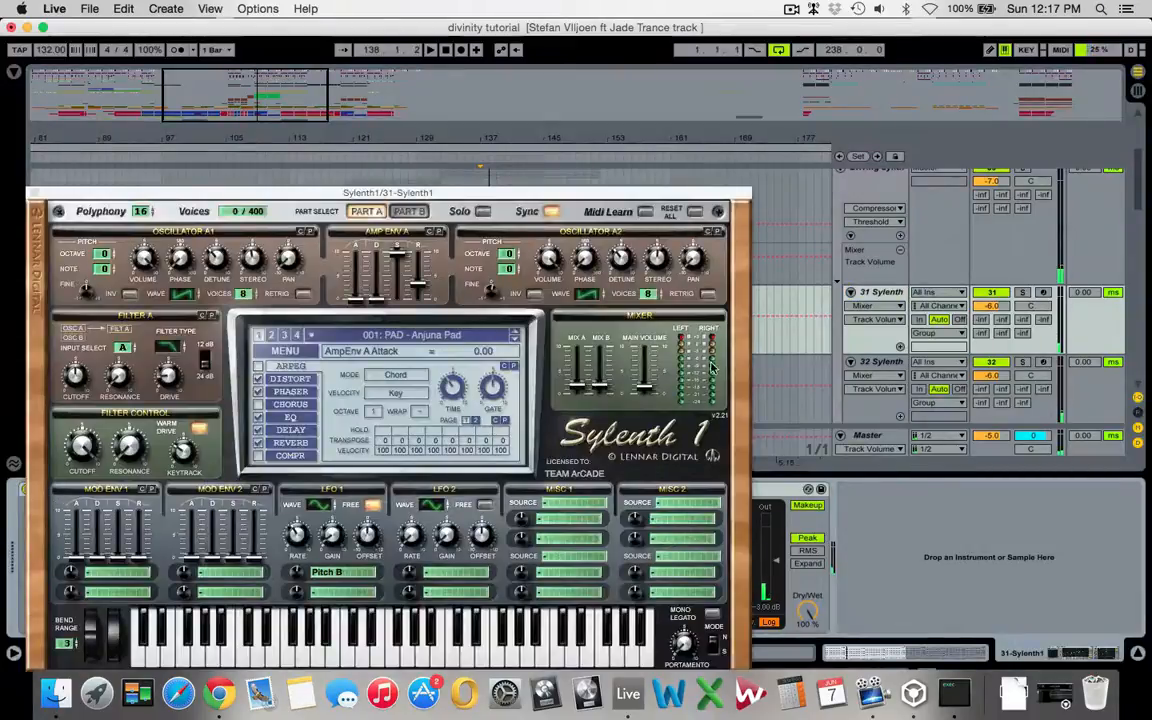
pyautogui.click(35, 194)
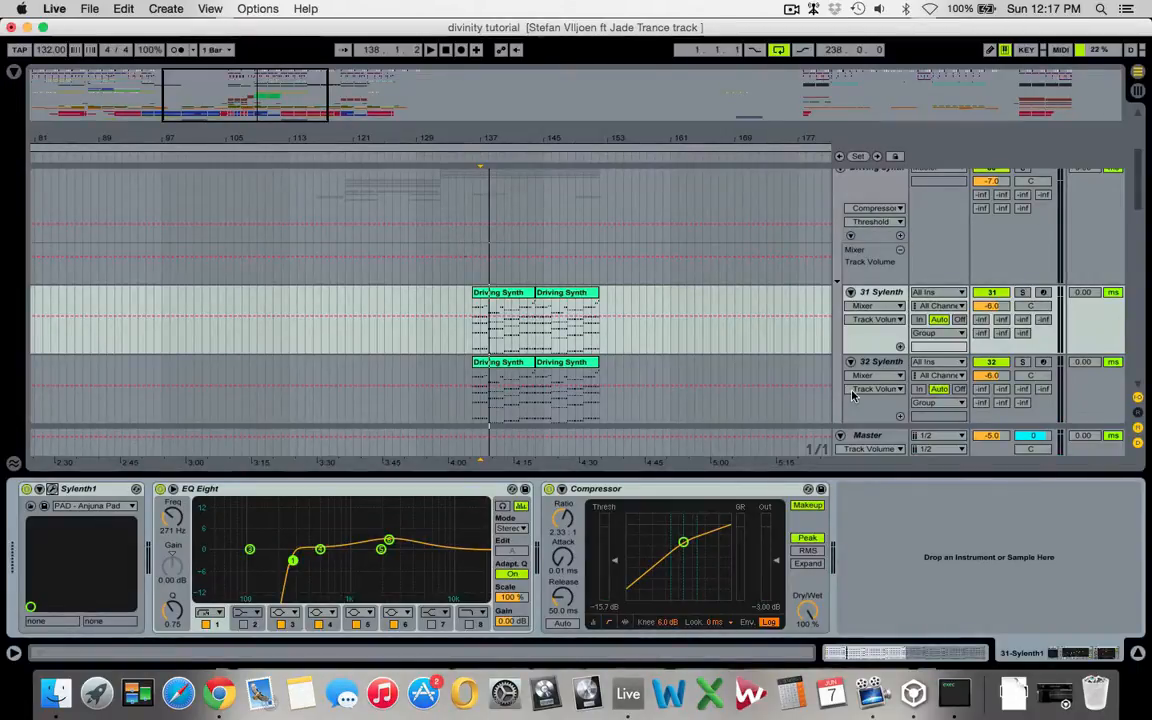
# Step: Display the Driving synth group's effect chain and examine it from the Auto Filter through to the sidechained Compressor
pyautogui.scroll(2, 852, 395)
pyautogui.click(880, 228)
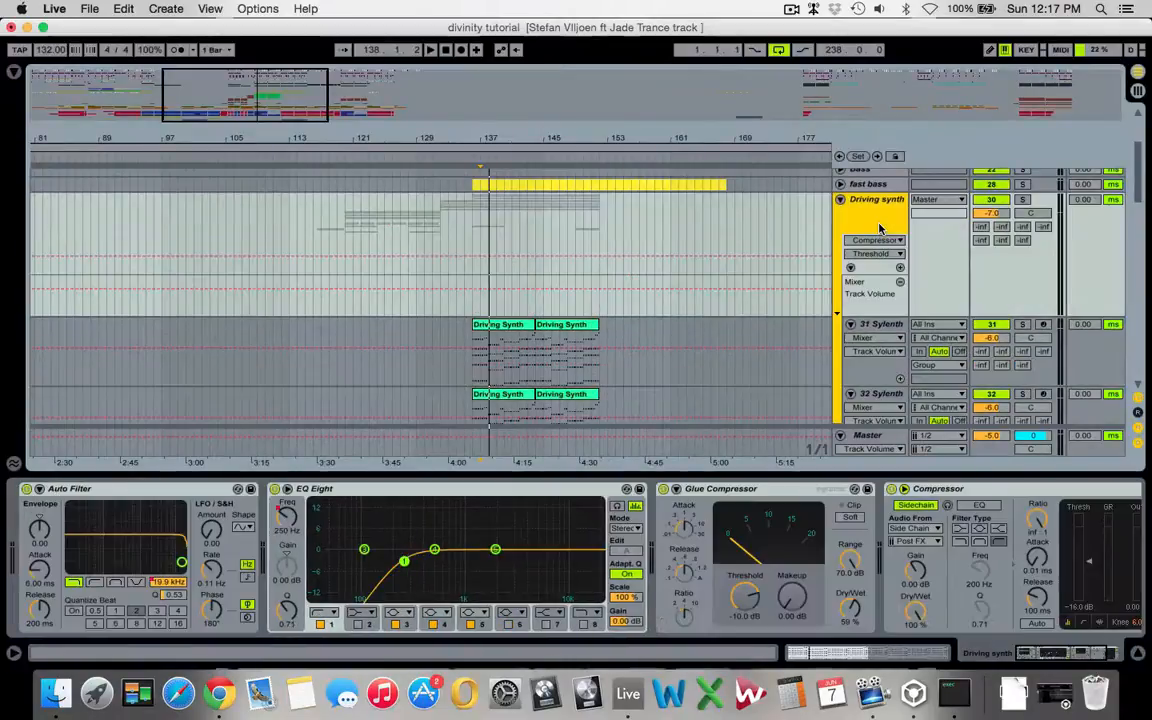
pyautogui.hscroll(2, 549, 582)
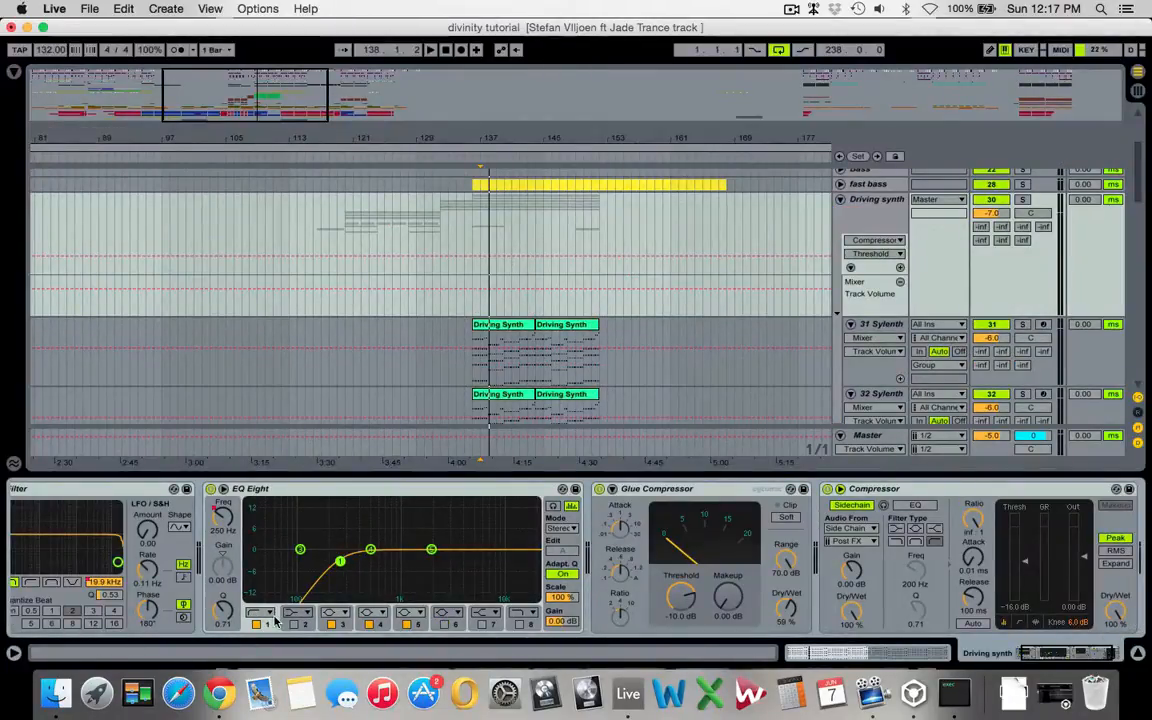
pyautogui.hscroll(2, 868, 557)
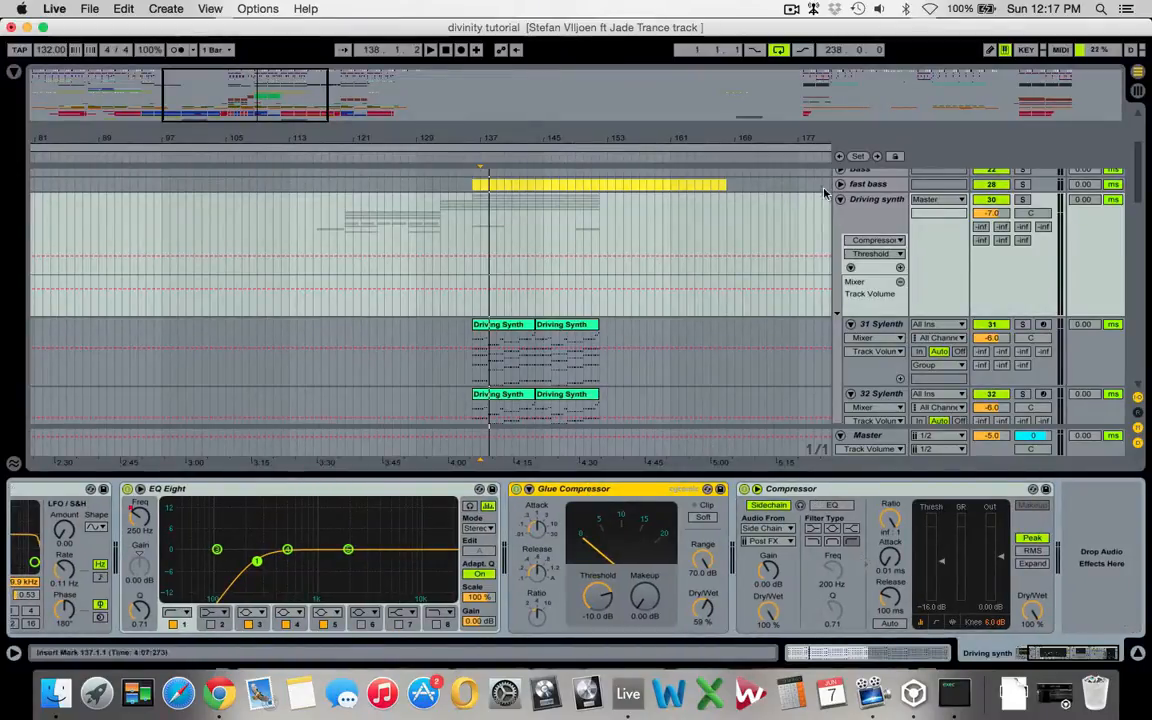
# Step: Solo the Driving synth group, play it from bars 137 and 125, and stop playback
pyautogui.click(1023, 199)
pyautogui.press('space')
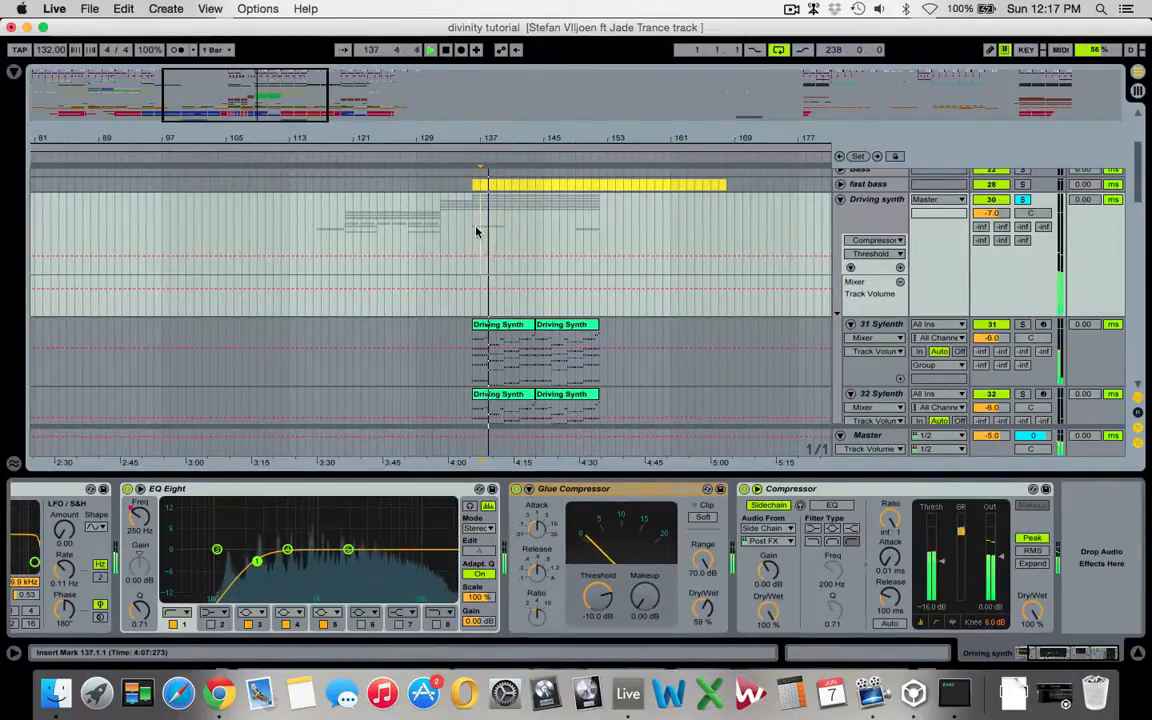
pyautogui.click(381, 226)
pyautogui.scroll(-5, 381, 226)
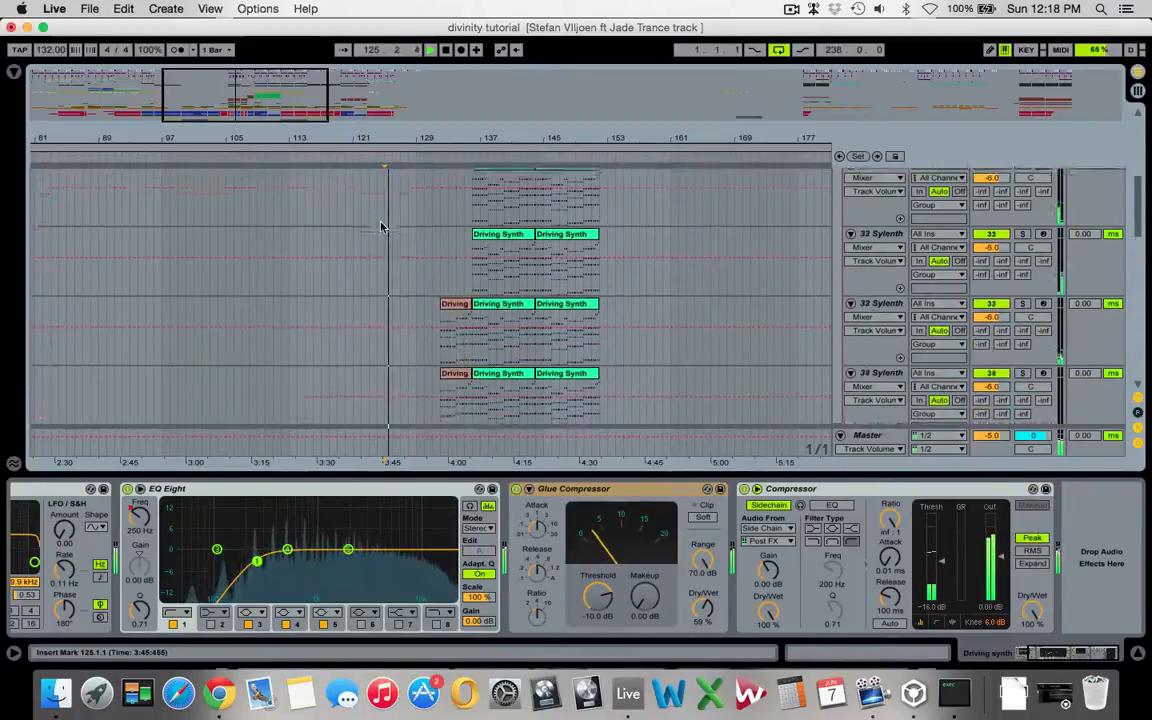
pyautogui.press('space')
# Step: Fold the Driving synth group so that its individual layers are hidden
pyautogui.scroll(-2, 381, 226)
pyautogui.scroll(5, 381, 226)
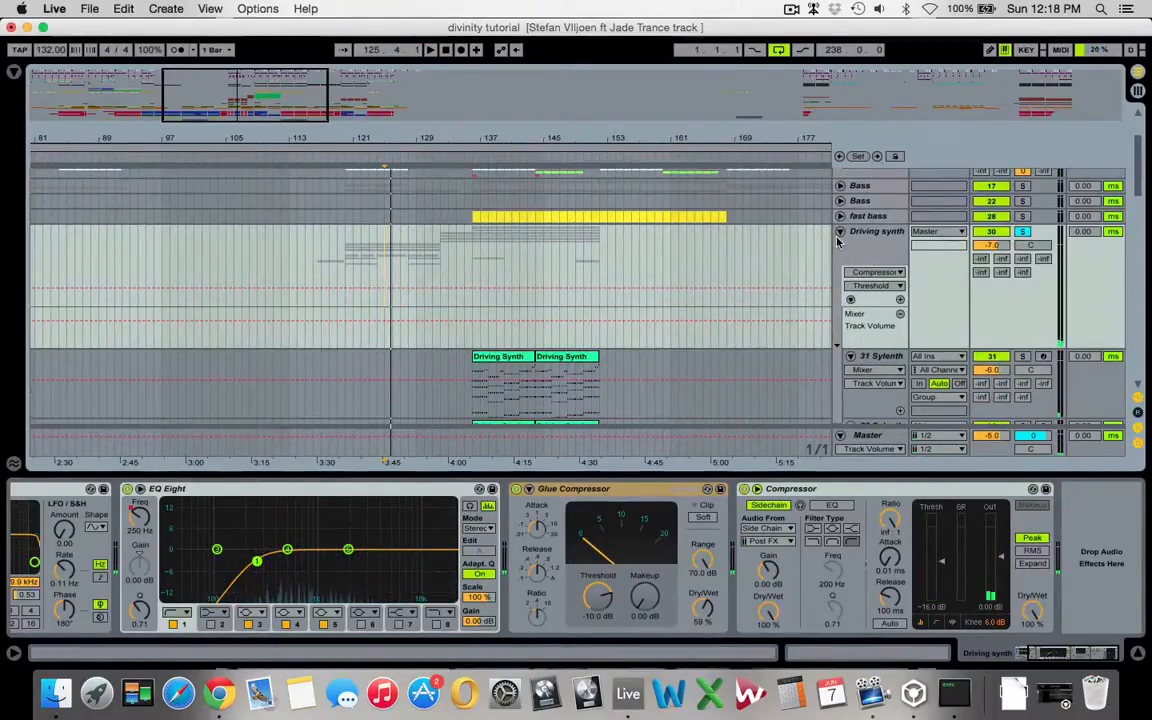
pyautogui.click(841, 232)
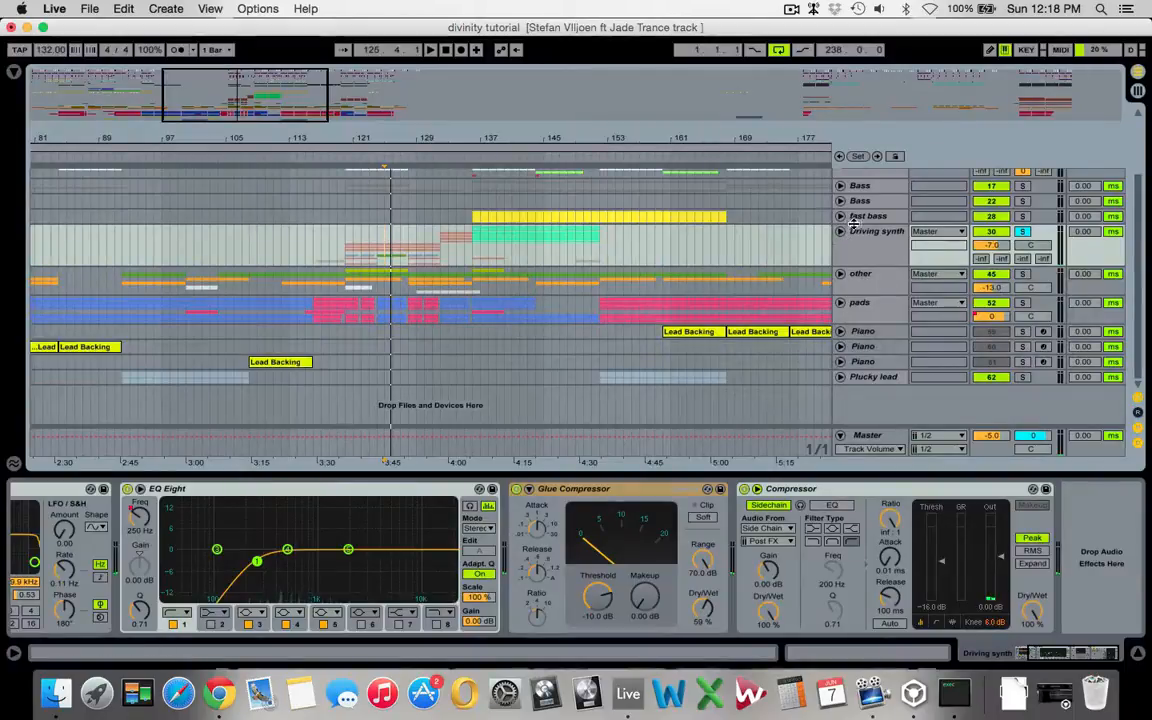
# Step: Solo the pads group, display its effect chain and unfold it to its Pad clips around bars 119 to 143
pyautogui.click(869, 306)
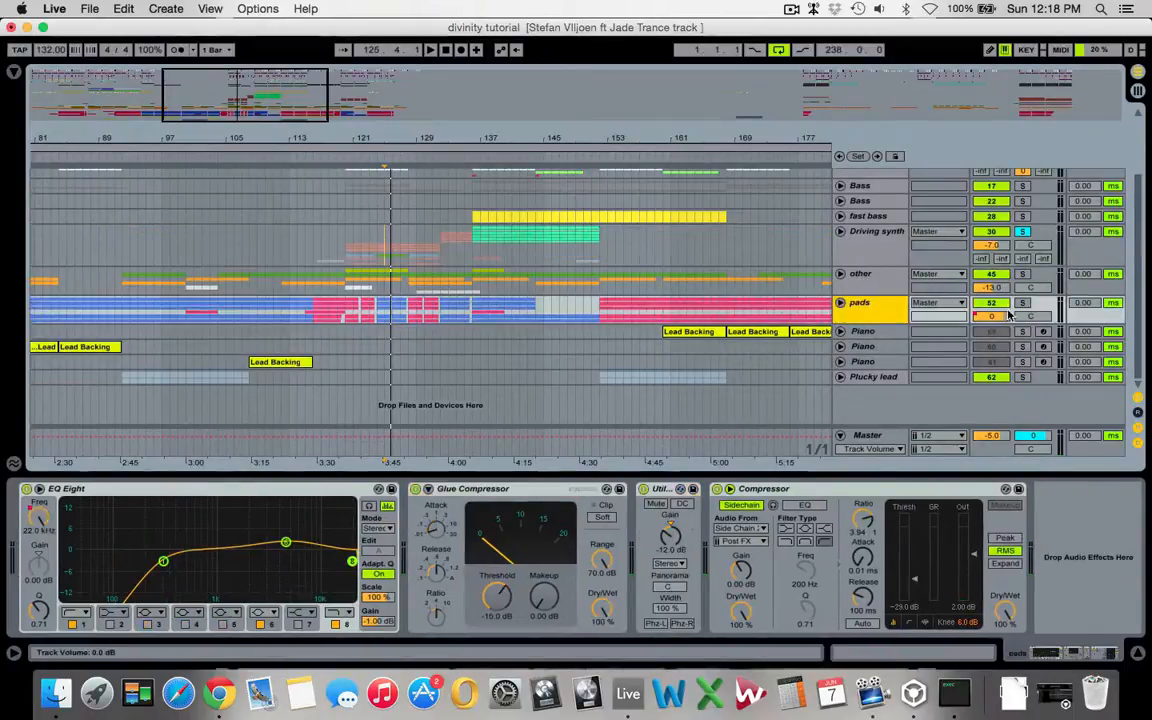
pyautogui.click(1023, 302)
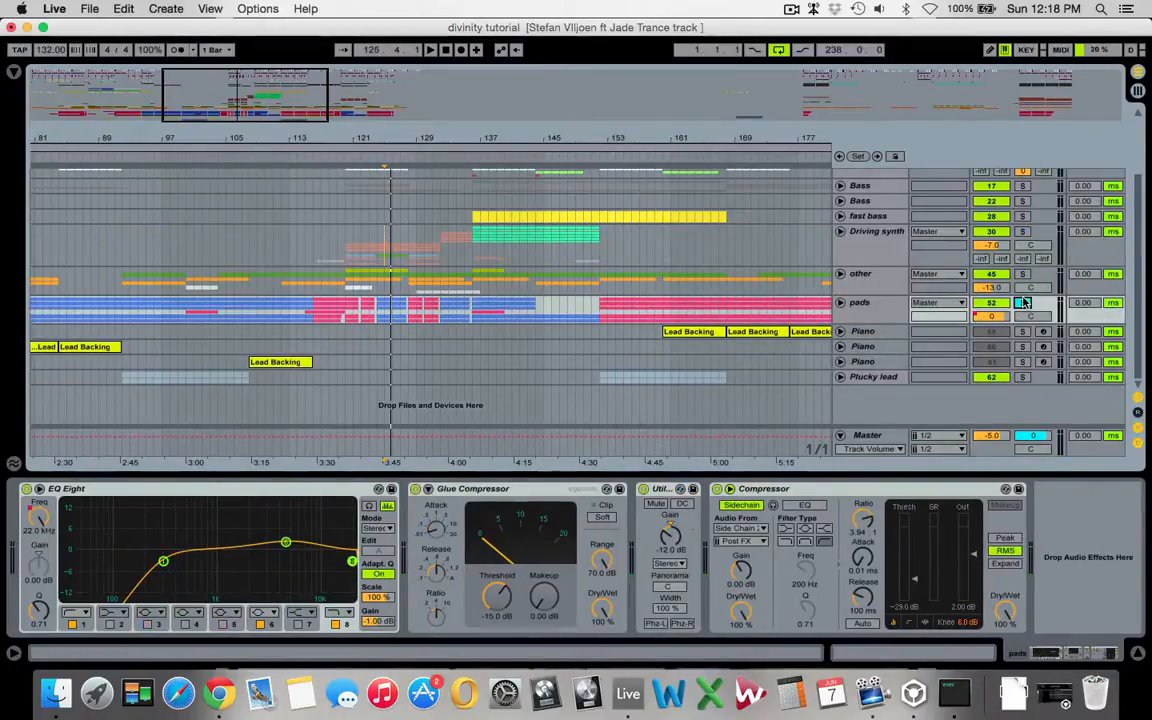
pyautogui.click(841, 302)
pyautogui.scroll(-5, 370, 413)
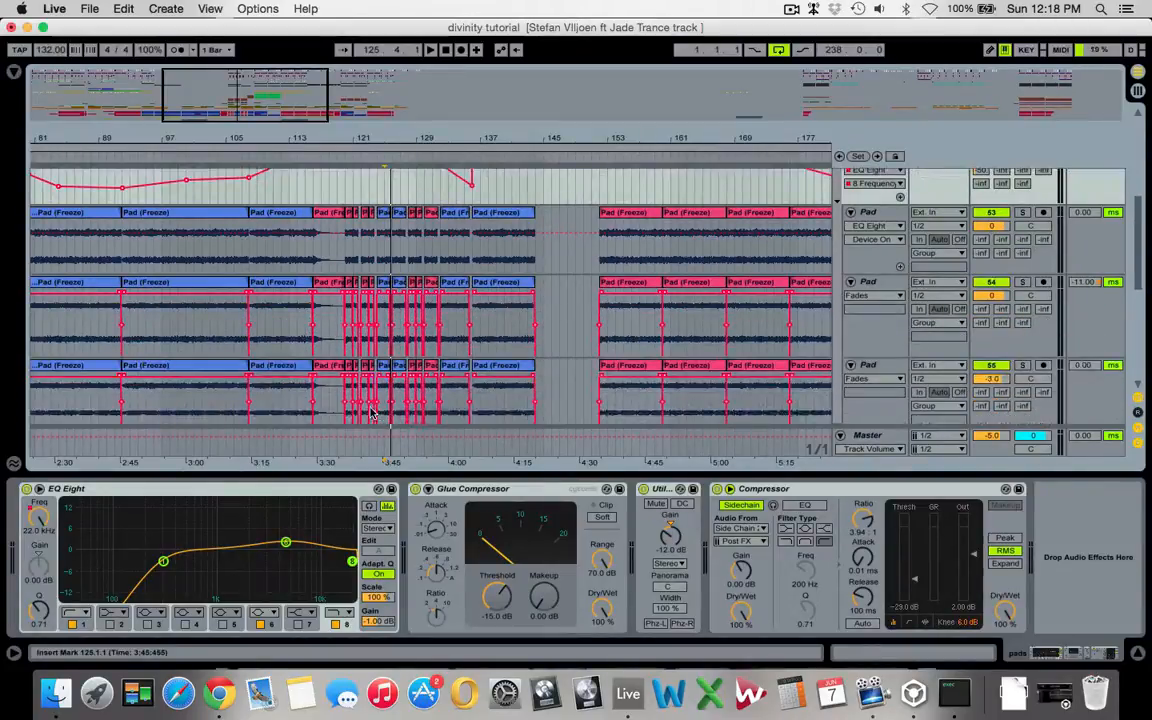
pyautogui.moveTo(436, 138); pyautogui.dragTo(436, 200)
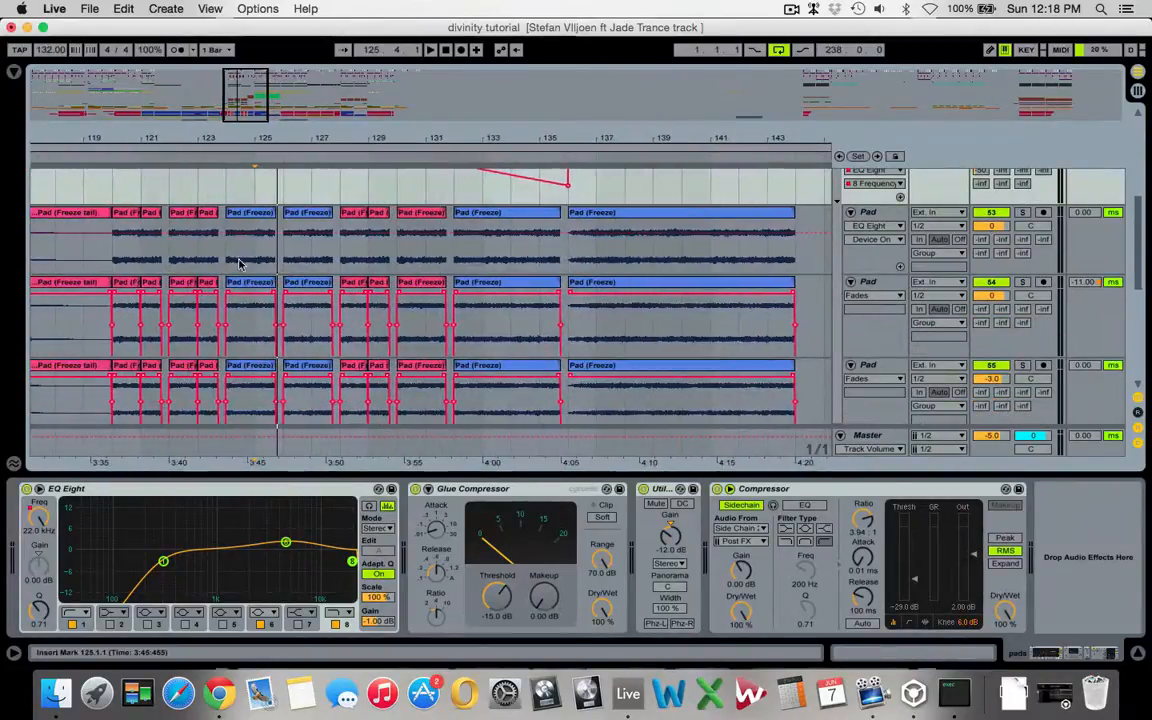
# Step: Solo the first Pad layer, play it from its clip at bar 124 and examine its EQ Eight
pyautogui.hscroll(-5, 243, 267)
pyautogui.scroll(-1, 243, 268)
pyautogui.scroll(-2, 243, 268)
pyautogui.scroll(2, 243, 268)
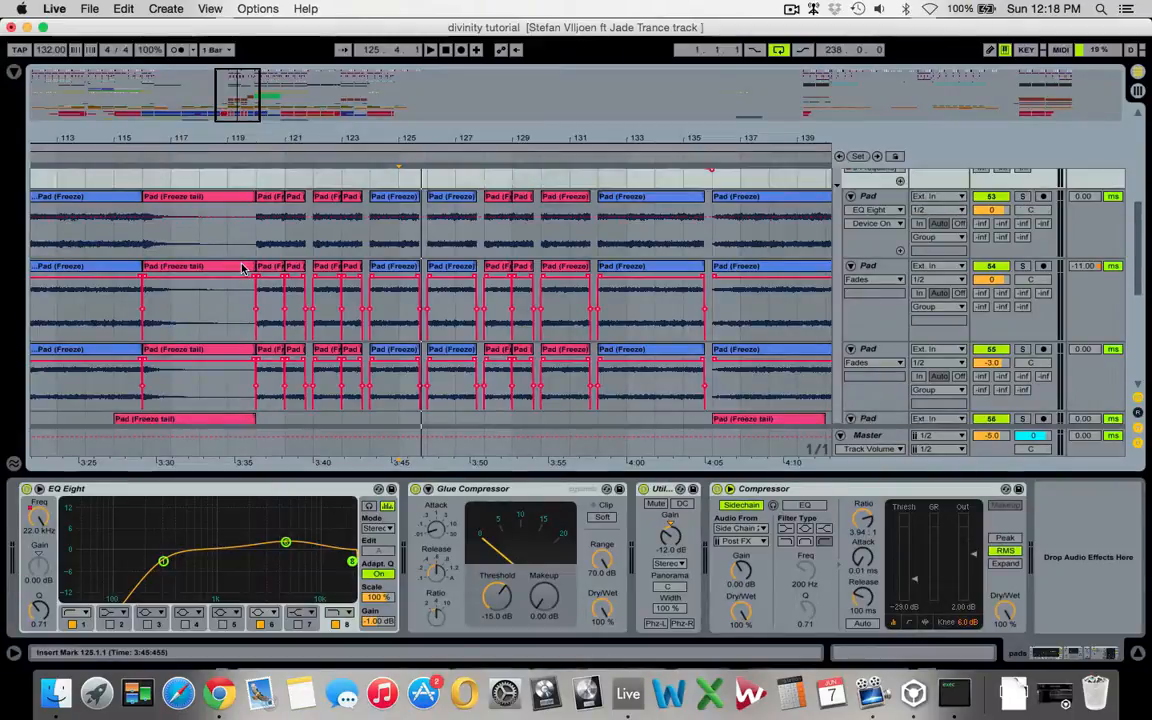
pyautogui.click(385, 200)
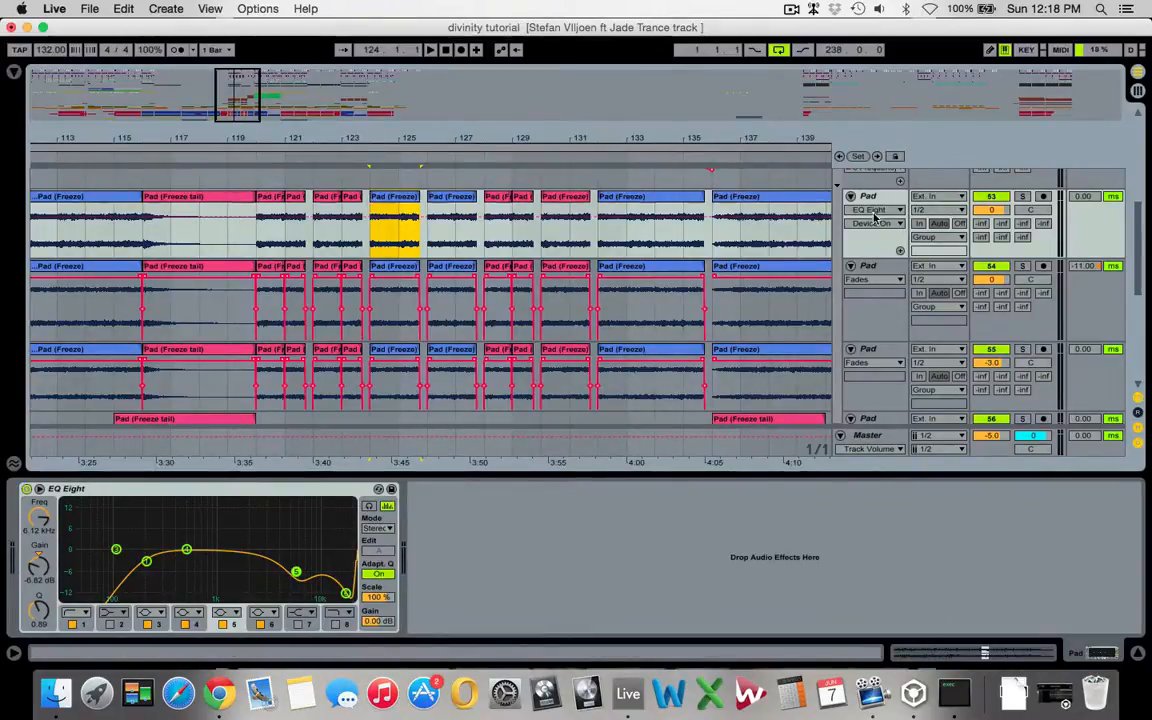
pyautogui.click(1022, 196)
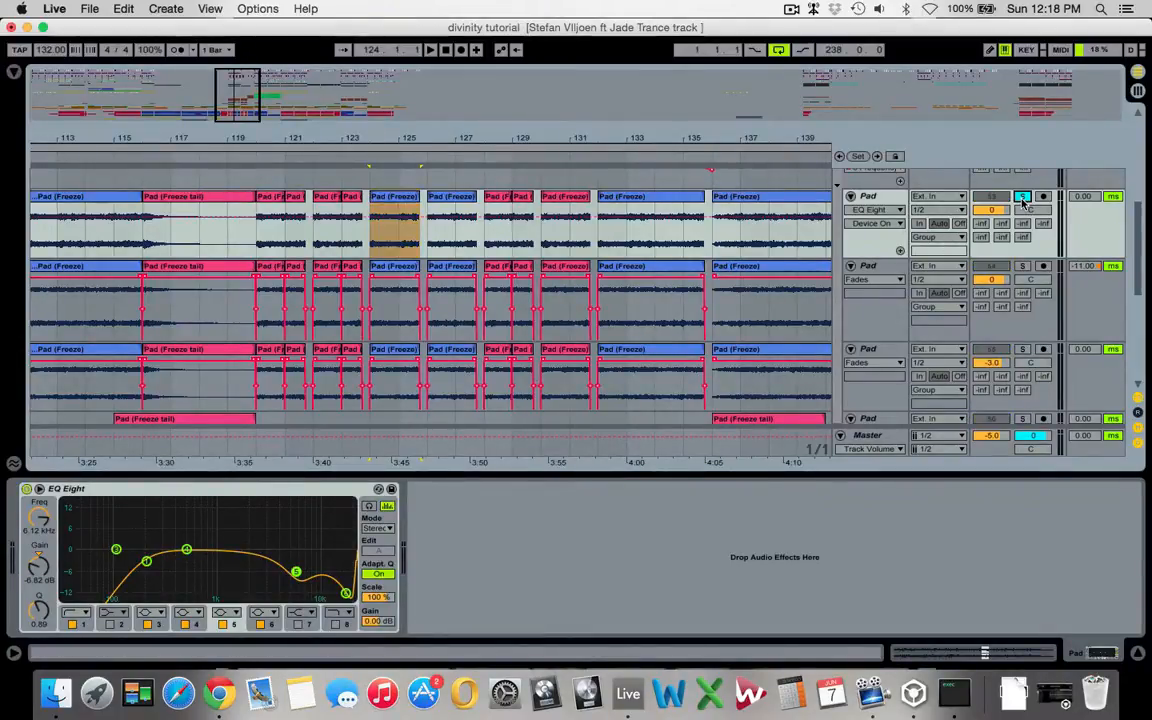
pyautogui.press('space')
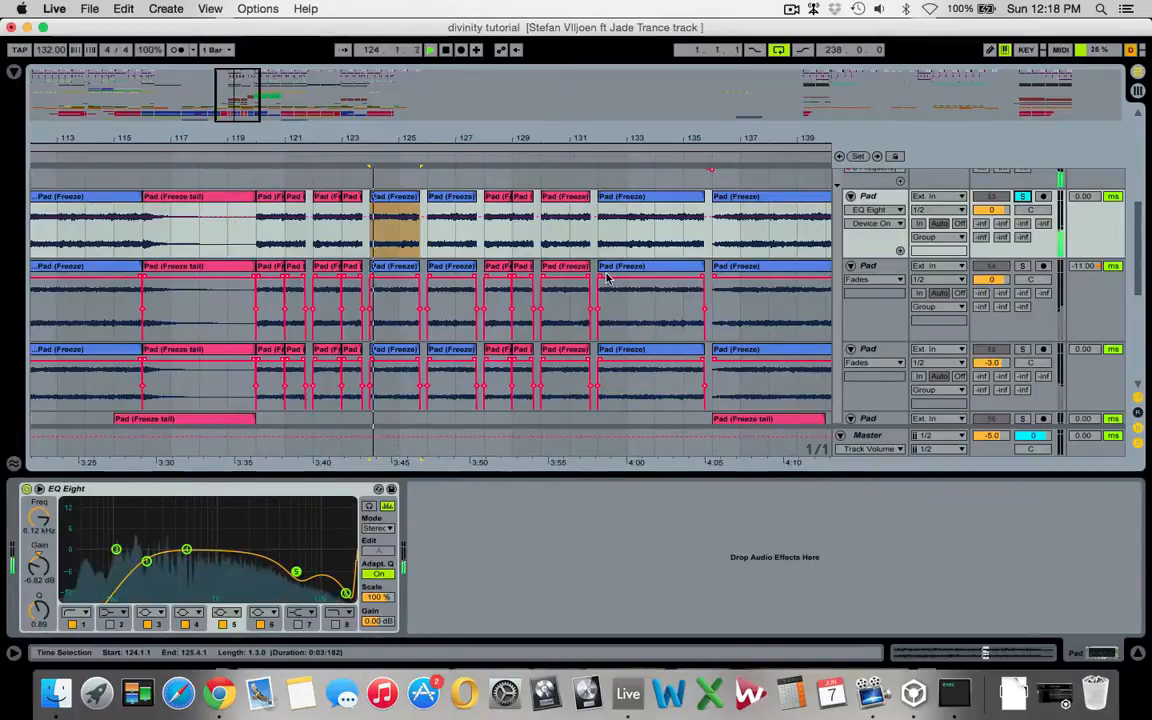
pyautogui.click(872, 197)
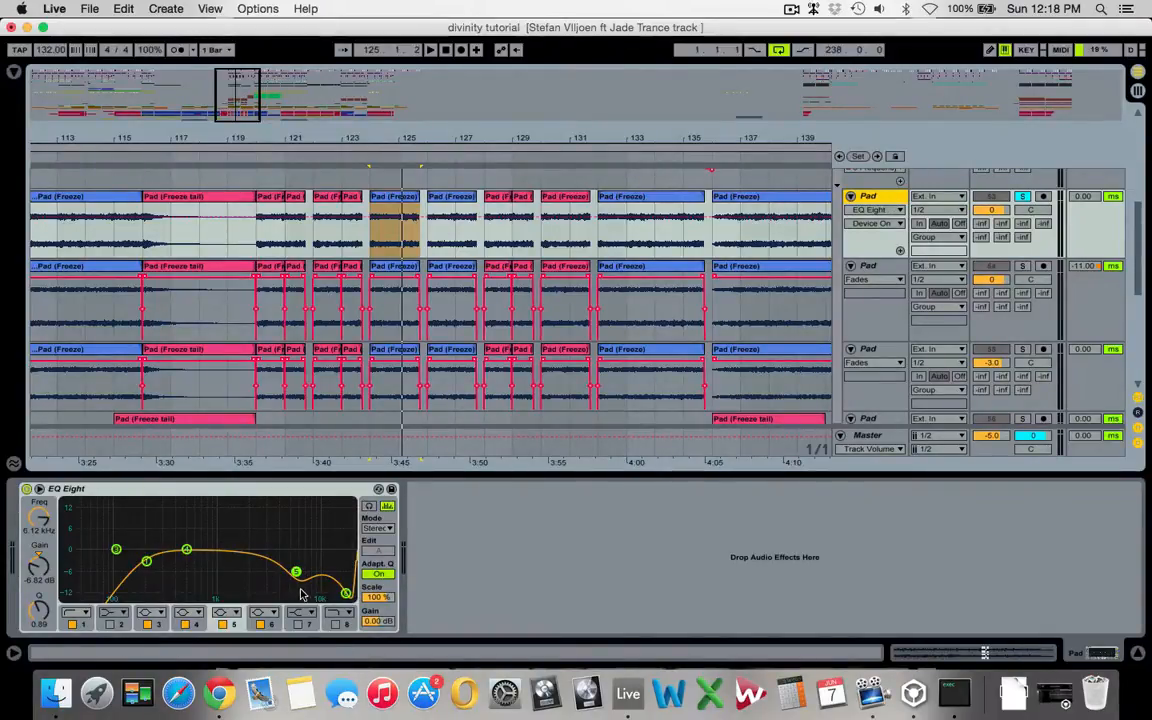
pyautogui.press('space')
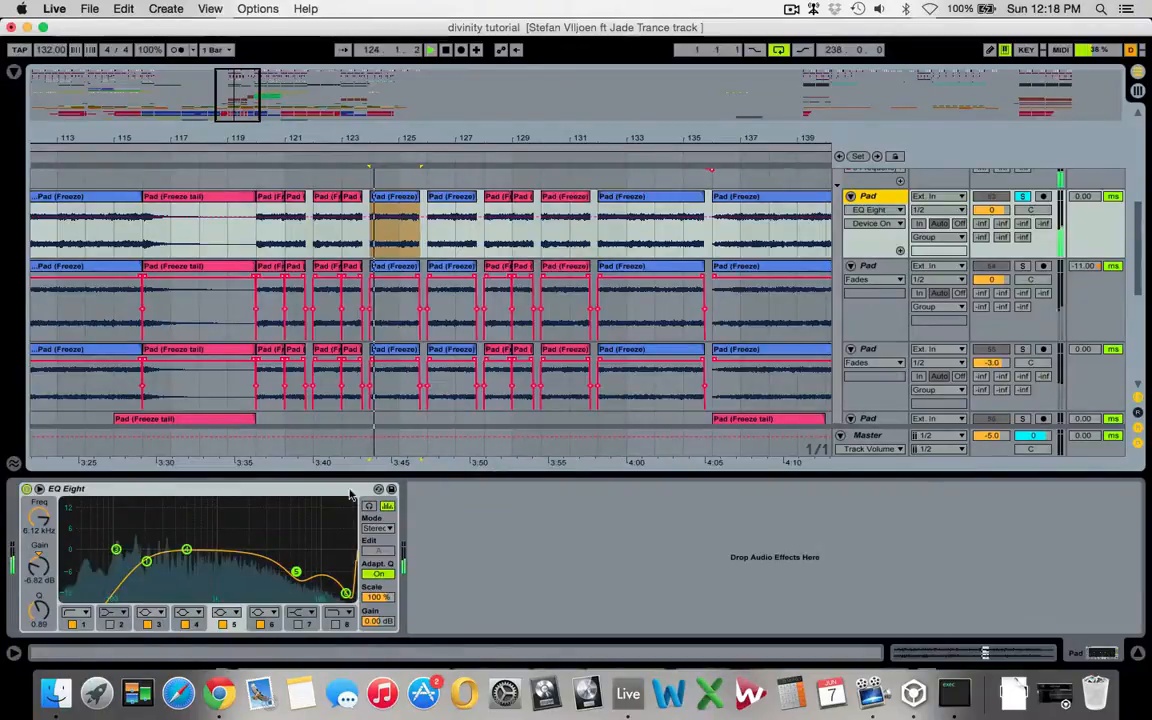
# Step: Solo the second and third Pad layers in turn during playback and display each one's EQ Eight
pyautogui.click(1022, 266)
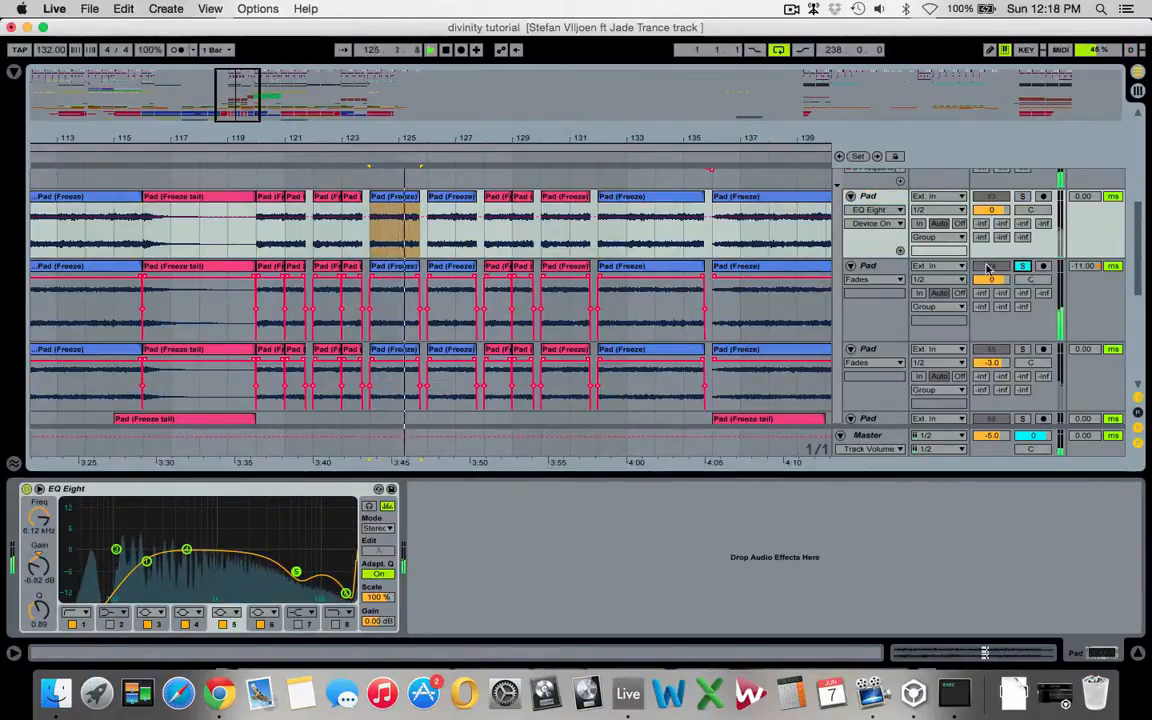
pyautogui.click(868, 266)
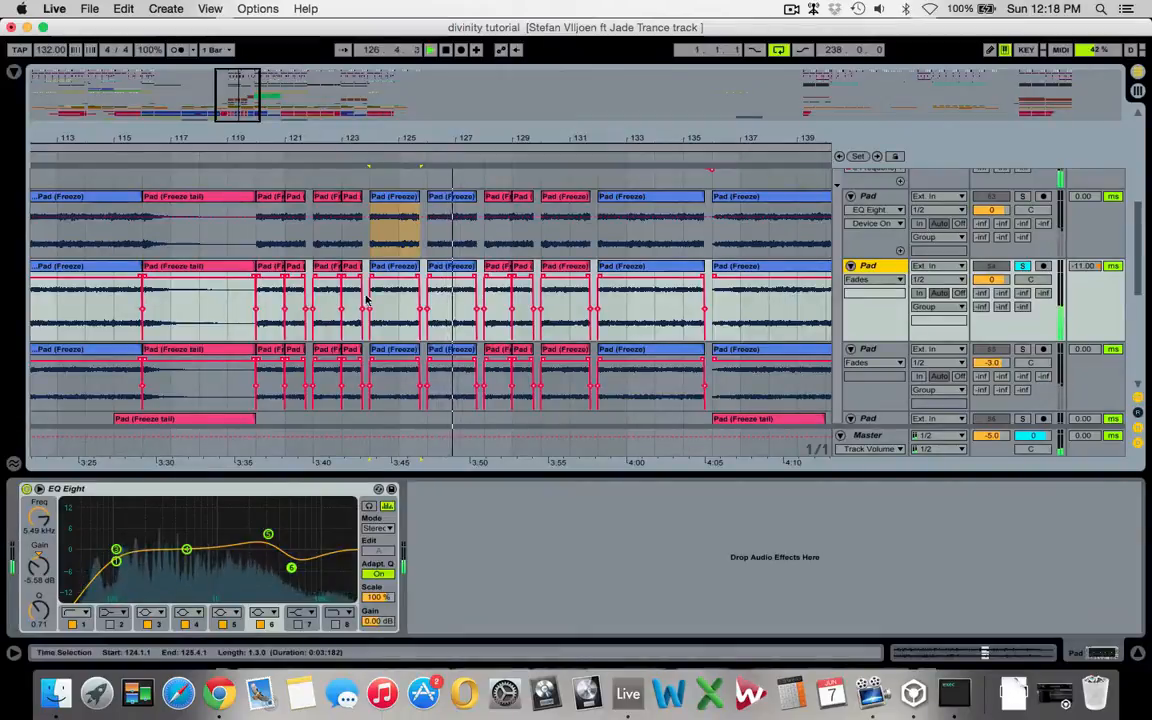
pyautogui.click(1022, 349)
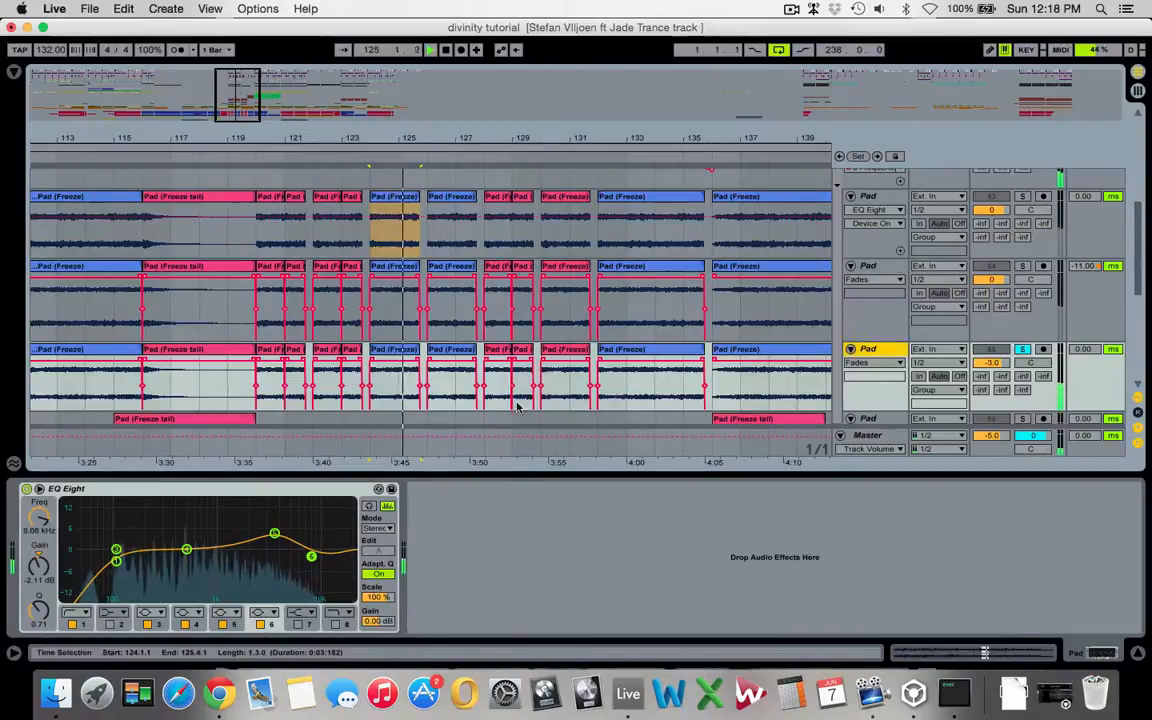
# Step: Solo the last two Pad layers one after the other during playback, then stop playback
pyautogui.scroll(-3, 512, 405)
pyautogui.scroll(-1, 508, 408)
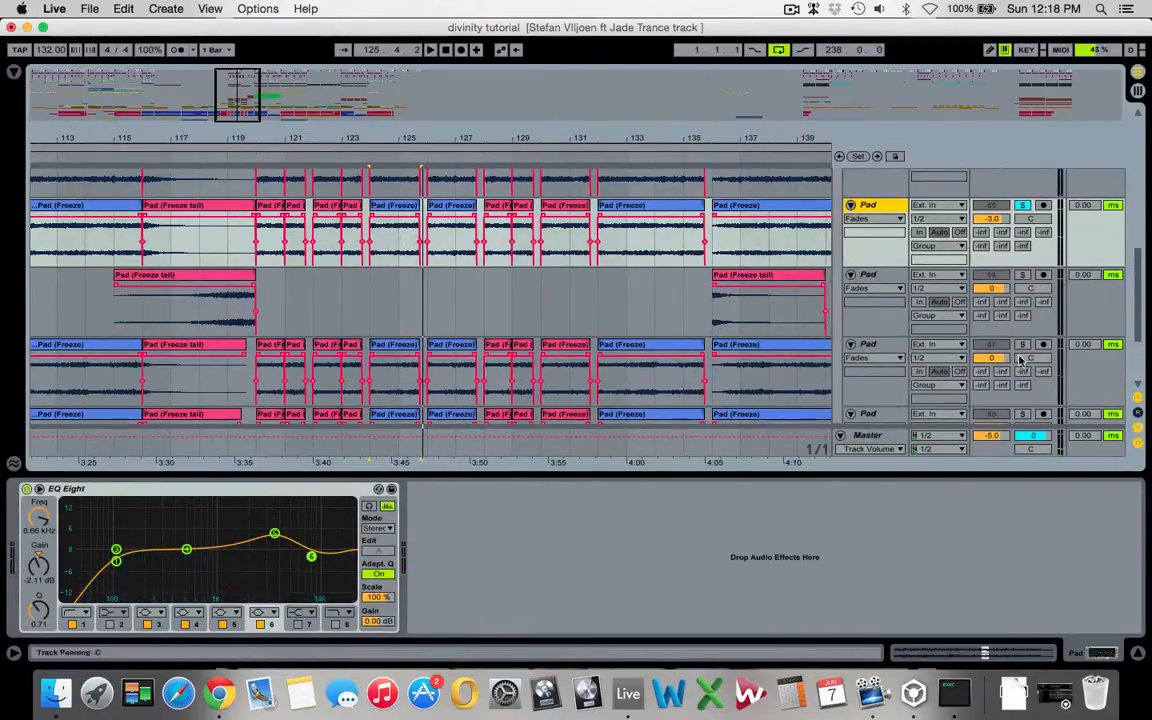
pyautogui.click(1022, 344)
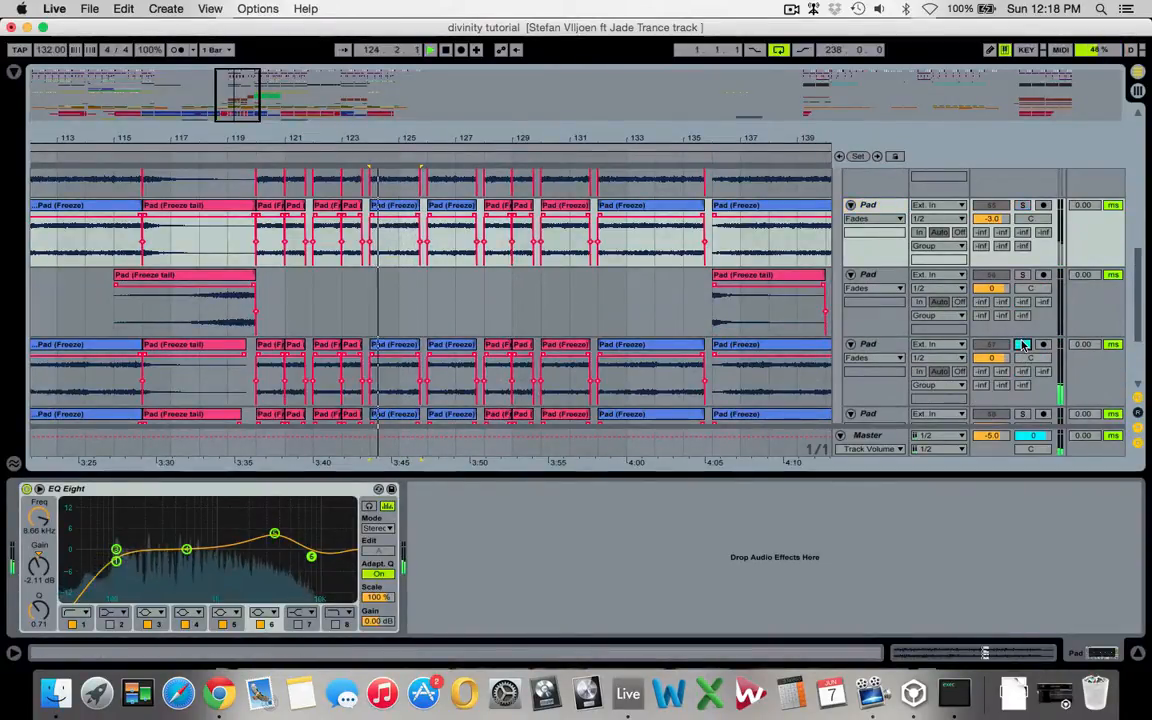
pyautogui.scroll(-3, 600, 313)
pyautogui.scroll(-2, 588, 313)
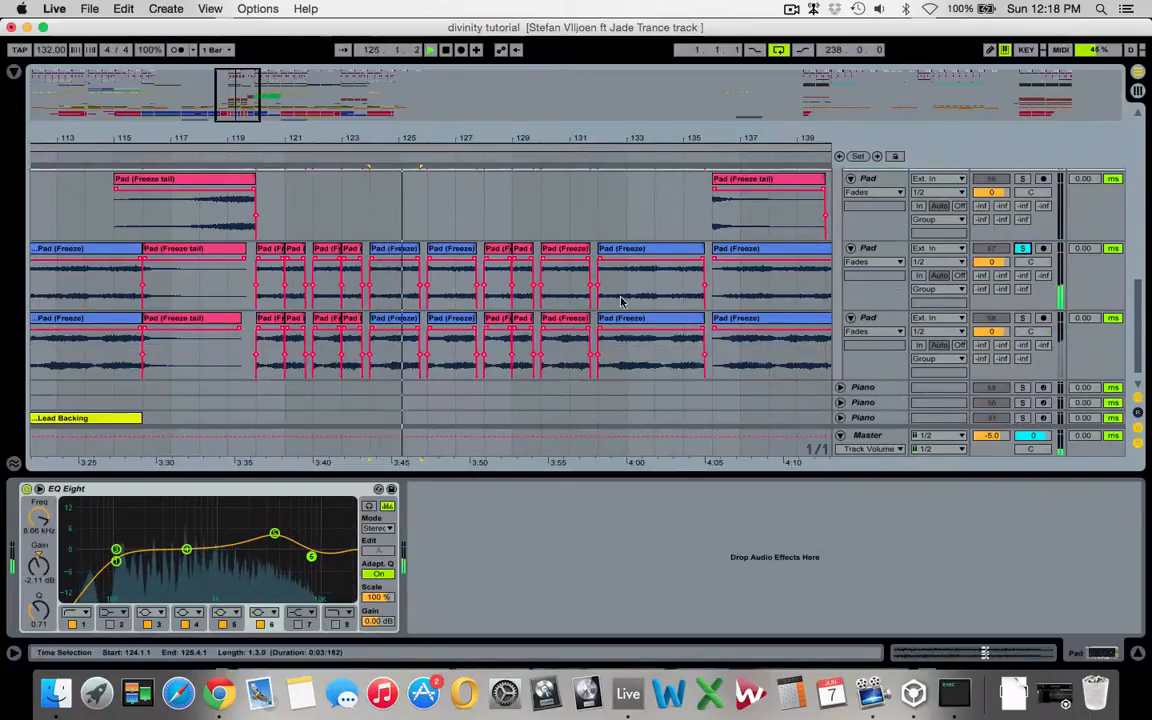
pyautogui.click(1021, 318)
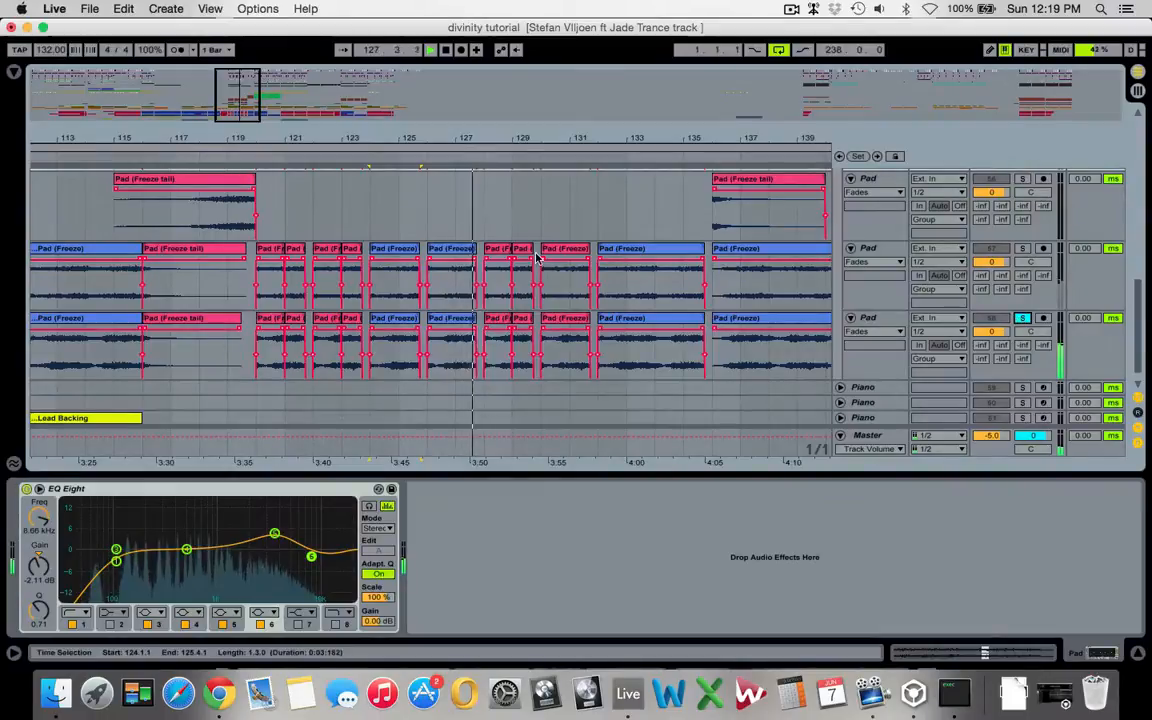
pyautogui.press('space')
# Step: Select the fourth Pad layer's Freeze tail clip at bars 115 to 120, compare it with the layer above and play it soloed
pyautogui.scroll(4, 536, 258)
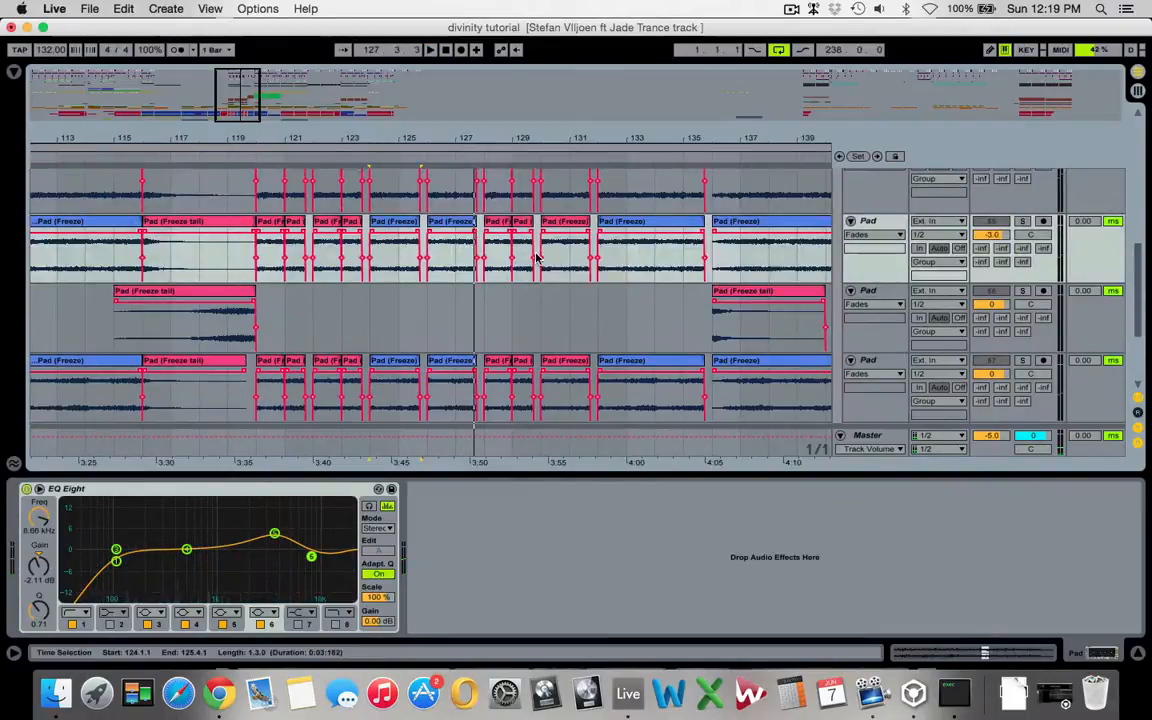
pyautogui.click(235, 292)
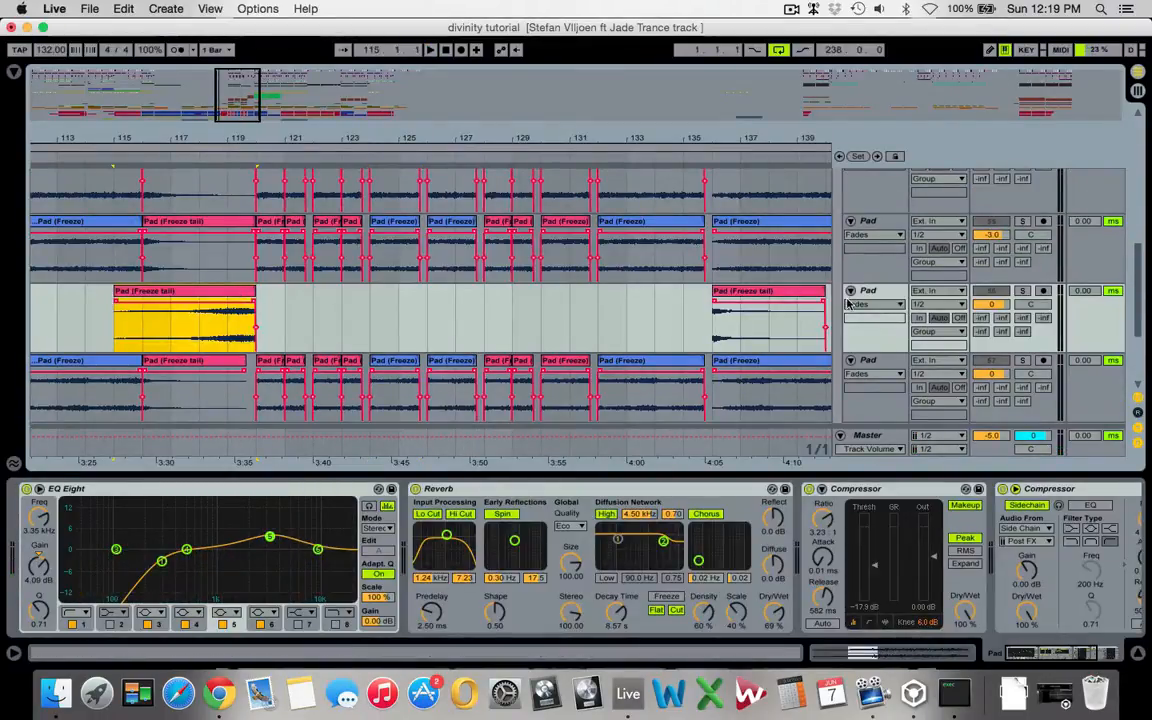
pyautogui.click(148, 226)
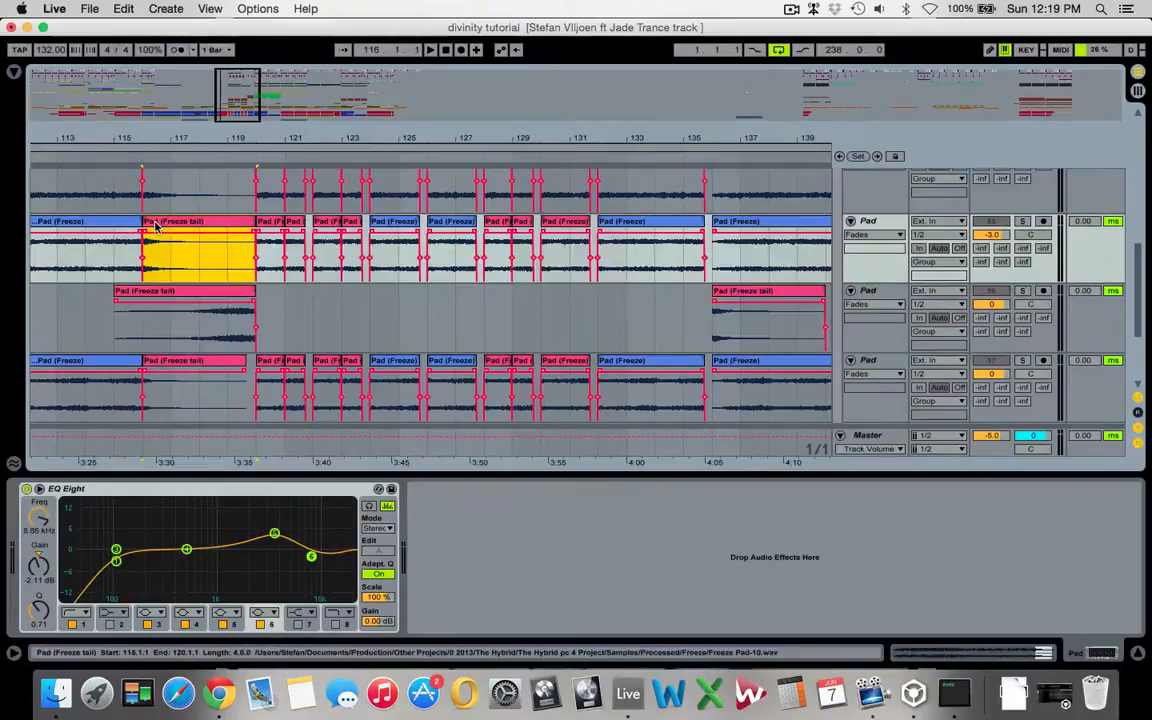
pyautogui.click(232, 298)
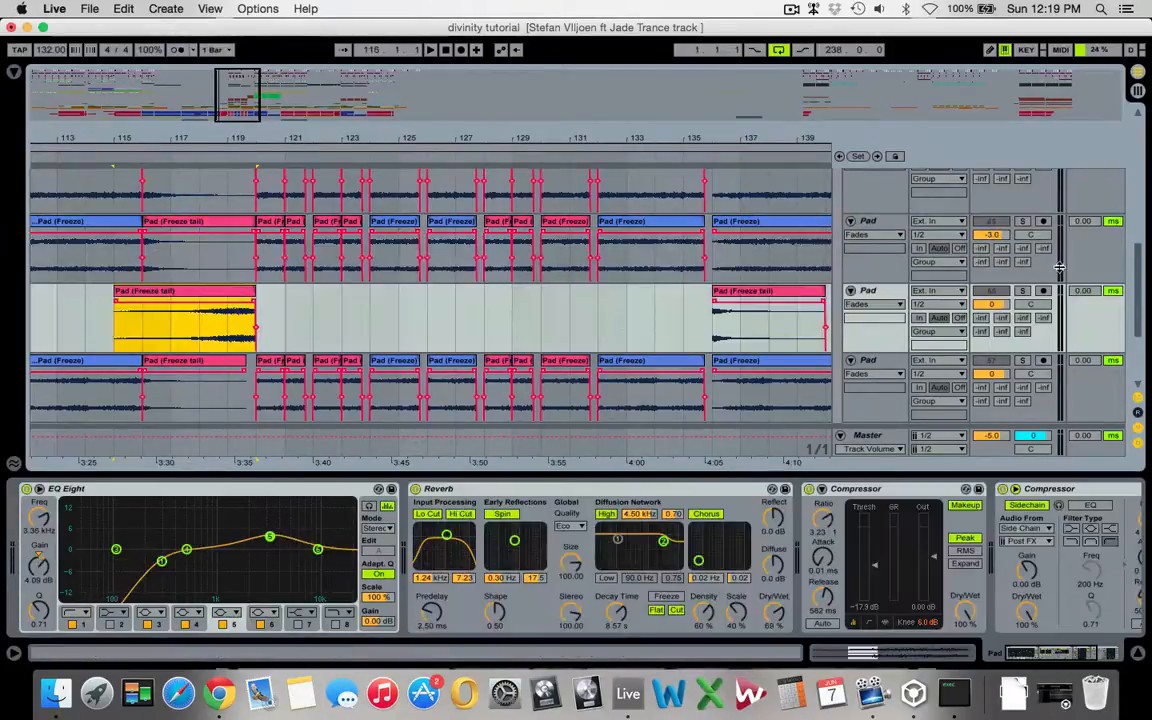
pyautogui.click(1022, 290)
pyautogui.press('space')
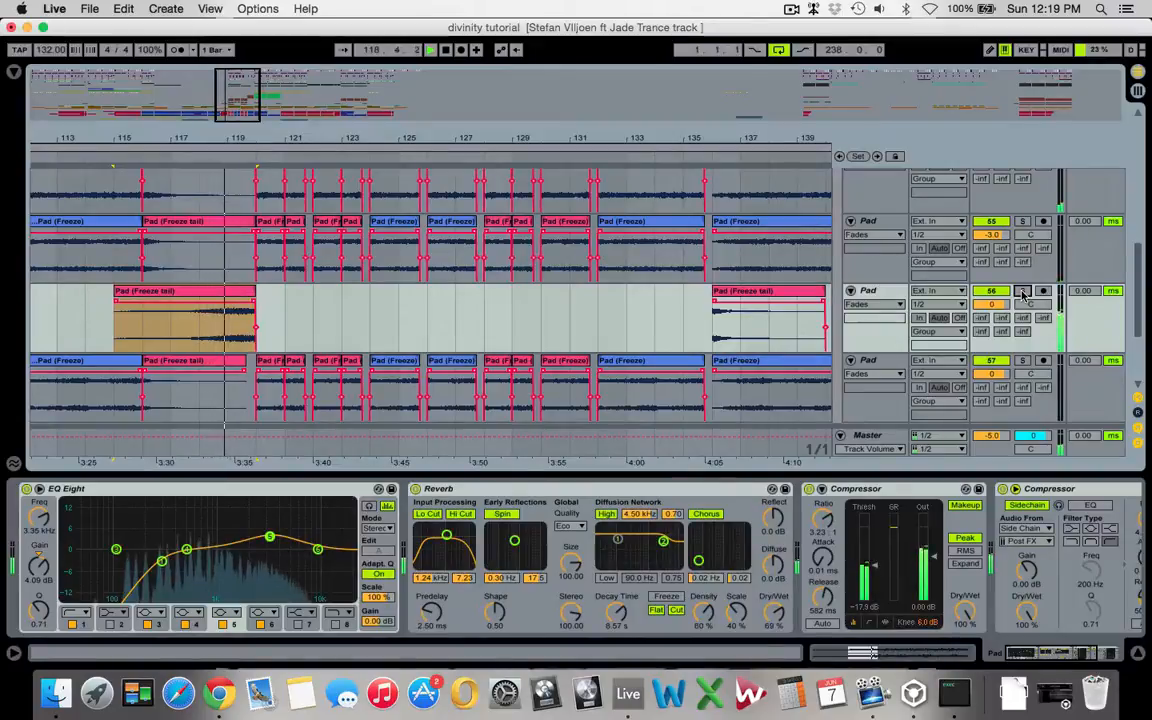
pyautogui.click(1022, 291)
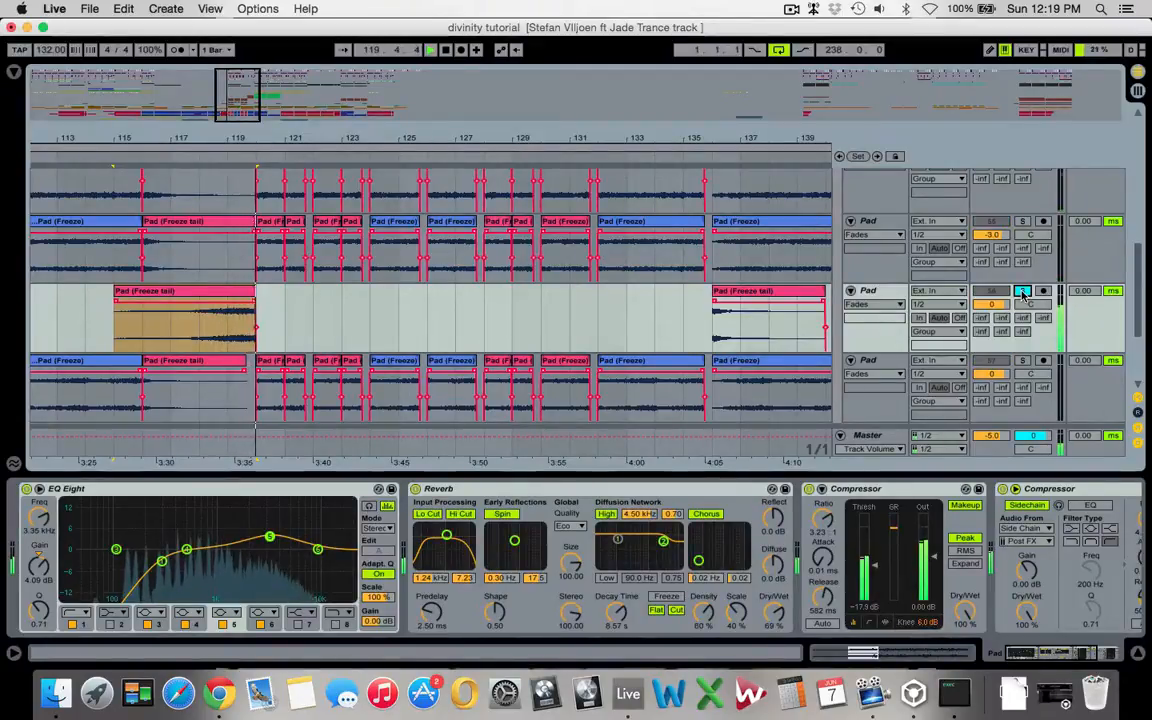
pyautogui.click(1023, 221)
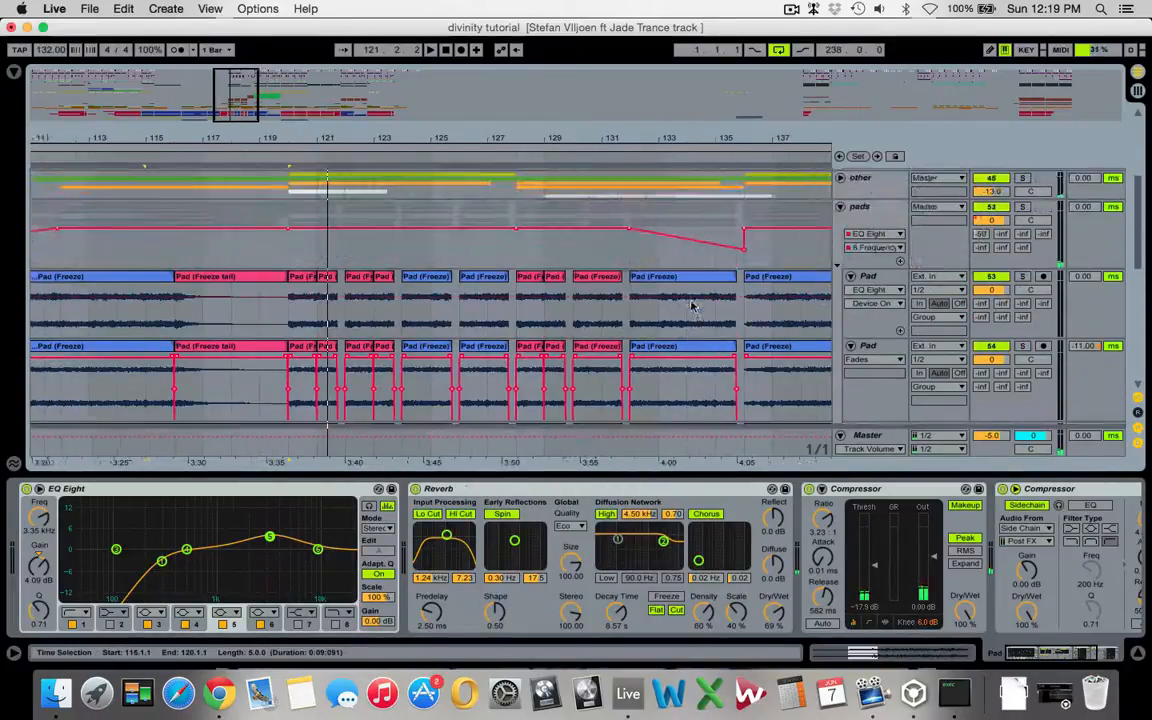
# Step: Display the pads group's effect chain and select its Glue Compressor to examine it
pyautogui.hscroll(-1, 693, 306)
pyautogui.click(868, 222)
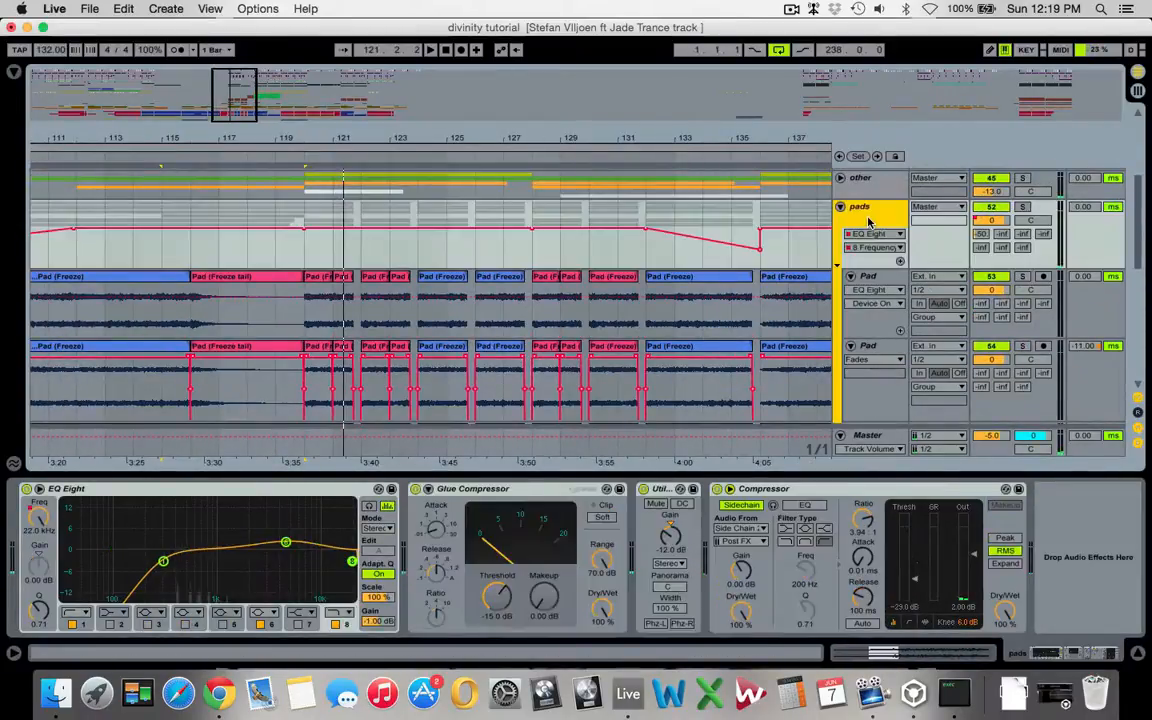
pyautogui.click(502, 489)
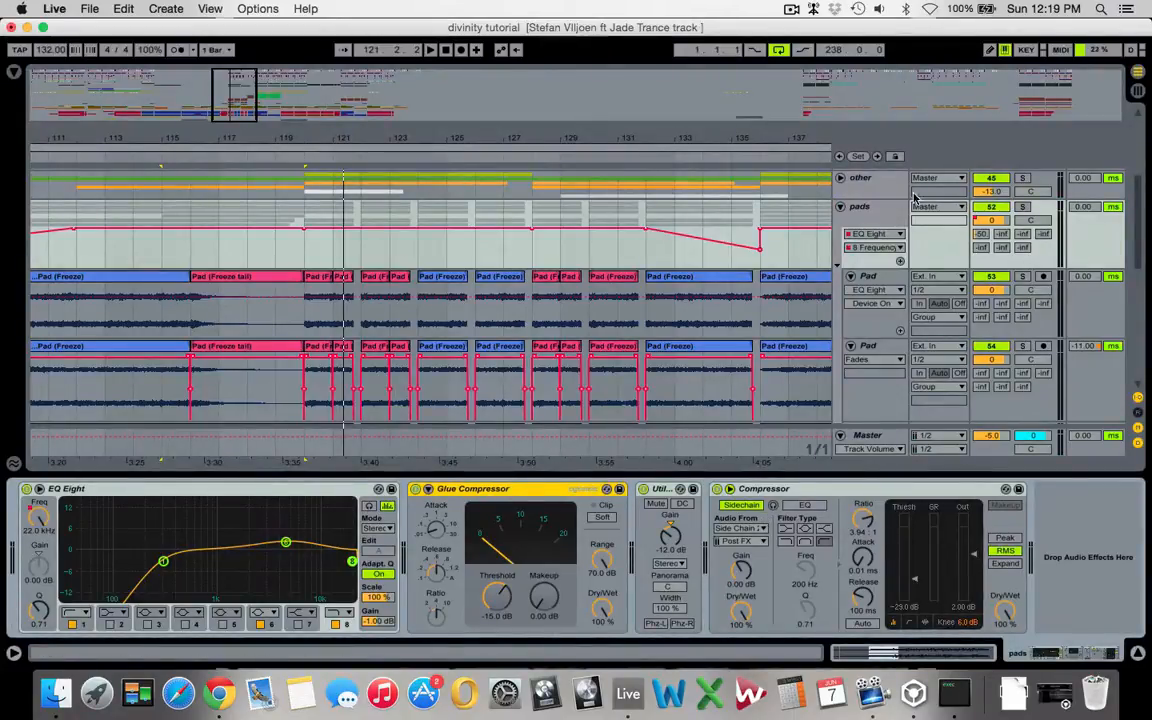
pyautogui.click(878, 210)
# Step: Solo the pads group, play it from bar 119 and stop playback
pyautogui.click(1022, 206)
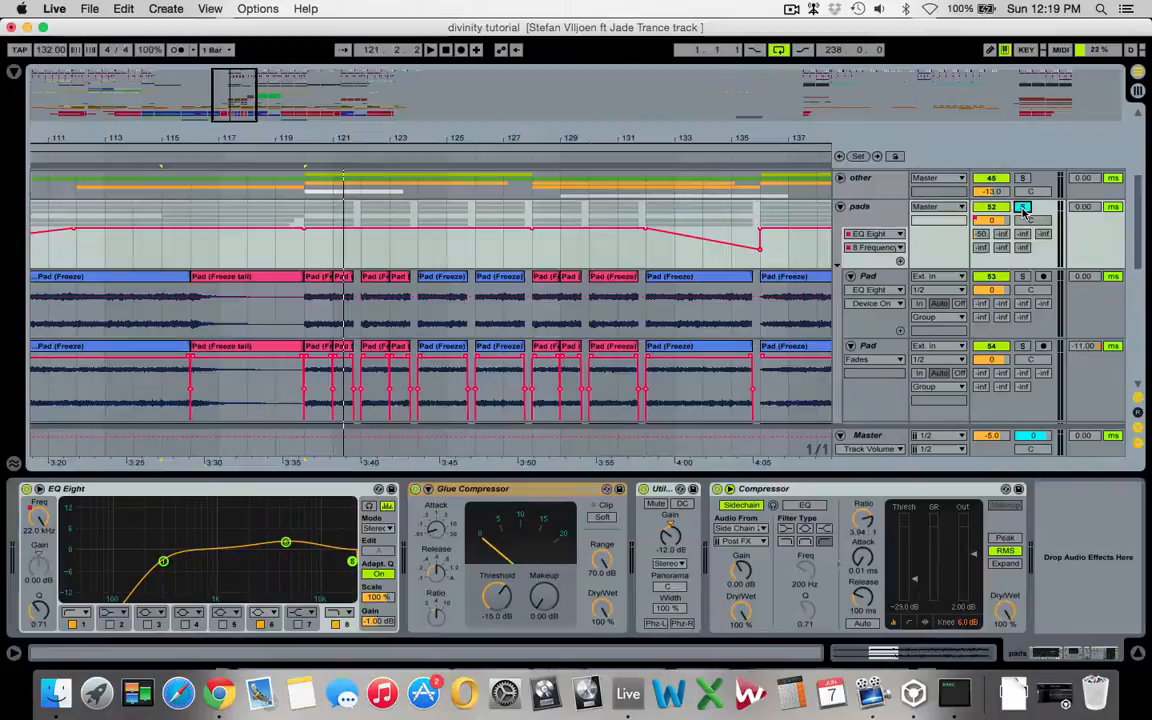
pyautogui.click(270, 176)
pyautogui.press('space')
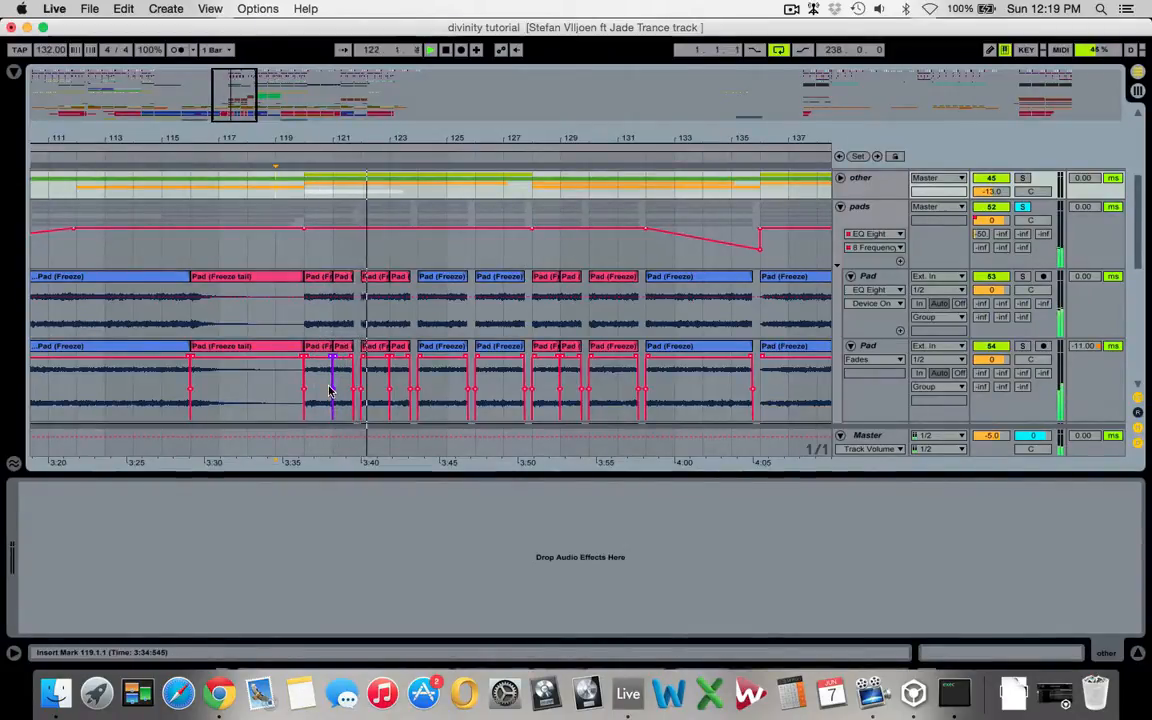
pyautogui.press('space')
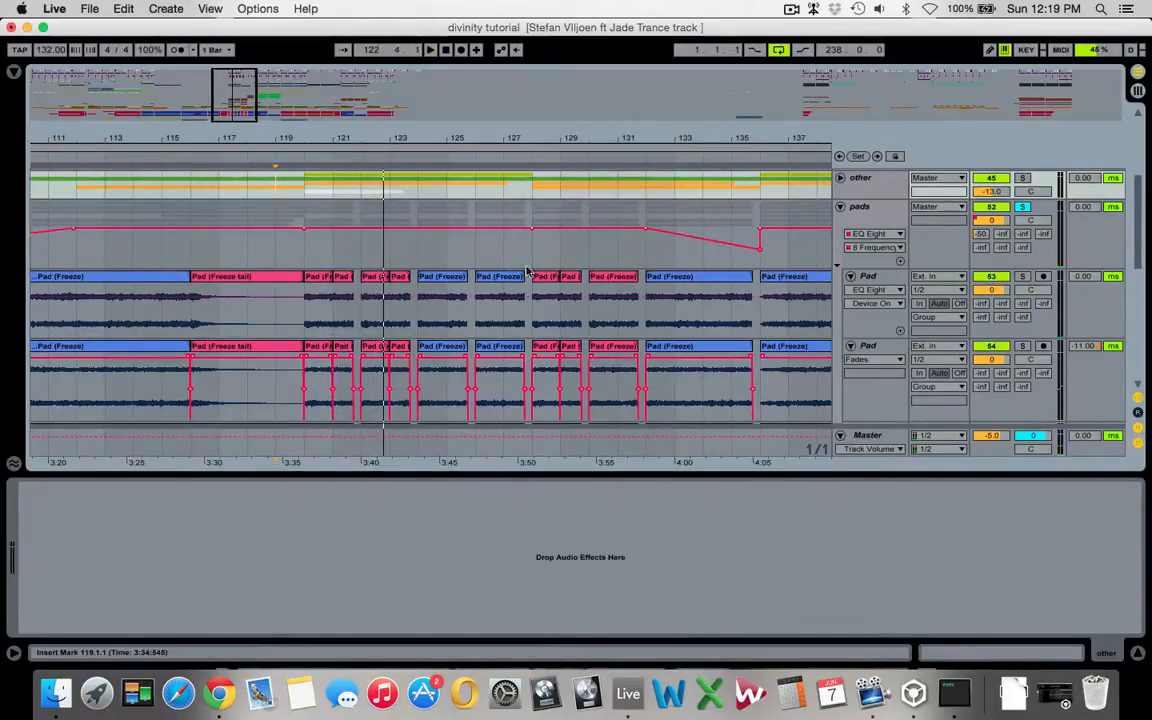
# Step: Play the soloed pads from the Pad clip at bar 108, then fold the pads group
pyautogui.click(136, 282)
pyautogui.press('space')
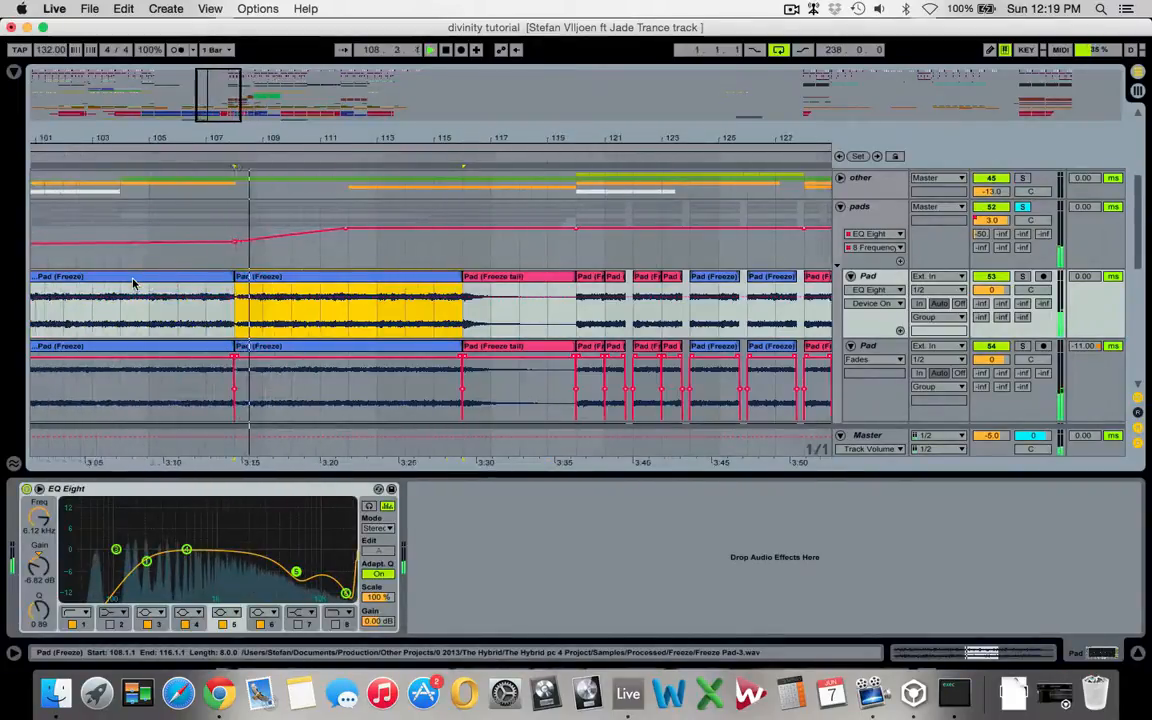
pyautogui.scroll(-3, 133, 283)
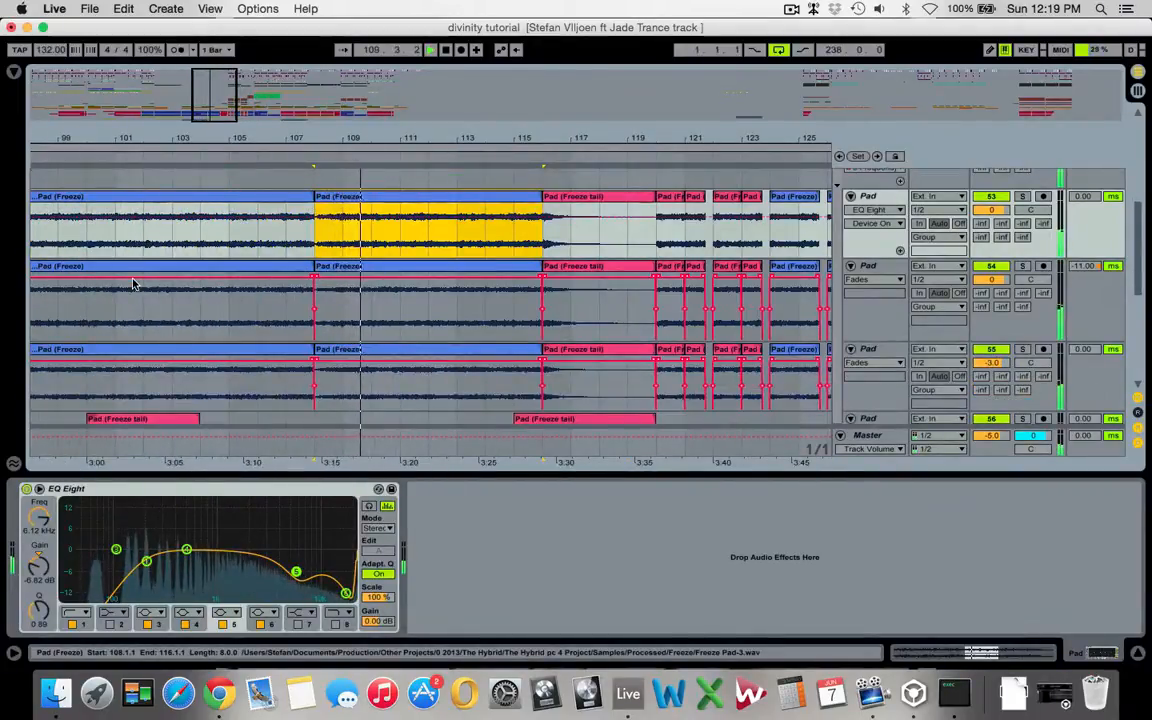
pyautogui.scroll(5, 133, 285)
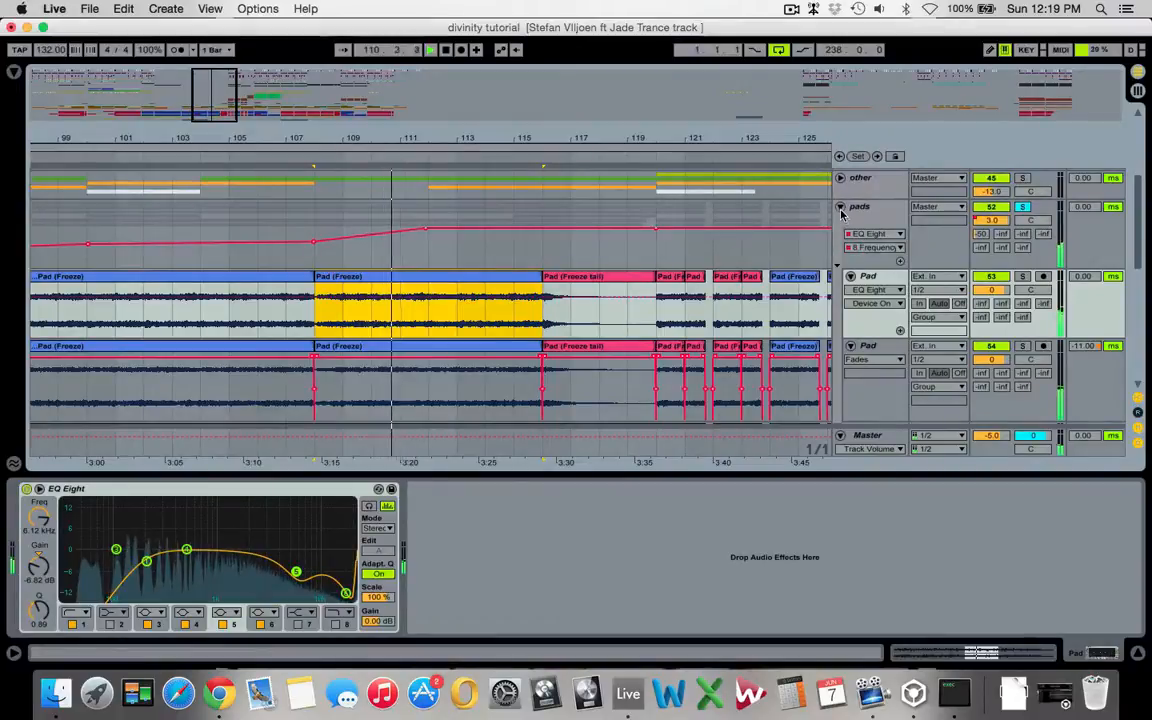
pyautogui.click(840, 209)
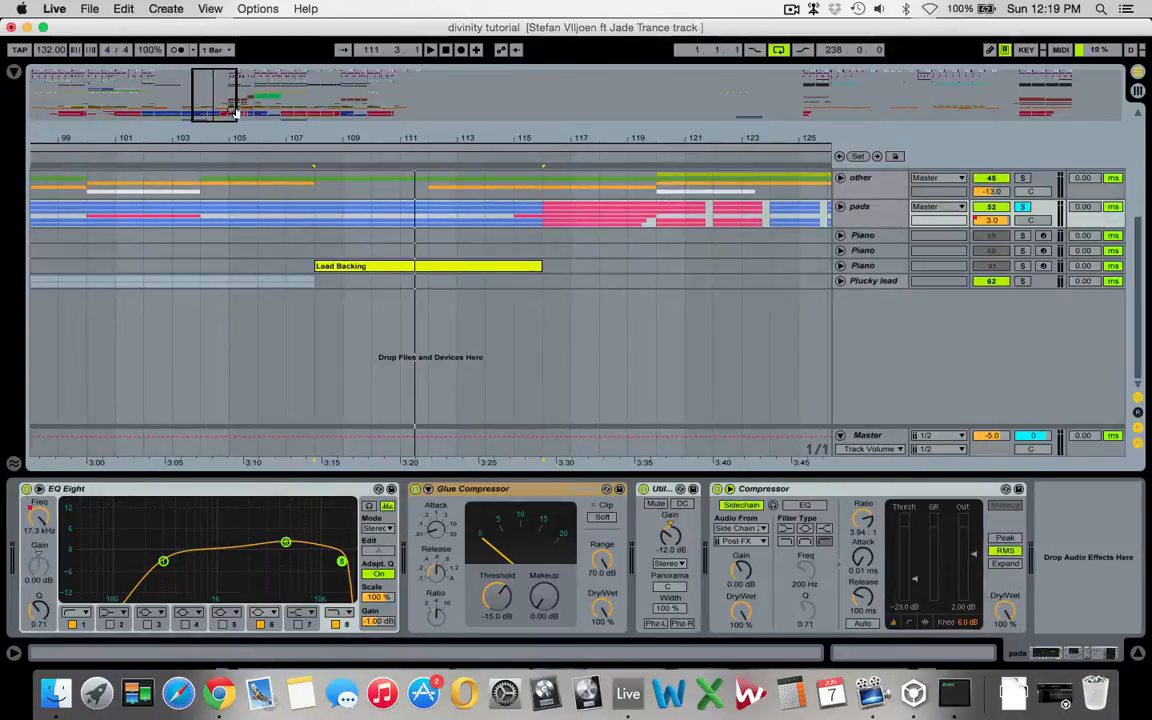
# Step: Examine the device chain of the Piano track holding the Lead Backing clip, and open its Aphex Vintage Exciter
pyautogui.click(893, 265)
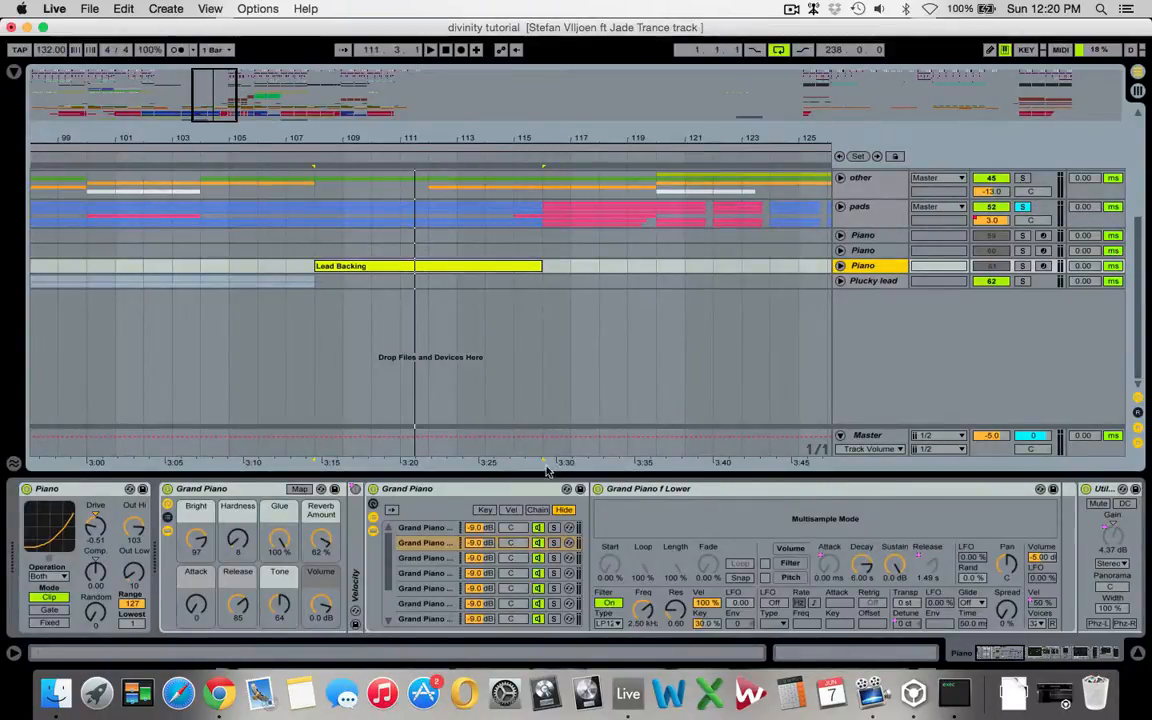
pyautogui.click(75, 489)
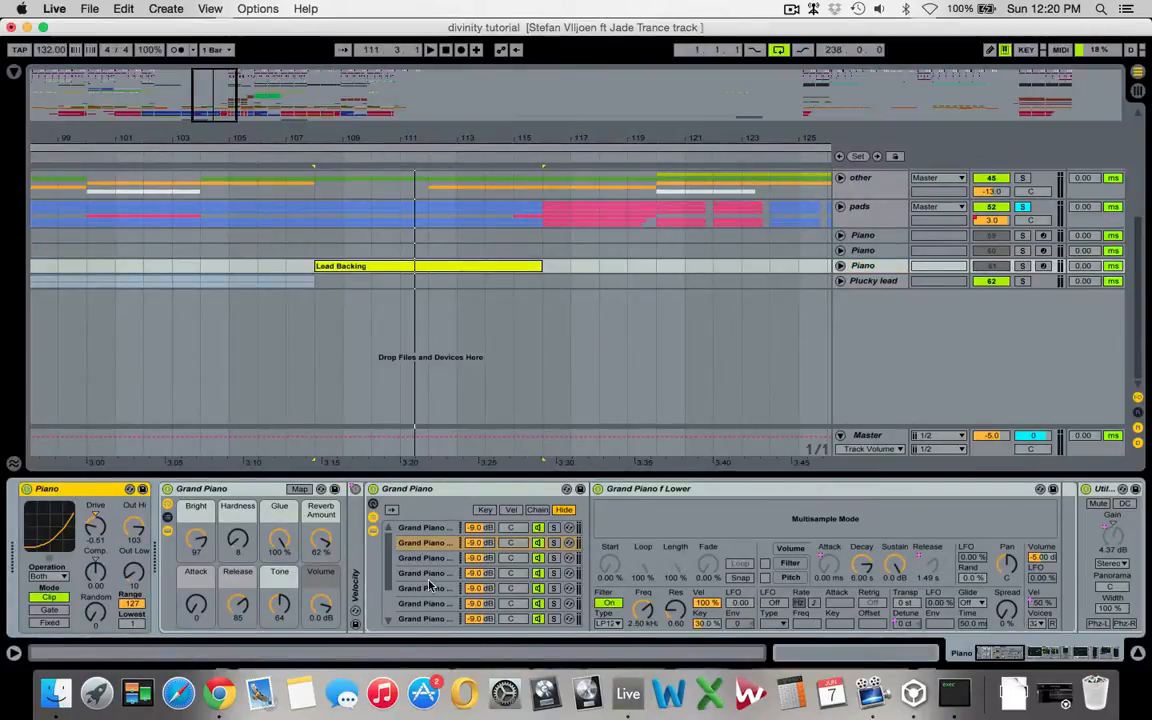
pyautogui.hscroll(15, 430, 585)
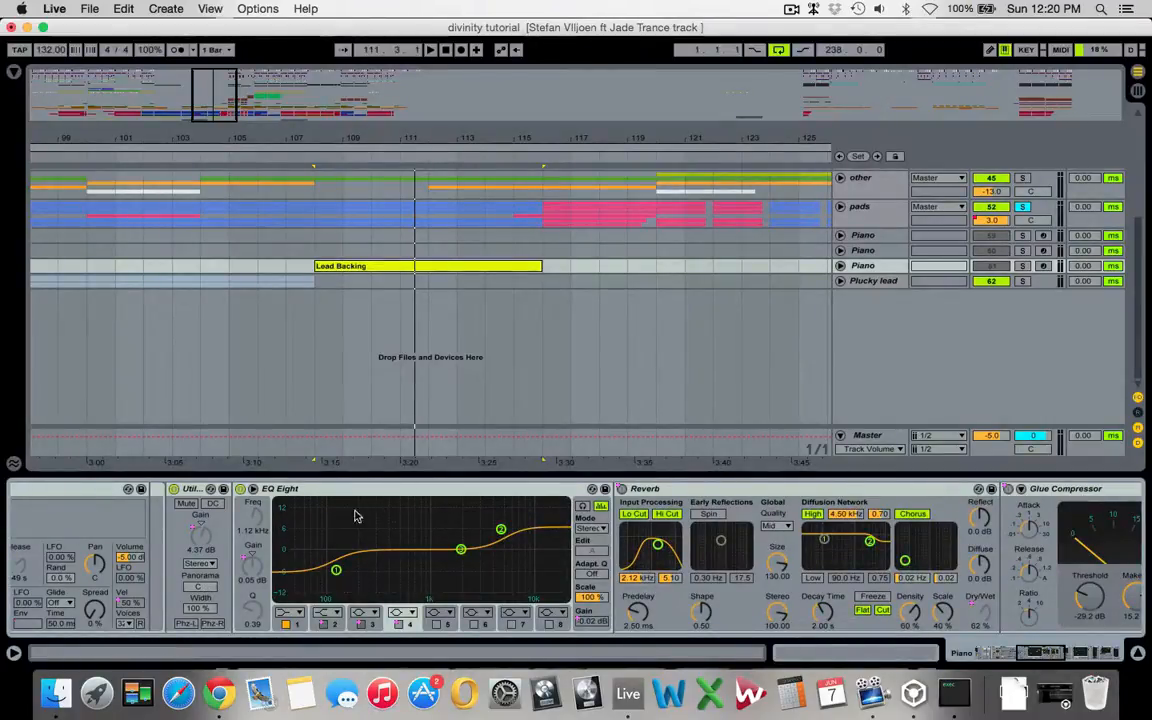
pyautogui.hscroll(12, 355, 516)
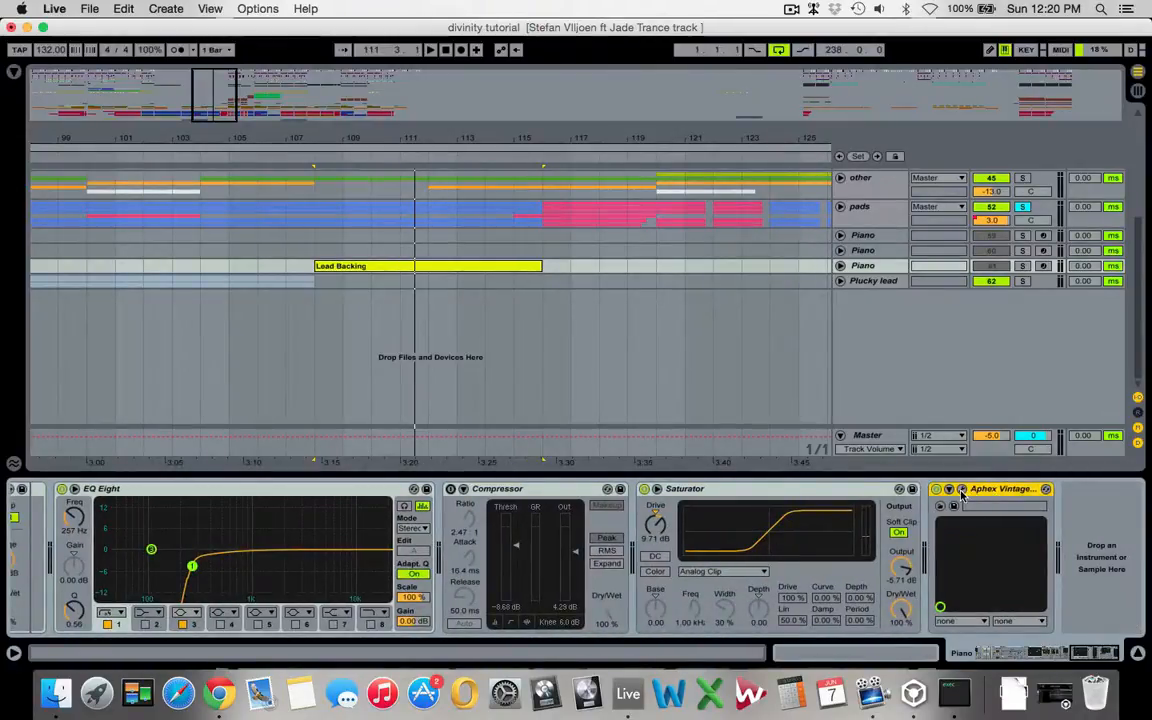
pyautogui.click(962, 490)
# Step: Play from bar 108, solo the Piano track with the Lead Backing clip and unfold it to its notes
pyautogui.press('space')
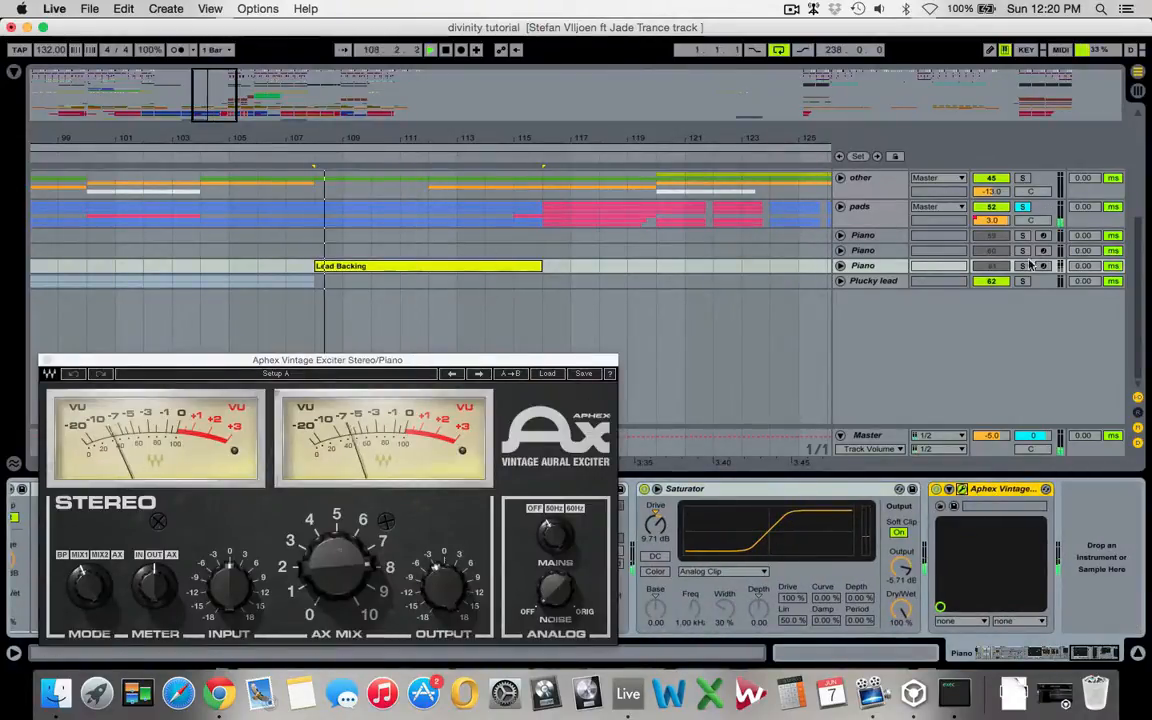
pyautogui.click(840, 266)
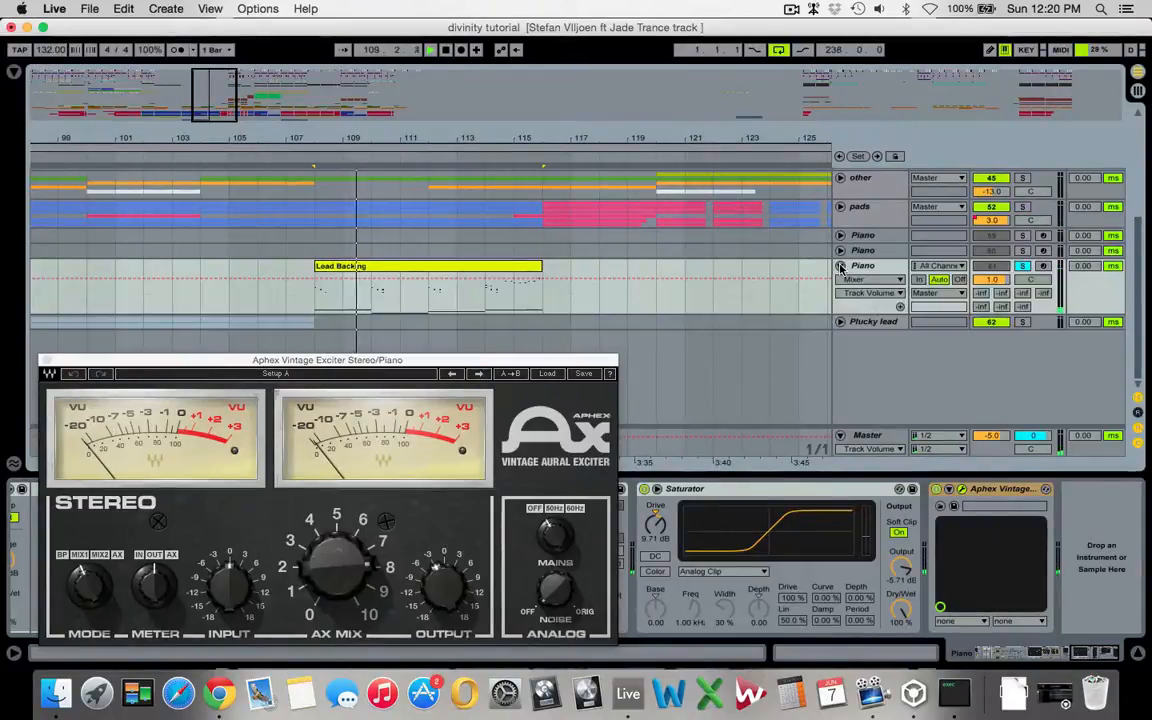
# Step: Unfold the other two Piano tracks, then solo the middle one and play it from its Lead Backing clip at bar 76
pyautogui.click(841, 251)
pyautogui.click(840, 236)
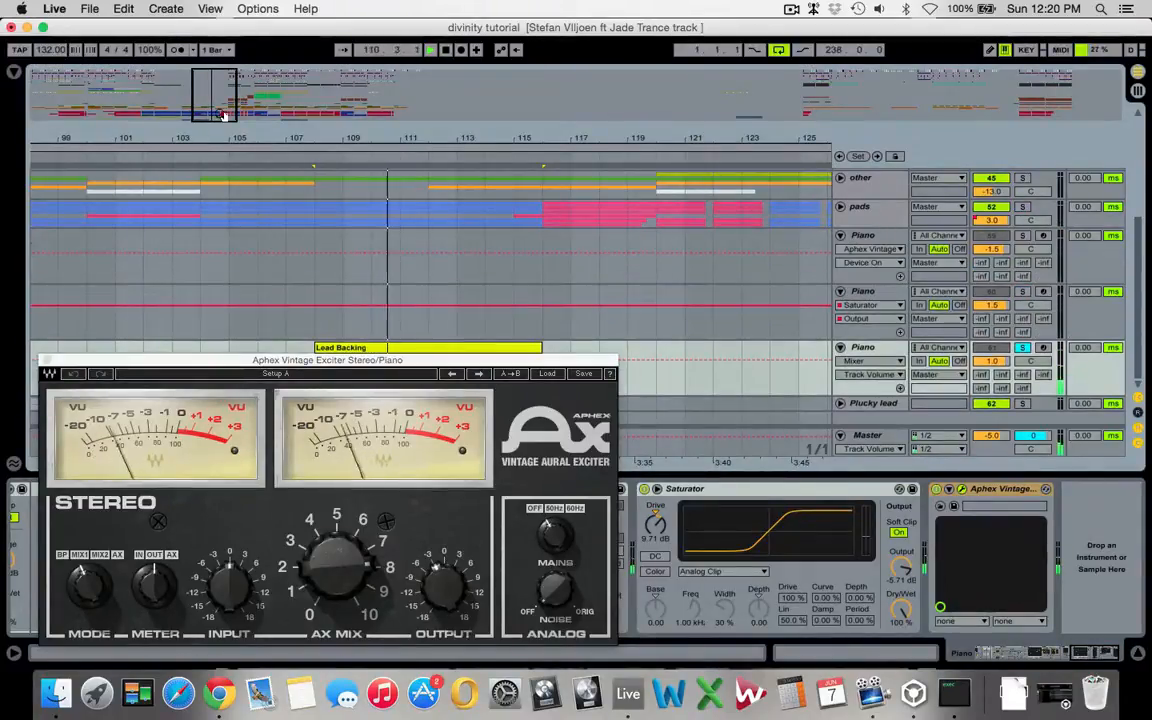
pyautogui.moveTo(221, 112)
pyautogui.mouseDown()
pyautogui.moveTo(221, 92)
pyautogui.moveTo(222, 115)
pyautogui.mouseUp()
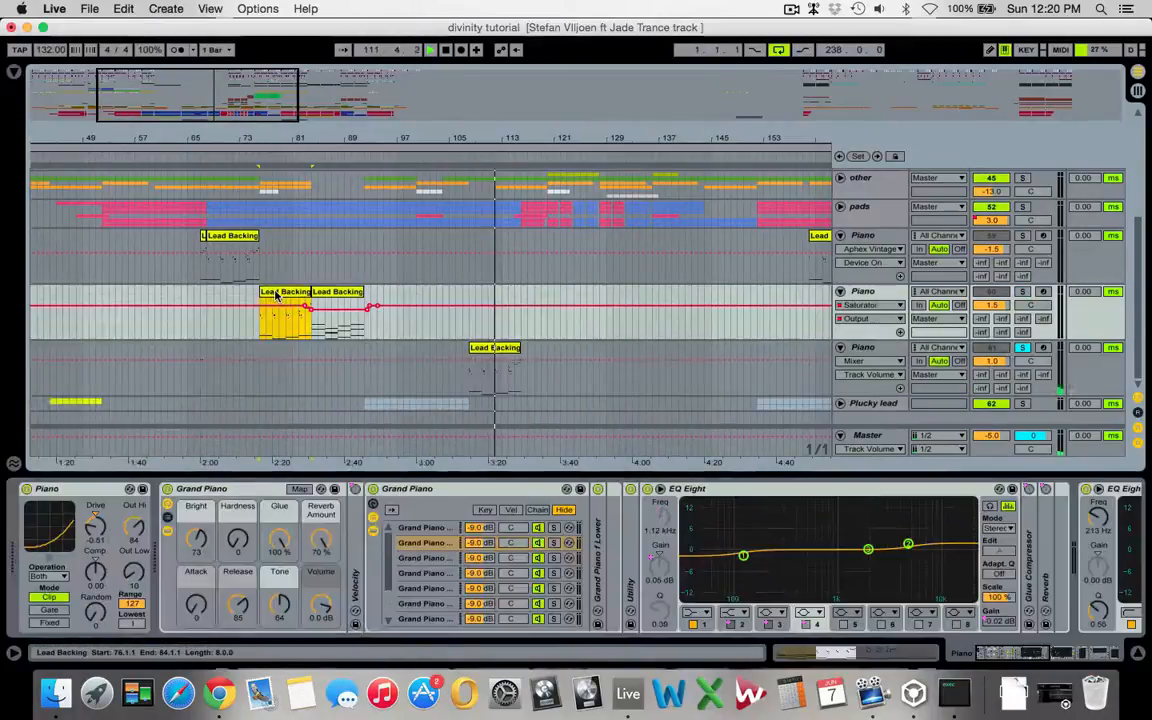
pyautogui.click(280, 302)
pyautogui.click(1021, 293)
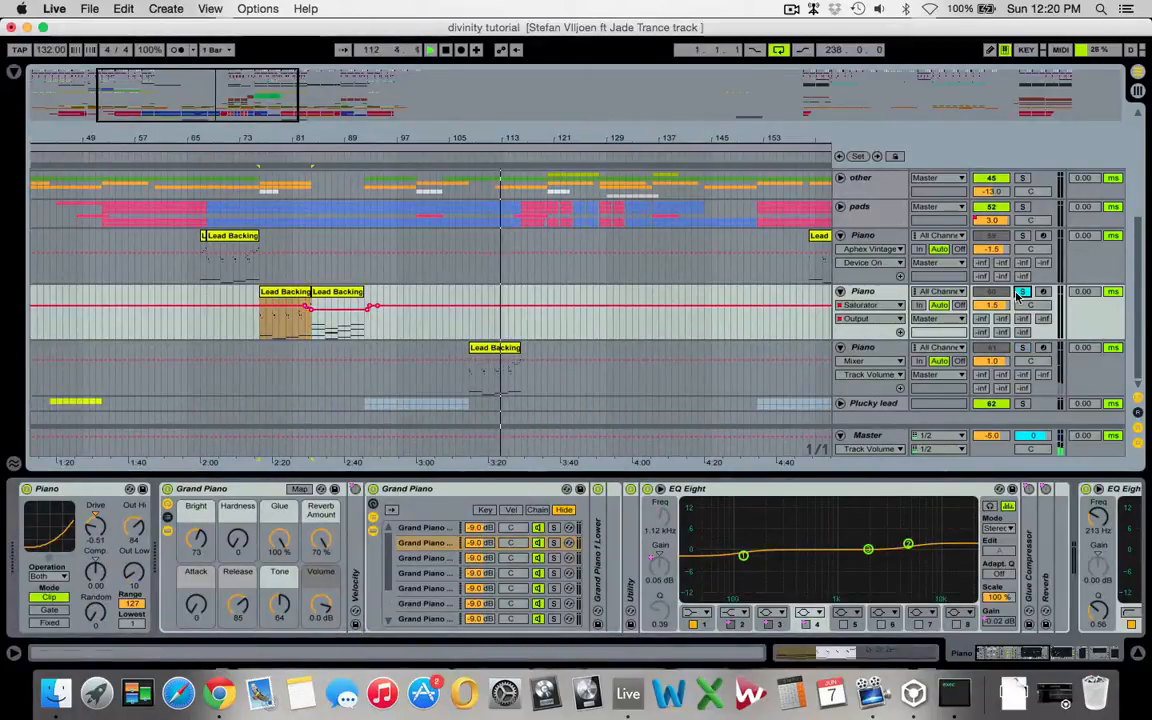
pyautogui.press('space')
pyautogui.press('space')
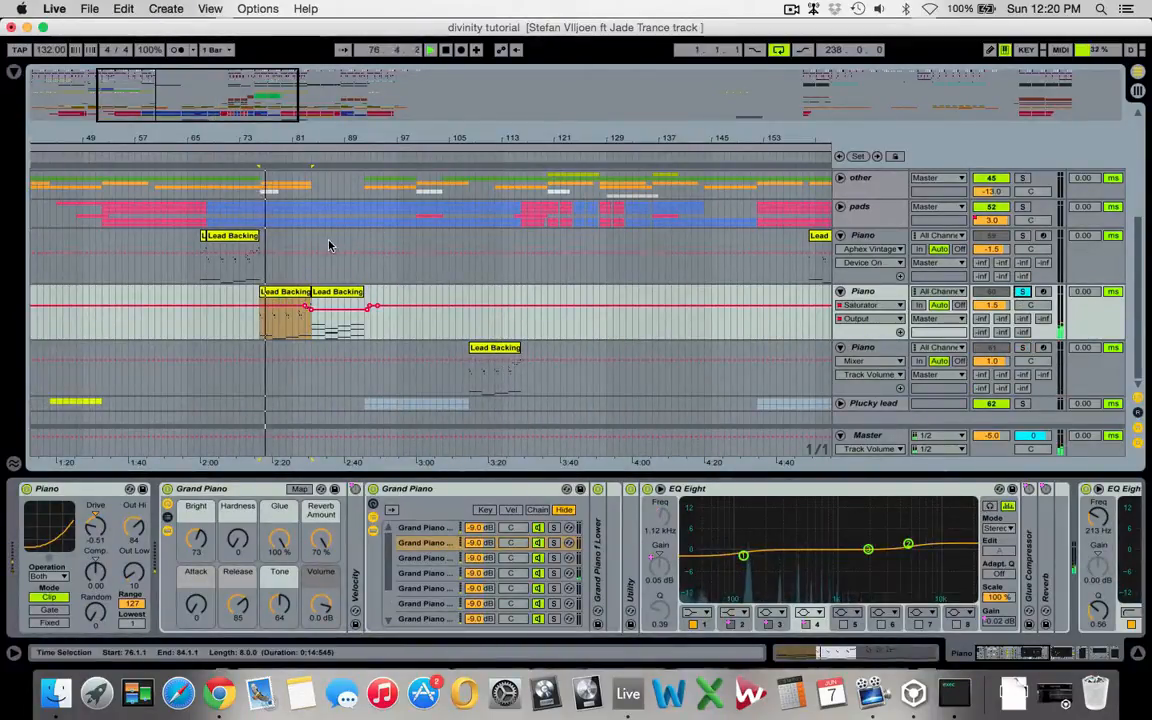
# Step: Replay the middle Piano track and examine the full note range of its Lead Backing clip at bar 76, then stop playback
pyautogui.click(879, 296)
pyautogui.press('space')
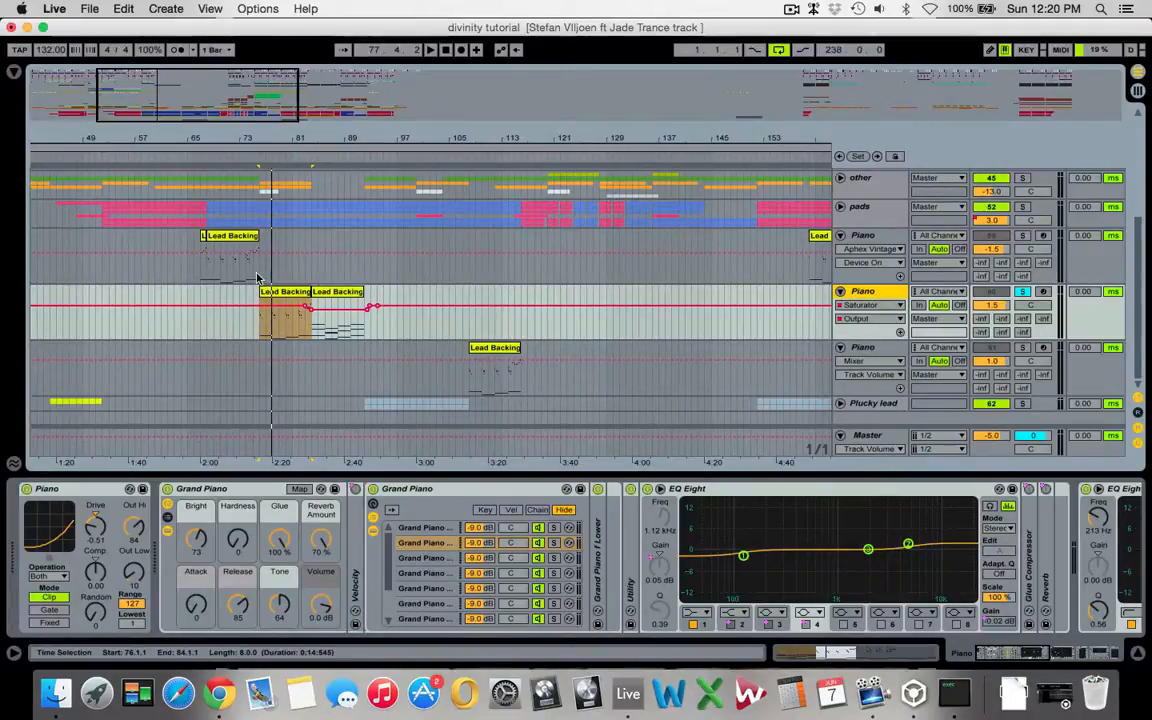
pyautogui.press('space')
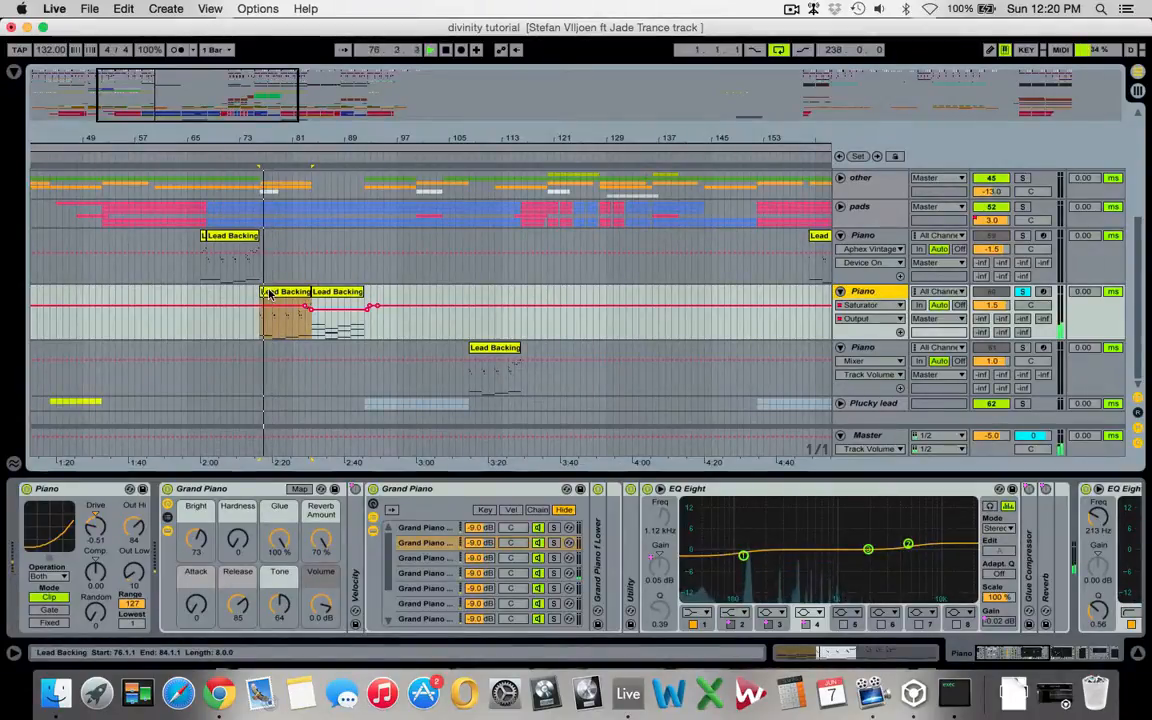
pyautogui.doubleClick(270, 294)
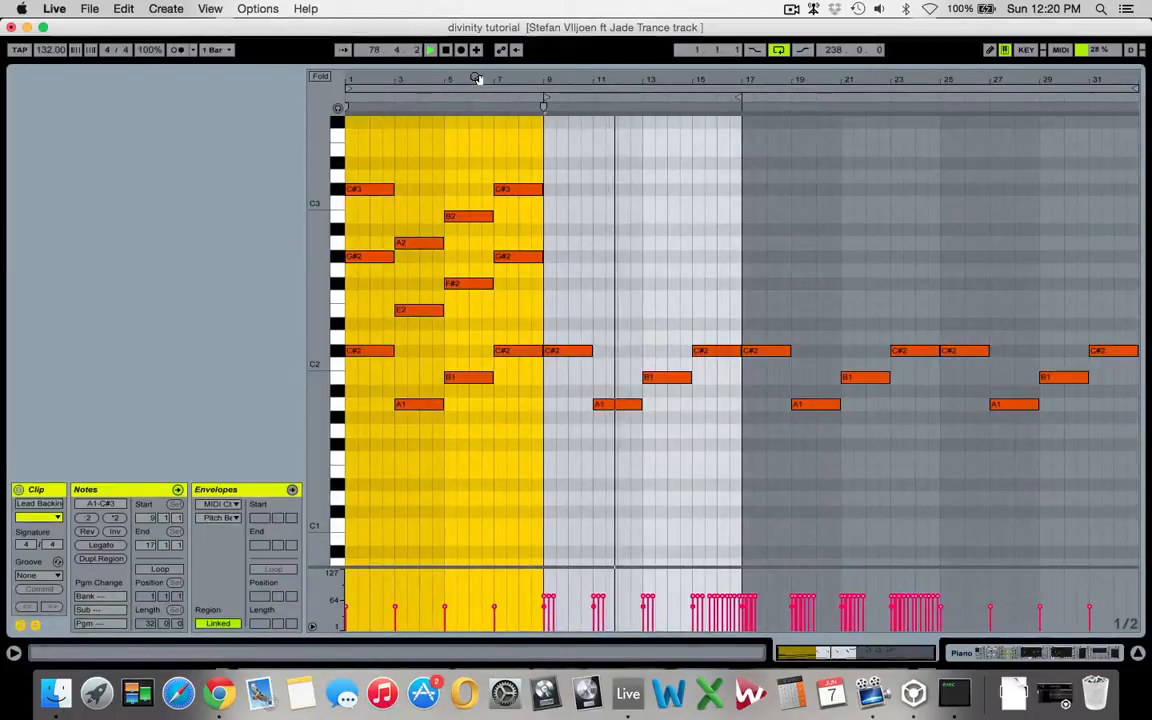
pyautogui.moveTo(317, 343); pyautogui.dragTo(285, 343)
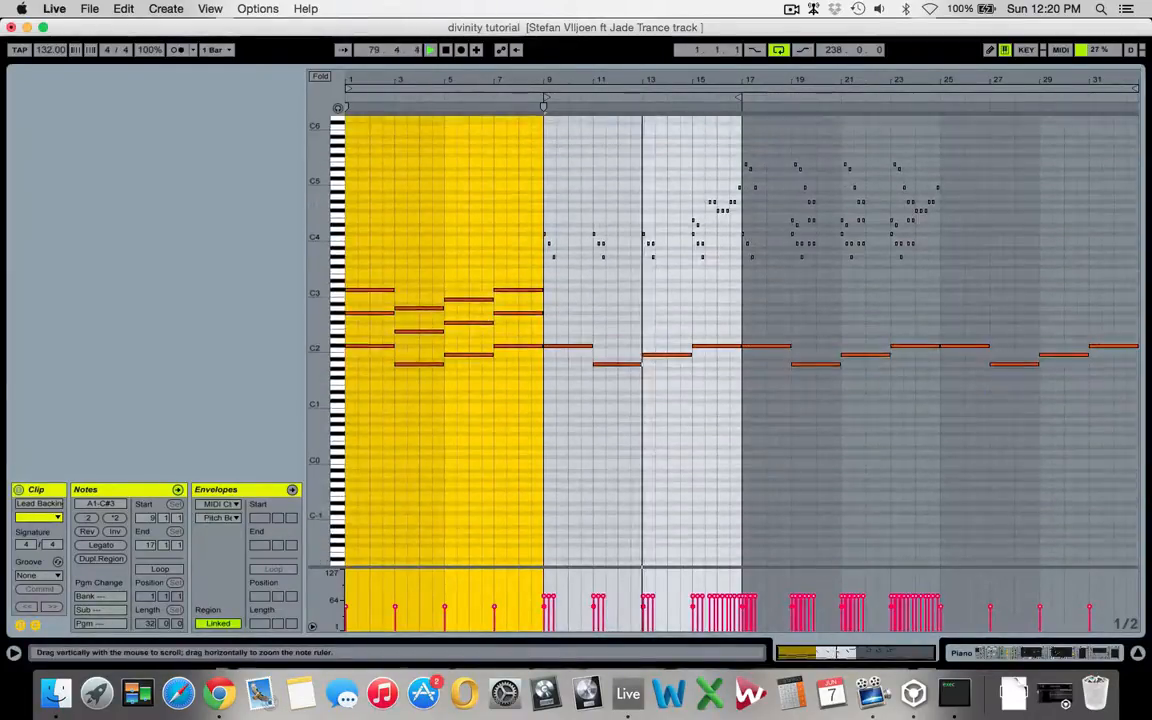
pyautogui.moveTo(319, 178); pyautogui.dragTo(319, 184)
pyautogui.hotkey('shift', 'Tab')
pyautogui.press('space')
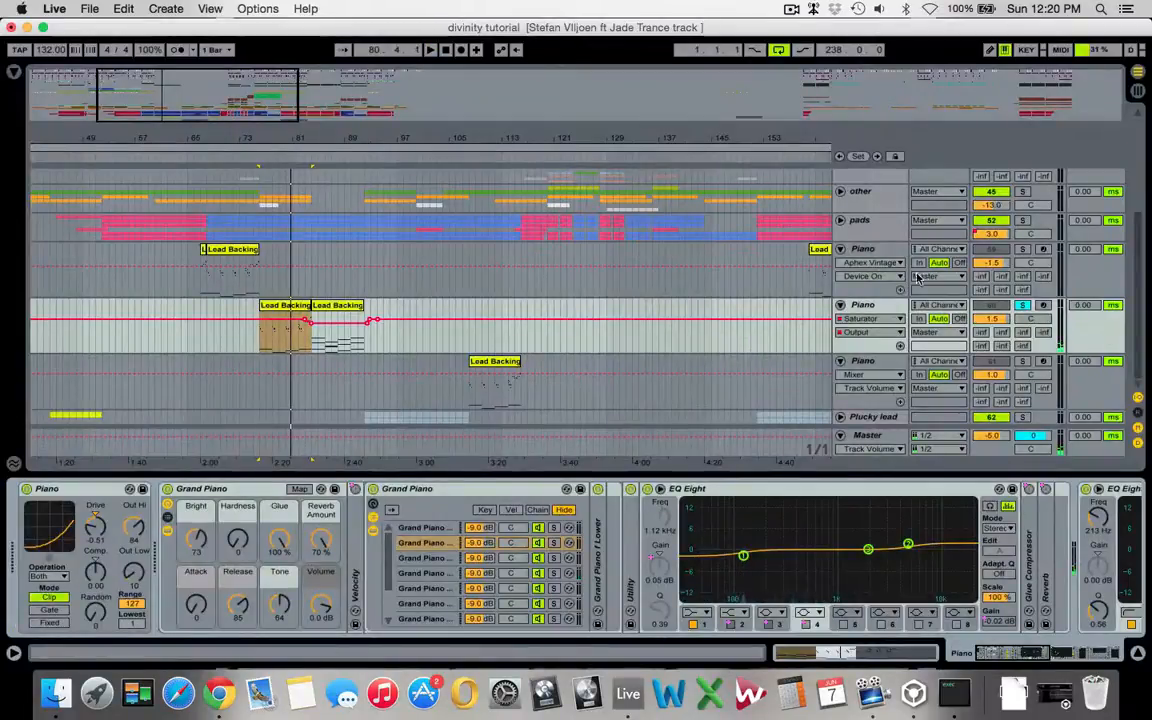
# Step: Solo the uppermost Piano track and listen to its Lead Backing clip from bar 68
pyautogui.click(248, 254)
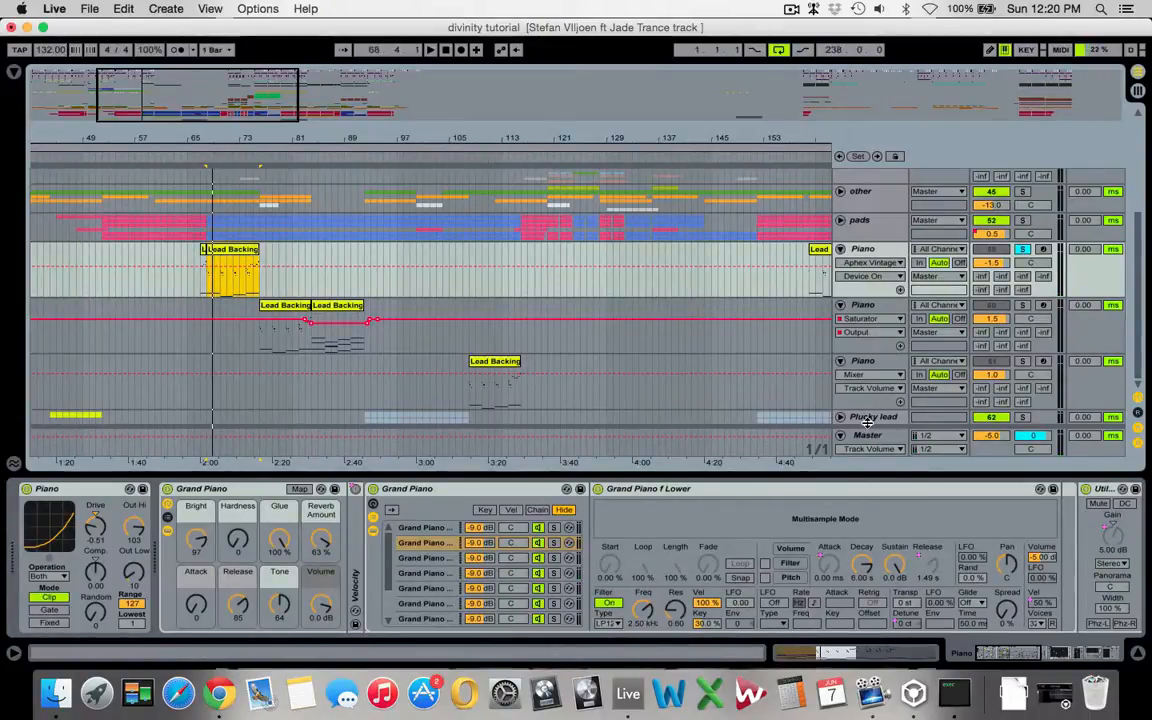
# Step: Unfold the Plucky lead group, select the Nexus 01 clip at bar 92 and view the 63 Massive and 64 Massive devices
pyautogui.click(863, 417)
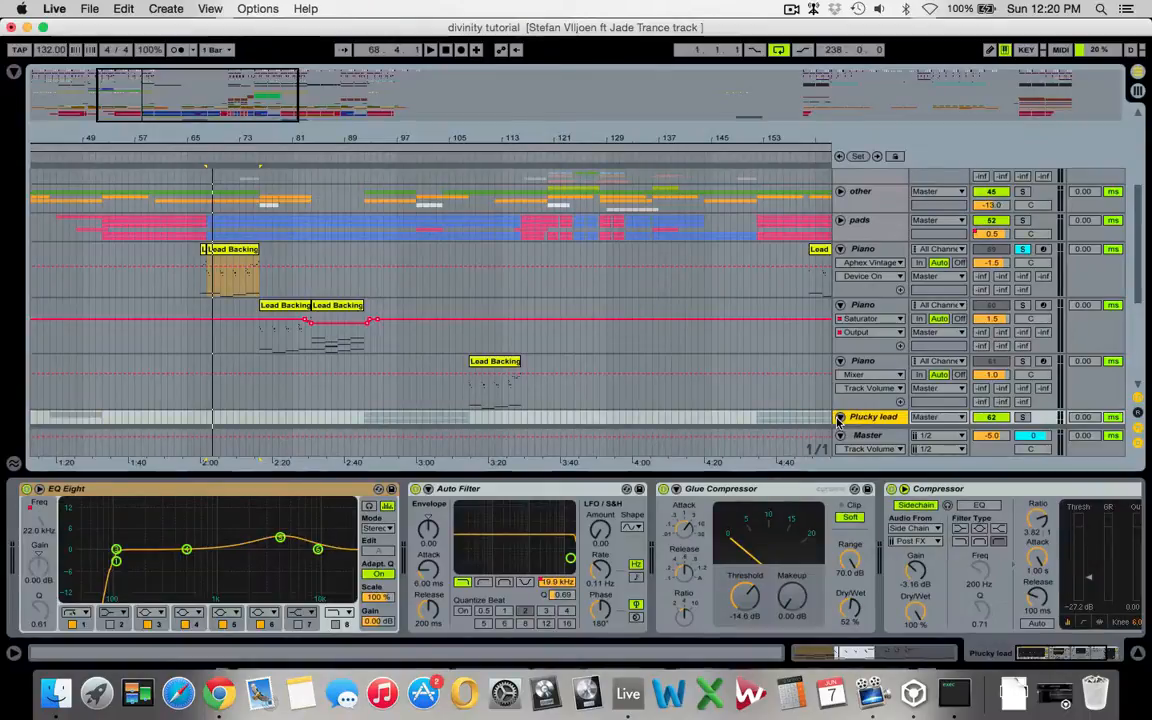
pyautogui.scroll(-5, 377, 348)
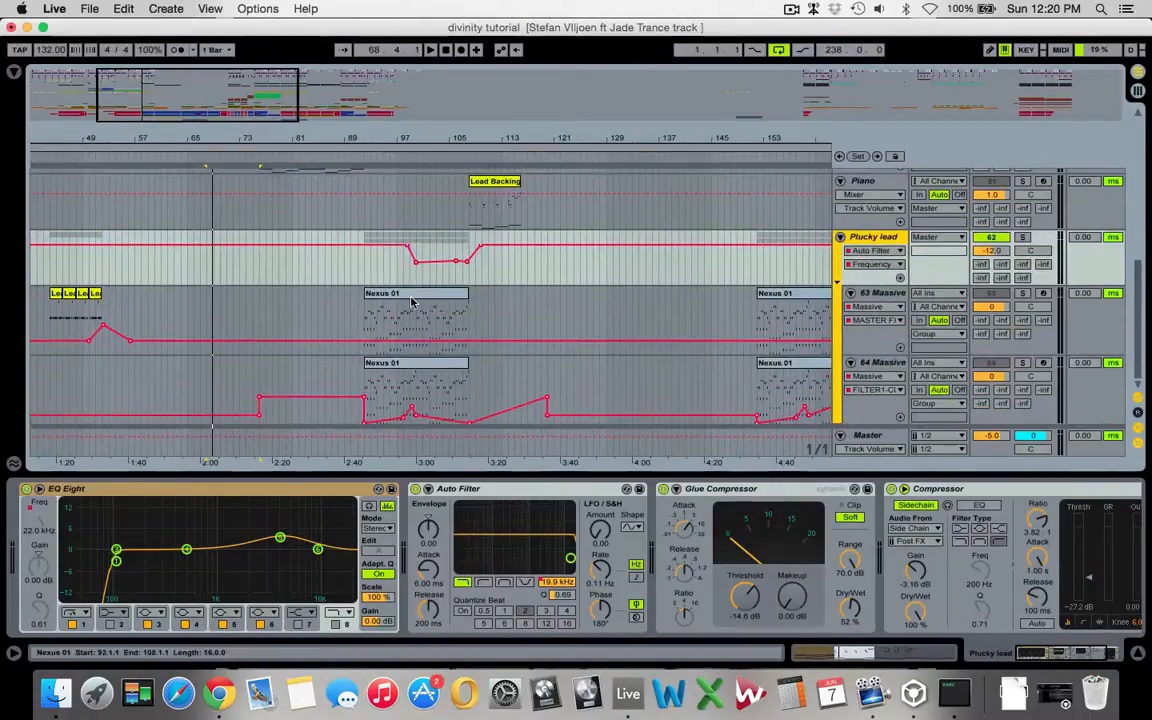
pyautogui.click(410, 315)
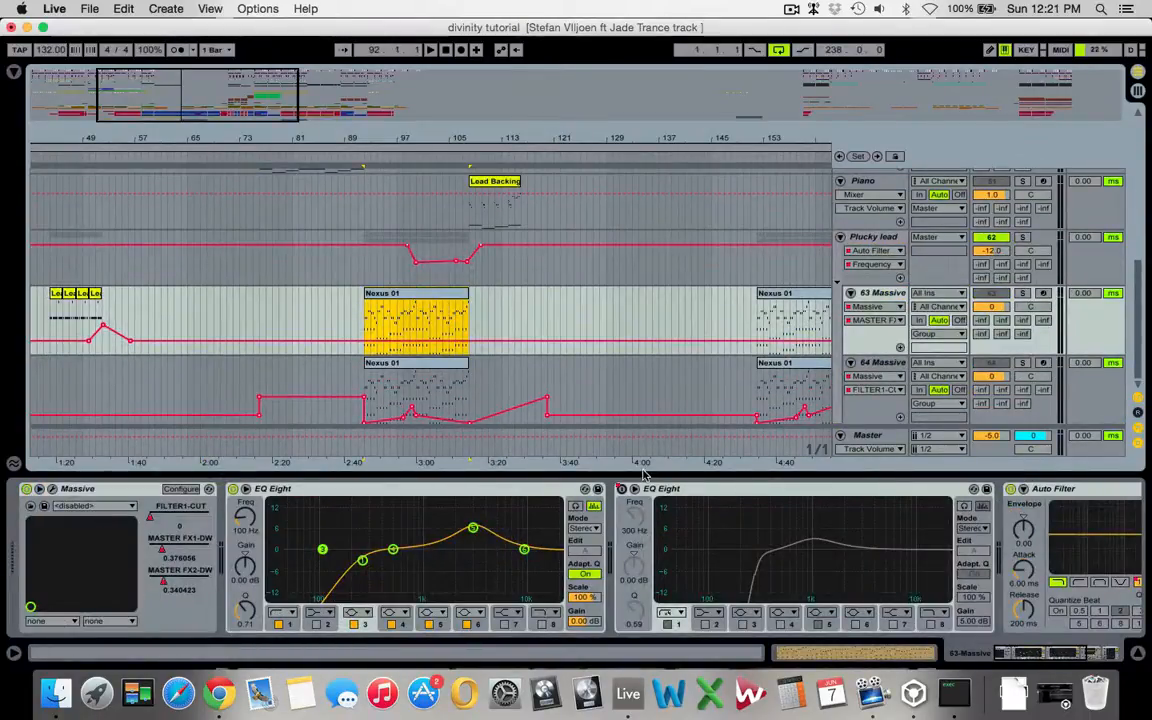
pyautogui.click(884, 362)
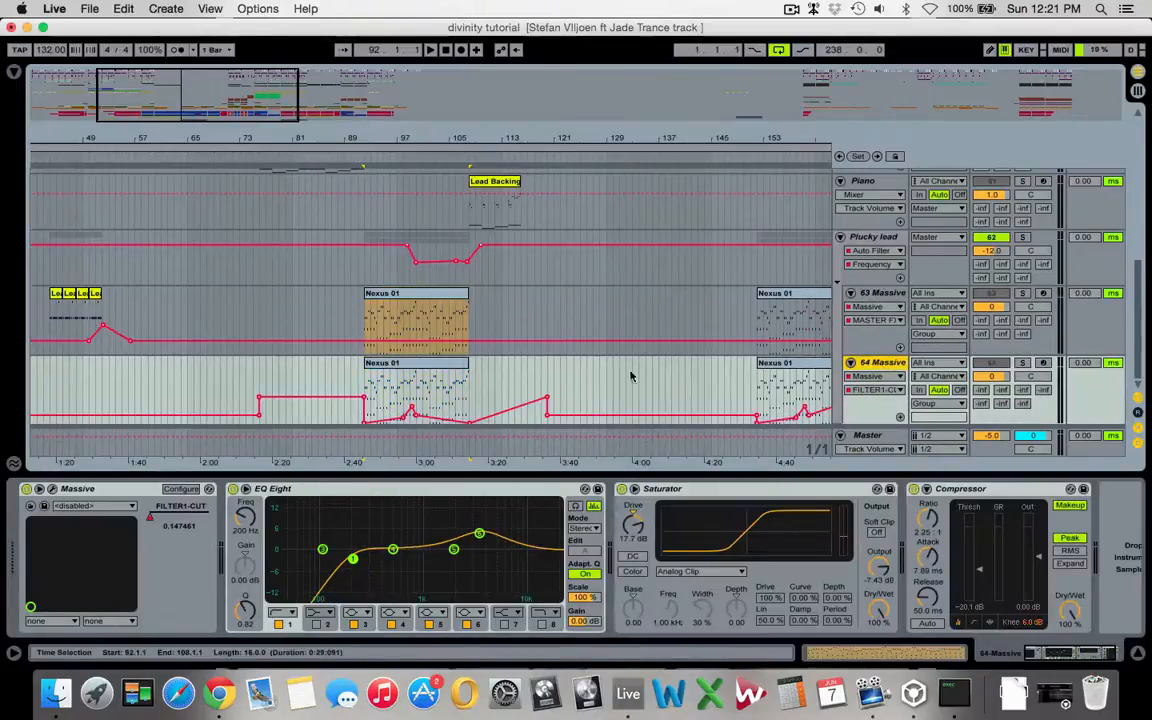
# Step: Play the Plucky lead group soloed from bar 92 and examine the full note range of 63 Massive's Nexus 01 clip
pyautogui.press('space')
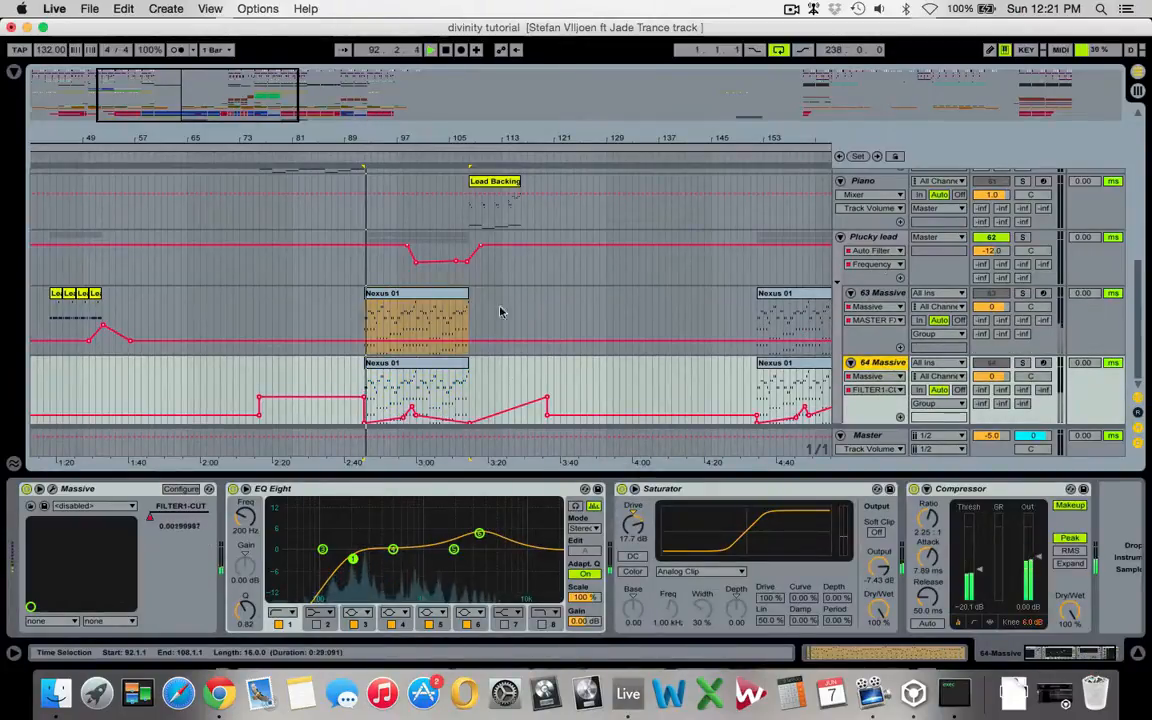
pyautogui.click(1021, 237)
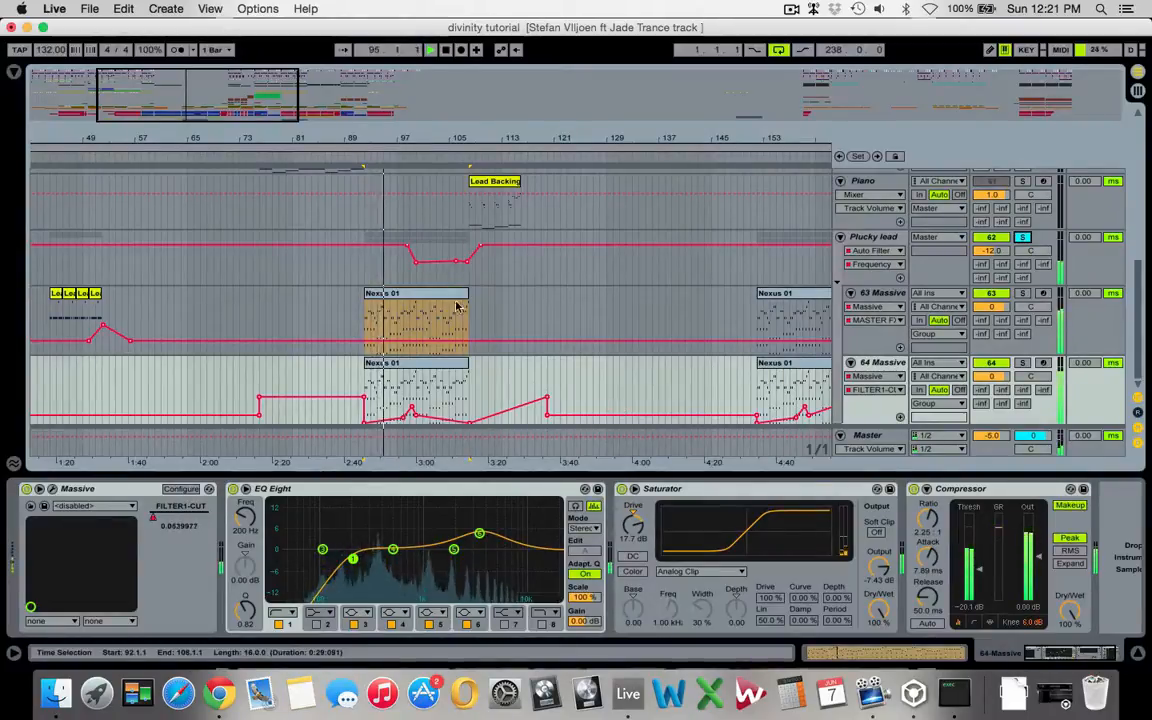
pyautogui.doubleClick(456, 301)
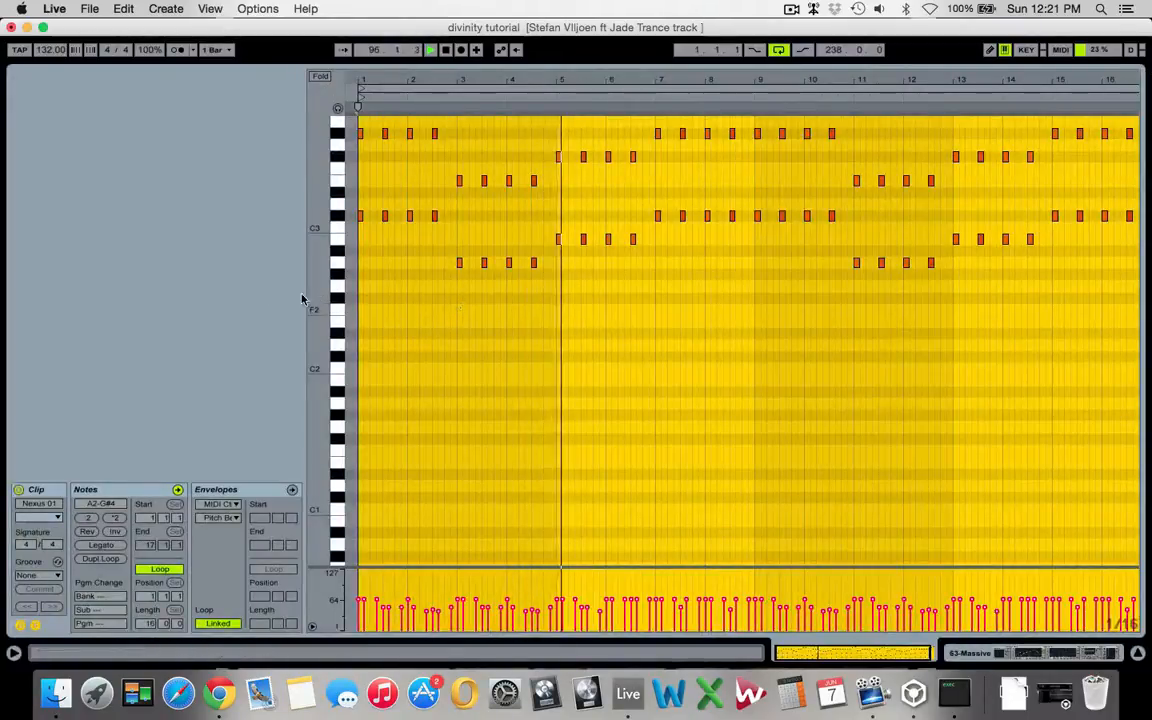
pyautogui.moveTo(317, 290); pyautogui.dragTo(270, 286)
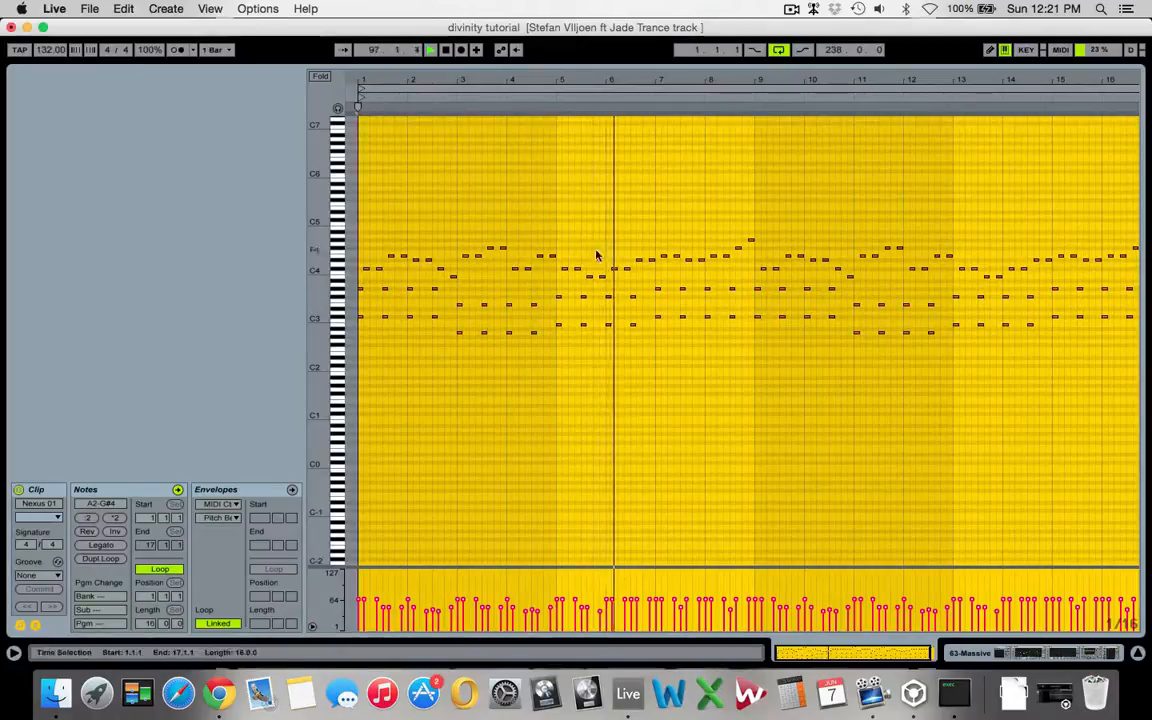
pyautogui.hotkey('shift', 'Tab')
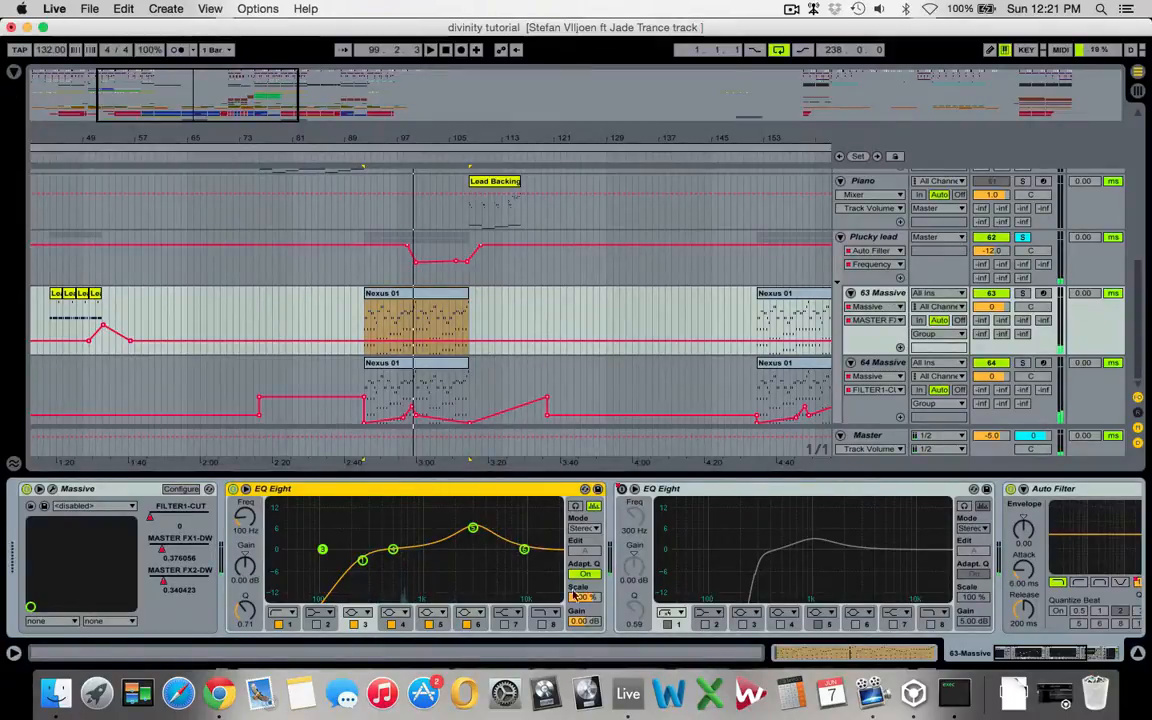
# Step: Examine the rest of the 63 Massive track's device chain, then solo that track and play it from bar 92
pyautogui.hscroll(5, 656, 596)
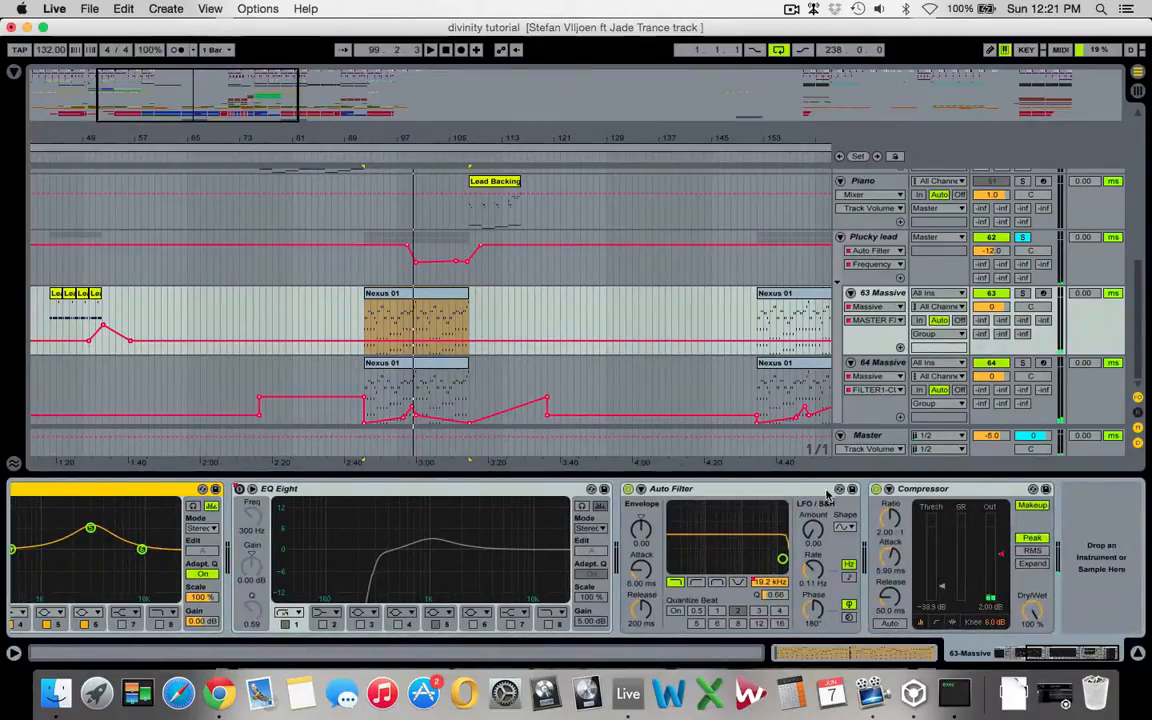
pyautogui.click(1022, 293)
pyautogui.press('space')
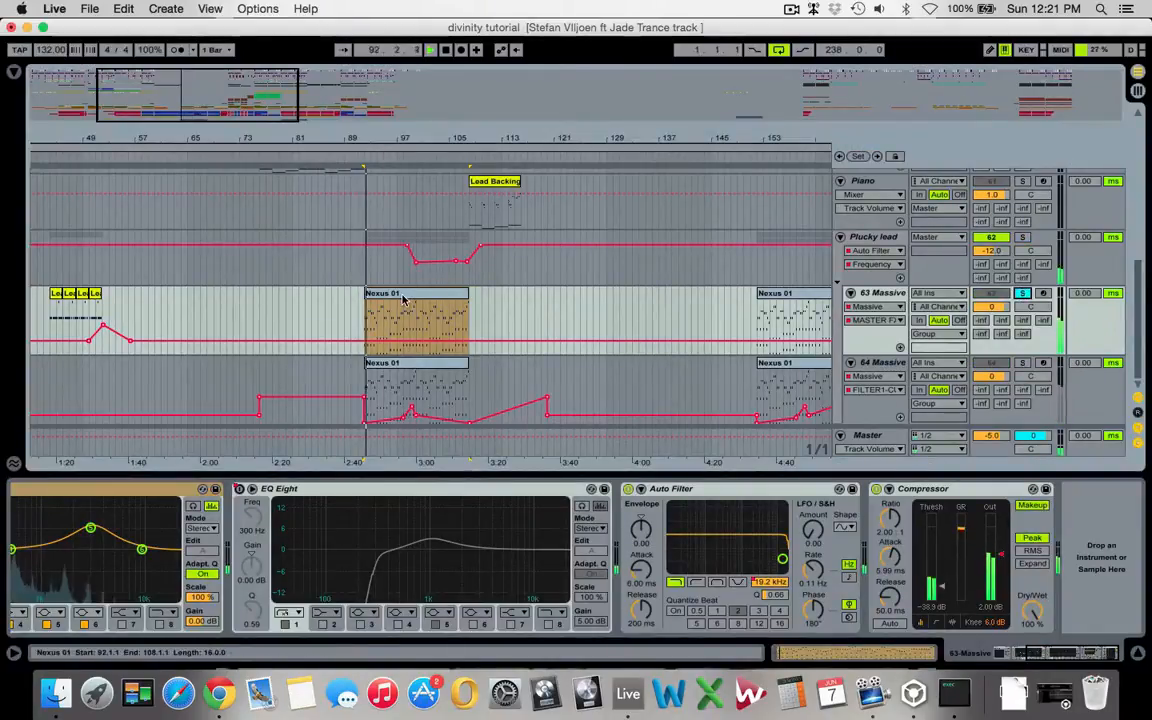
# Step: Solo the 64 Massive track and examine its device chain through to the Compressor
pyautogui.click(1022, 363)
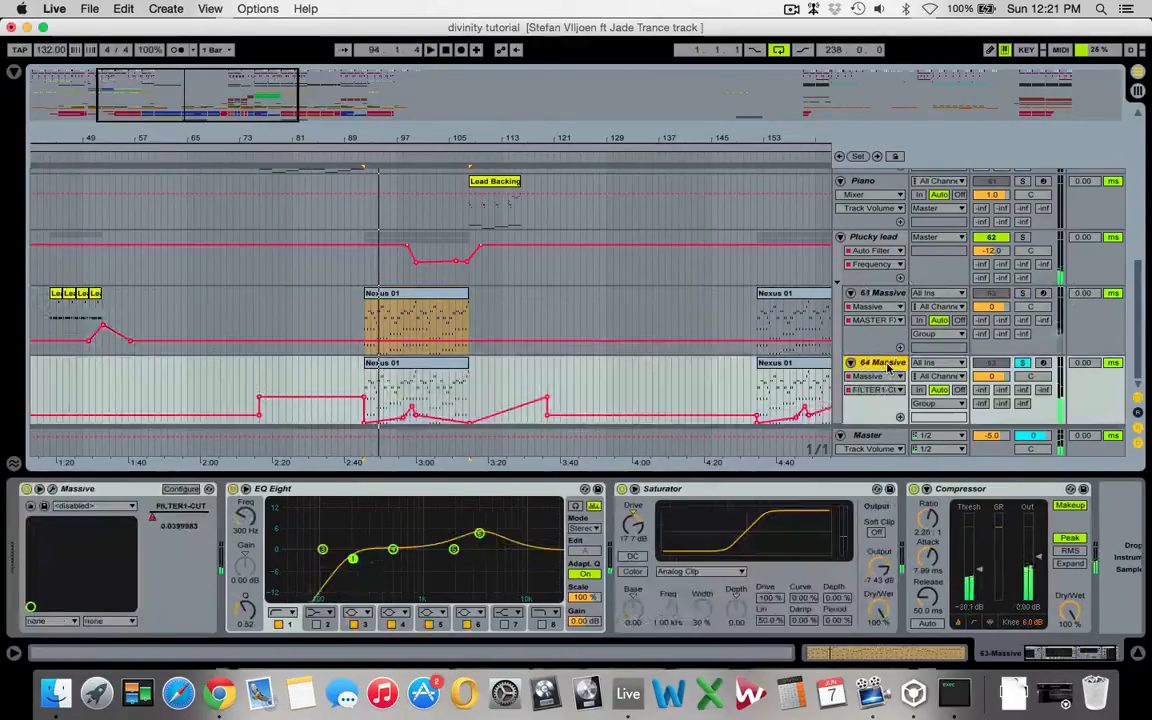
pyautogui.click(878, 362)
pyautogui.hscroll(2, 770, 497)
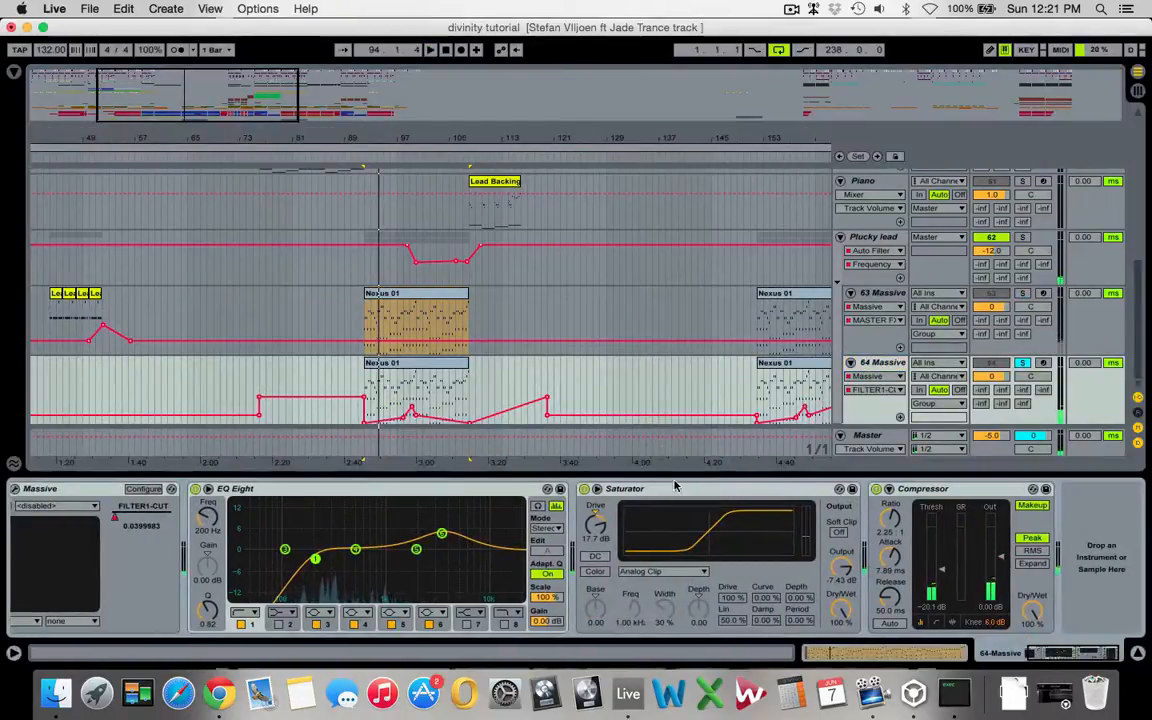
# Step: Examine the Plucky lead group's effects through to the sidechain Compressor while playing briefly from bar 92
pyautogui.click(886, 241)
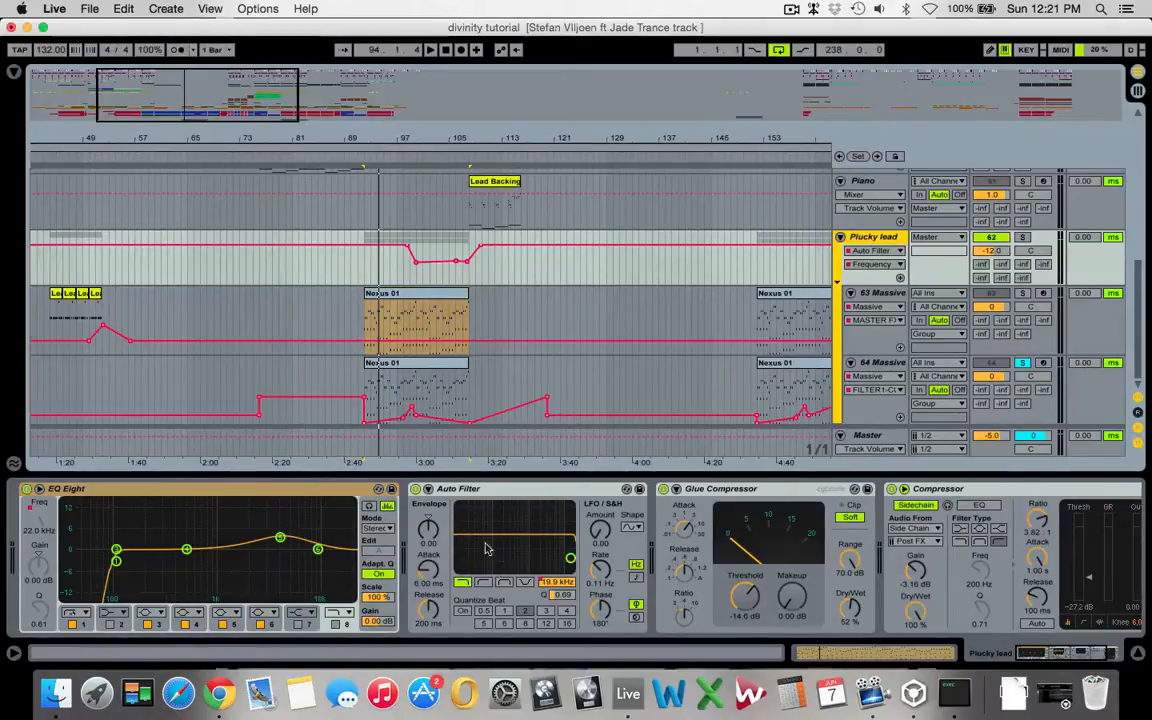
pyautogui.hscroll(3, 597, 597)
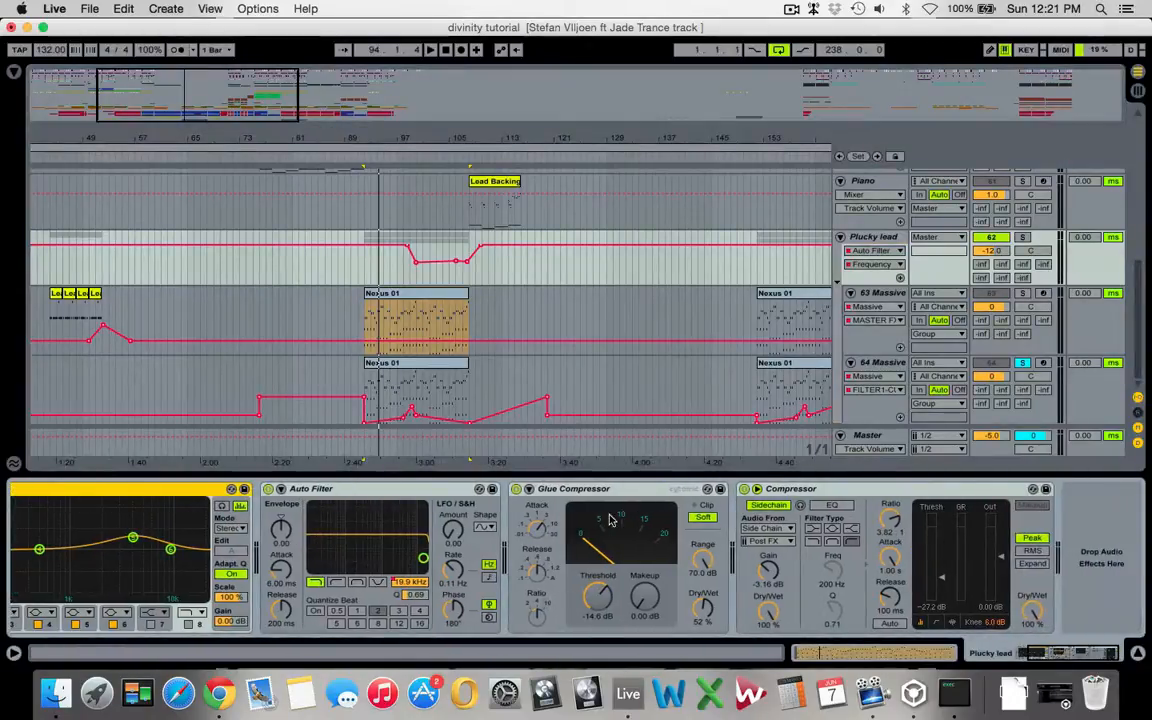
pyautogui.press('space')
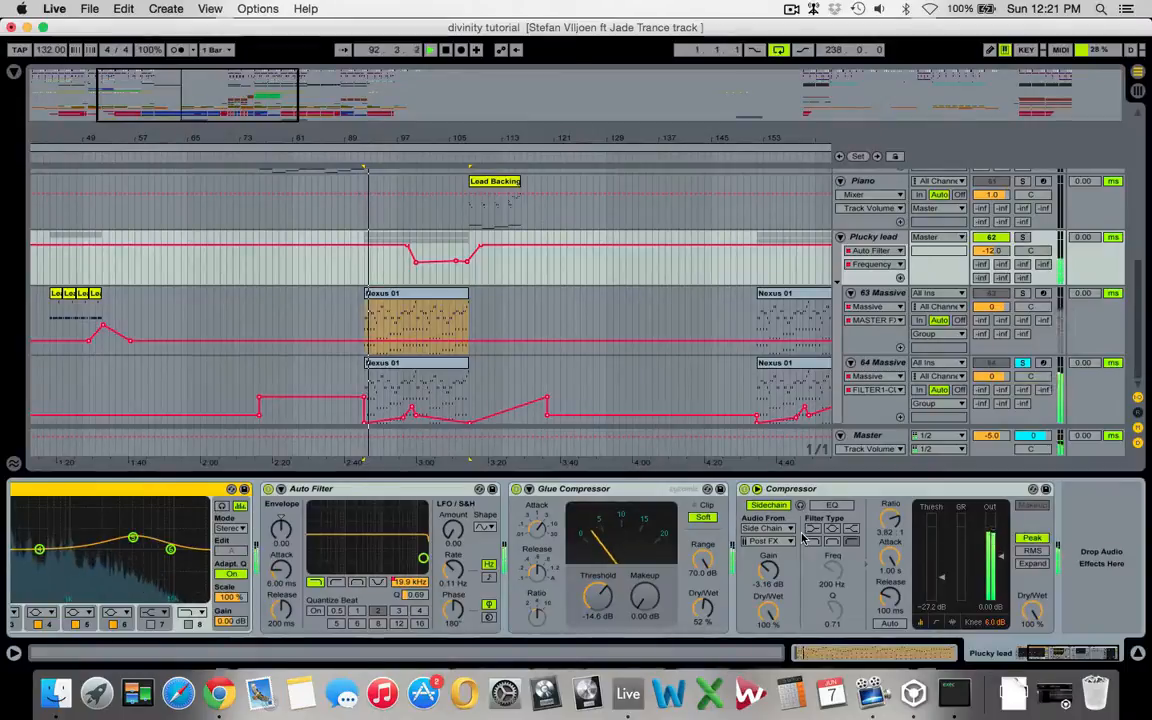
pyautogui.press('space')
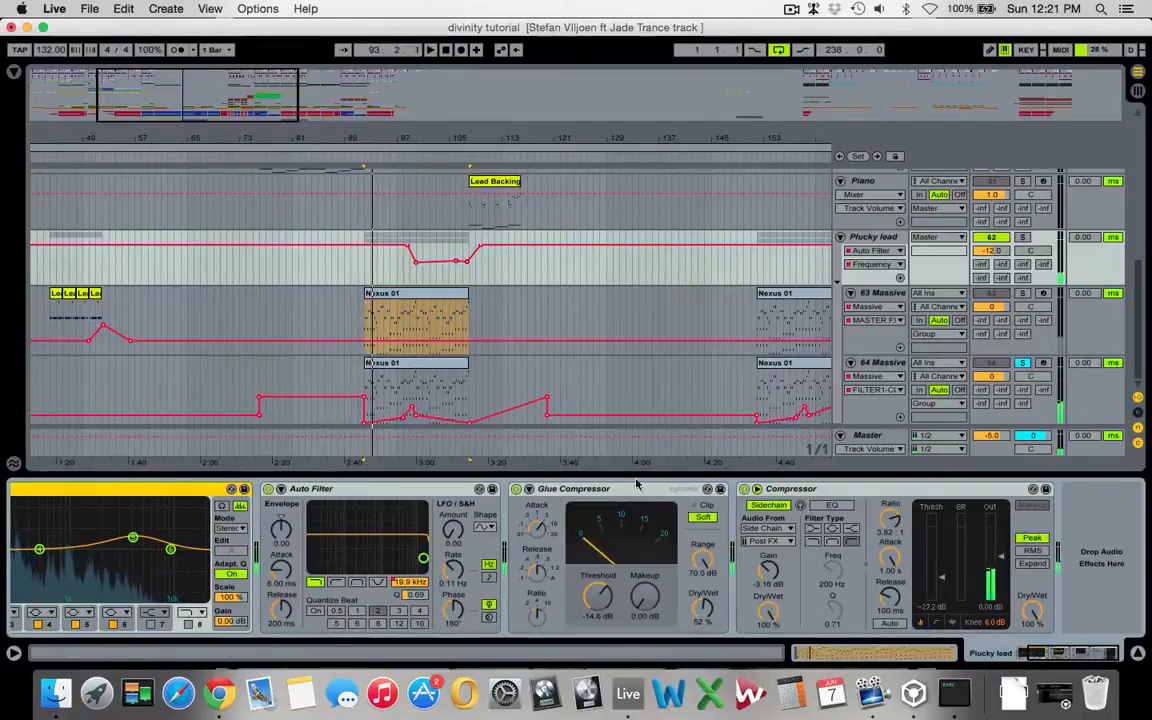
# Step: Play from the Nexus 01 clip at bar 152 with the whole Plucky lead group soloed
pyautogui.click(789, 295)
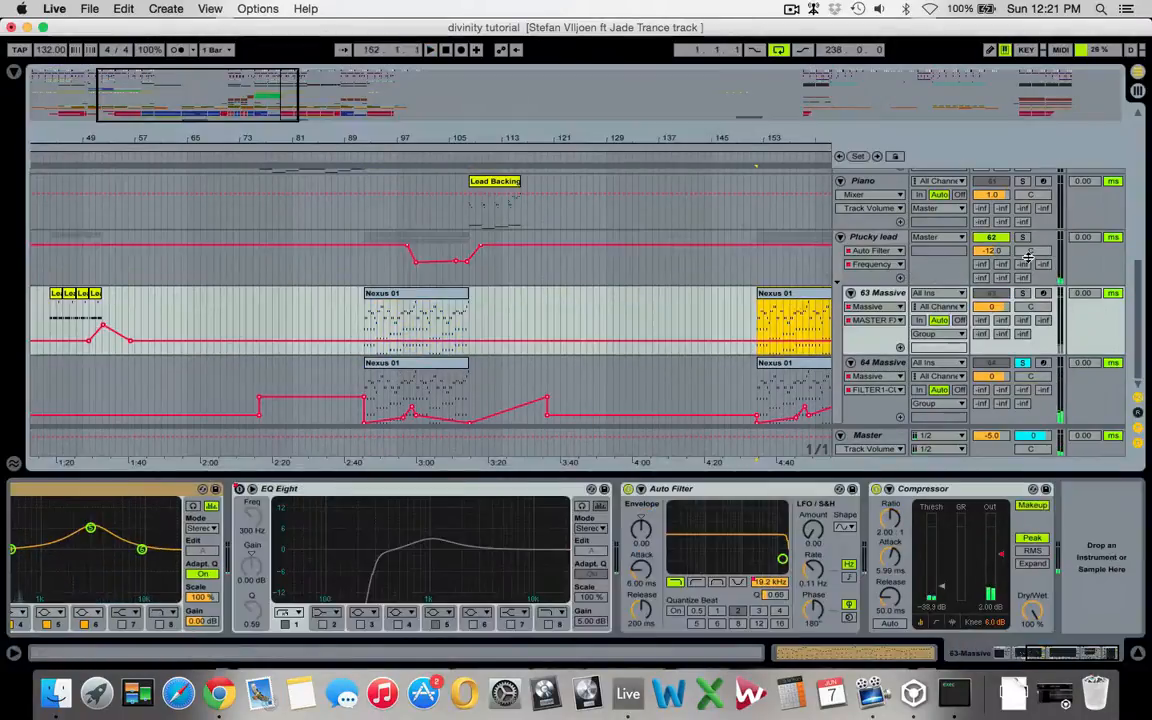
pyautogui.click(1023, 238)
pyautogui.press('space')
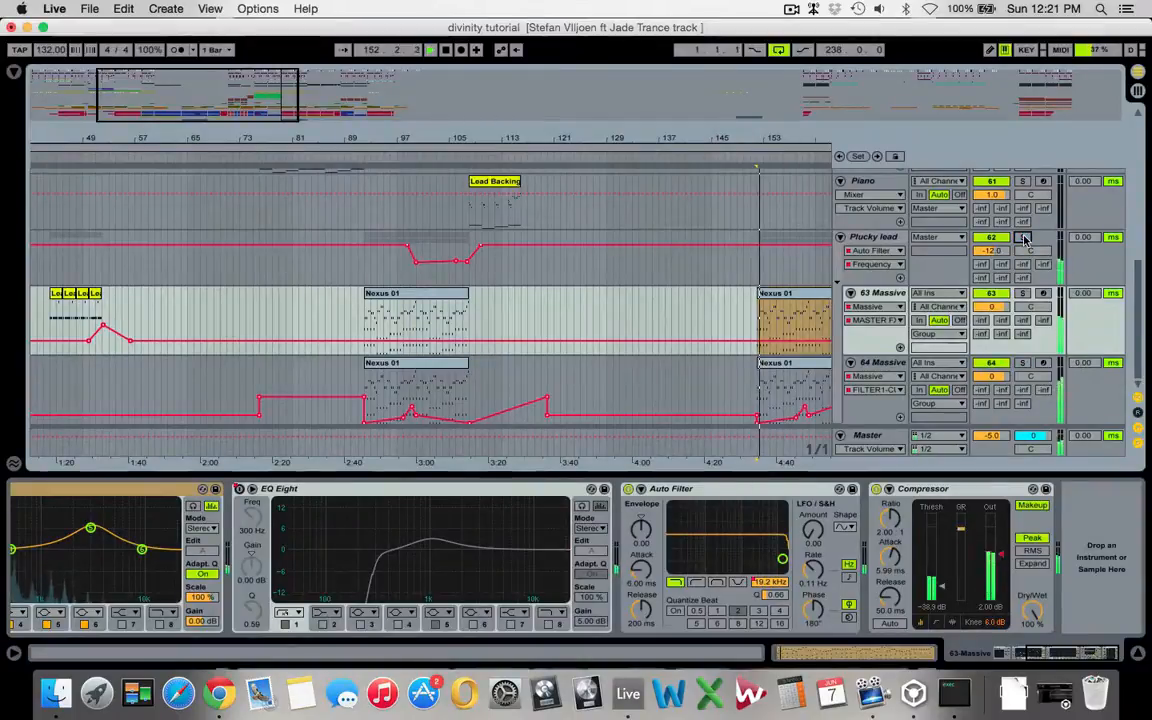
pyautogui.click(1023, 238)
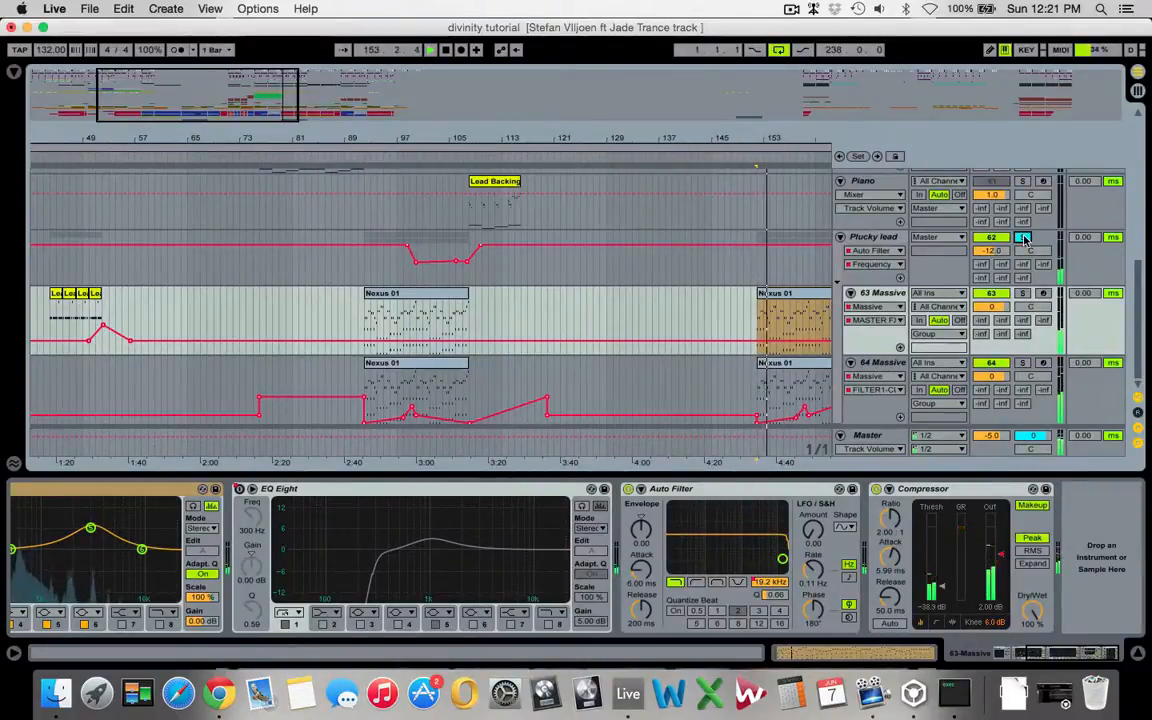
# Step: Return to the Nexus 01 clip at bar 92, stop playback and unsolo the Plucky lead group
pyautogui.click(413, 294)
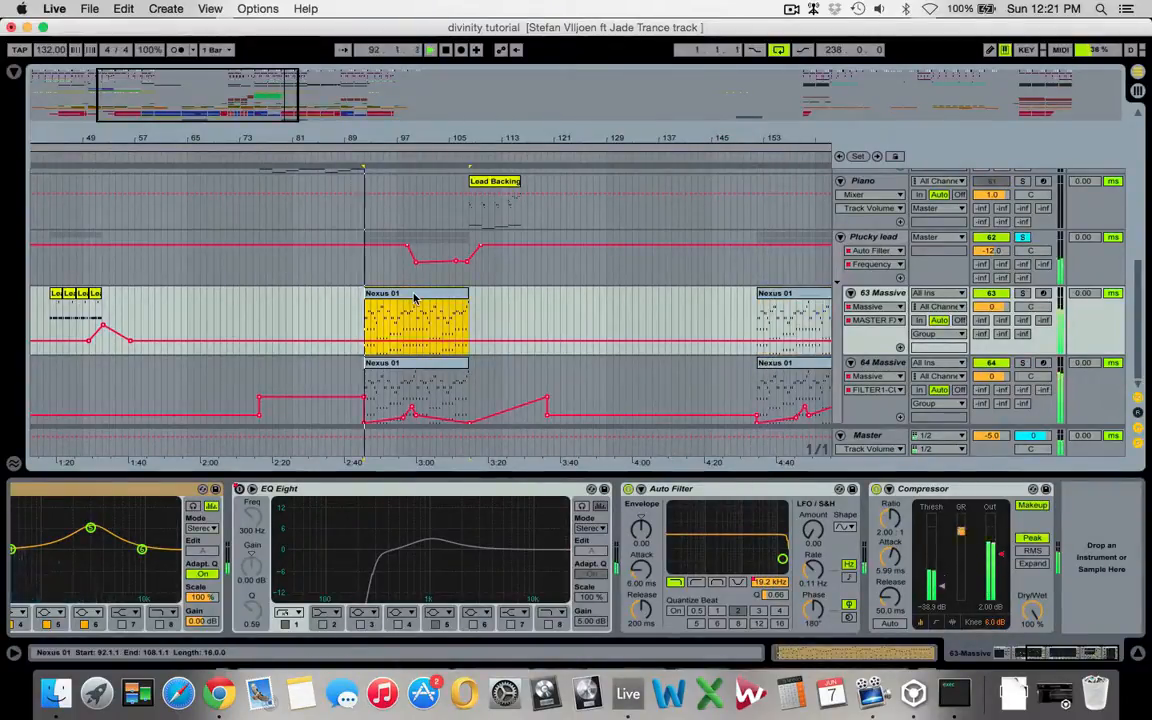
pyautogui.press('space')
pyautogui.click(1021, 239)
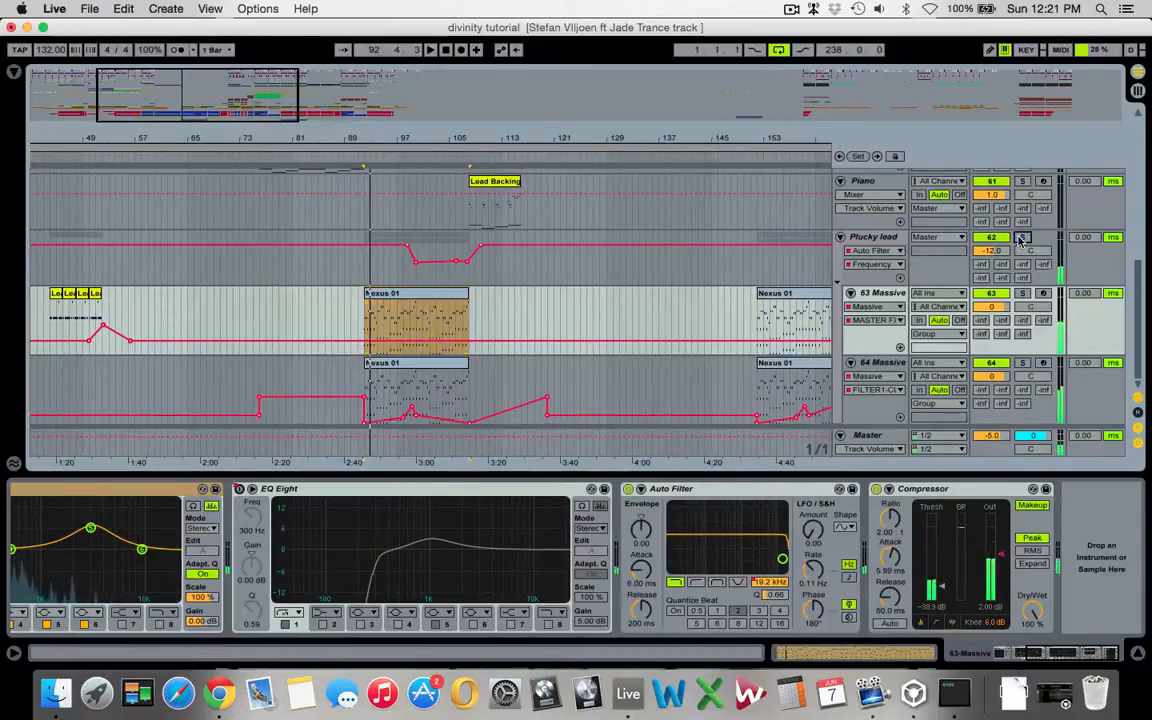
# Step: Solo the group named other and play it from bar 92
pyautogui.scroll(5, 598, 260)
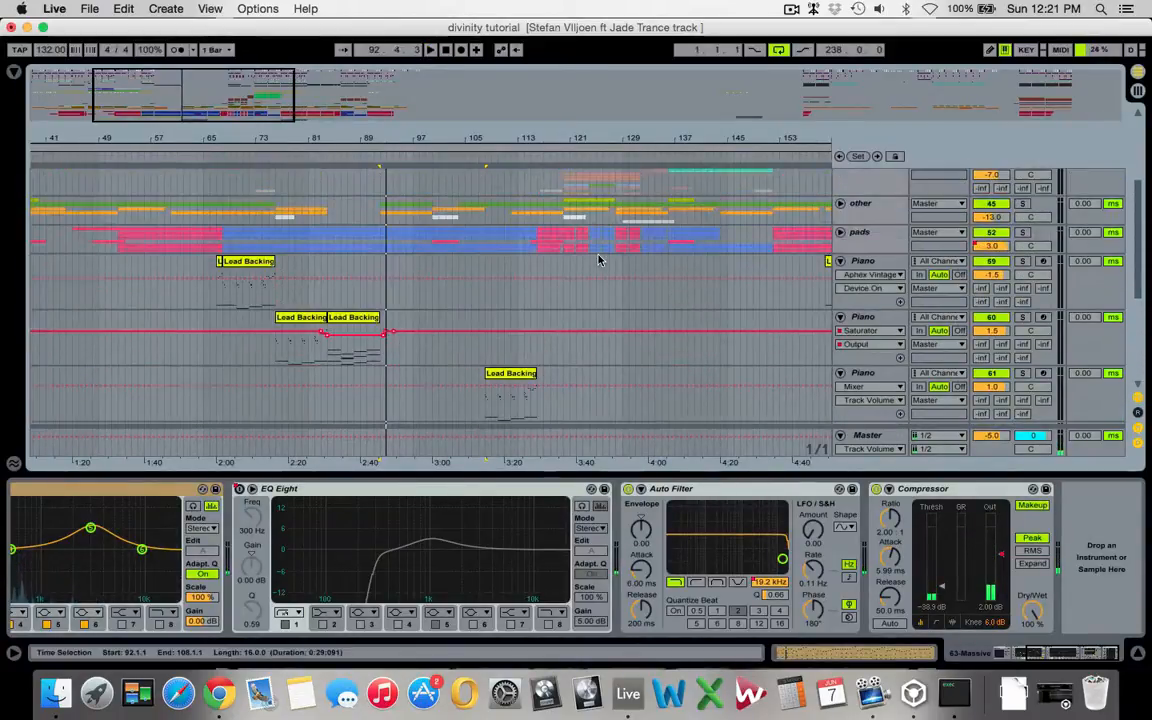
pyautogui.scroll(1, 851, 232)
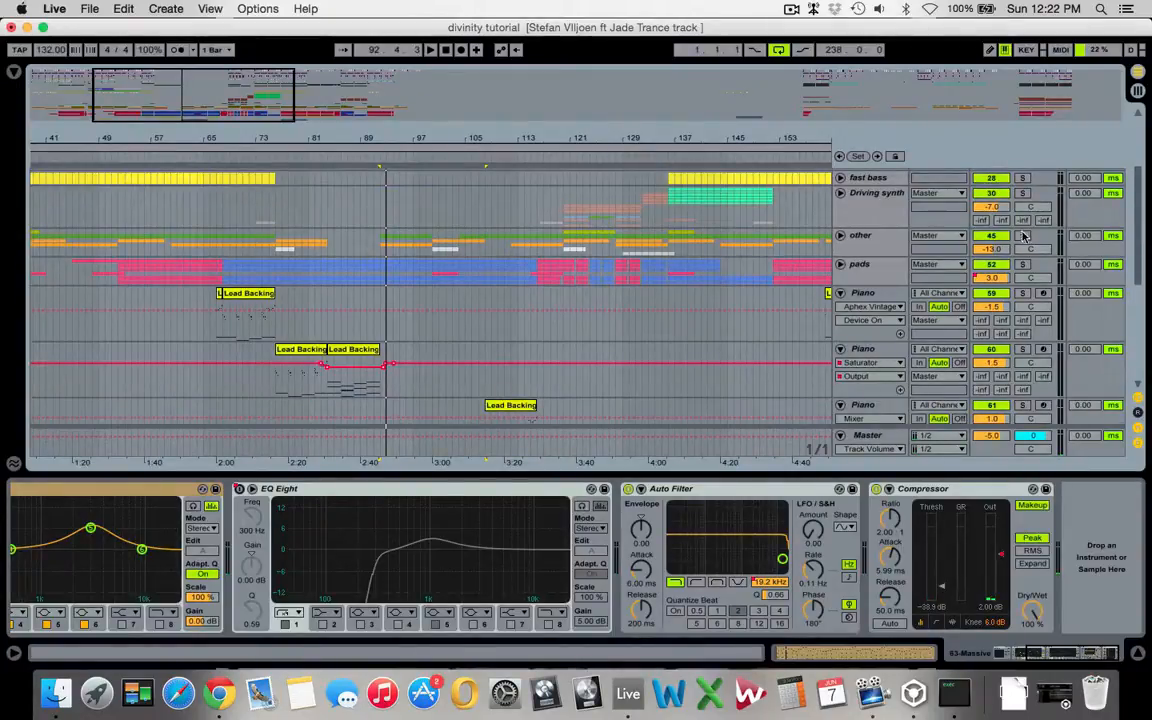
pyautogui.click(1022, 235)
pyautogui.press('space')
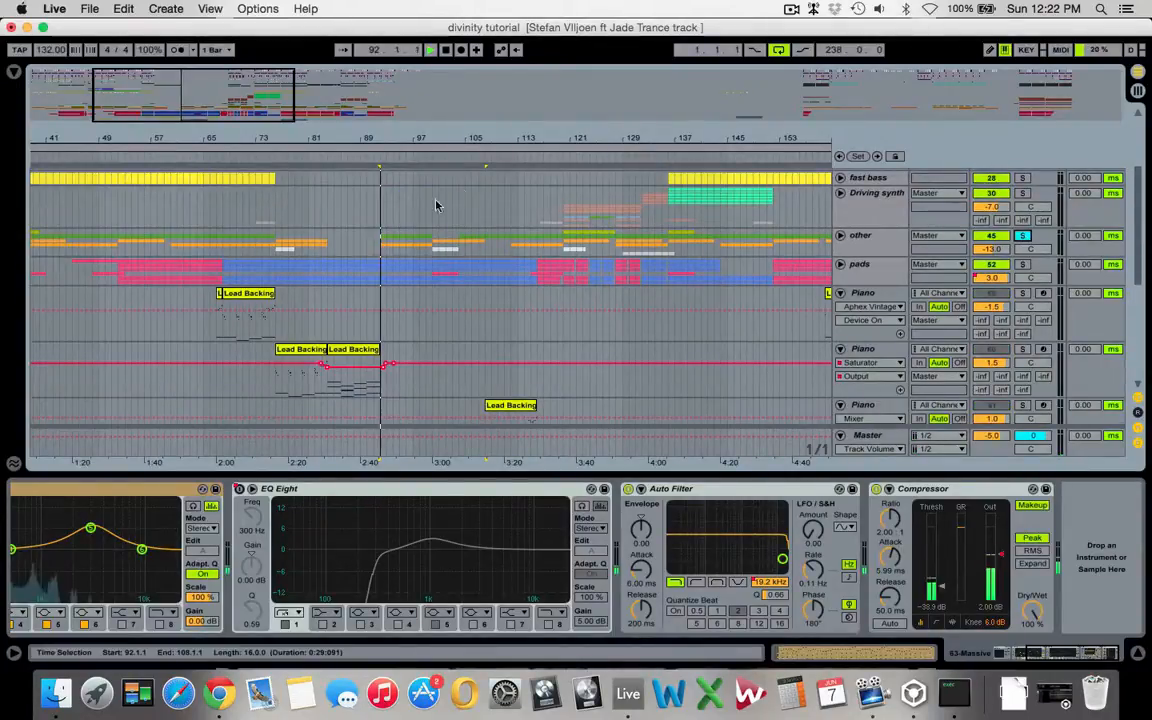
# Step: Unfold the other group and briefly play its first white noise track soloed from bar 120
pyautogui.click(840, 236)
pyautogui.scroll(-3, 471, 408)
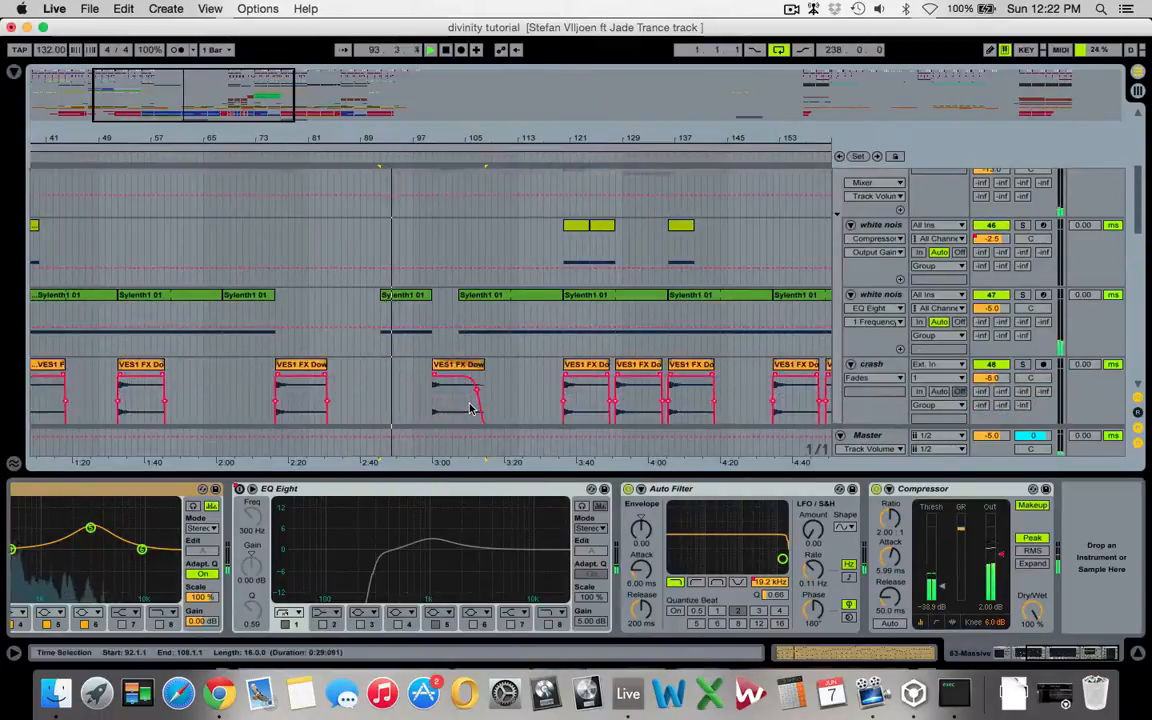
pyautogui.click(577, 245)
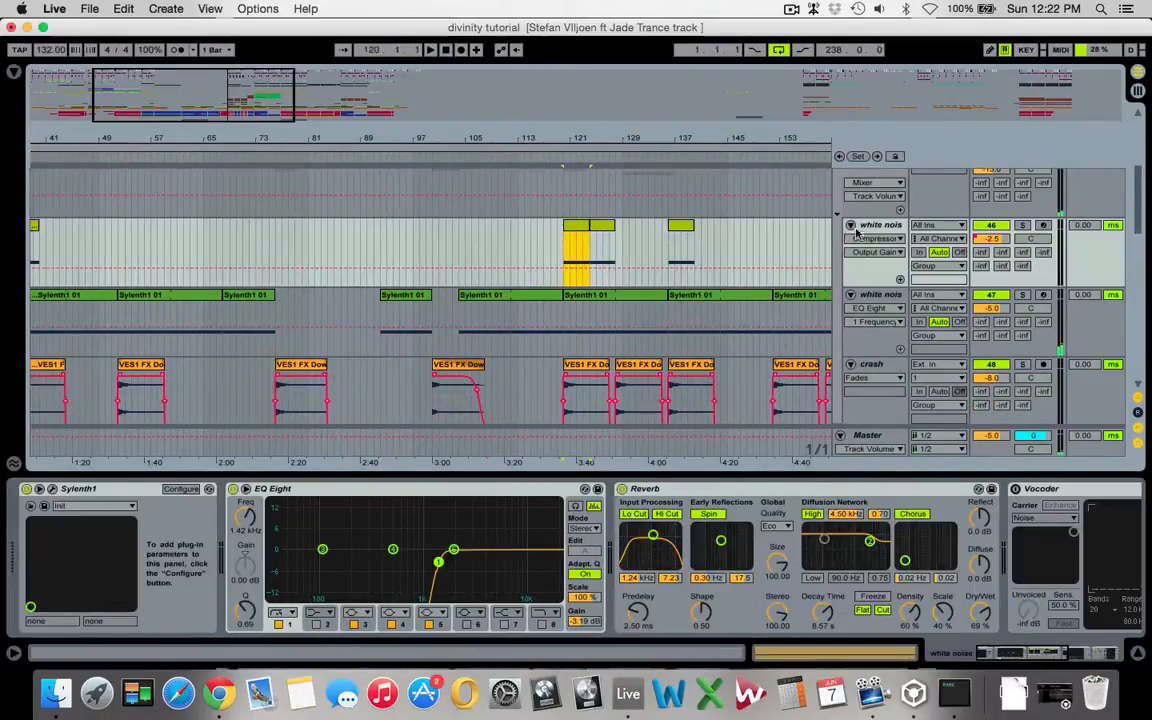
pyautogui.click(873, 225)
pyautogui.click(1022, 226)
pyautogui.press('space')
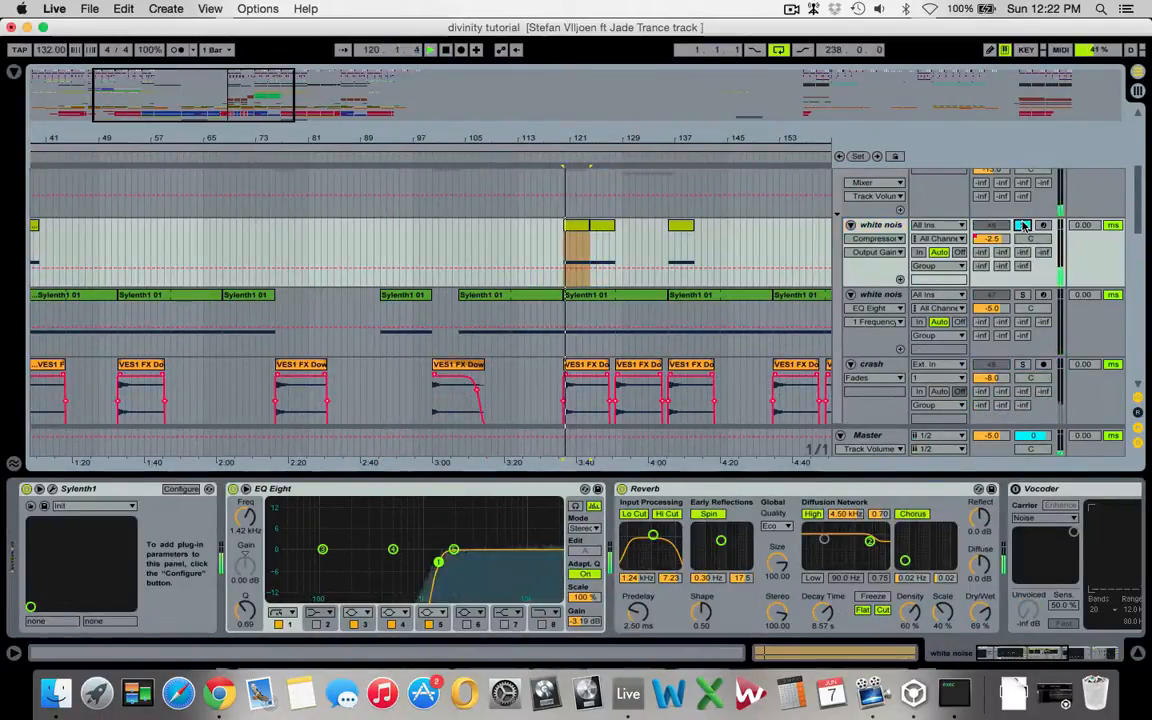
pyautogui.press('space')
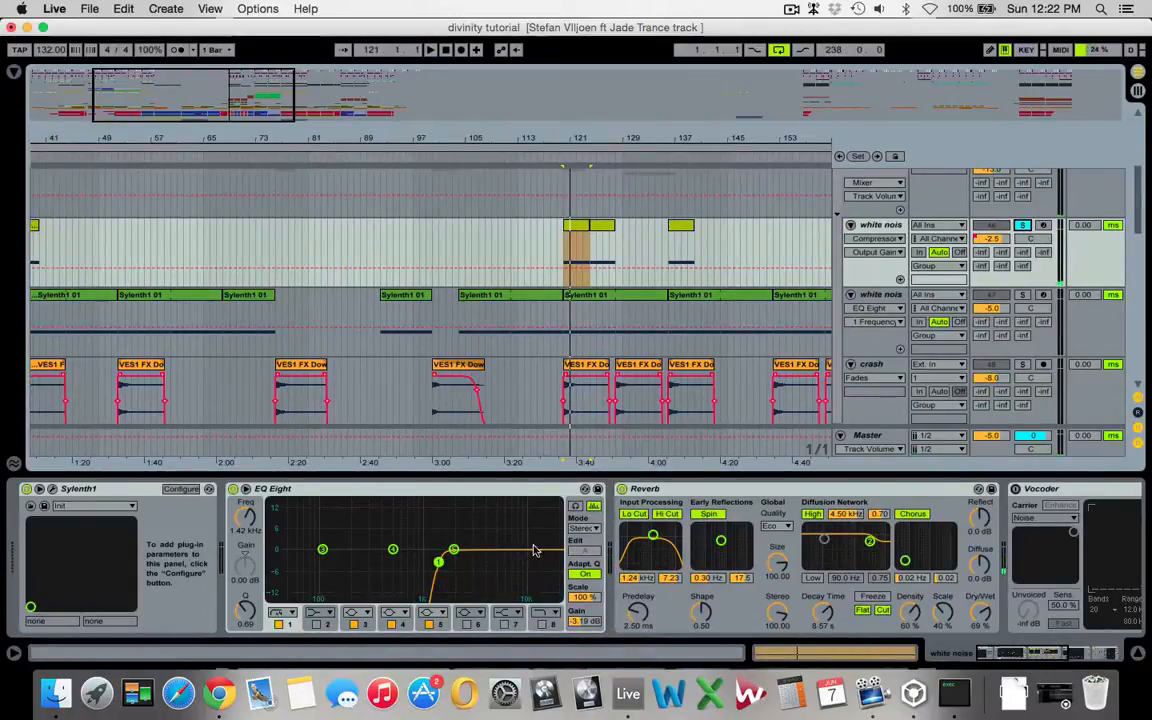
# Step: Examine the white noise track's effects through to the sidechain Compressor, and view its Sylenth1 synth settings
pyautogui.hscroll(5, 731, 560)
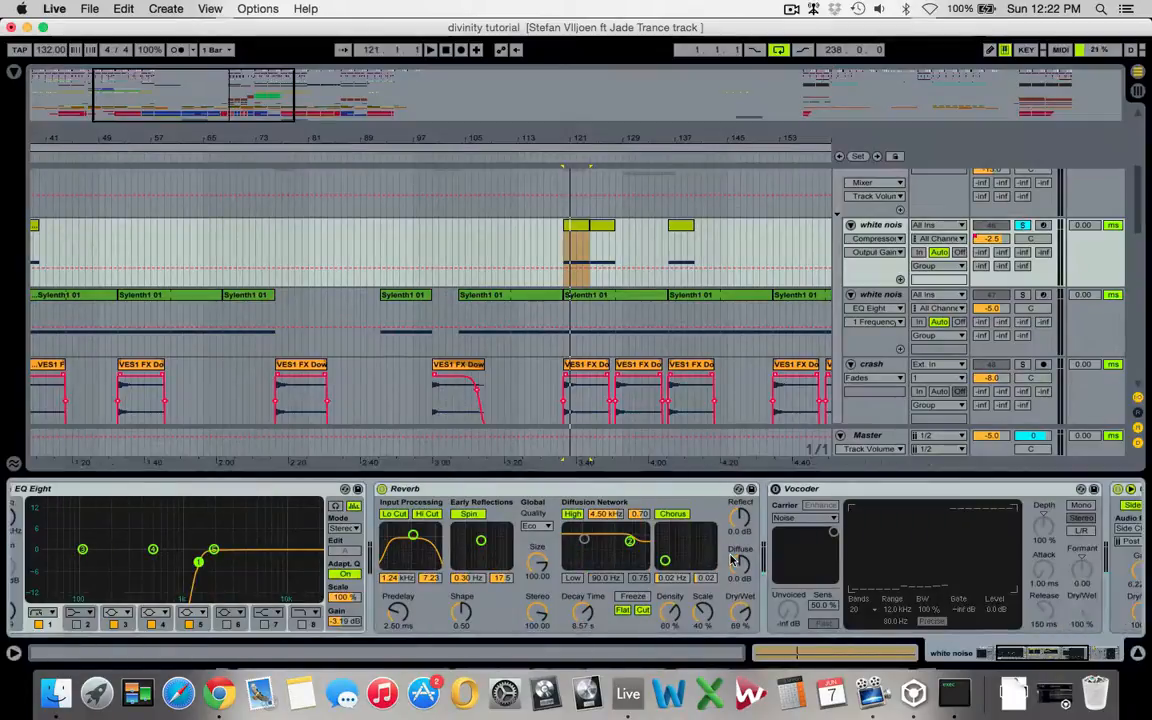
pyautogui.hscroll(8, 825, 545)
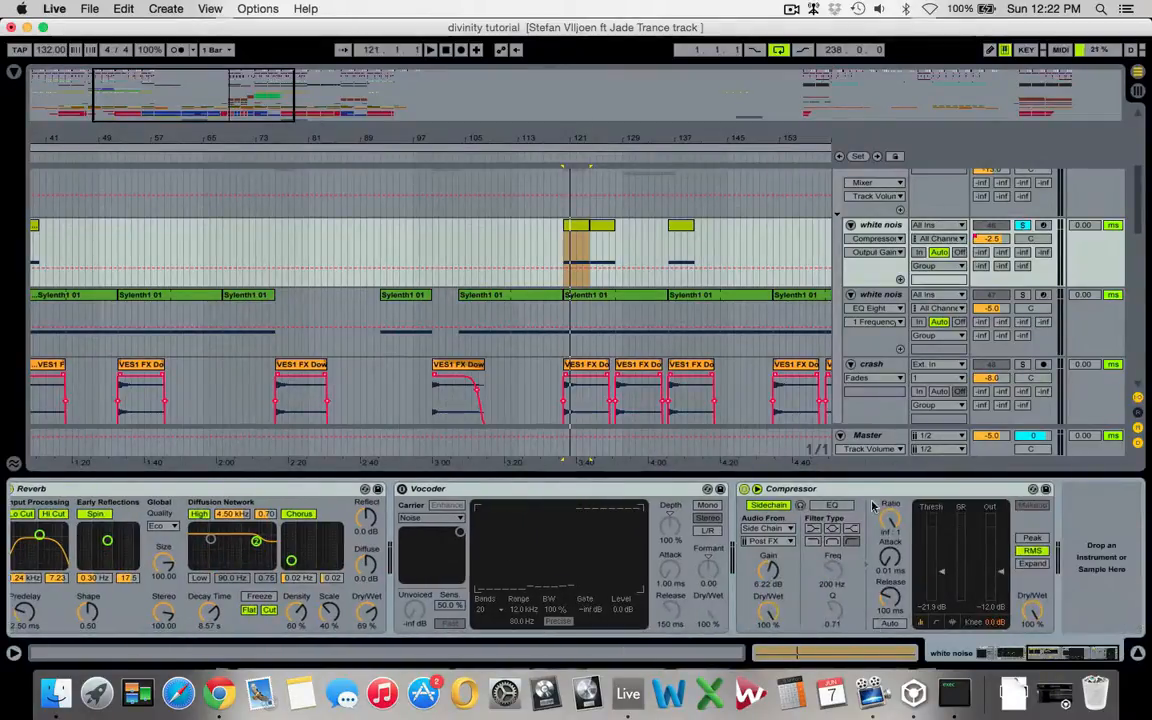
pyautogui.hscroll(-13, 478, 612)
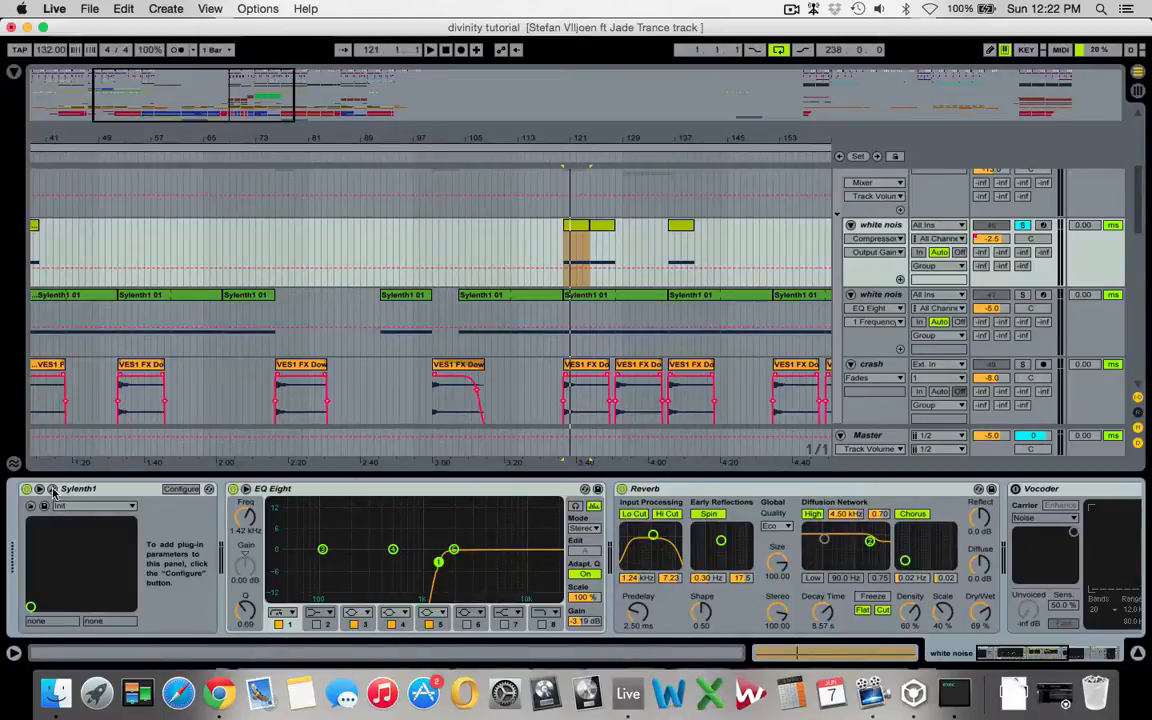
pyautogui.click(52, 489)
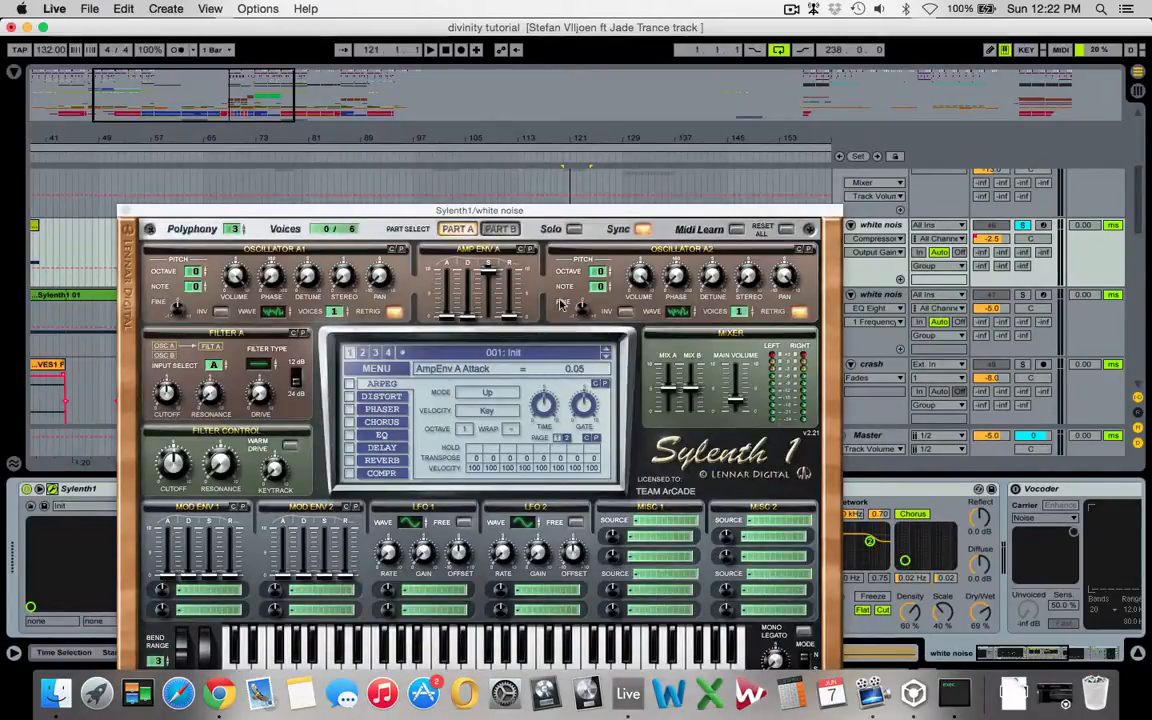
pyautogui.click(125, 212)
# Step: Play the white noise riser track soloed from bar 104 and show its Sylenth1 filter cutoff automation
pyautogui.press('space')
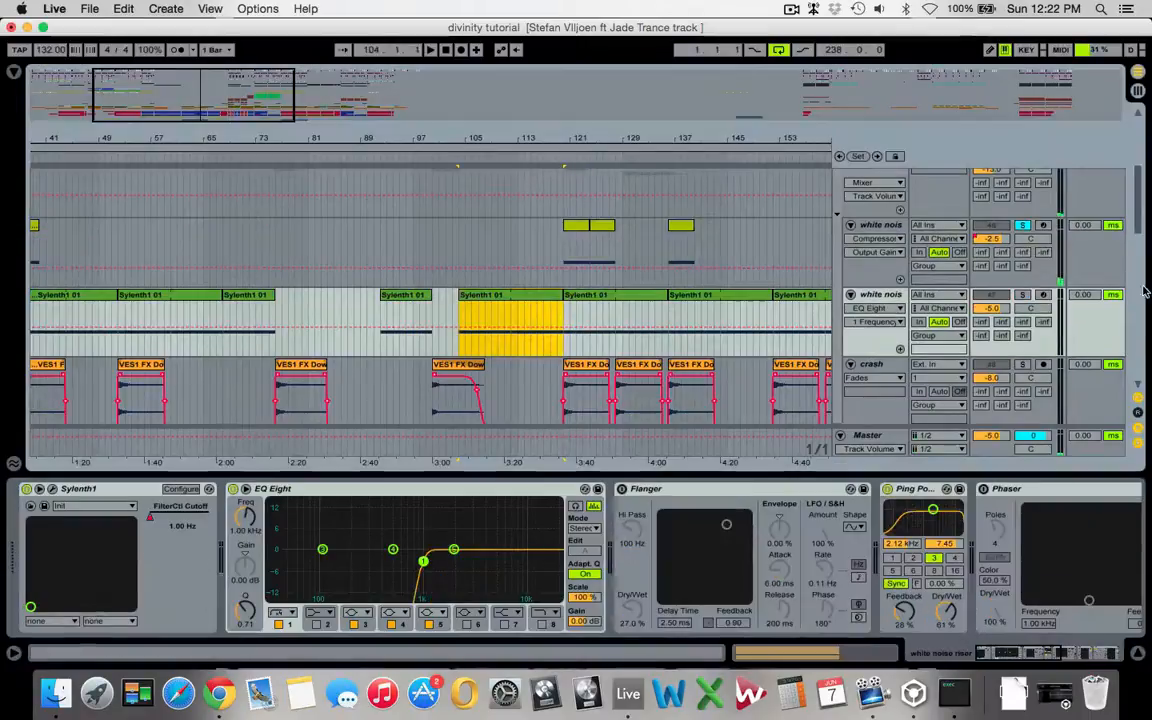
pyautogui.click(1022, 296)
pyautogui.press('space')
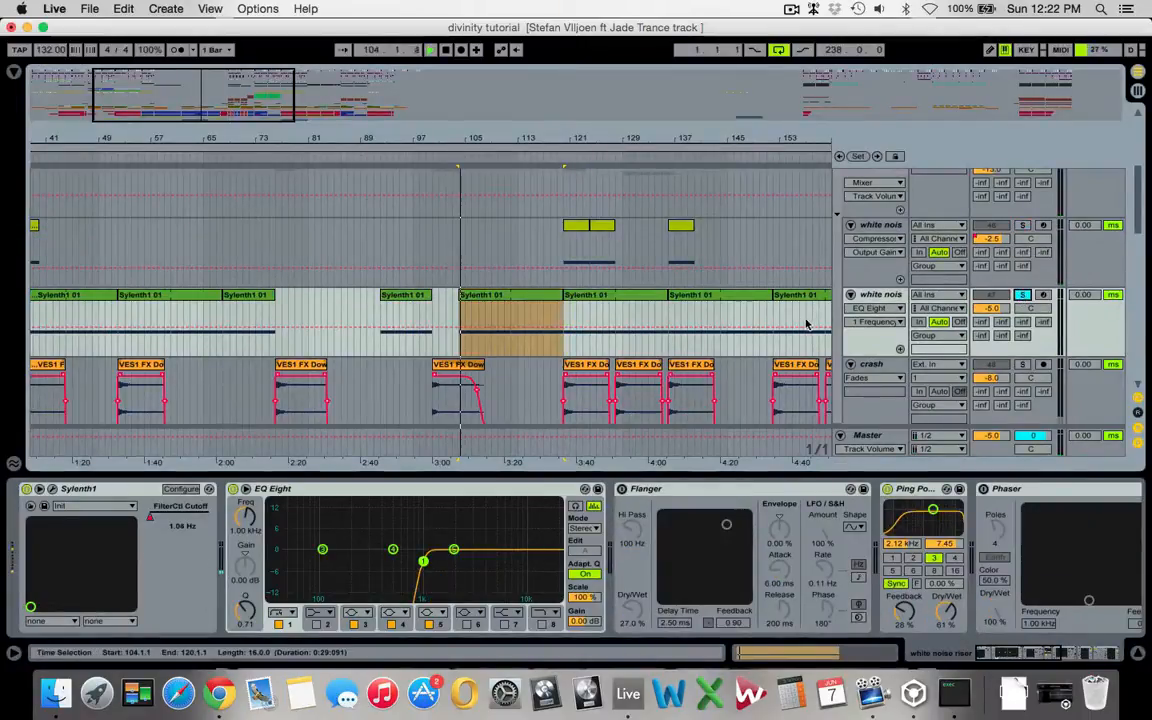
pyautogui.click(876, 308)
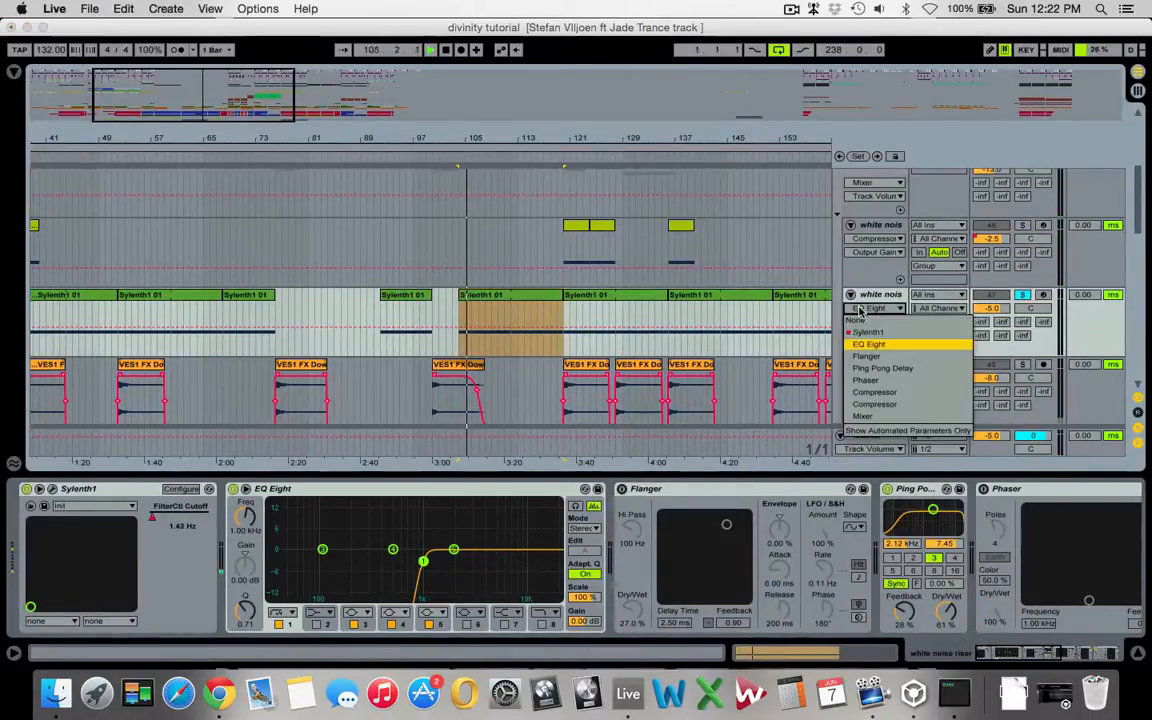
pyautogui.click(873, 333)
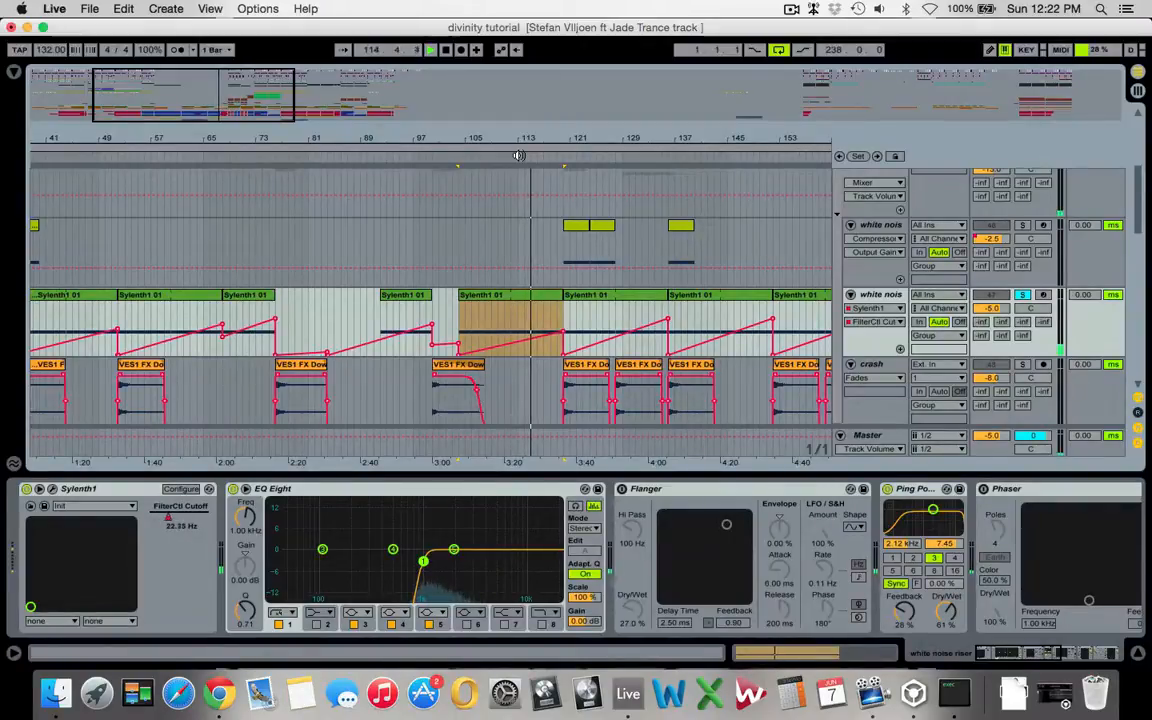
# Step: Solo the first crash track and briefly play its clip from bar 120
pyautogui.click(587, 390)
pyautogui.click(1021, 365)
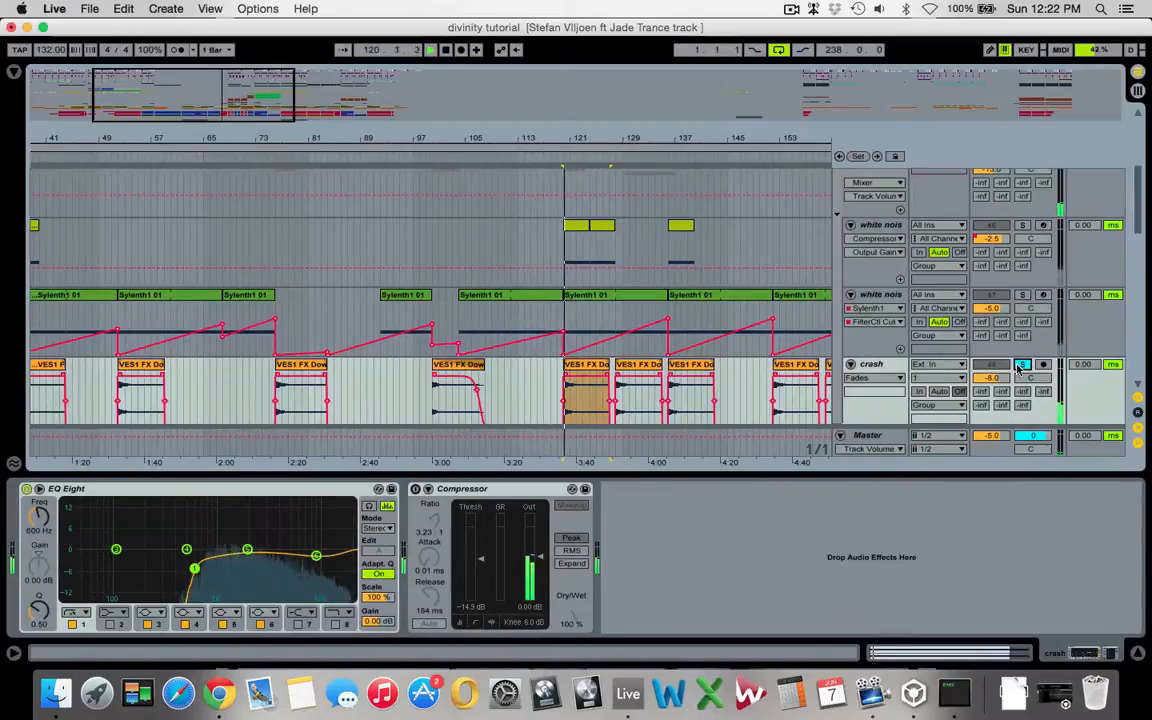
pyautogui.scroll(-5, 546, 291)
pyautogui.press('space')
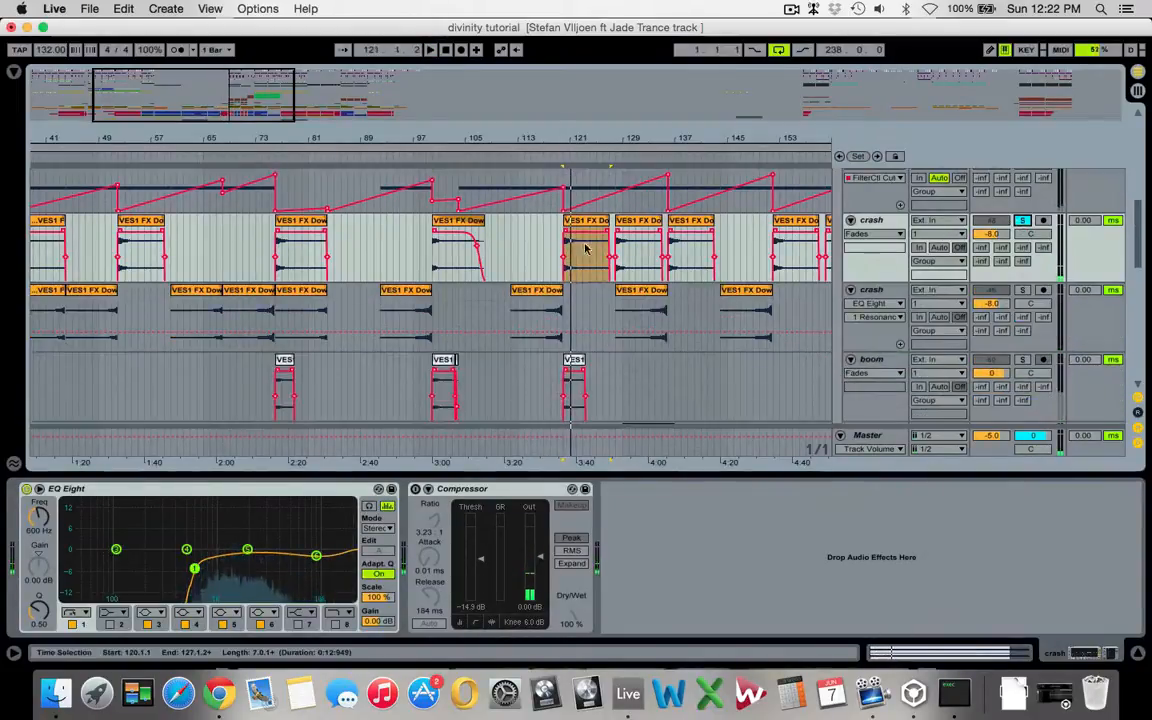
# Step: Solo the second crash track and play its clip from bar 112, stopping just before bar 120
pyautogui.click(546, 291)
pyautogui.click(1021, 289)
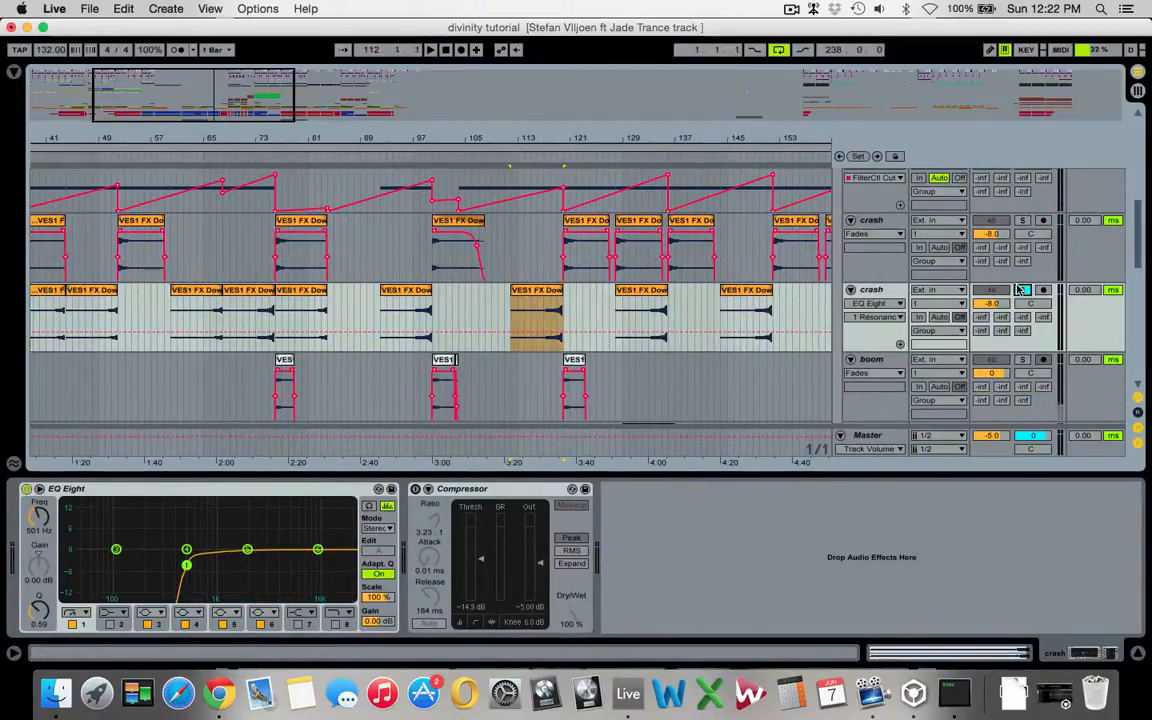
pyautogui.press('space')
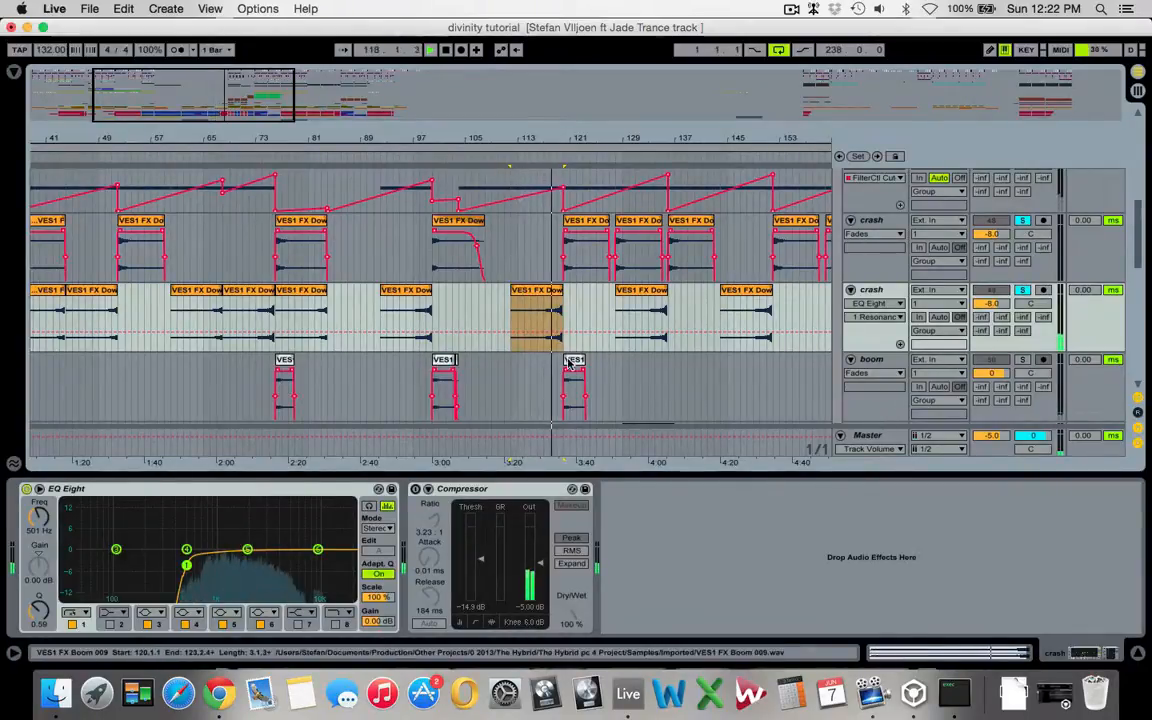
pyautogui.scroll(-2, 578, 345)
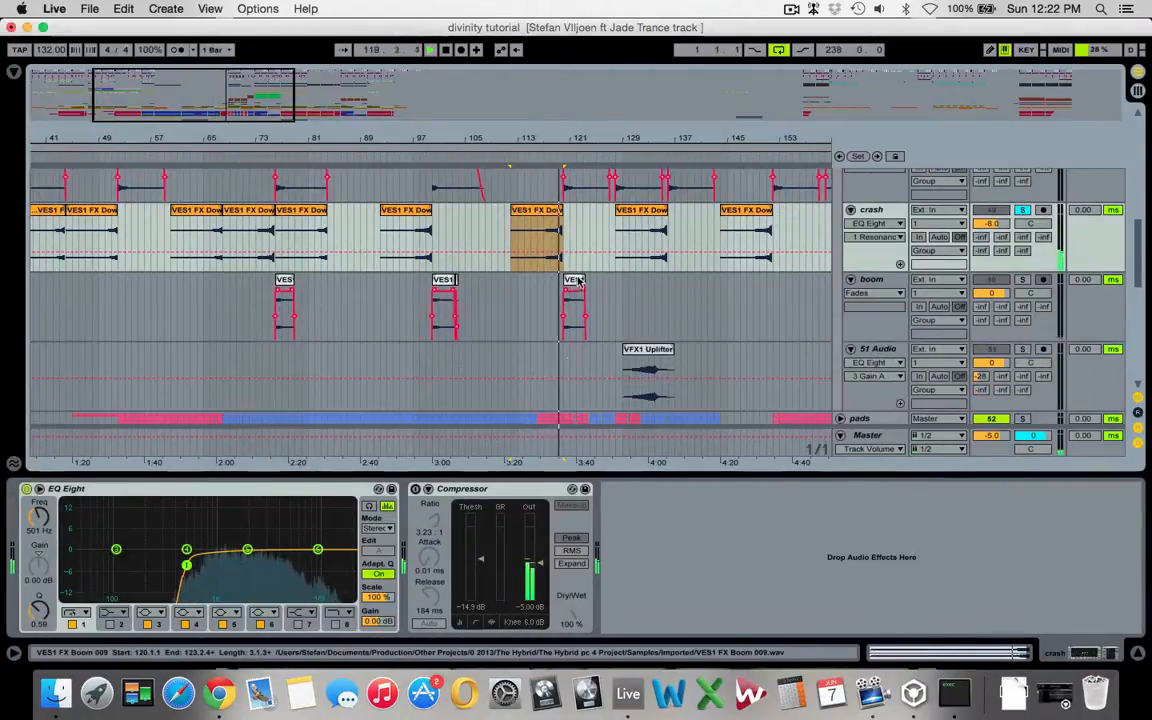
pyautogui.press('space')
# Step: Solo the boom track and briefly play its clip at bar 120
pyautogui.click(1022, 280)
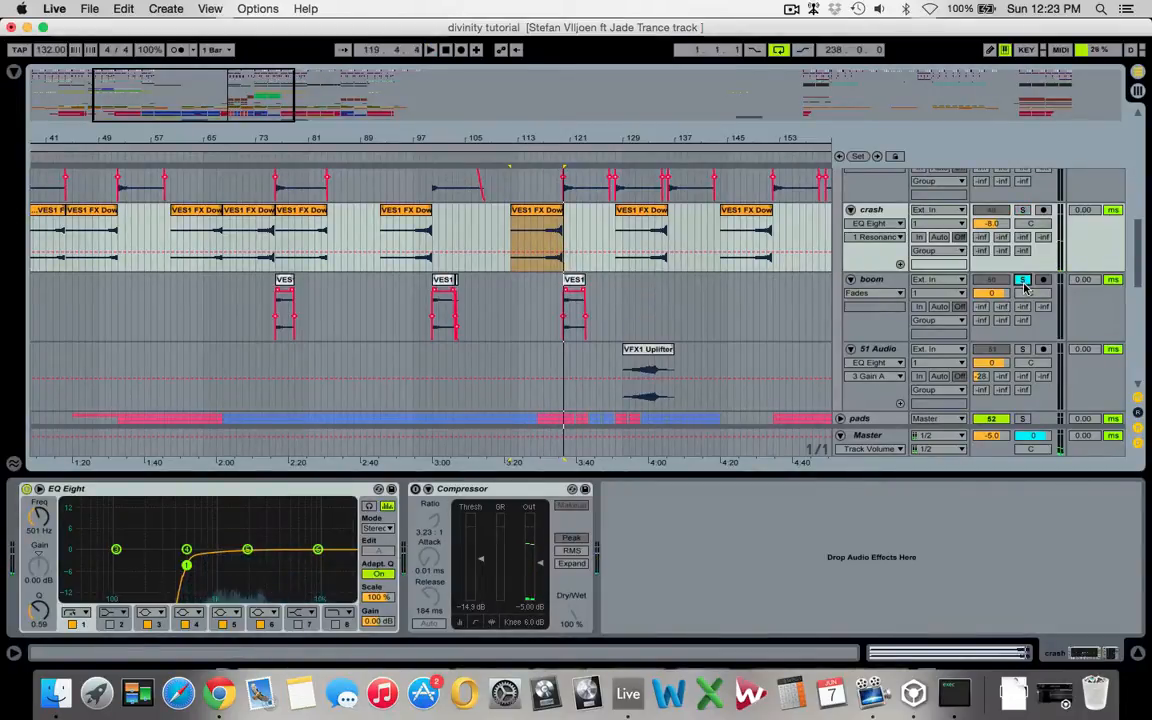
pyautogui.click(575, 283)
pyautogui.press('space')
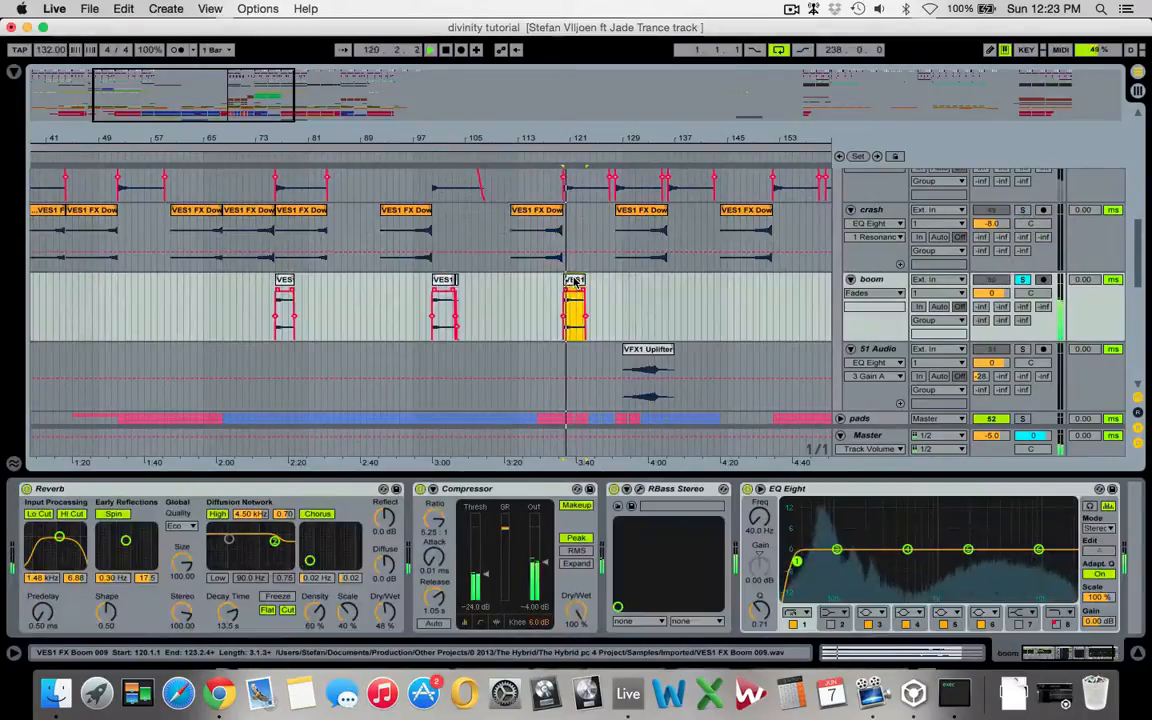
pyautogui.press('space')
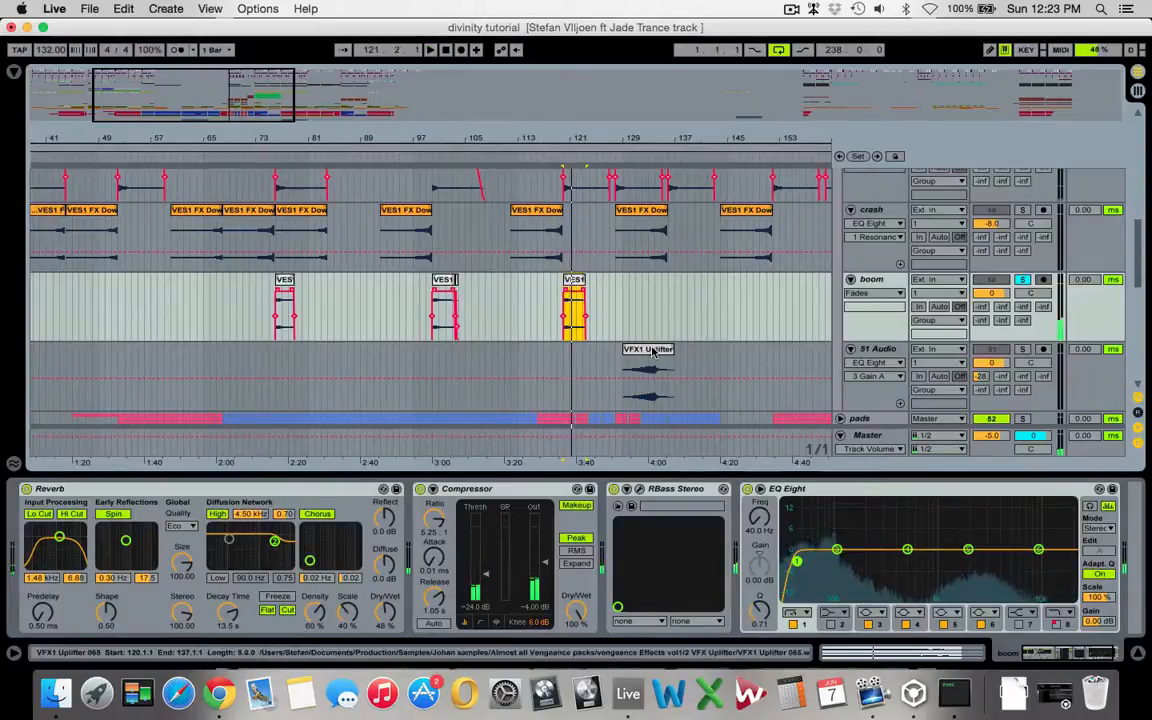
# Step: Solo the 51 Audio track and briefly play its VFX1 Uplifter clip from bar 129
pyautogui.click(648, 375)
pyautogui.click(1022, 349)
pyautogui.press('space')
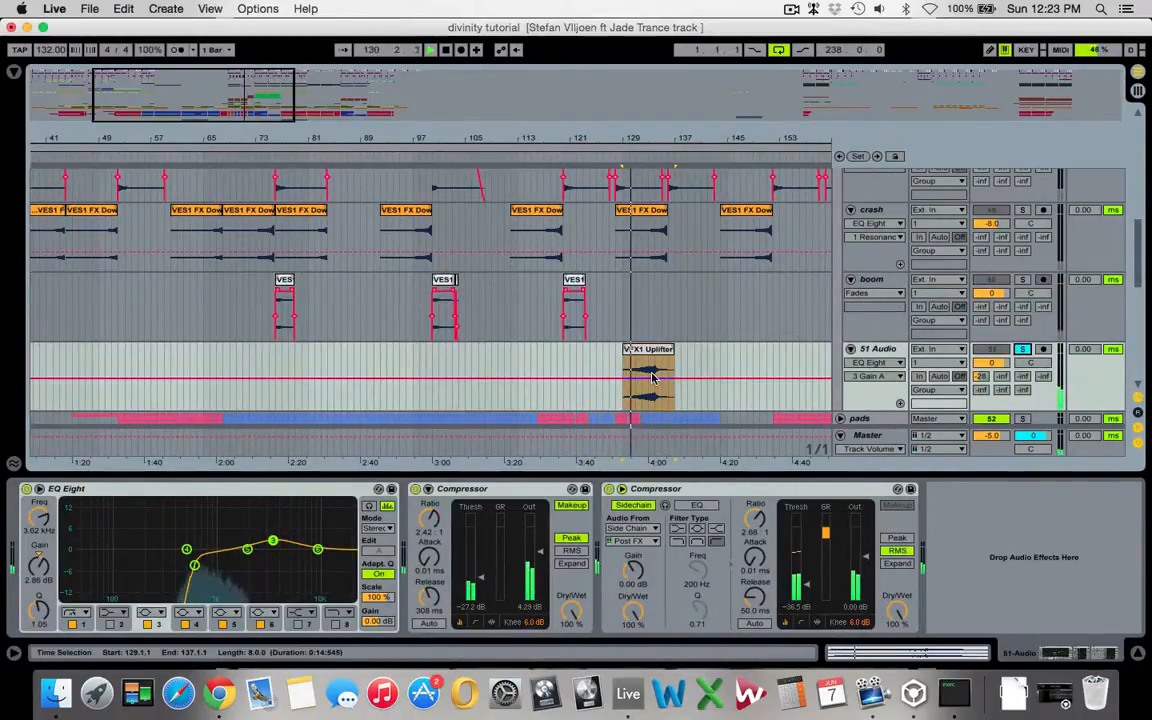
pyautogui.moveTo(241, 89); pyautogui.dragTo(468, 93)
pyautogui.press('space')
# Step: Return to the overview of the whole arrangement and fold the other group
pyautogui.scroll(10, 291, 295)
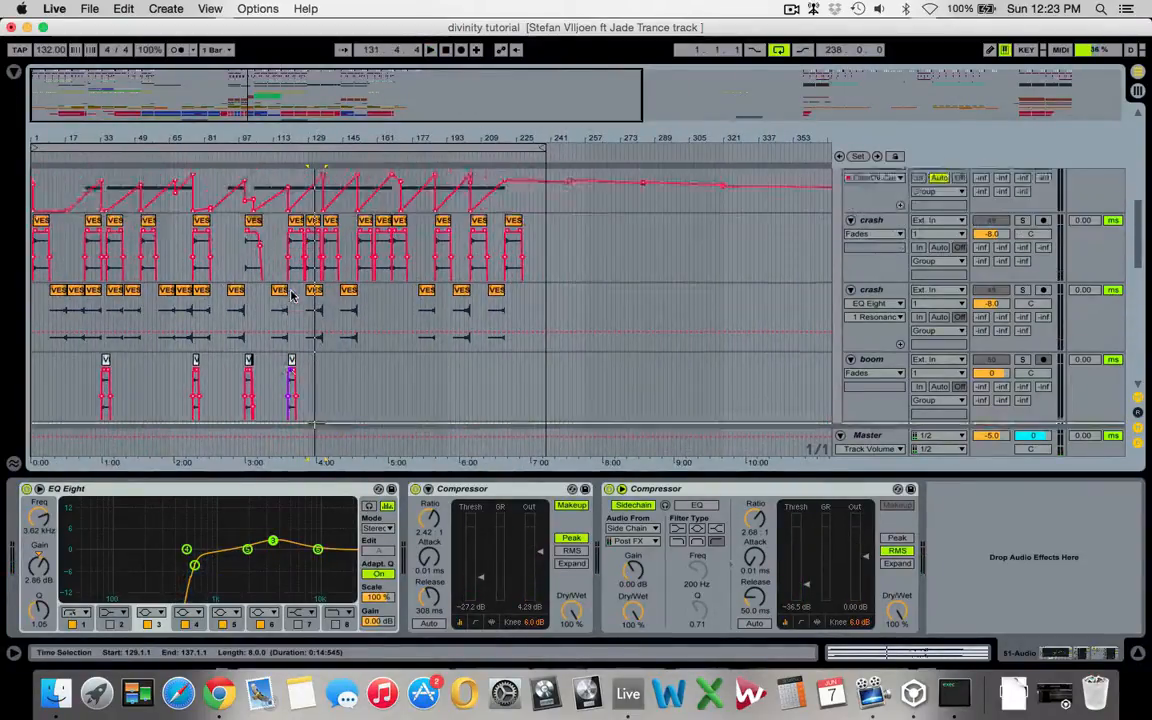
pyautogui.scroll(-2, 291, 295)
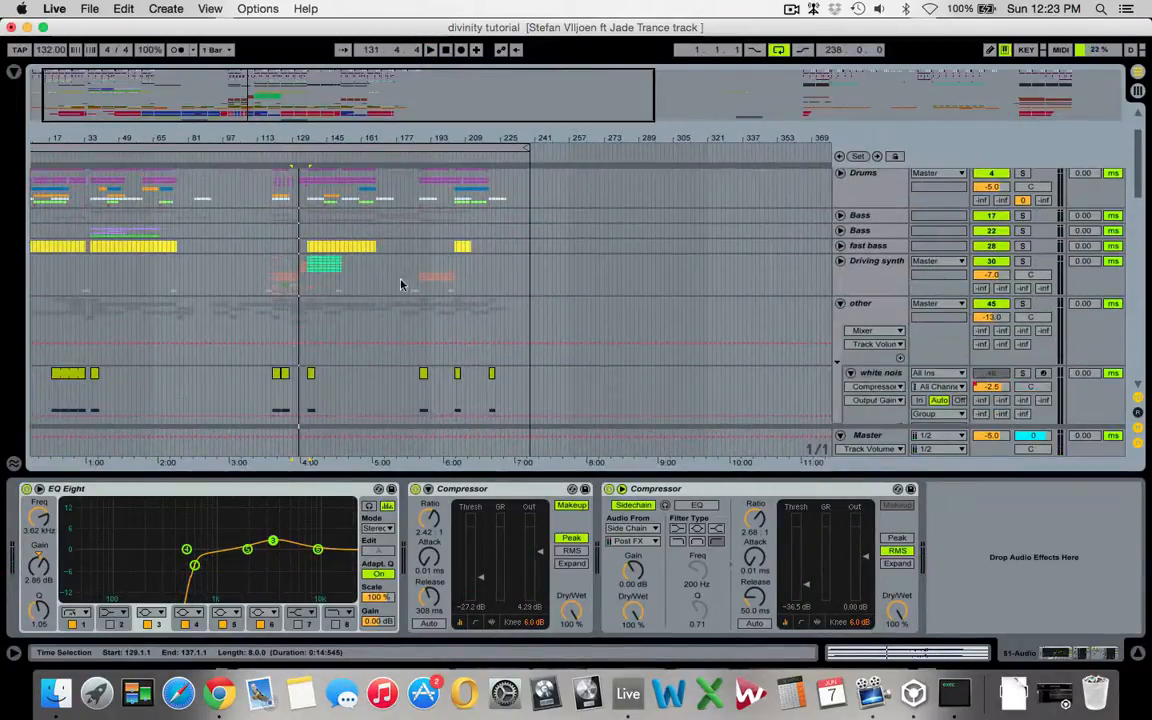
pyautogui.click(840, 304)
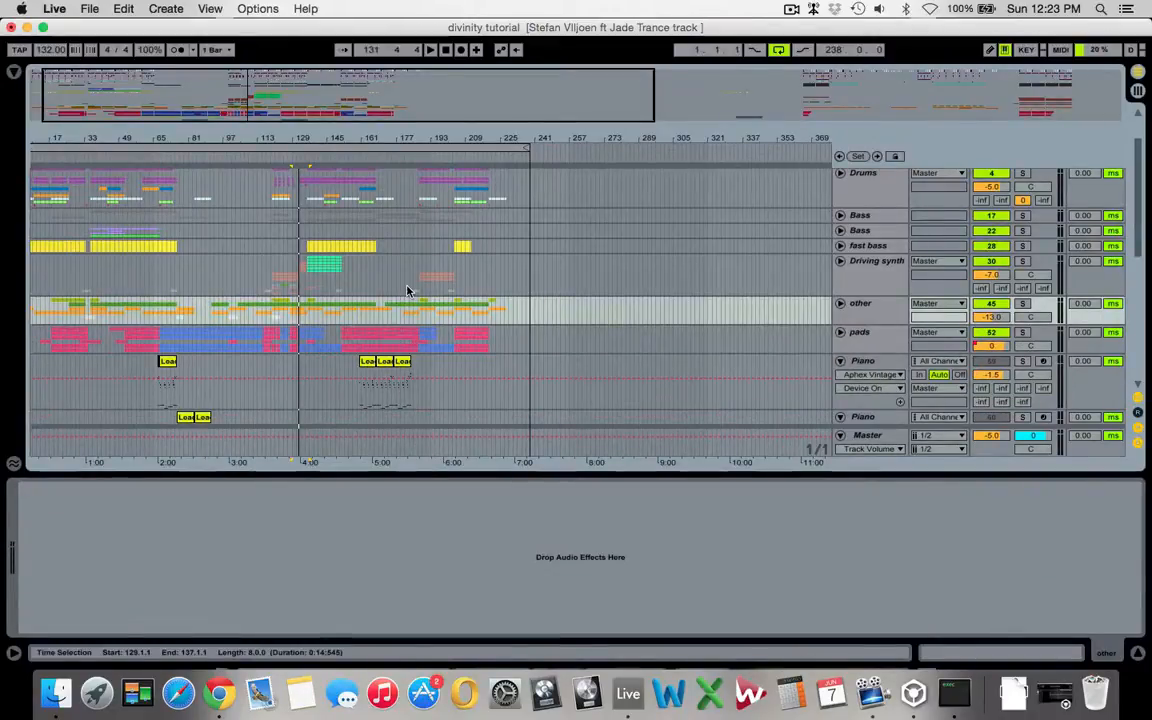
# Step: Play the full arrangement from bar 36, starting at the second fast bass section
pyautogui.scroll(2, 155, 195)
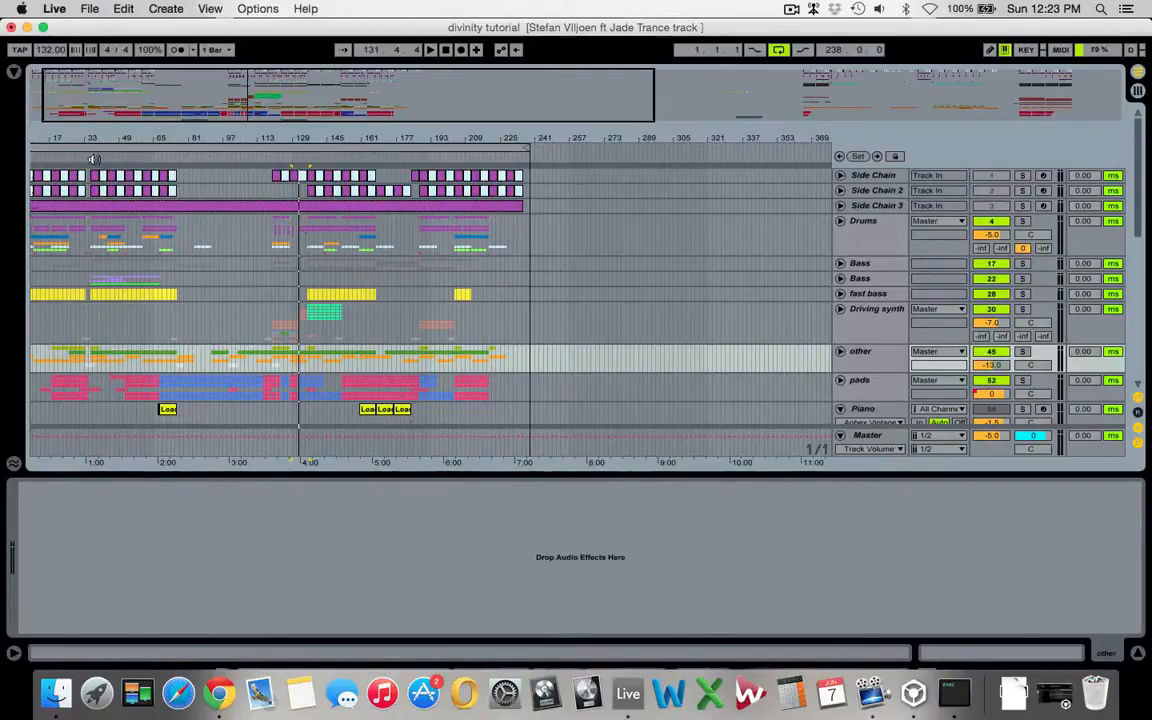
pyautogui.click(94, 275)
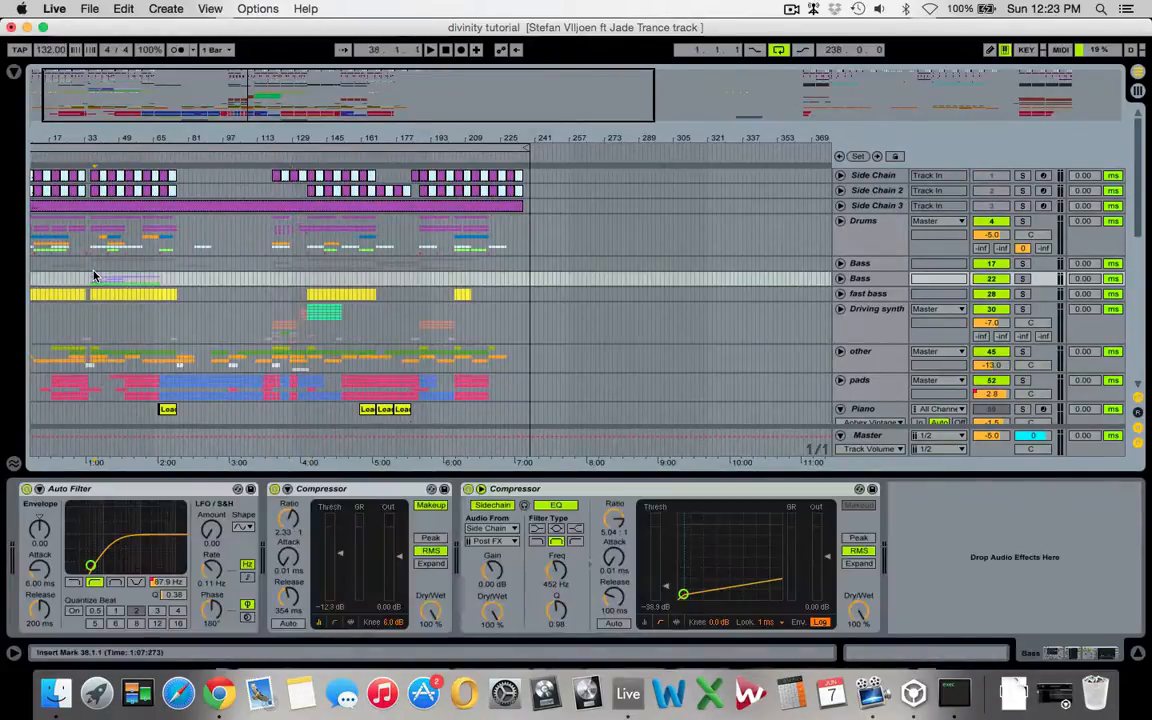
pyautogui.hscroll(-1, 94, 275)
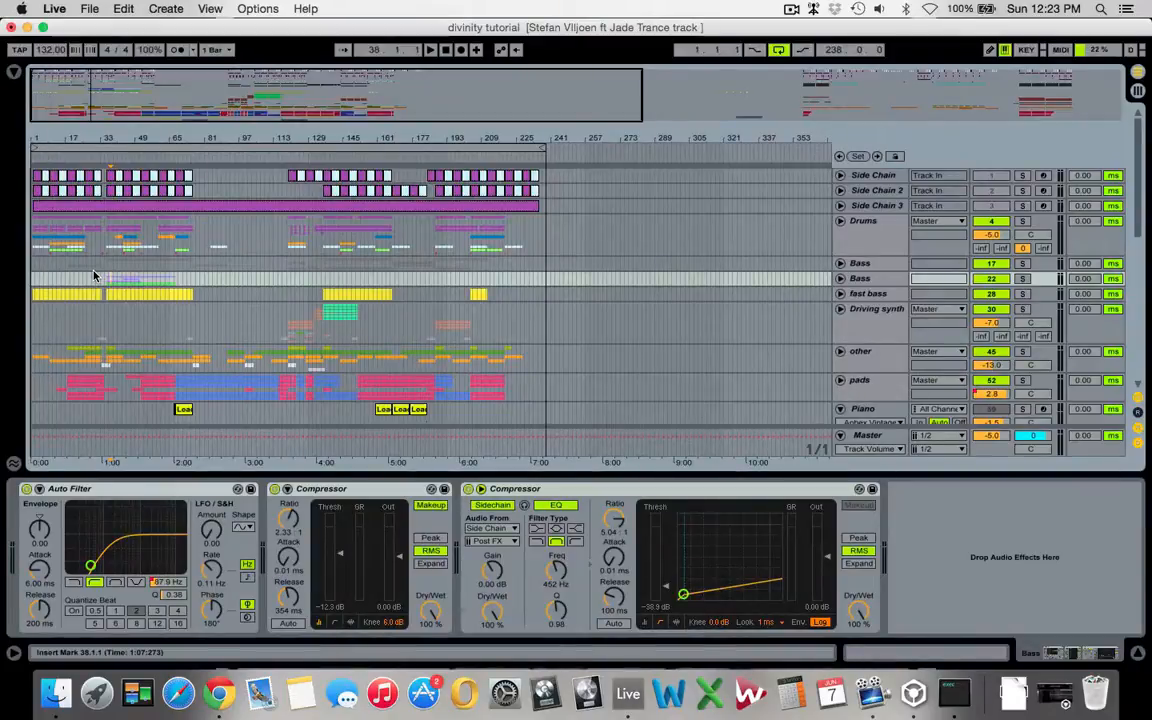
pyautogui.click(106, 297)
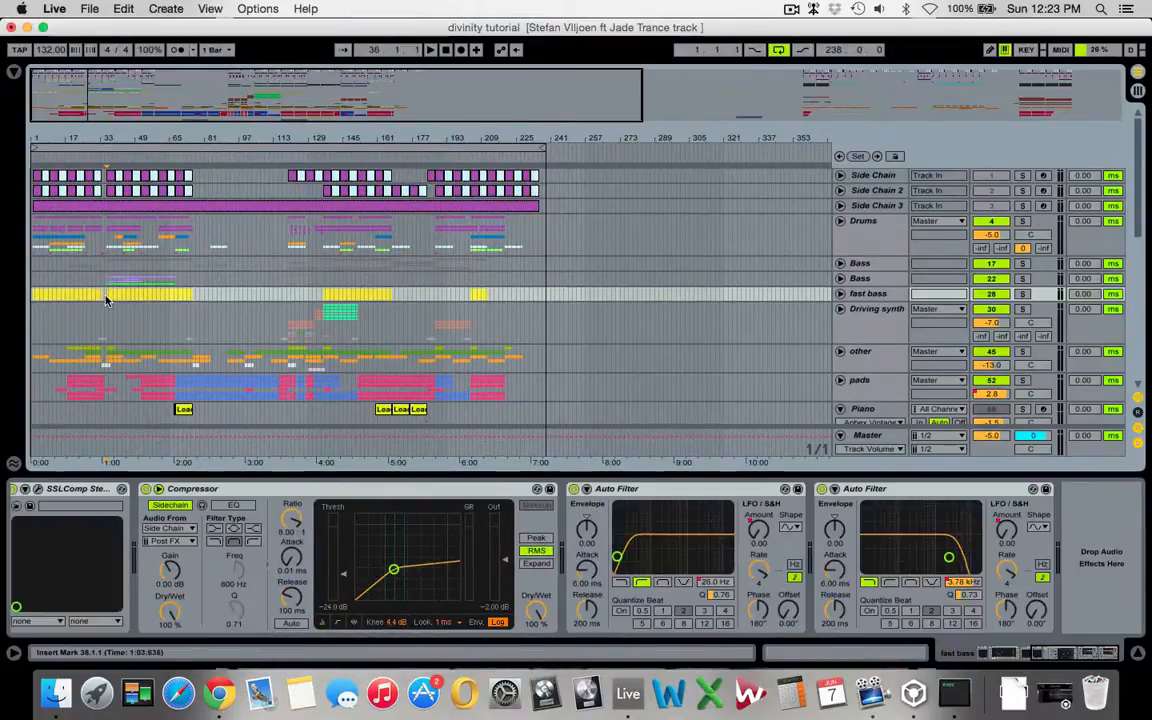
pyautogui.press('space')
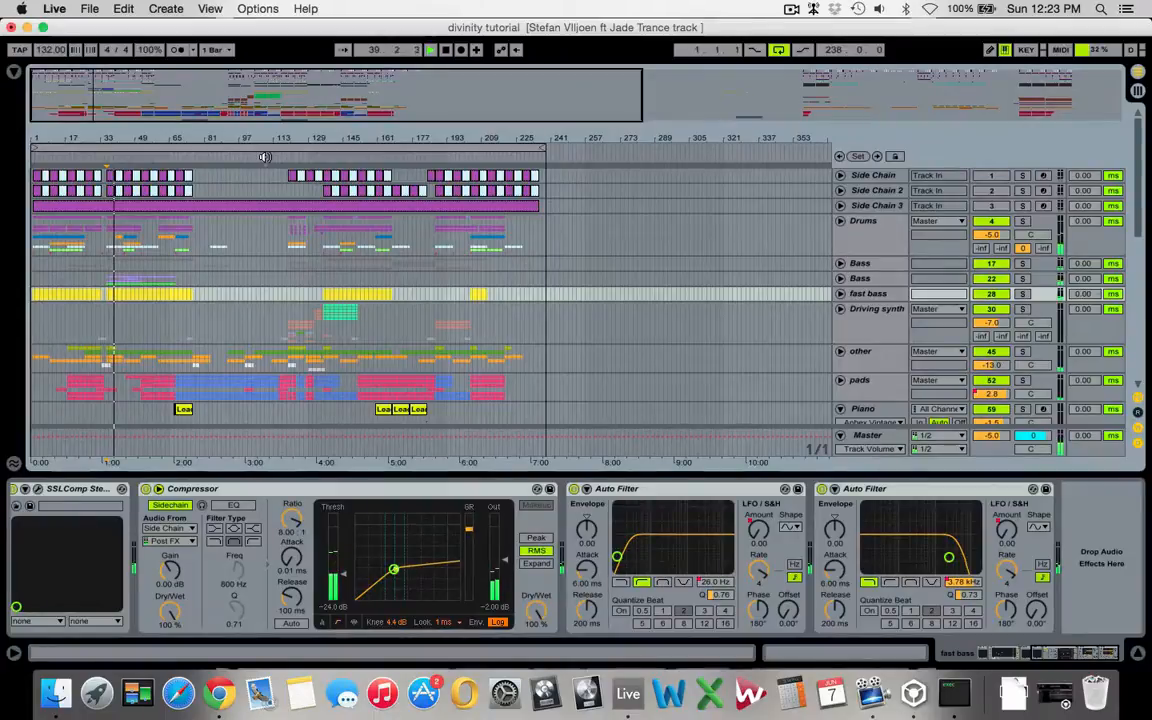
# Step: Move the running playback ahead to the section with the green Driving synth clips, then back to just before it
pyautogui.click(311, 160)
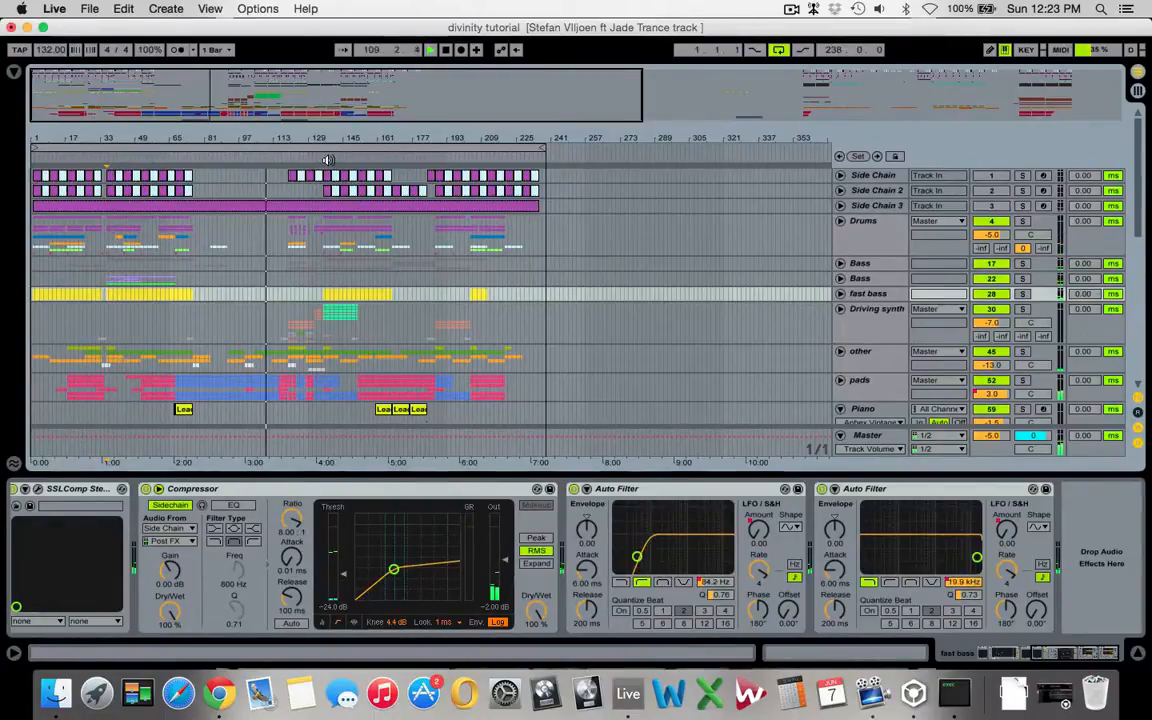
pyautogui.click(353, 158)
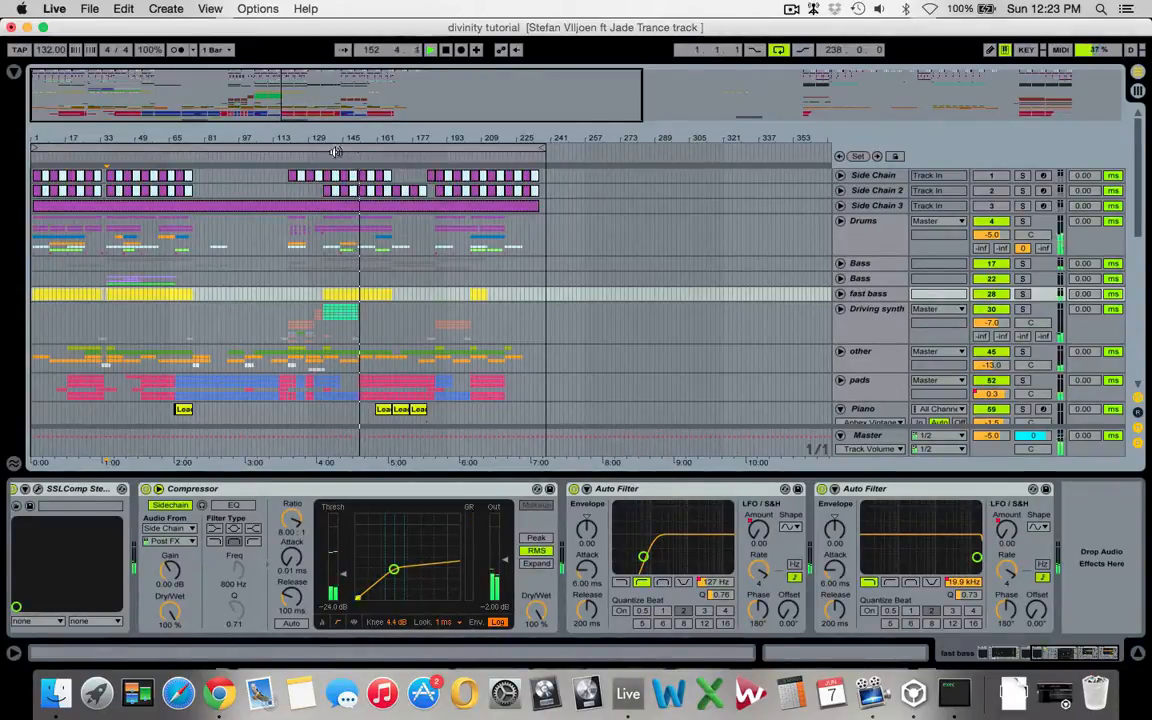
pyautogui.click(315, 159)
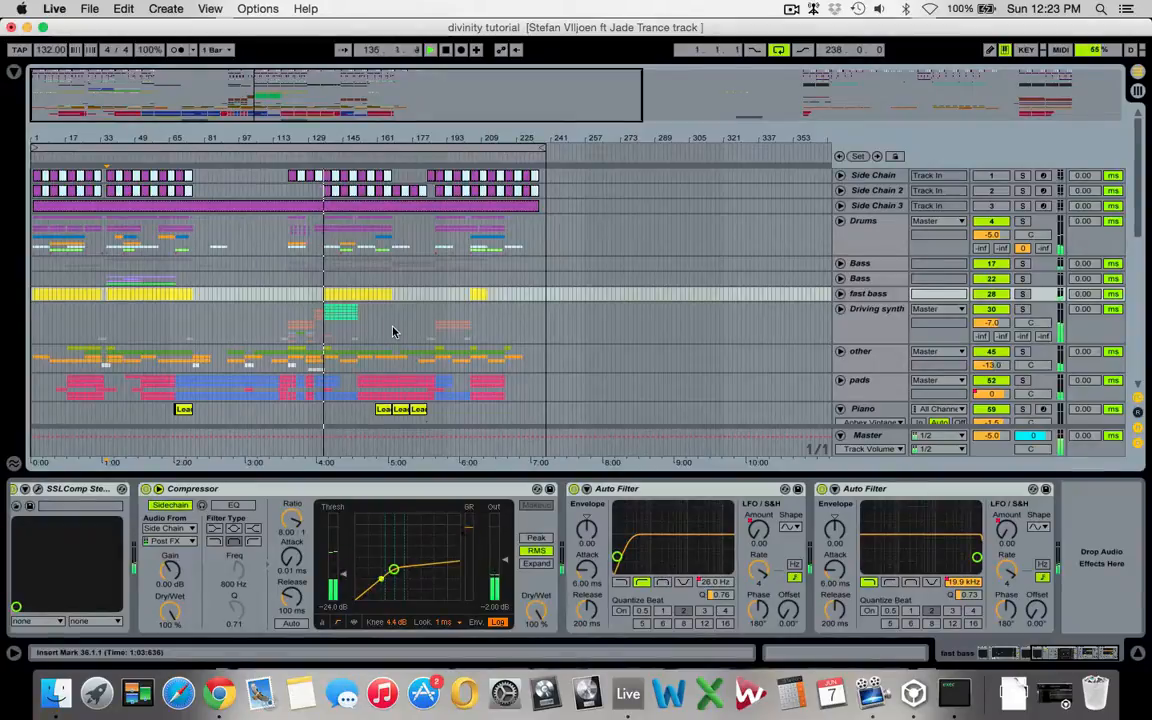
# Step: Restart playback briefly from bar 36 and stop it
pyautogui.press('space')
pyautogui.press('space')
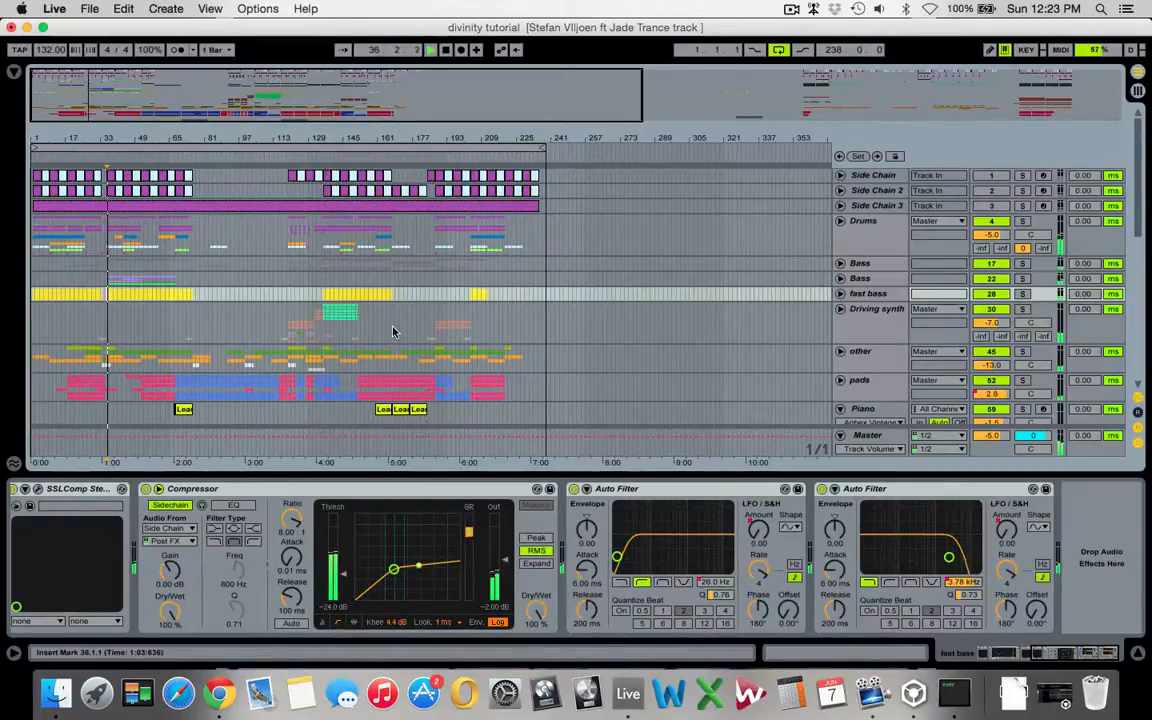
pyautogui.press('space')
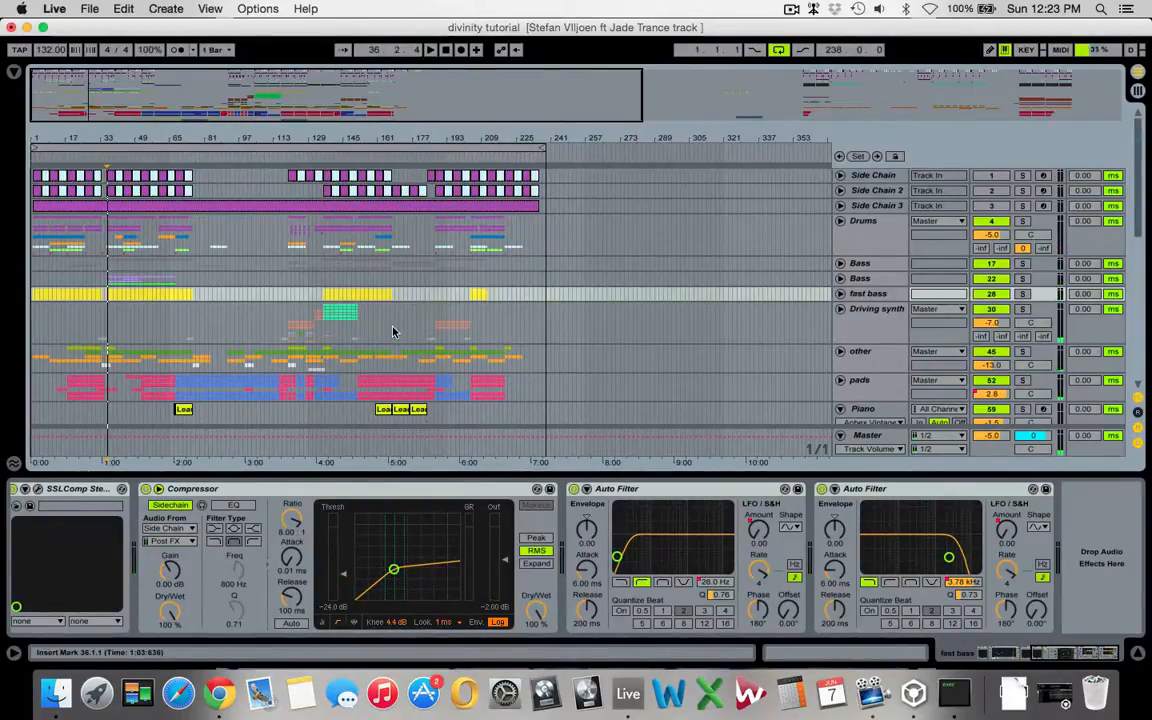